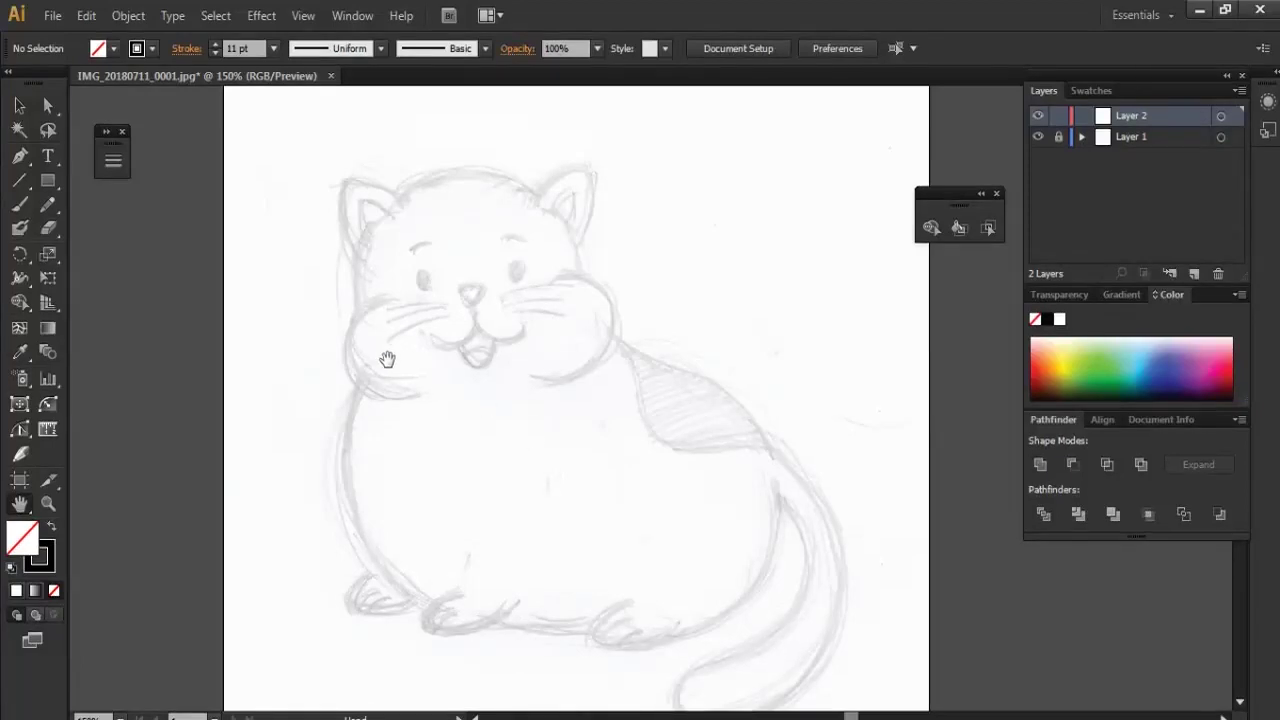
# Step: Draw the left cheek arc as a 6 pt black stroke, then zoom to 300% on the face
pyautogui.click(390, 289)
pyautogui.click(421, 391)
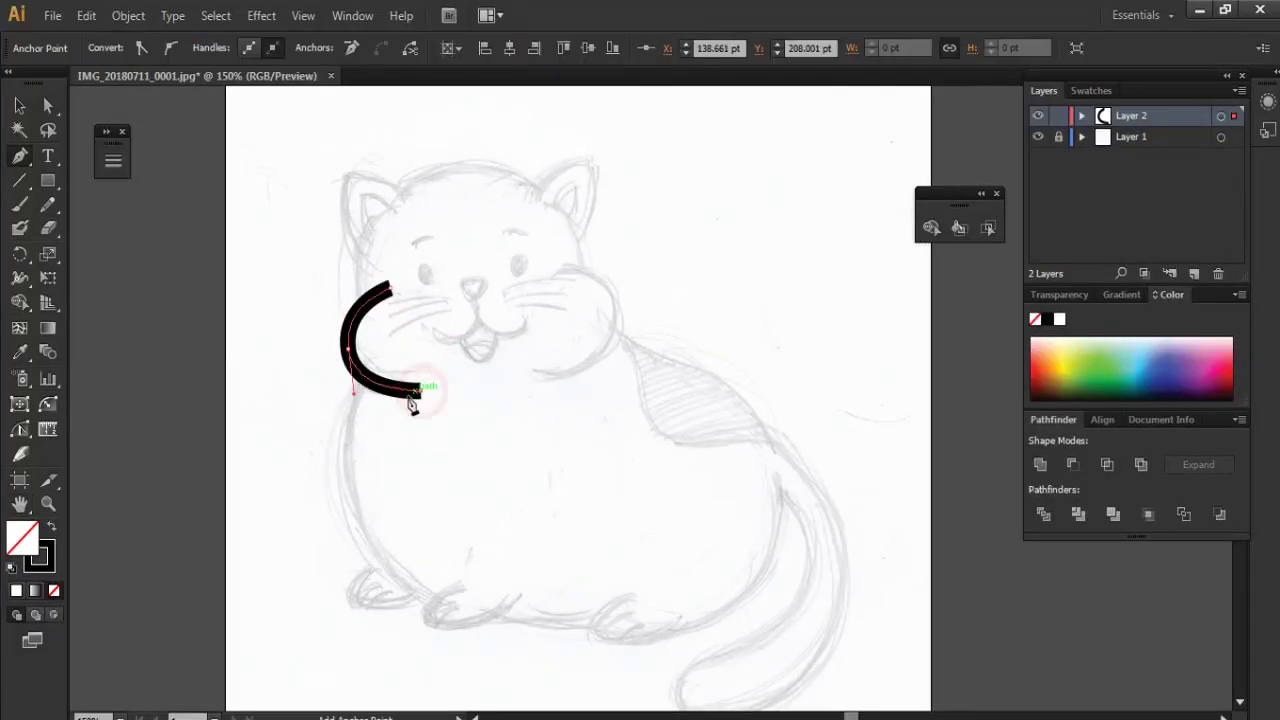
pyautogui.press('a')
pyautogui.click(113, 160)
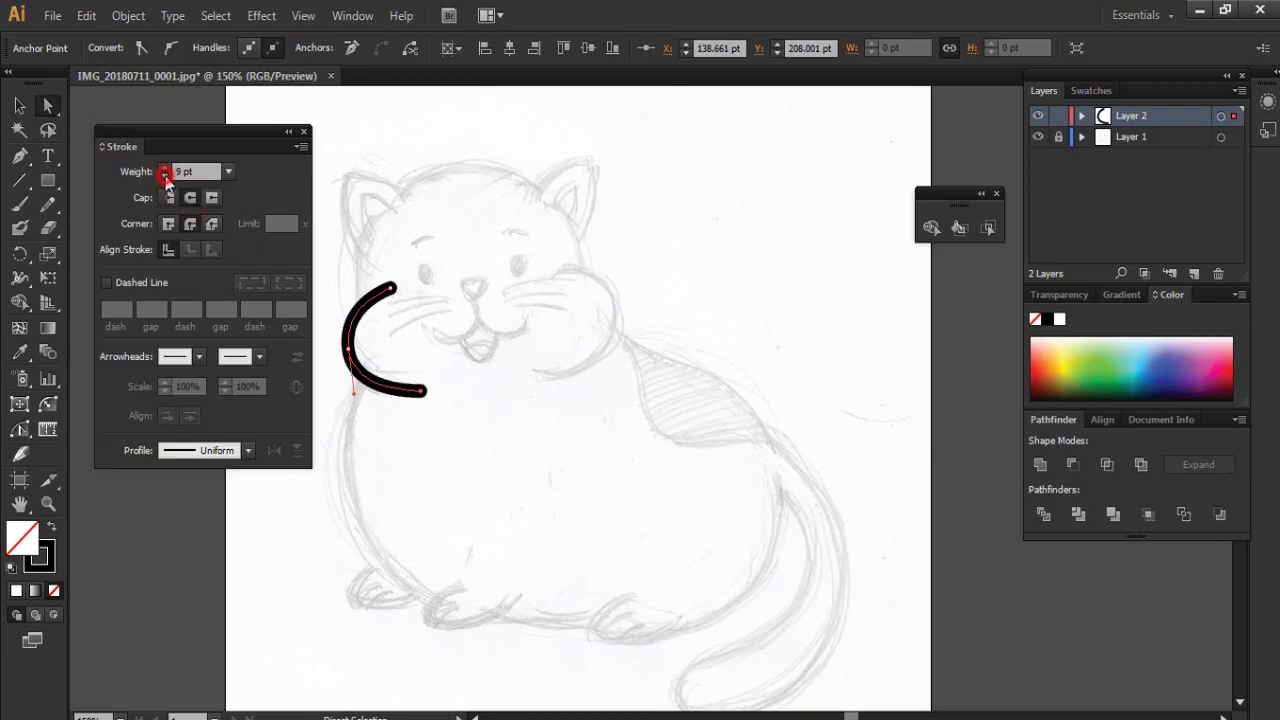
pyautogui.click(288, 131)
pyautogui.click(354, 398)
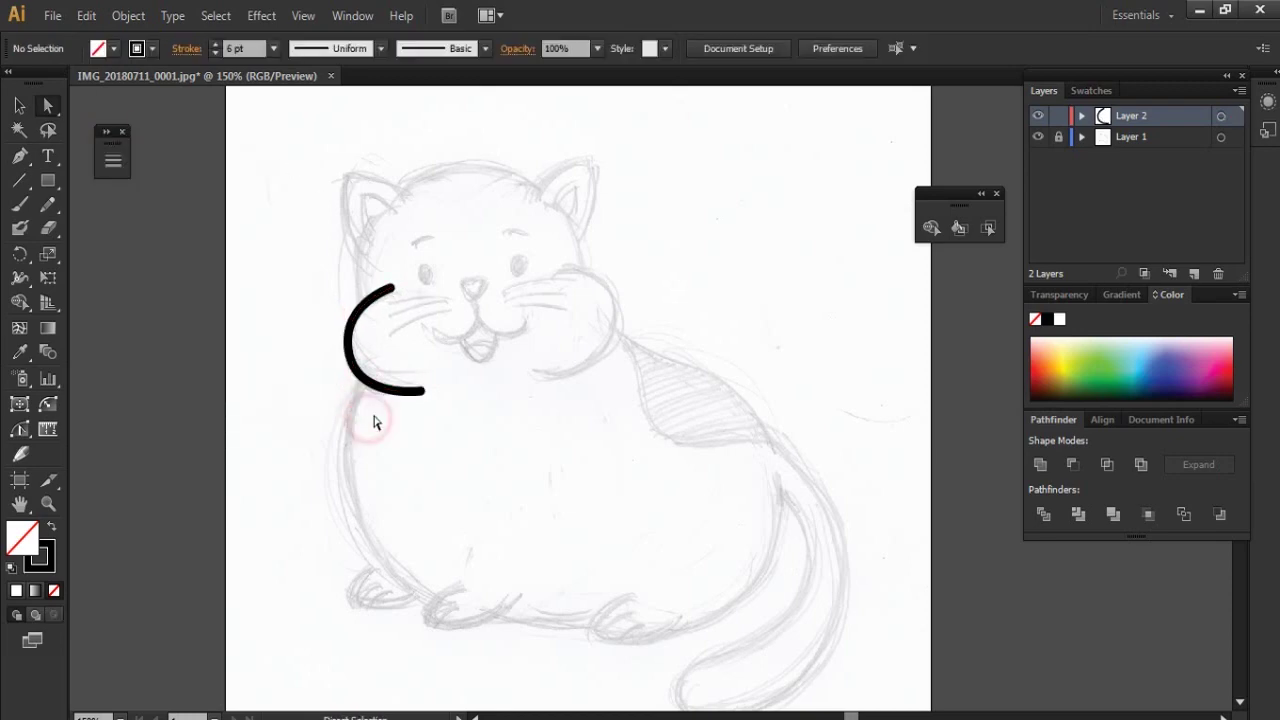
pyautogui.moveTo(470, 380); pyautogui.dragTo(549, 413)
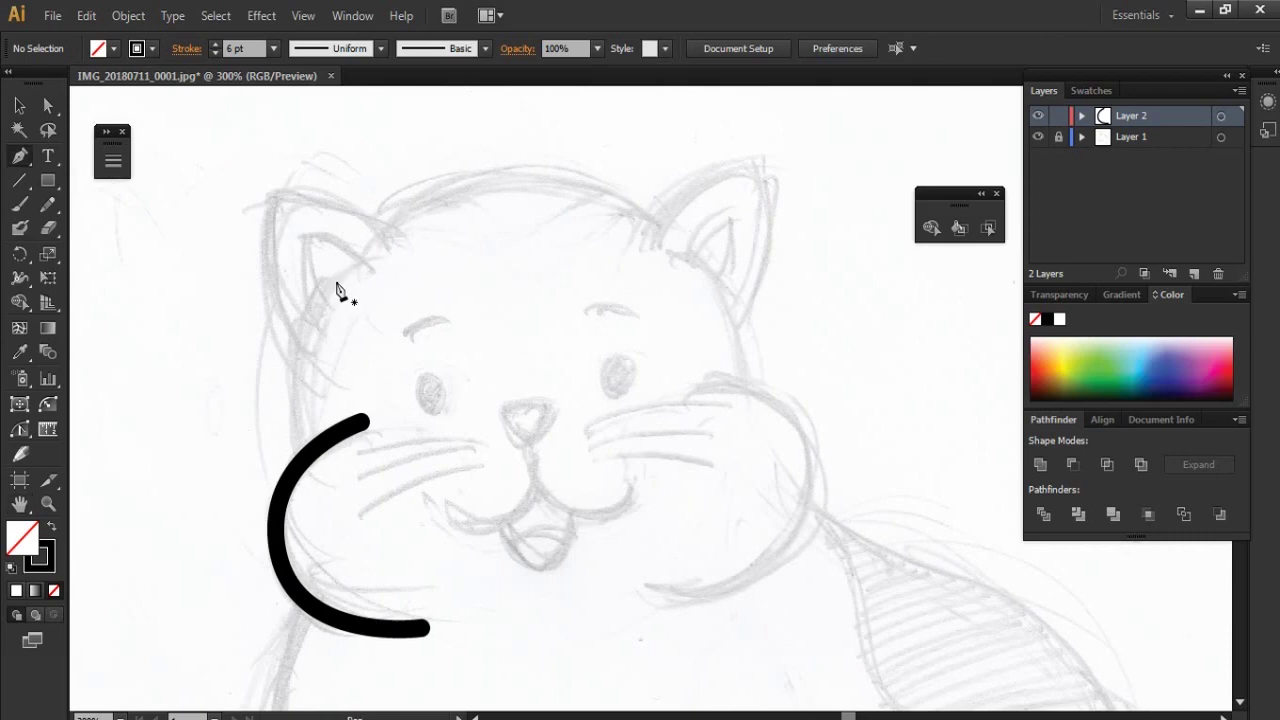
# Step: Pen-draw the left ear outline as curved outer and top edges in thick black
pyautogui.click(278, 199)
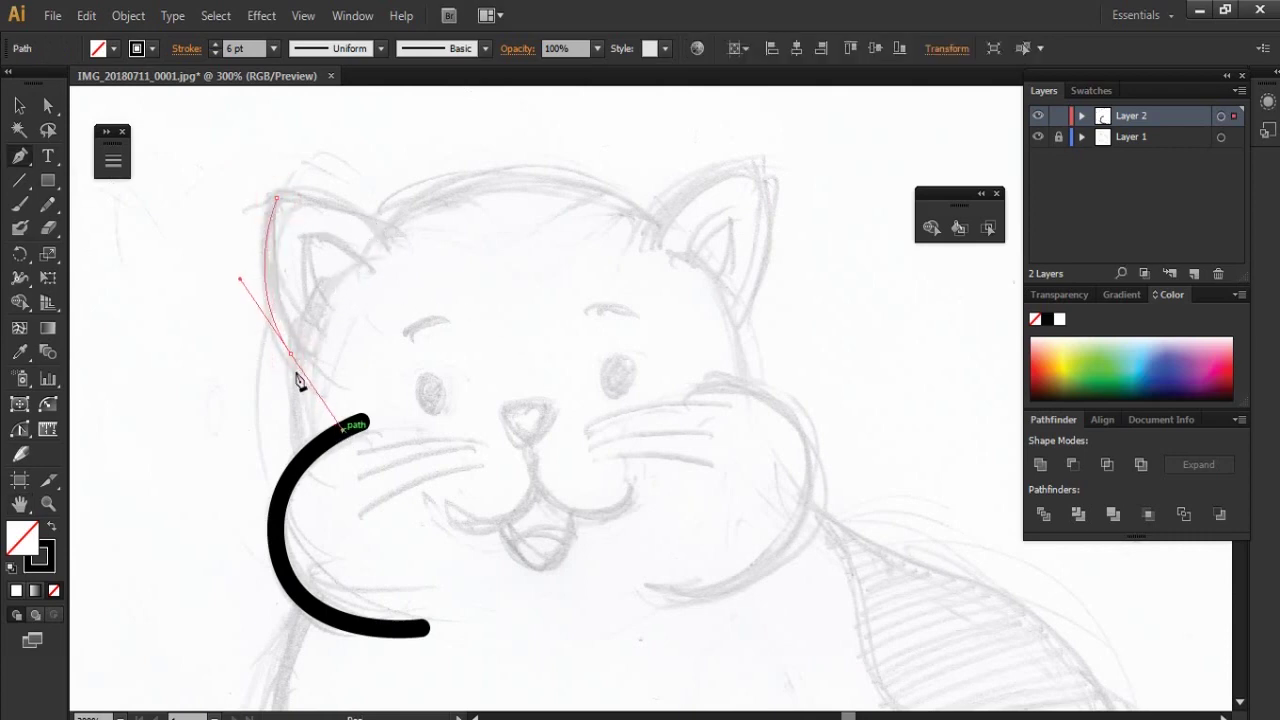
pyautogui.moveTo(297, 380); pyautogui.dragTo(295, 360)
pyautogui.press('ctrl')
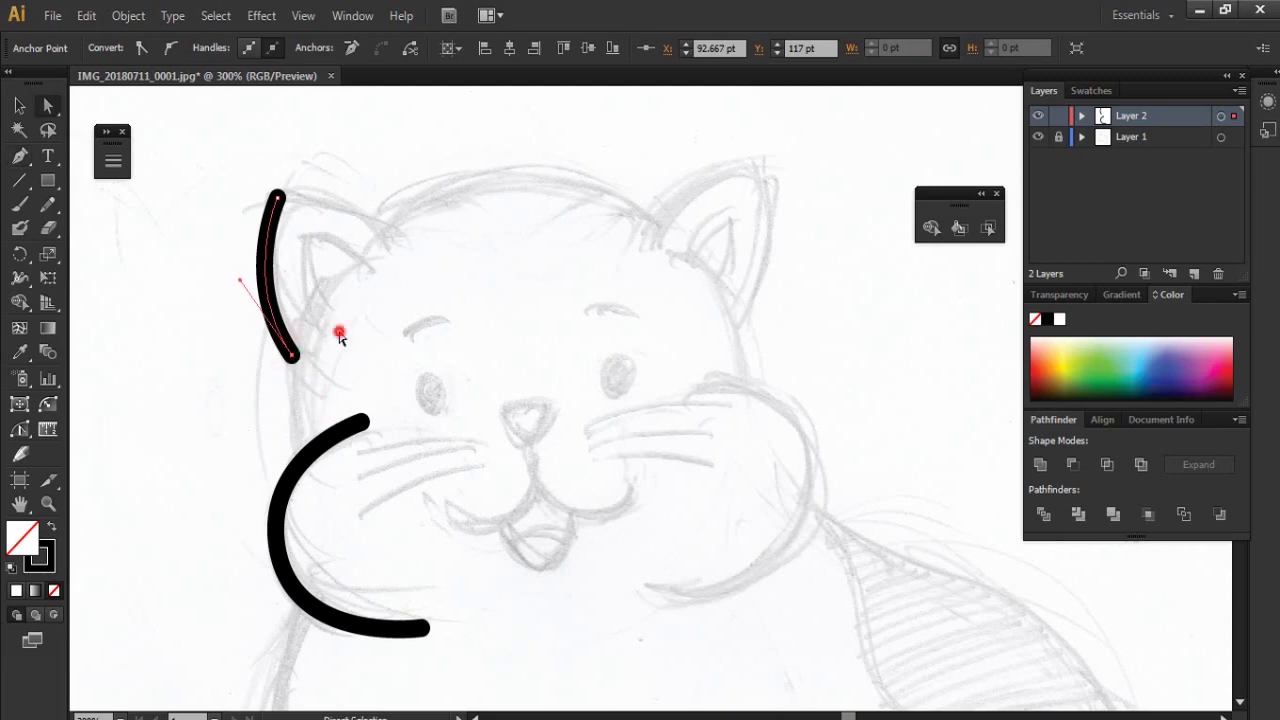
pyautogui.keyDown('ctrl'); pyautogui.click(340, 335); pyautogui.keyUp('ctrl')
pyautogui.click(278, 197)
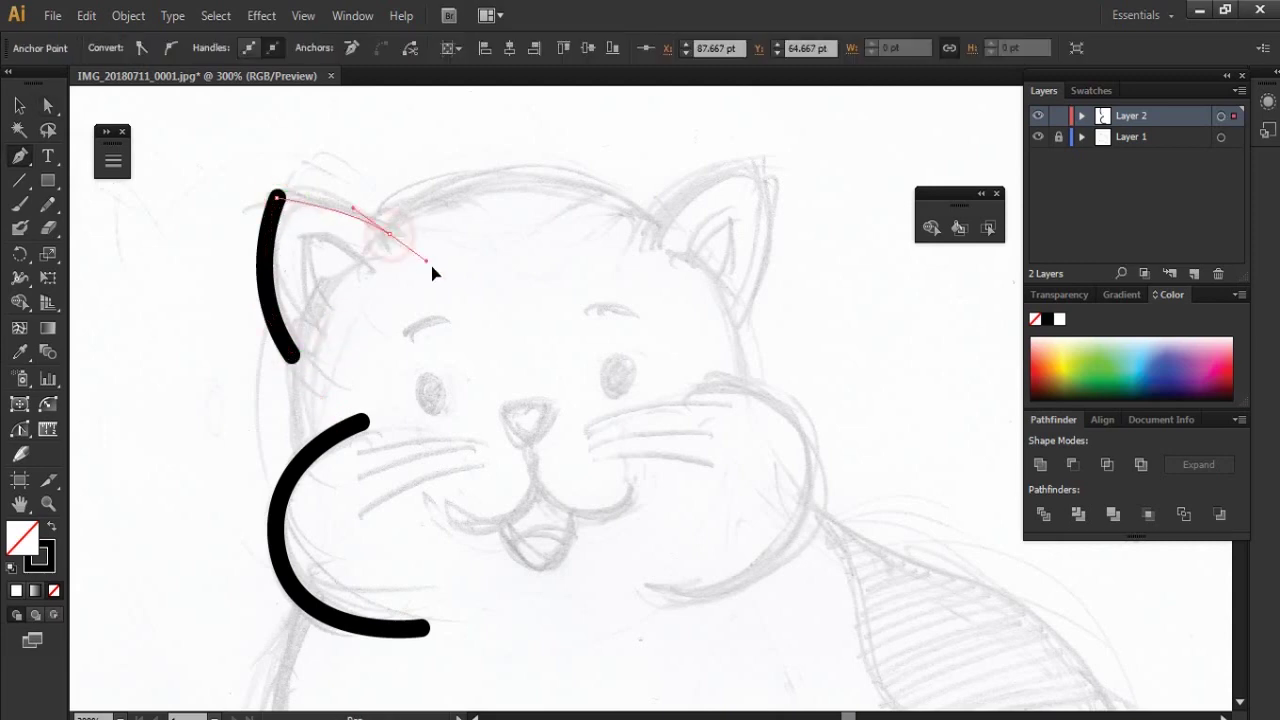
pyautogui.moveTo(393, 235); pyautogui.dragTo(400, 251)
pyautogui.press('ctrl')
pyautogui.keyDown('ctrl'); pyautogui.click(331, 271); pyautogui.keyUp('ctrl')
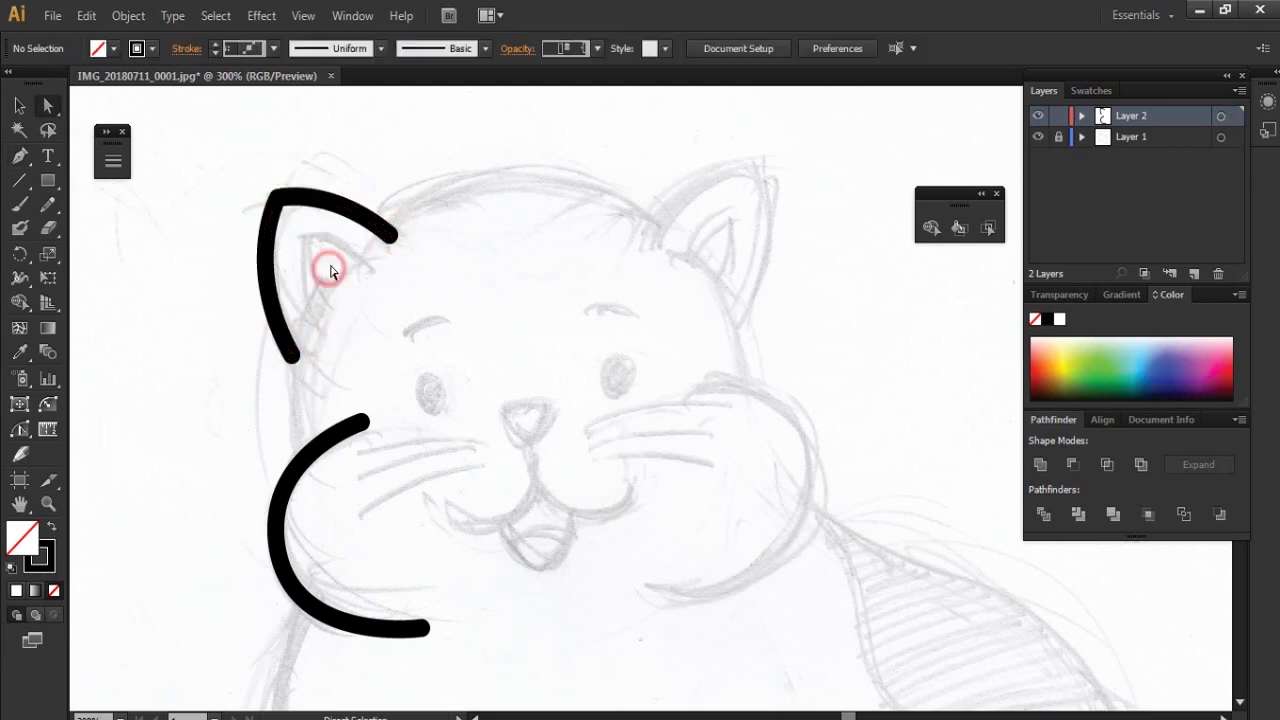
# Step: Copy and paste the left ear, then set up Object > Transform > Reflect on the Vertical axis
pyautogui.click(395, 236)
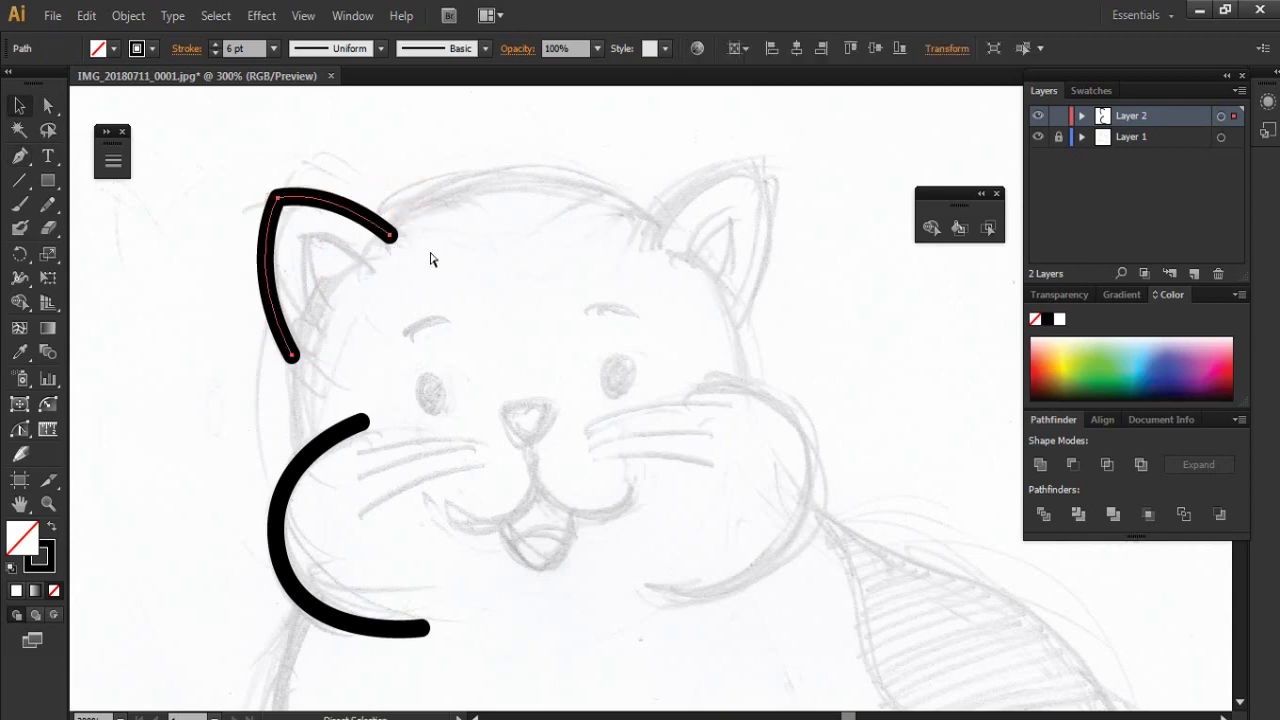
pyautogui.hotkey('ctrl', 'c')
pyautogui.hotkey('ctrl', 'v')
pyautogui.click(128, 15)
pyautogui.click(420, 113)
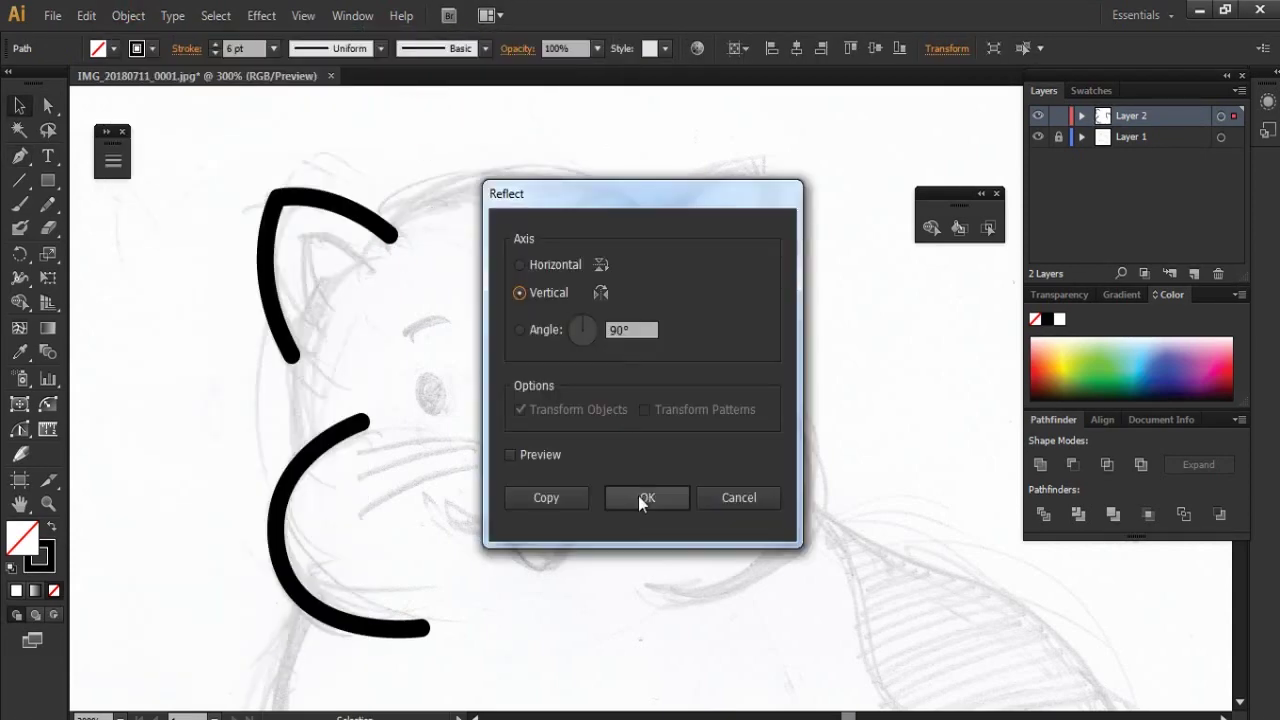
# Step: Mirror the ear copy and fit it onto the sketch's right ear
pyautogui.click(640, 497)
pyautogui.click(711, 422)
pyautogui.moveTo(765, 283); pyautogui.dragTo(765, 283)
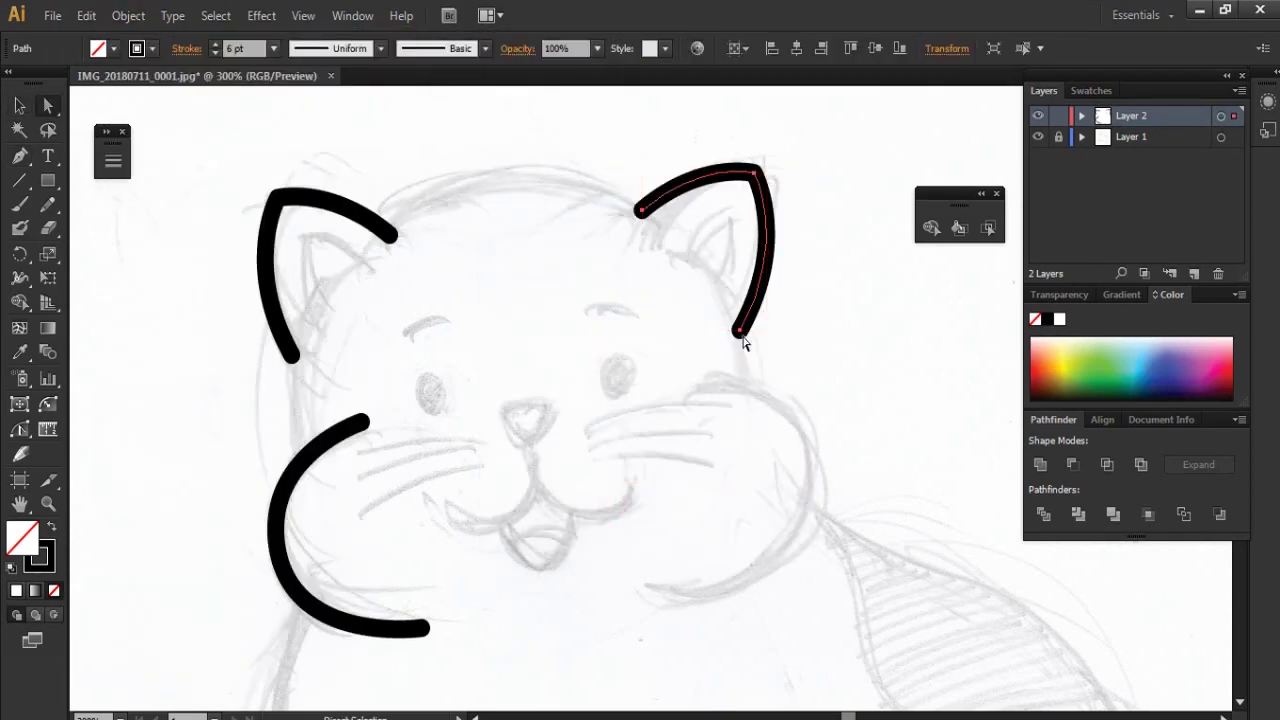
pyautogui.press('a')
pyautogui.click(640, 212)
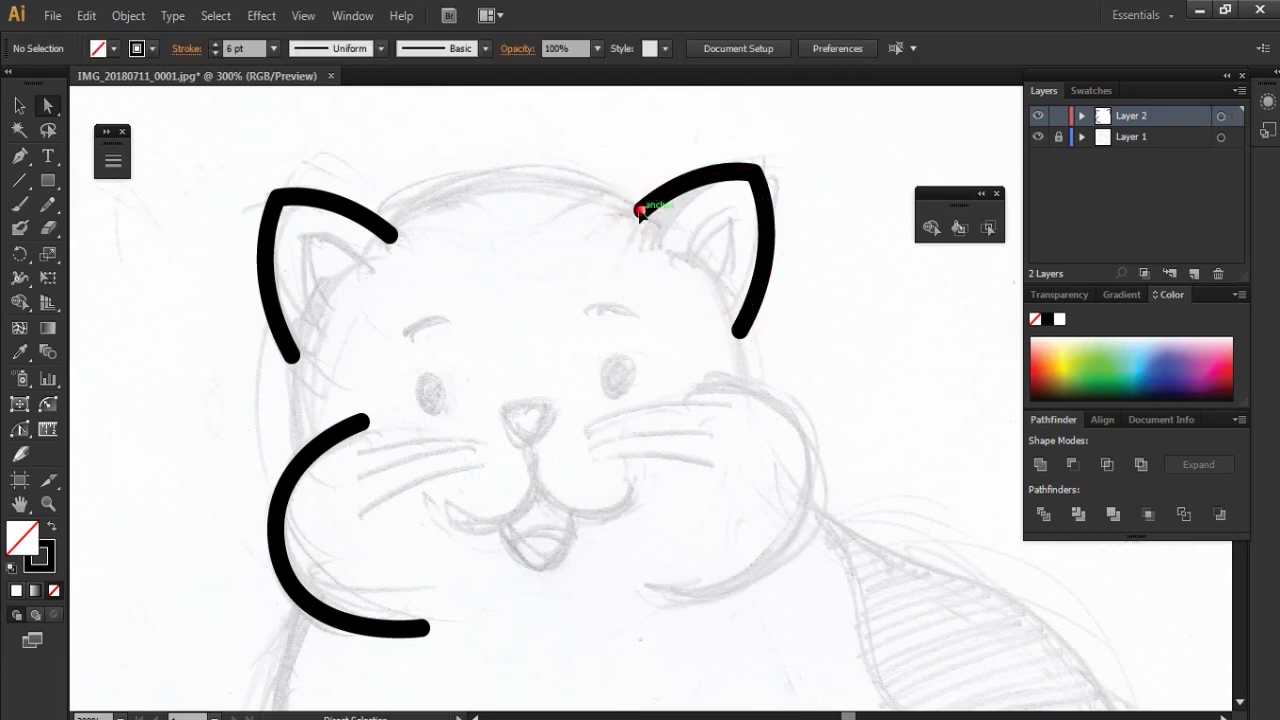
pyautogui.moveTo(642, 212); pyautogui.dragTo(636, 222)
pyautogui.click(754, 137)
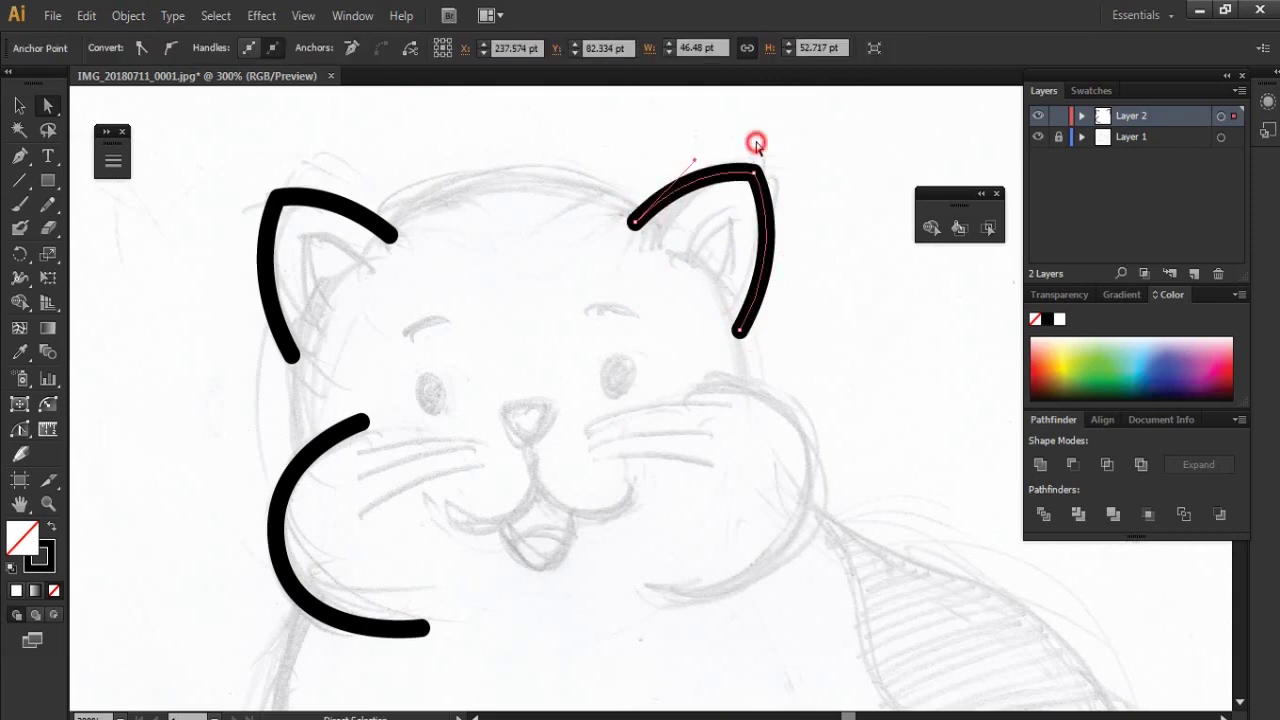
# Step: Draw the top of the head between the ears and the left side down to the cheek
pyautogui.press('p')
pyautogui.moveTo(648, 207); pyautogui.dragTo(806, 290)
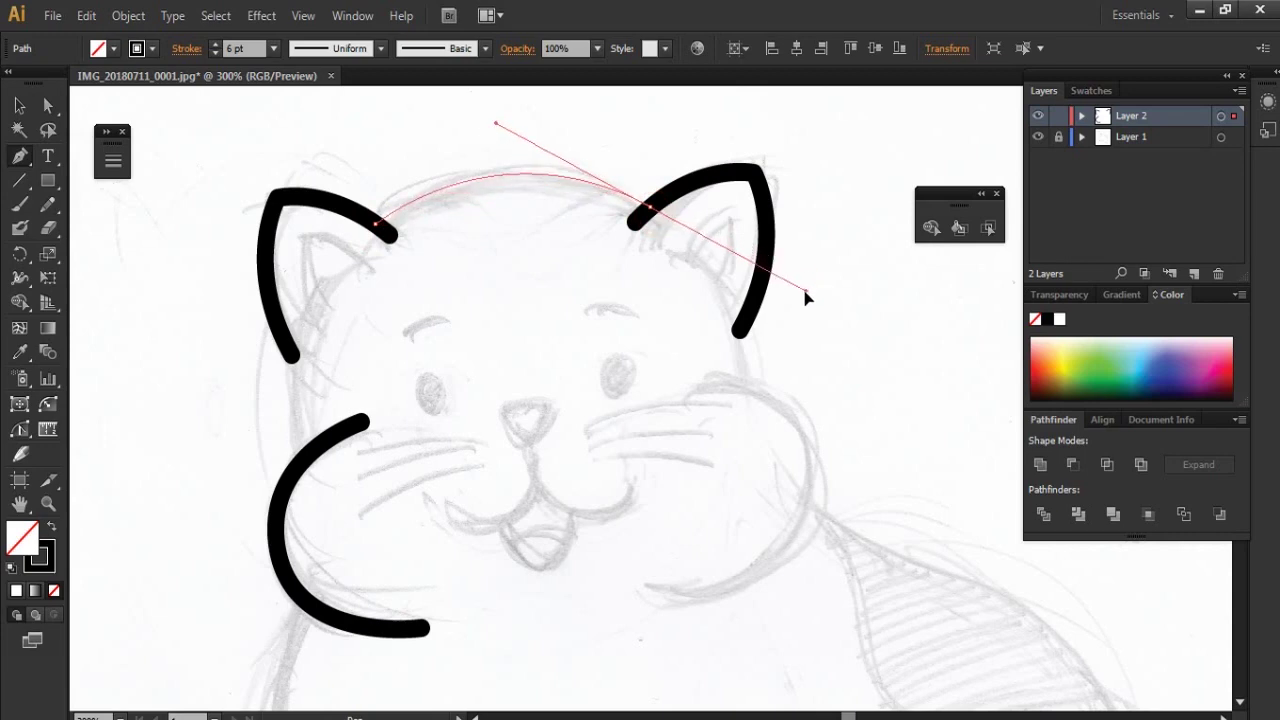
pyautogui.press('a')
pyautogui.click(651, 141)
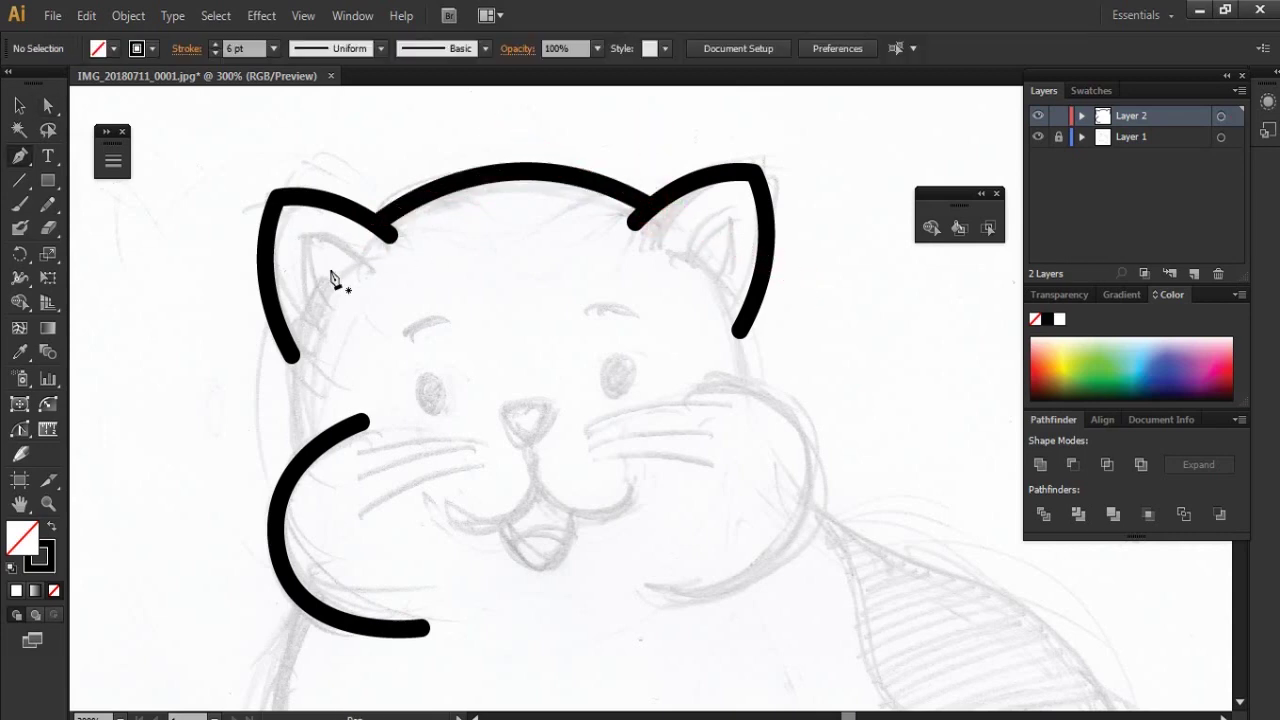
pyautogui.moveTo(298, 464); pyautogui.dragTo(309, 531)
pyautogui.press('a')
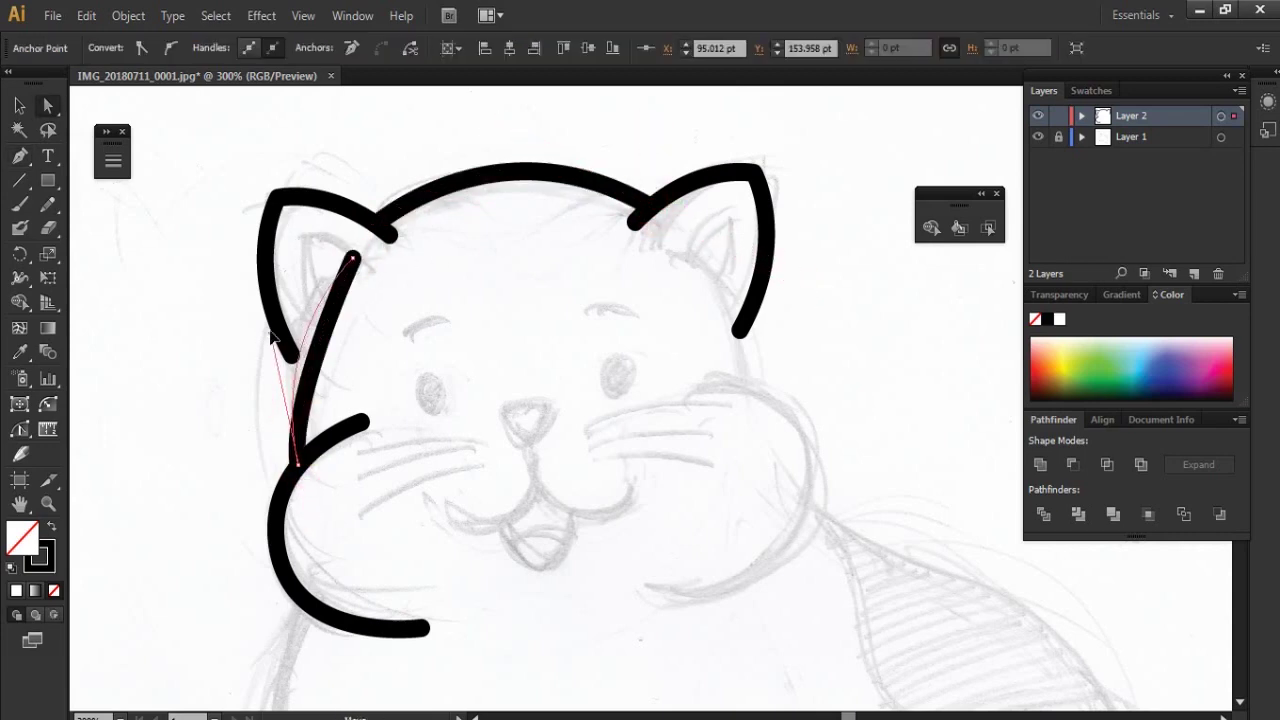
pyautogui.click(390, 323)
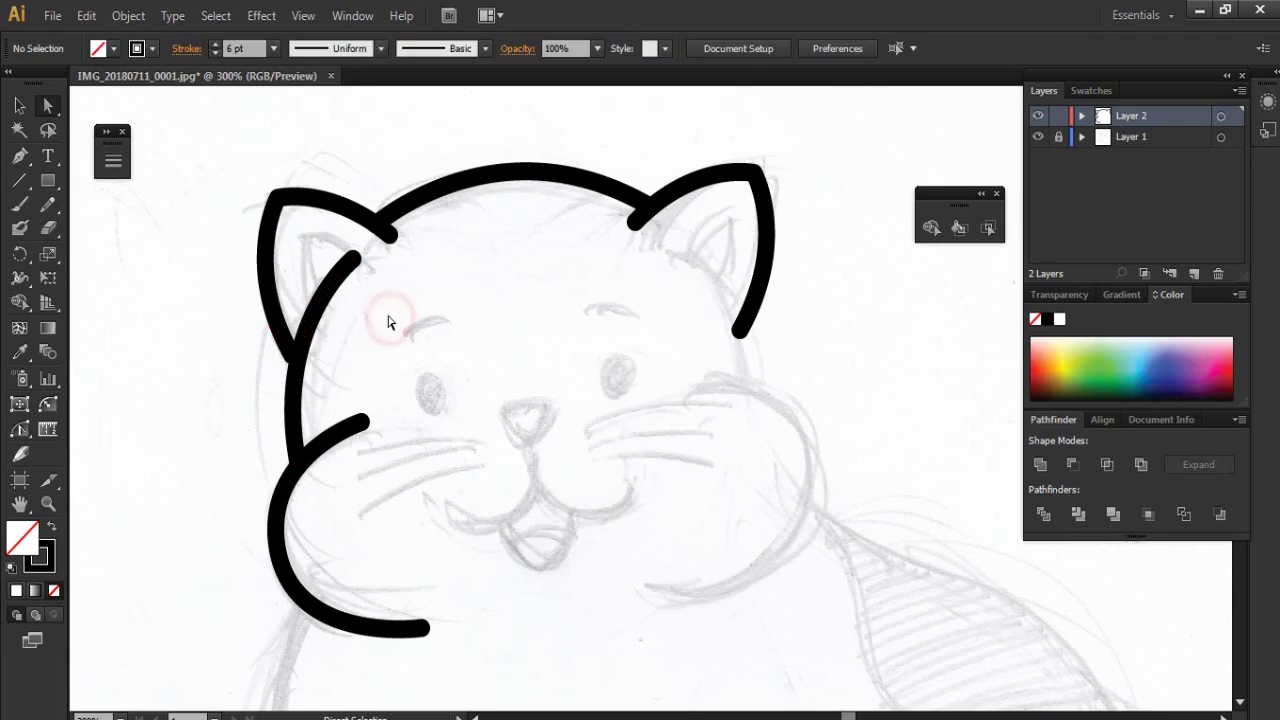
# Step: Draw the inner edge lines of the left ear
pyautogui.click(304, 240)
pyautogui.press('a')
pyautogui.click(370, 272)
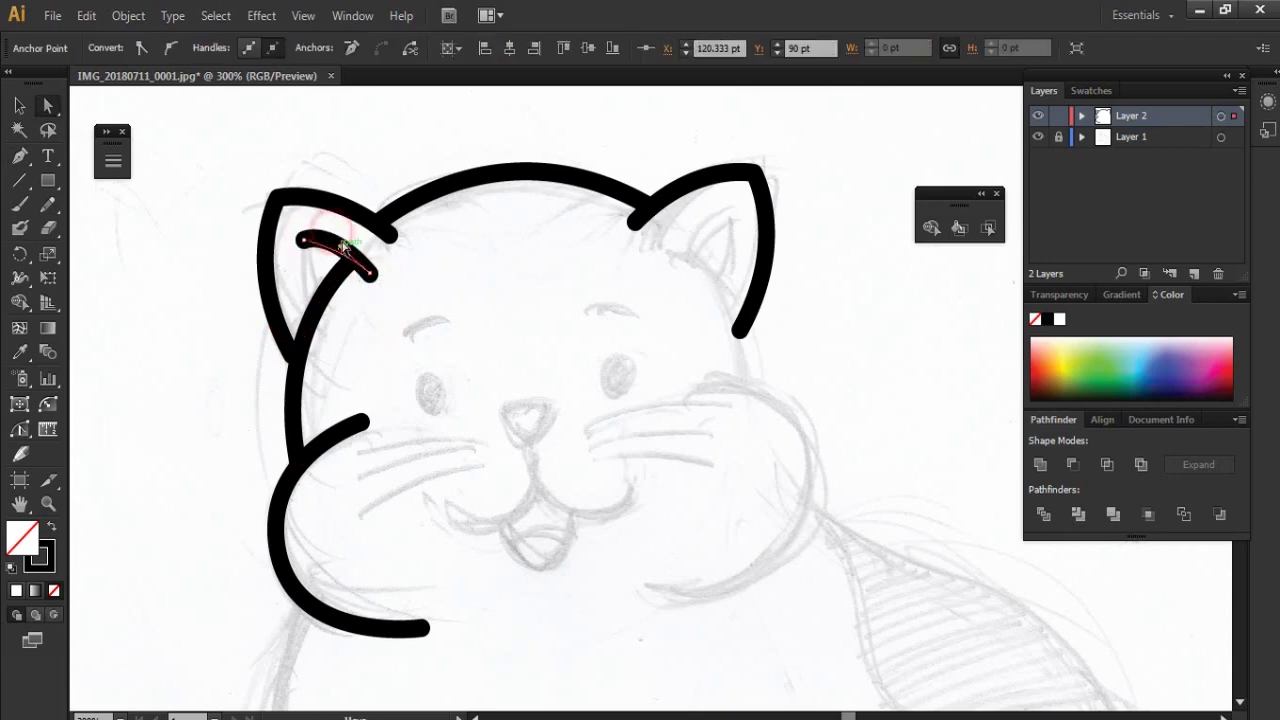
pyautogui.click(428, 271)
pyautogui.press('p')
pyautogui.click(298, 238)
pyautogui.moveTo(320, 299); pyautogui.dragTo(340, 324)
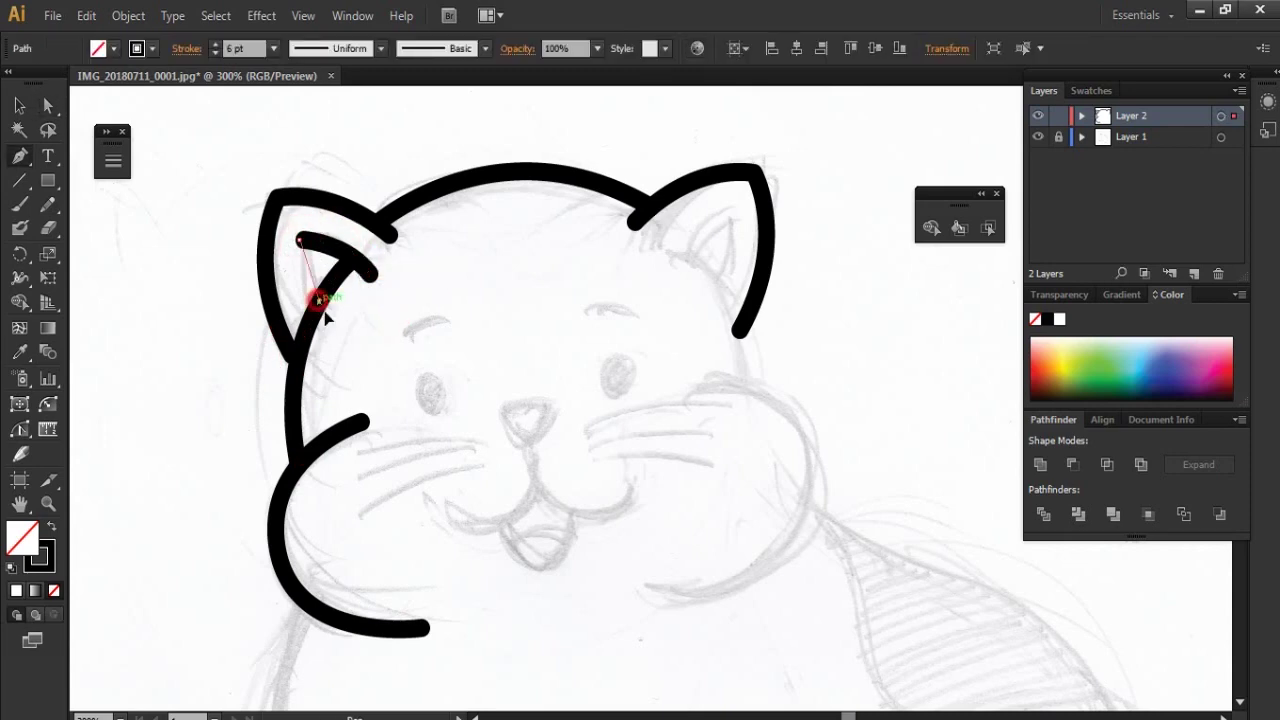
pyautogui.press('a')
pyautogui.click(401, 309)
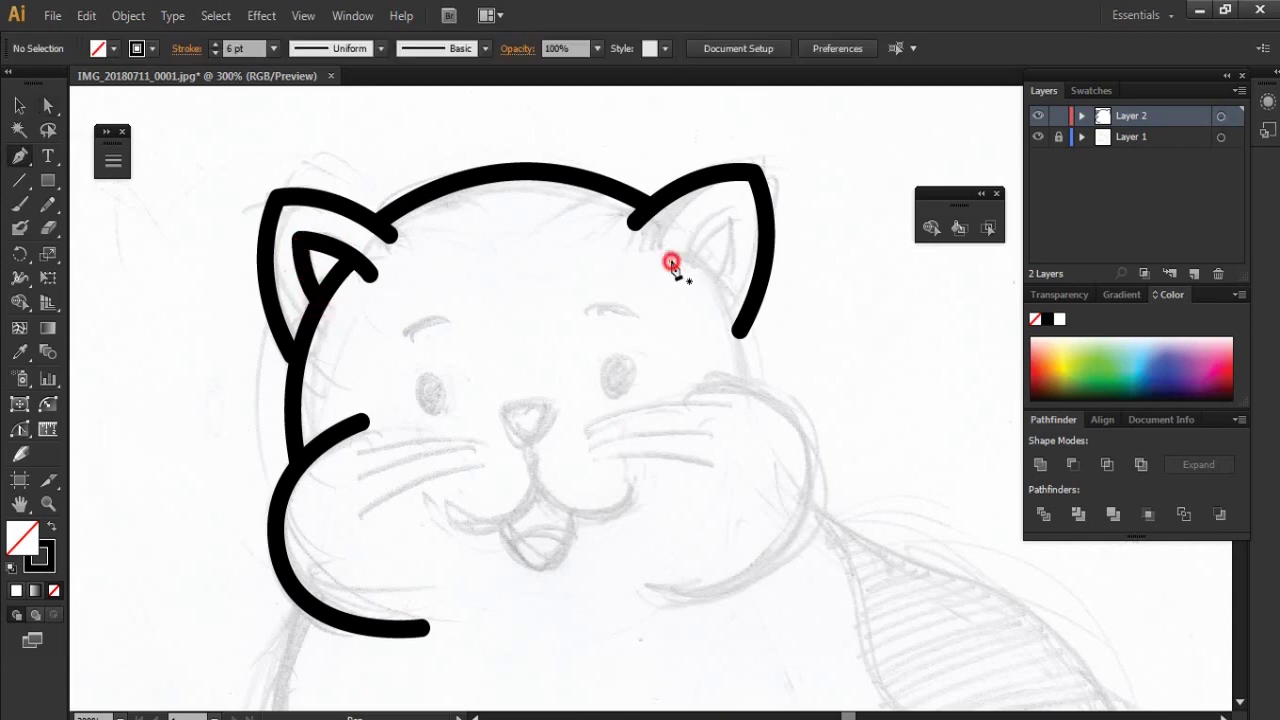
# Step: Draw the inner line of the right ear
pyautogui.click(738, 212)
pyautogui.press('a')
pyautogui.click(706, 263)
pyautogui.press('p')
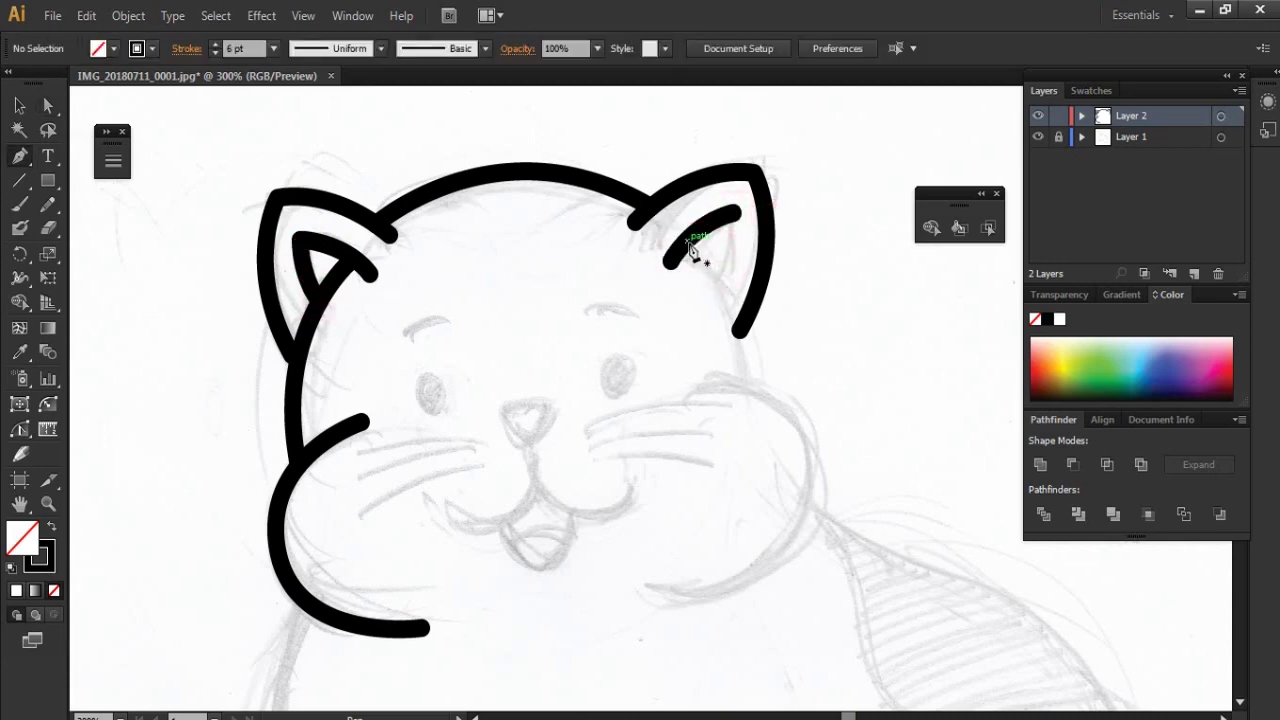
# Step: Draw the right side of the head and the right cheek curve, then zoom out to the whole cat
pyautogui.click(687, 243)
pyautogui.moveTo(744, 384); pyautogui.dragTo(745, 463)
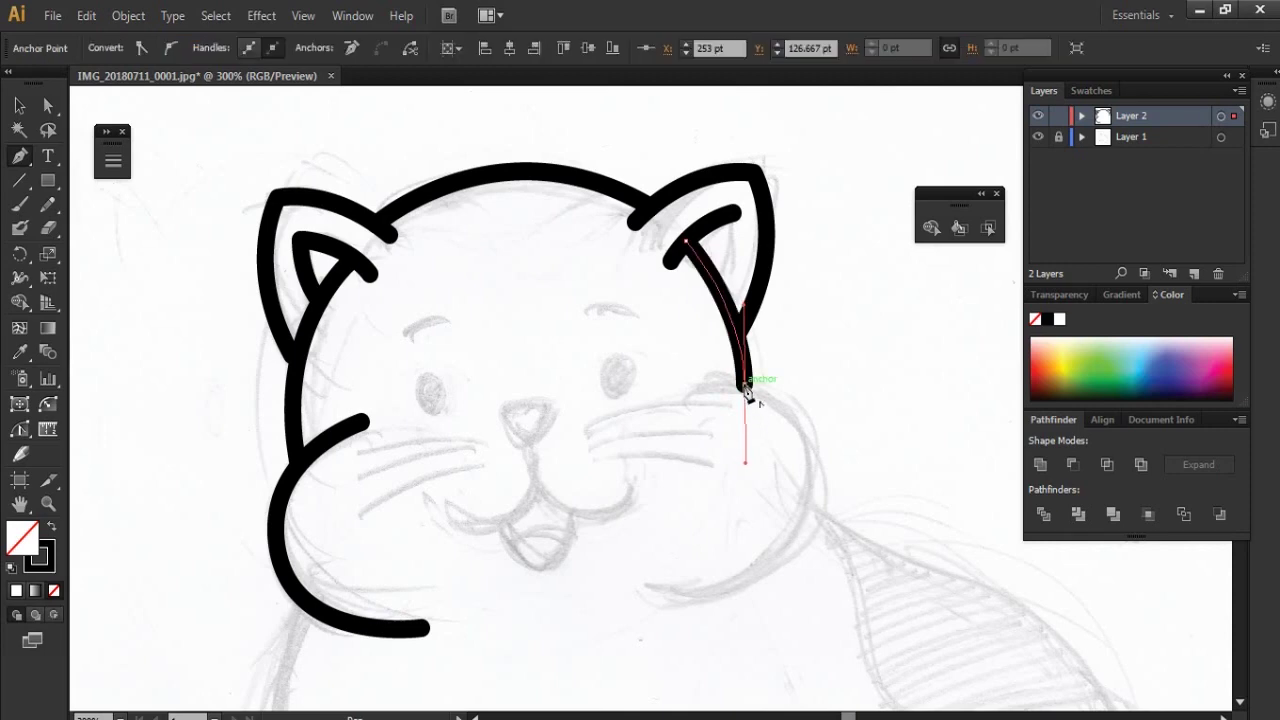
pyautogui.keyDown('ctrl'); pyautogui.click(748, 451); pyautogui.keyUp('ctrl')
pyautogui.scroll(-2, 748, 451)
pyautogui.click(697, 297)
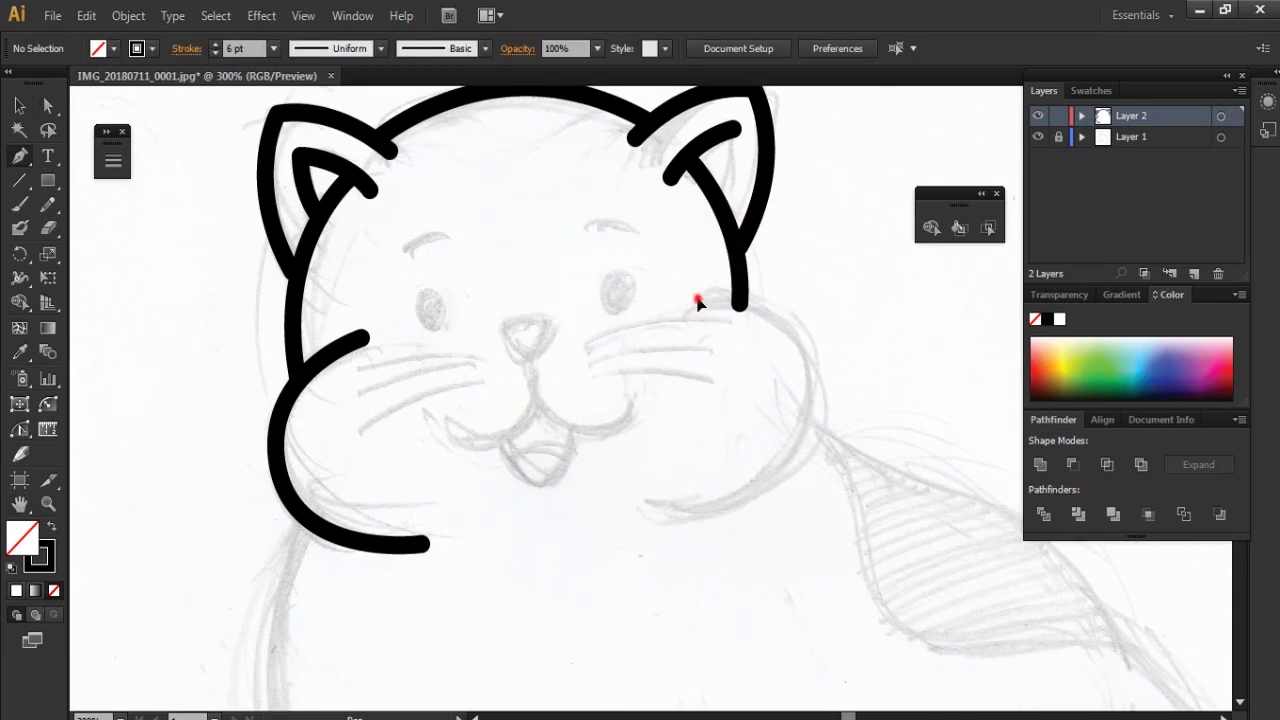
pyautogui.click(810, 352)
pyautogui.moveTo(652, 510); pyautogui.dragTo(557, 509)
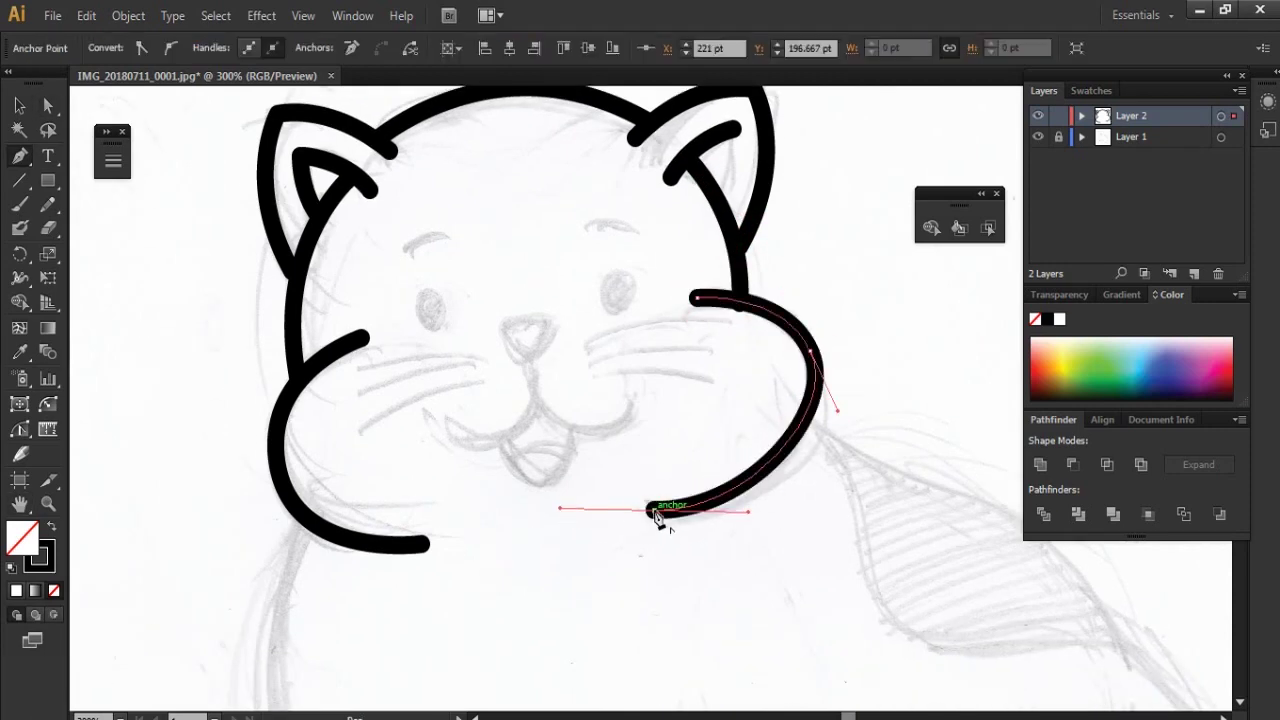
pyautogui.moveTo(749, 512); pyautogui.dragTo(789, 527)
pyautogui.click(823, 506)
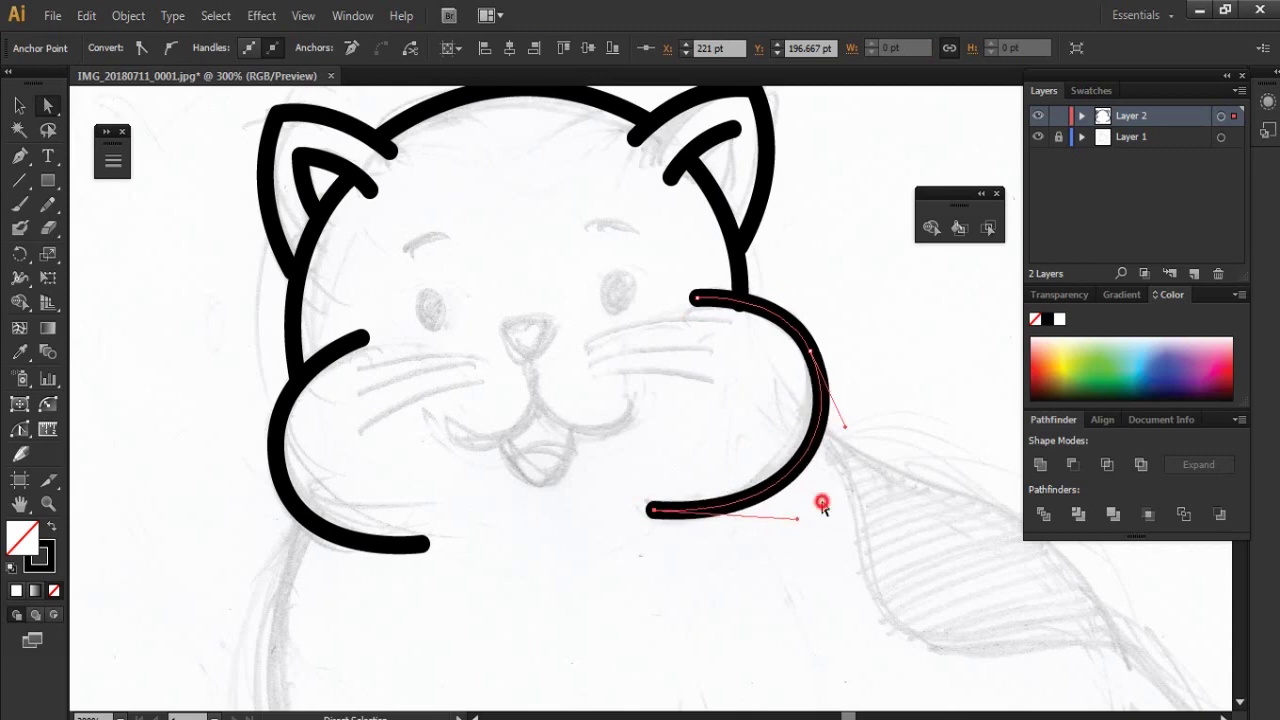
pyautogui.moveTo(592, 478); pyautogui.dragTo(593, 428)
pyautogui.hotkey('ctrl', '-')
pyautogui.hotkey('ctrl', '-')
# Step: Draw and bend the body's left side curve from the chest to the paw
pyautogui.press('p')
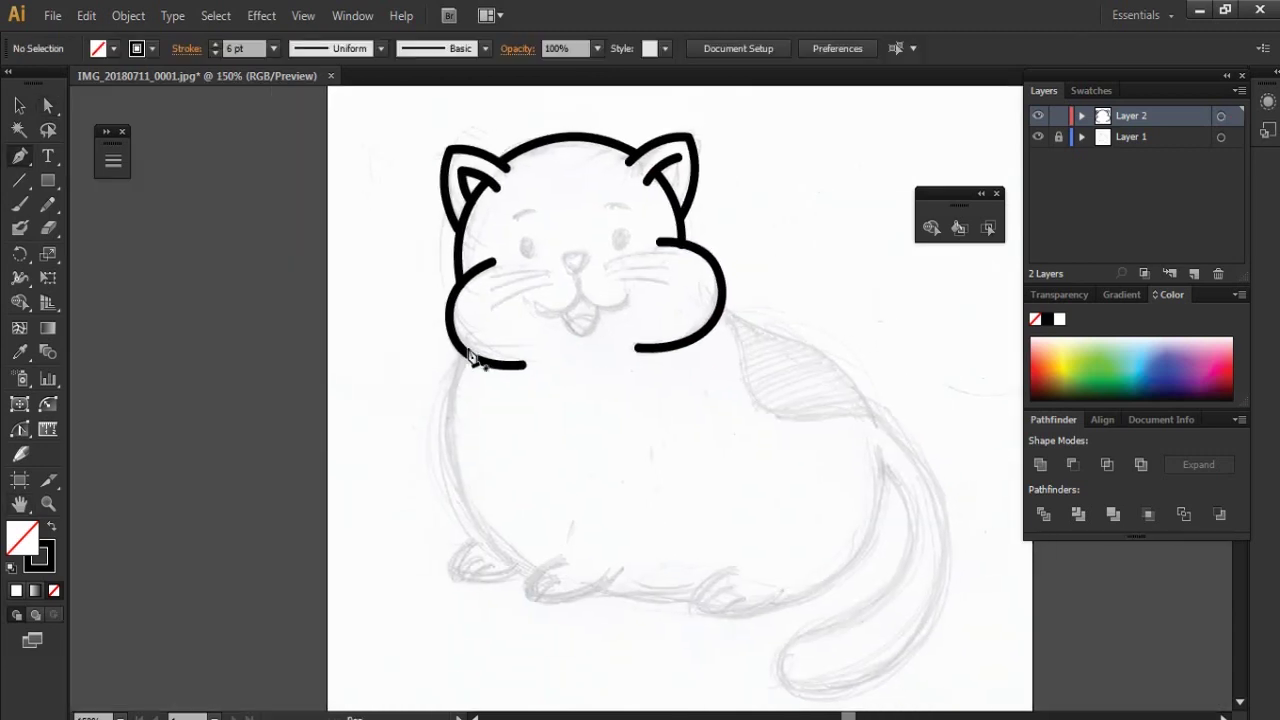
pyautogui.moveTo(528, 571); pyautogui.dragTo(594, 623)
pyautogui.press('a')
pyautogui.moveTo(472, 523); pyautogui.dragTo(407, 487)
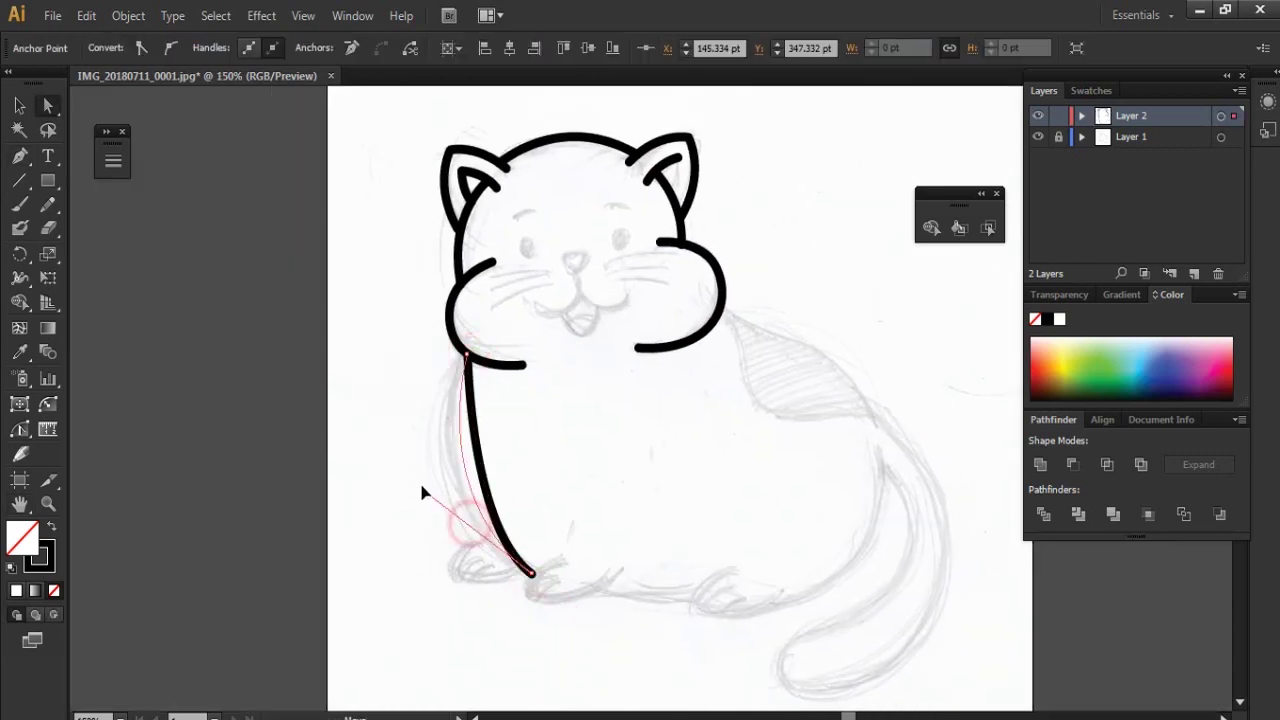
pyautogui.click(400, 486)
# Step: Zoom in and continue from the cheek's end to draw the back curve
pyautogui.click(549, 451)
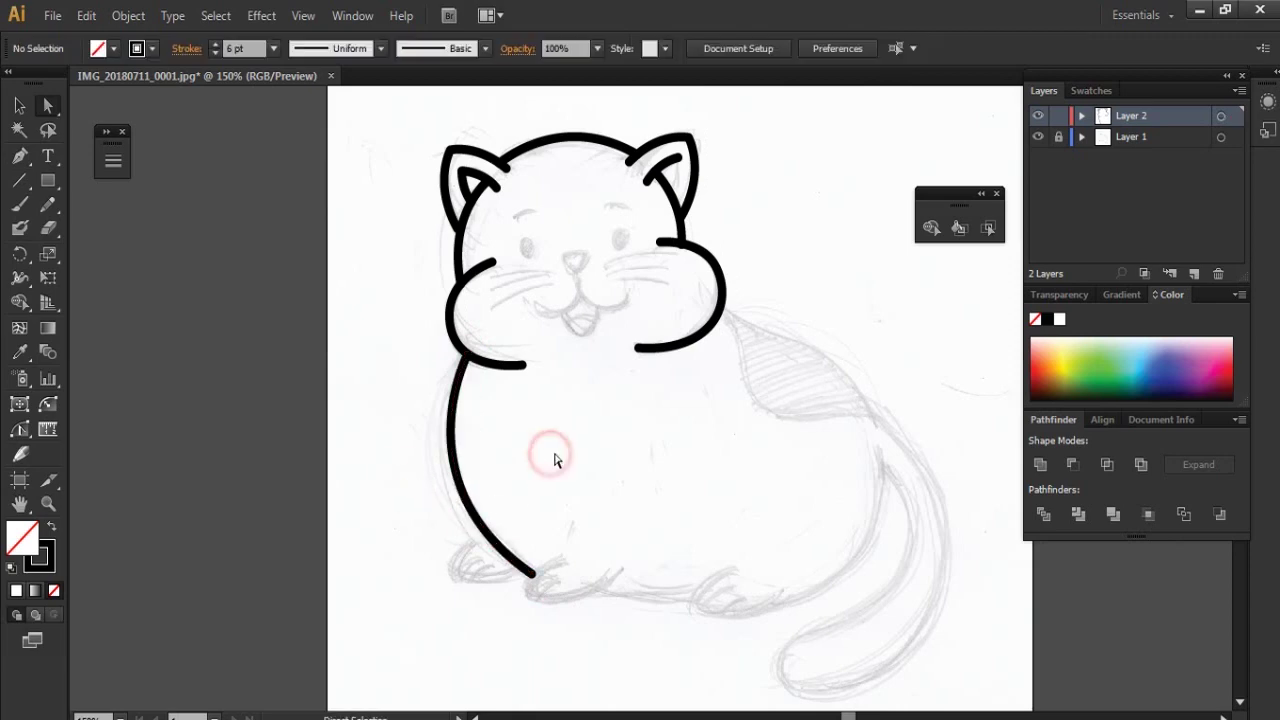
pyautogui.moveTo(610, 465); pyautogui.dragTo(579, 413)
pyautogui.hotkey('ctrl', '+')
pyautogui.press('p')
pyautogui.click(545, 275)
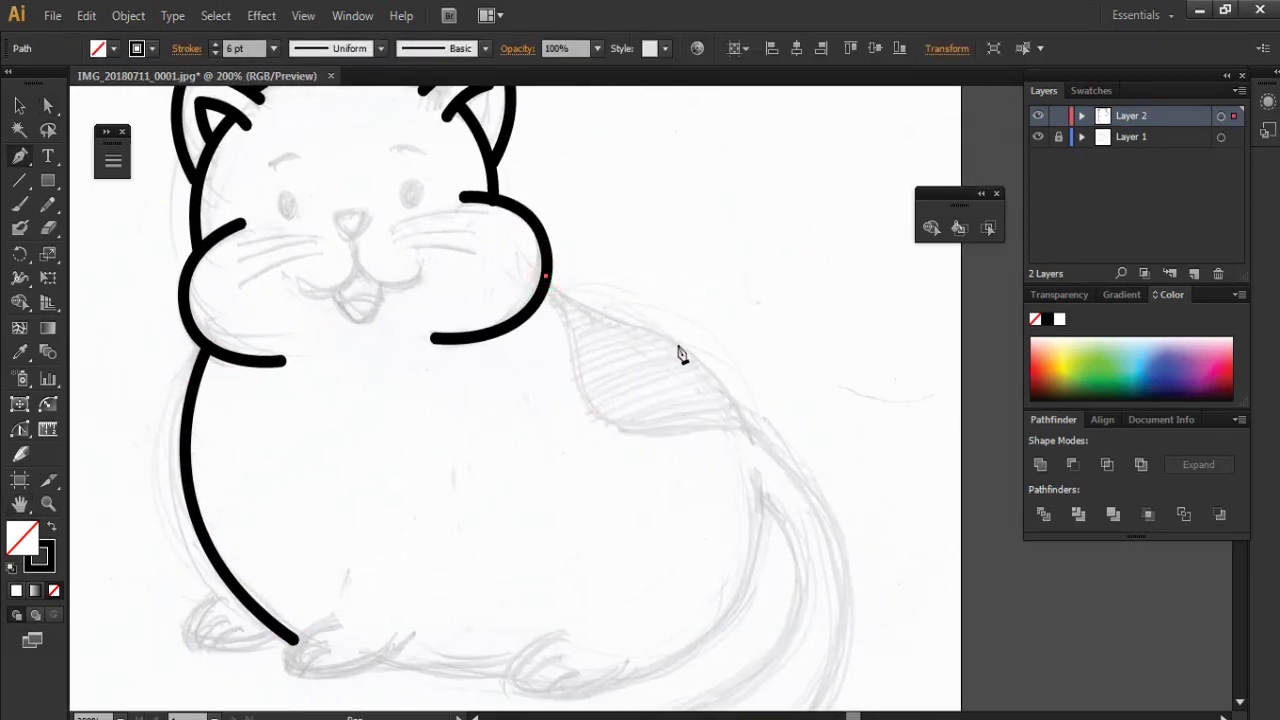
pyautogui.moveTo(751, 451); pyautogui.dragTo(757, 457)
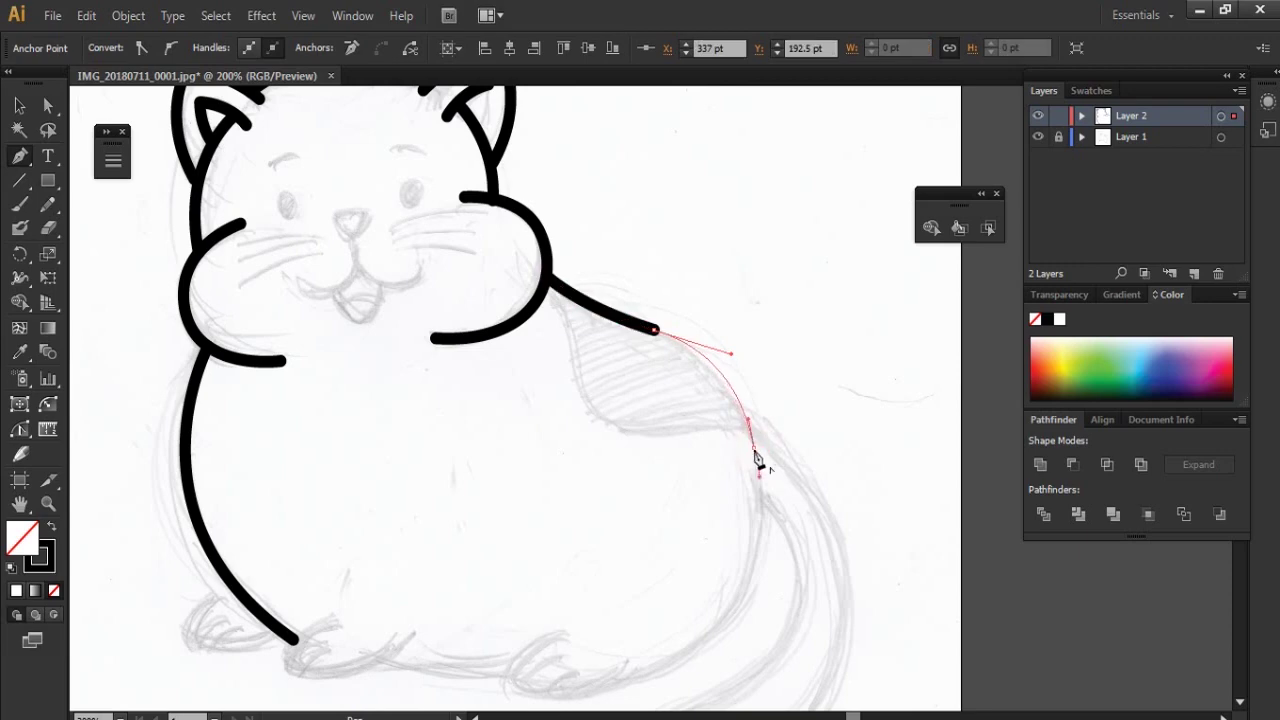
# Step: Refine the back curve's handles and lower its end point to smooth the bend
pyautogui.press('a')
pyautogui.moveTo(737, 363); pyautogui.dragTo(752, 378)
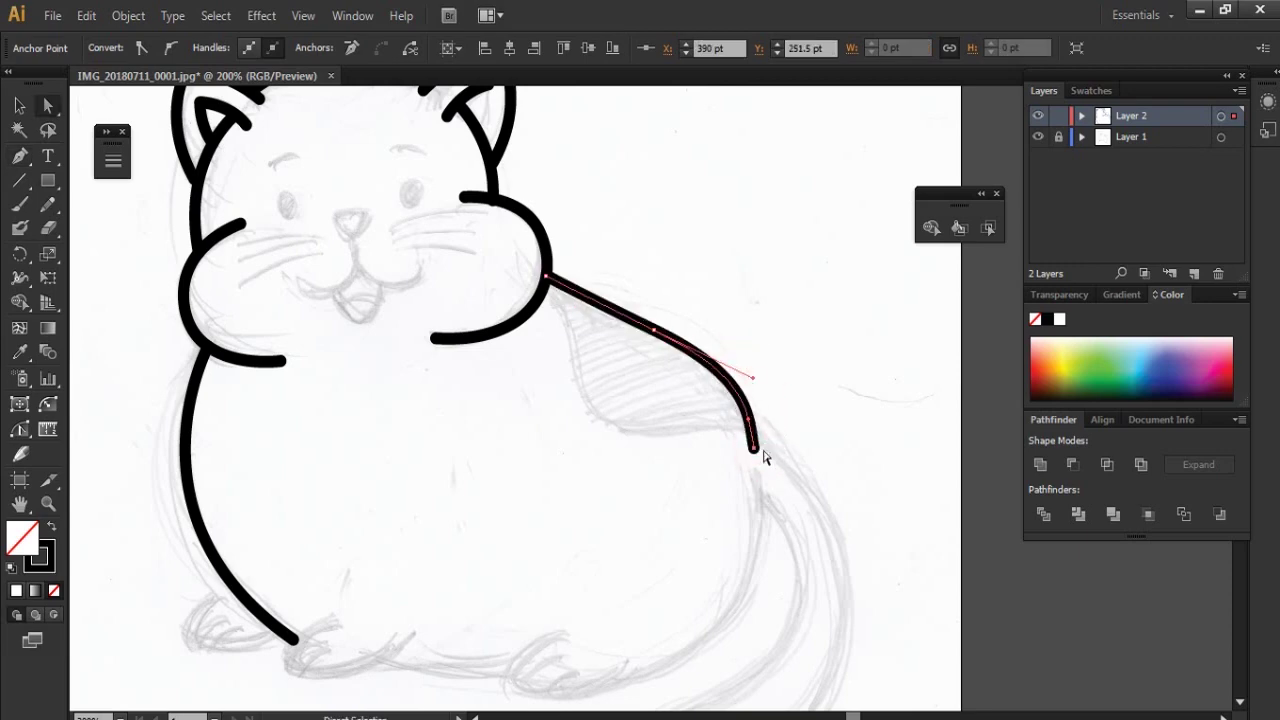
pyautogui.moveTo(655, 332); pyautogui.dragTo(737, 371)
pyautogui.click(789, 417)
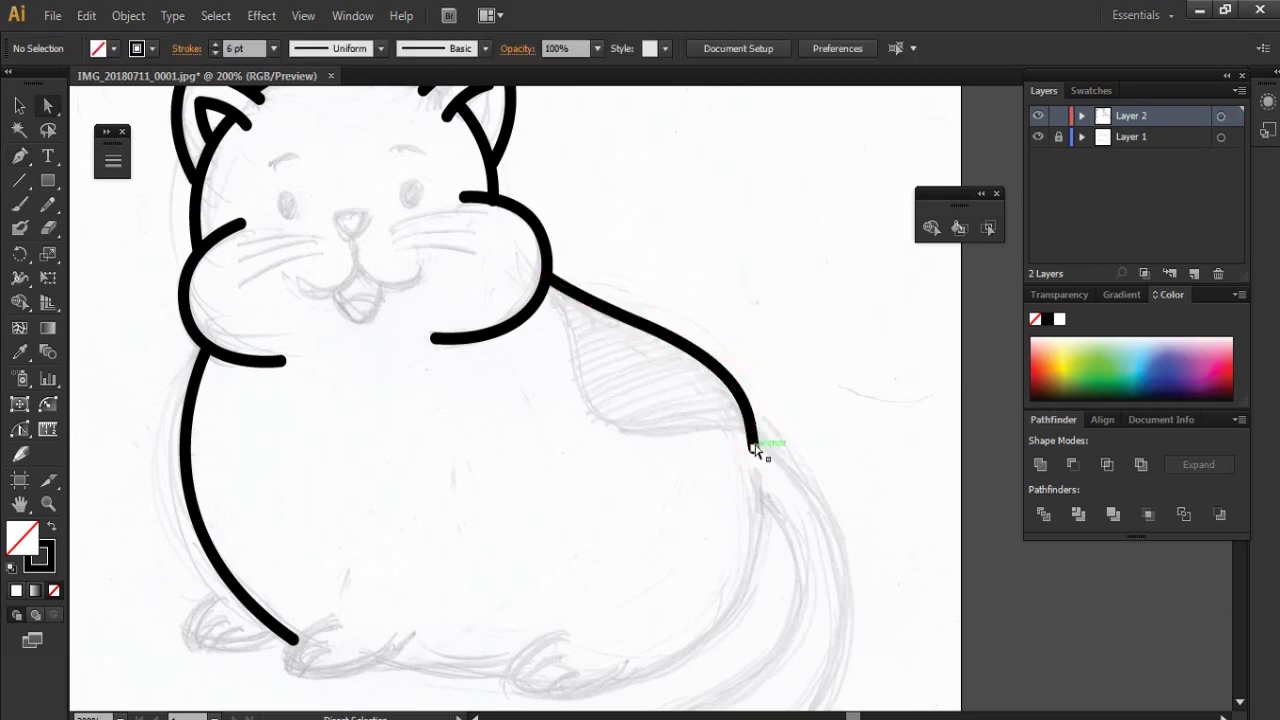
pyautogui.moveTo(753, 451); pyautogui.dragTo(757, 470)
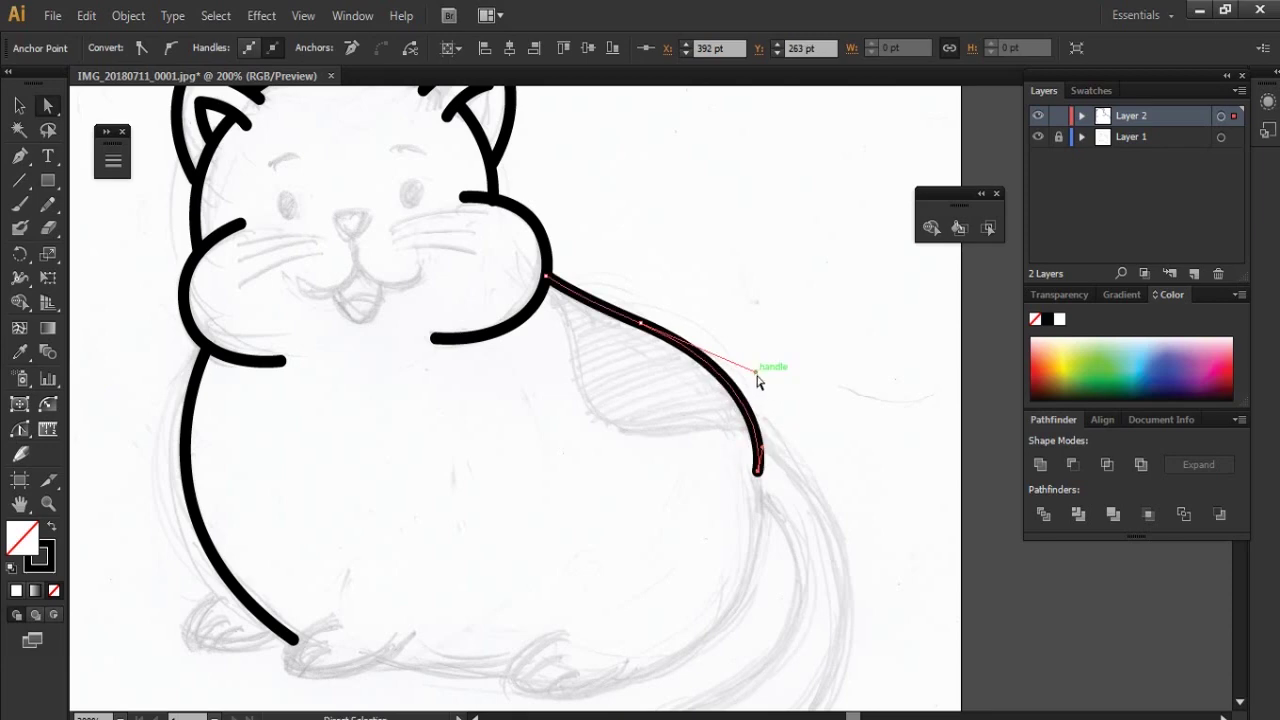
pyautogui.moveTo(643, 325); pyautogui.dragTo(760, 377)
pyautogui.click(800, 428)
# Step: Draw the haunch curve from below the back down toward the belly
pyautogui.scroll(-5, 780, 460)
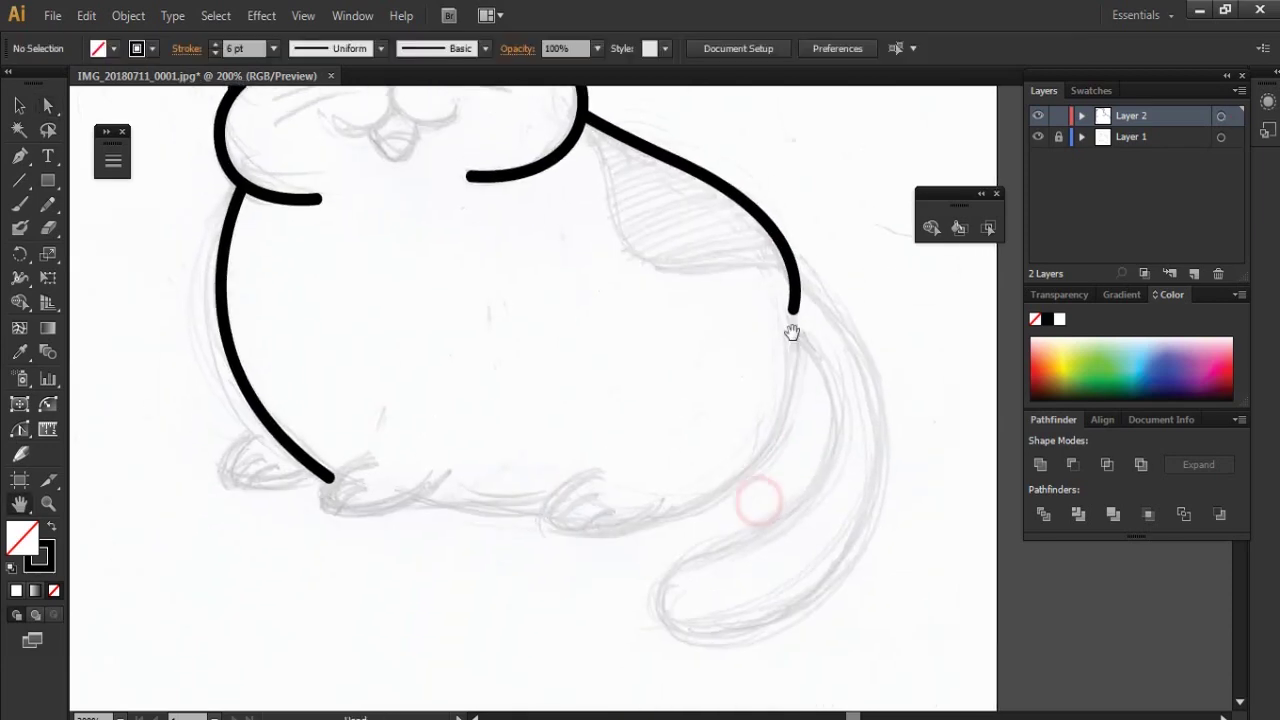
pyautogui.press('p')
pyautogui.click(799, 322)
pyautogui.moveTo(659, 500); pyautogui.dragTo(509, 506)
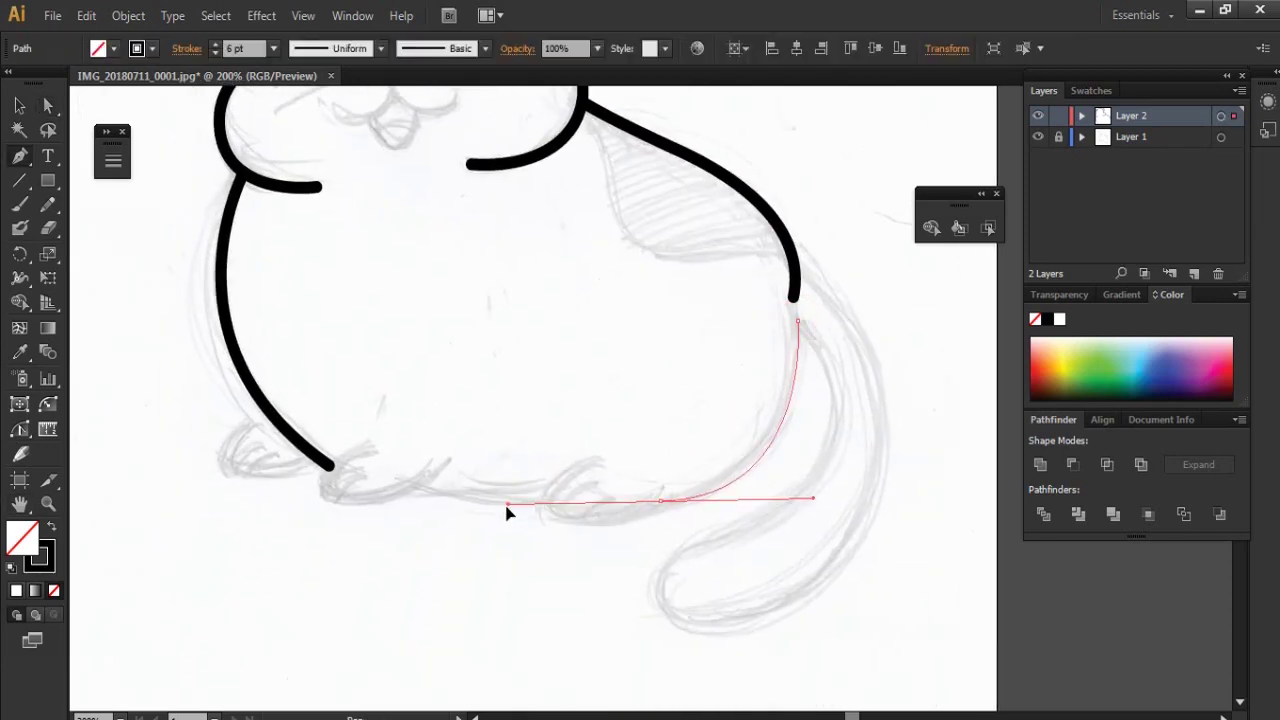
pyautogui.click(659, 500)
pyautogui.press('a')
pyautogui.click(796, 297)
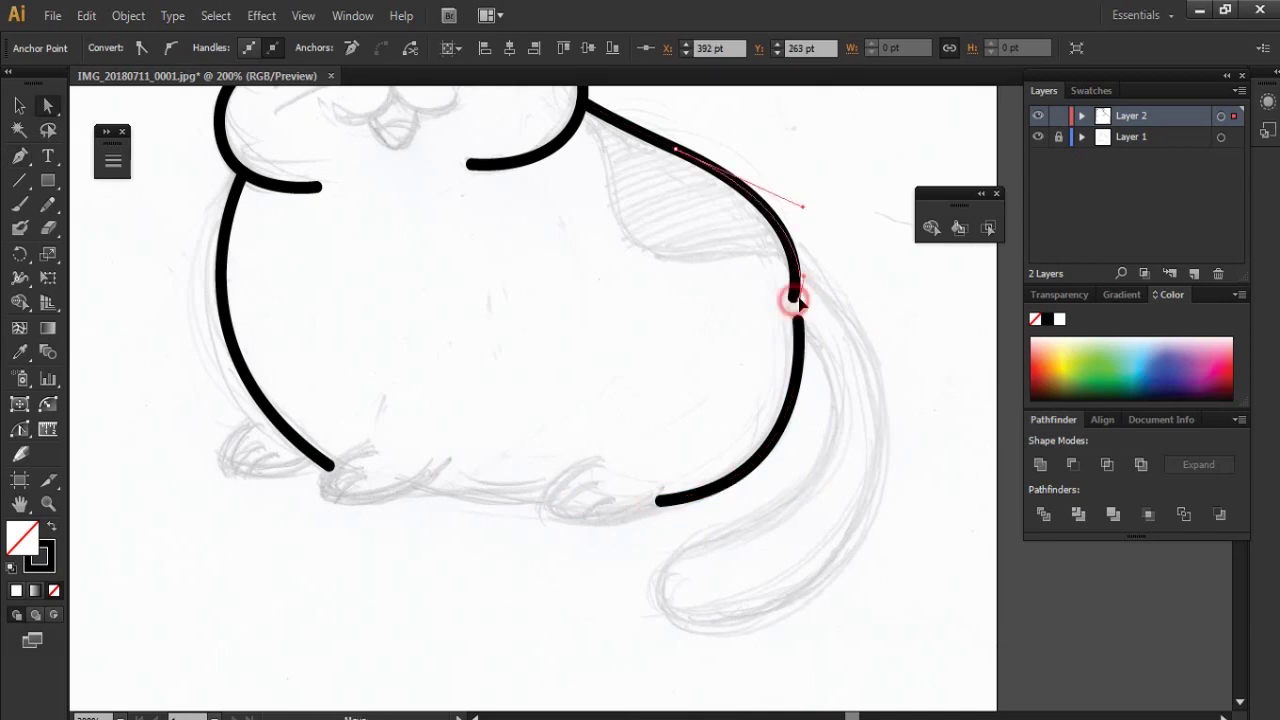
pyautogui.click(820, 209)
# Step: Draw the curled tail loop from the side line down to a rounded tip and back up
pyautogui.press('p')
pyautogui.scroll(-2, 757, 420)
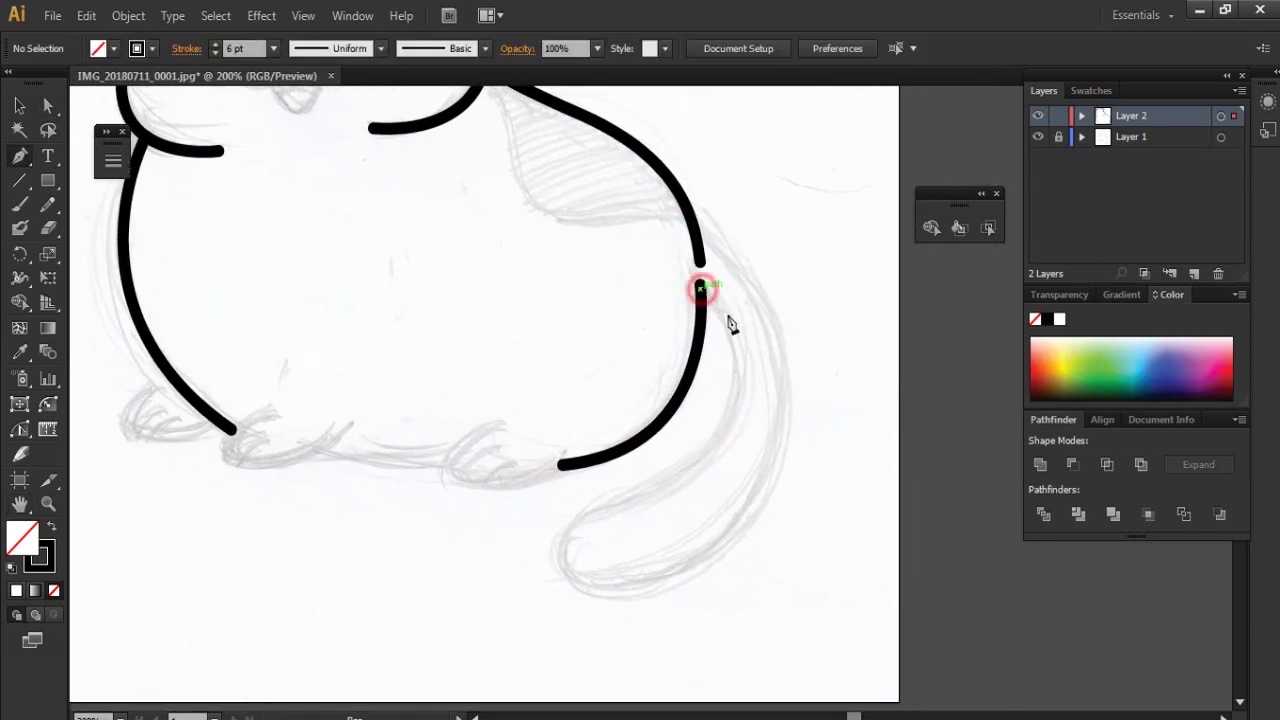
pyautogui.click(701, 288)
pyautogui.moveTo(714, 432); pyautogui.dragTo(667, 485)
pyautogui.click(563, 537)
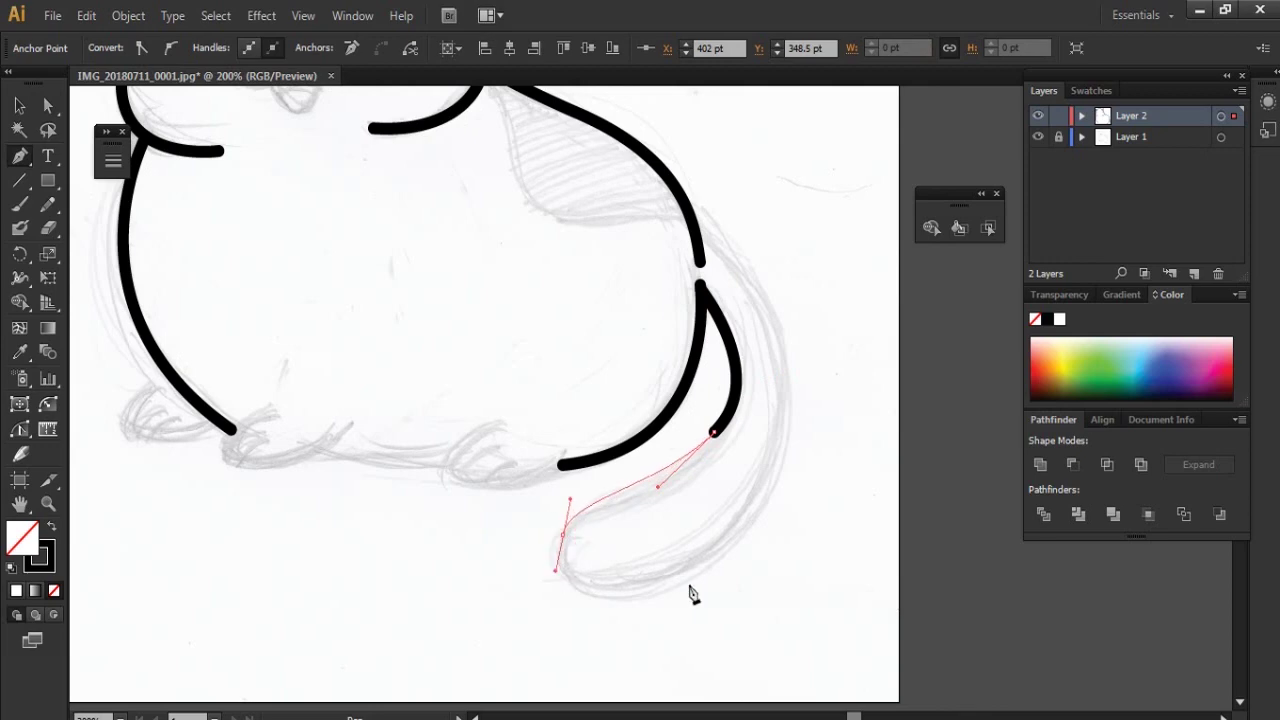
pyautogui.moveTo(694, 563); pyautogui.dragTo(784, 513)
pyautogui.moveTo(716, 247); pyautogui.dragTo(823, 374)
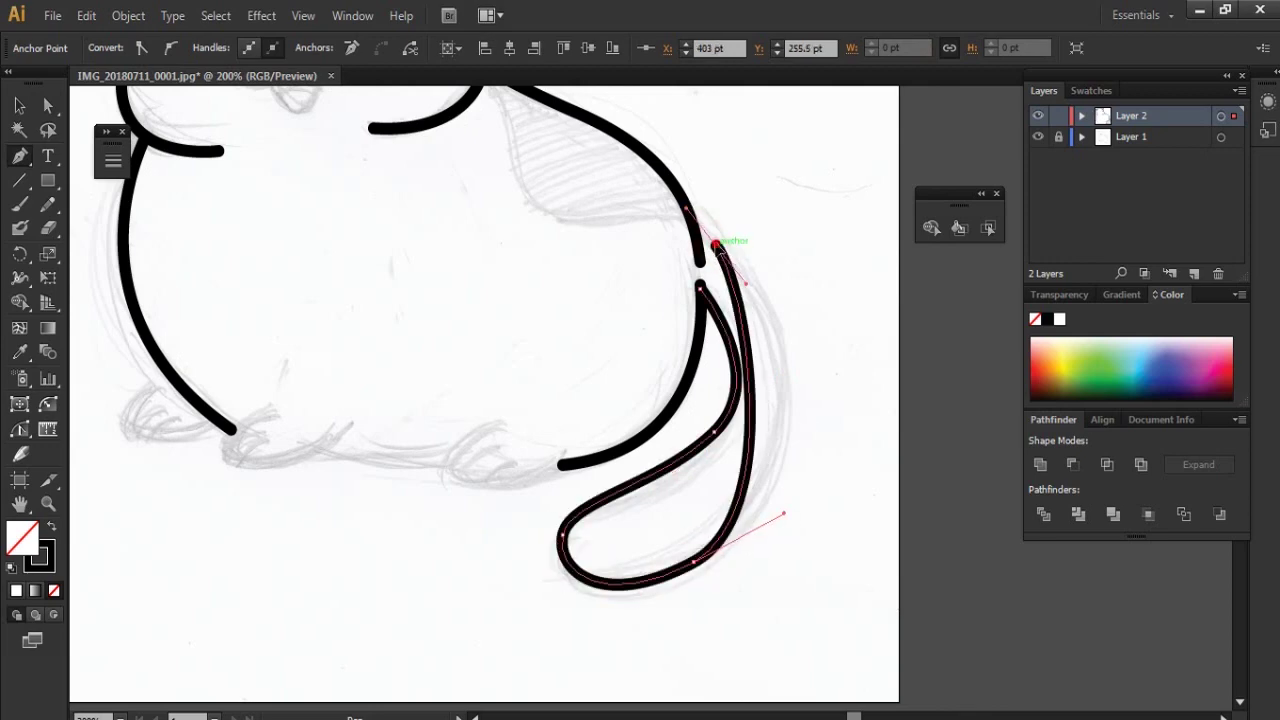
pyautogui.moveTo(784, 514); pyautogui.dragTo(810, 503)
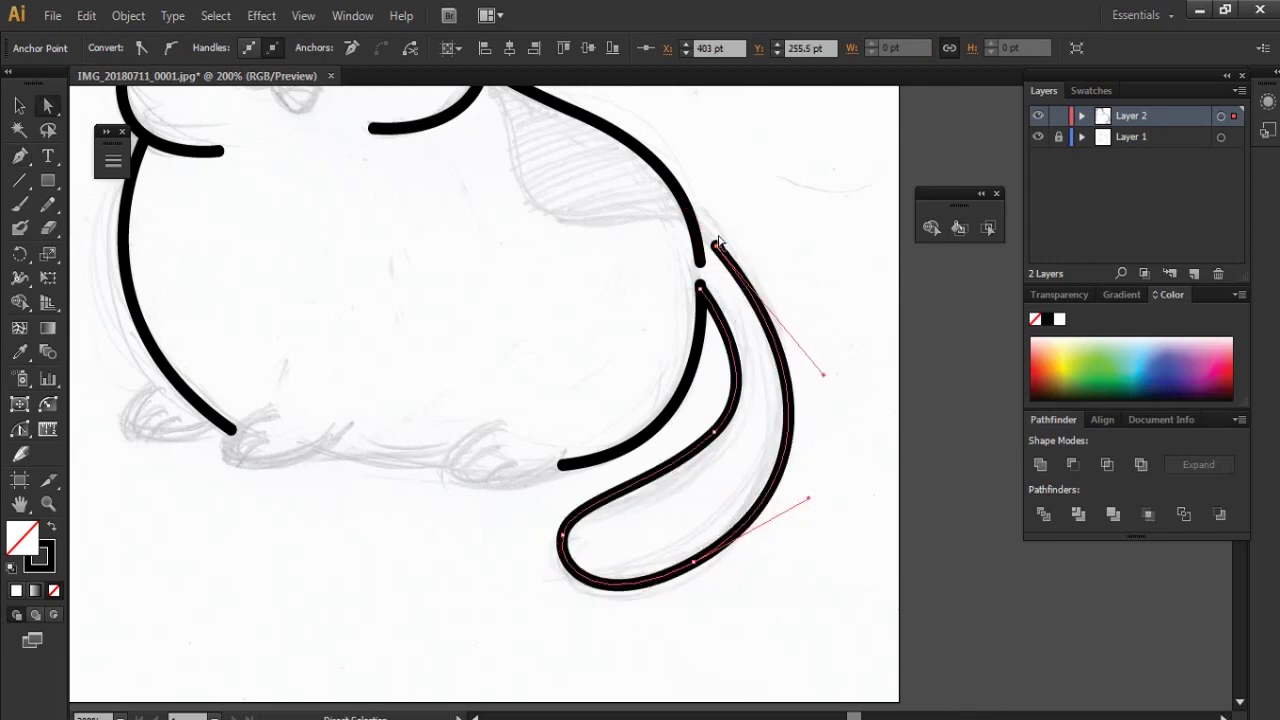
pyautogui.moveTo(716, 247); pyautogui.dragTo(684, 205)
pyautogui.moveTo(791, 332); pyautogui.dragTo(834, 323)
pyautogui.moveTo(812, 497)
pyautogui.mouseDown()
pyautogui.moveTo(834, 494)
pyautogui.moveTo(829, 466)
pyautogui.mouseUp()
pyautogui.click(686, 429)
# Step: Reshape the curve at the tail tip
pyautogui.click(562, 533)
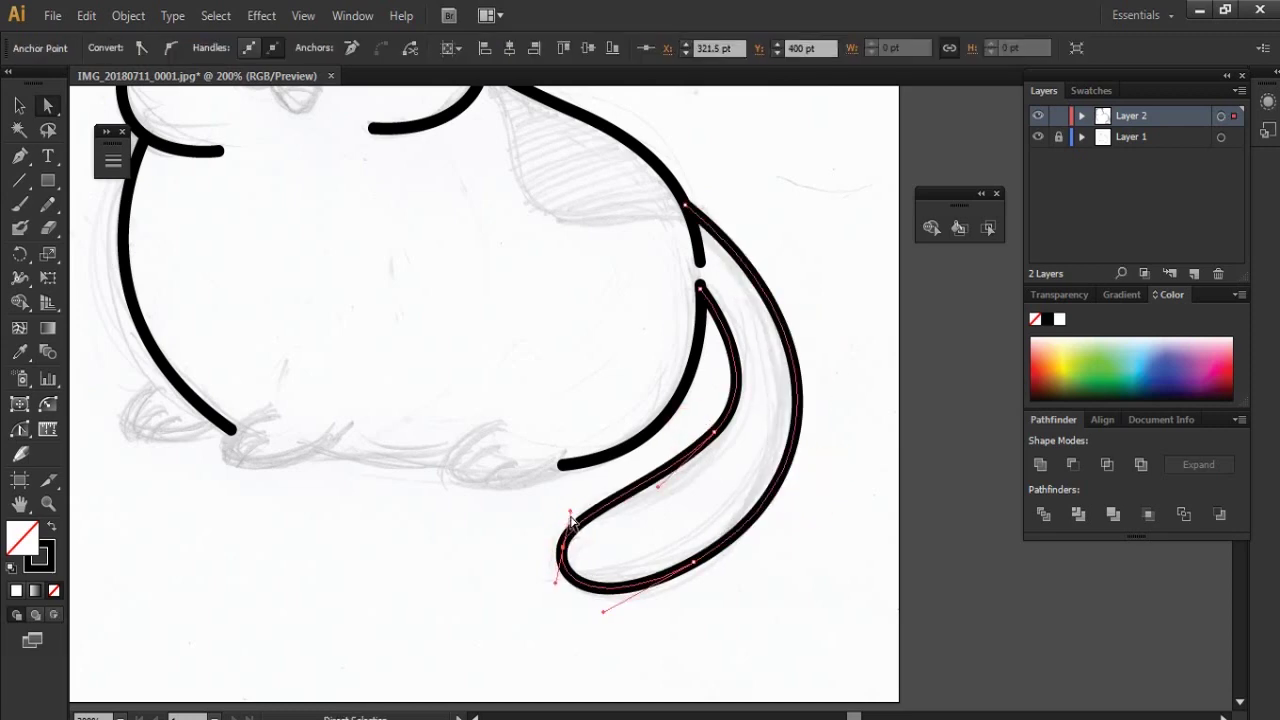
pyautogui.moveTo(564, 540); pyautogui.dragTo(626, 531)
pyautogui.click(571, 494)
pyautogui.click(612, 550)
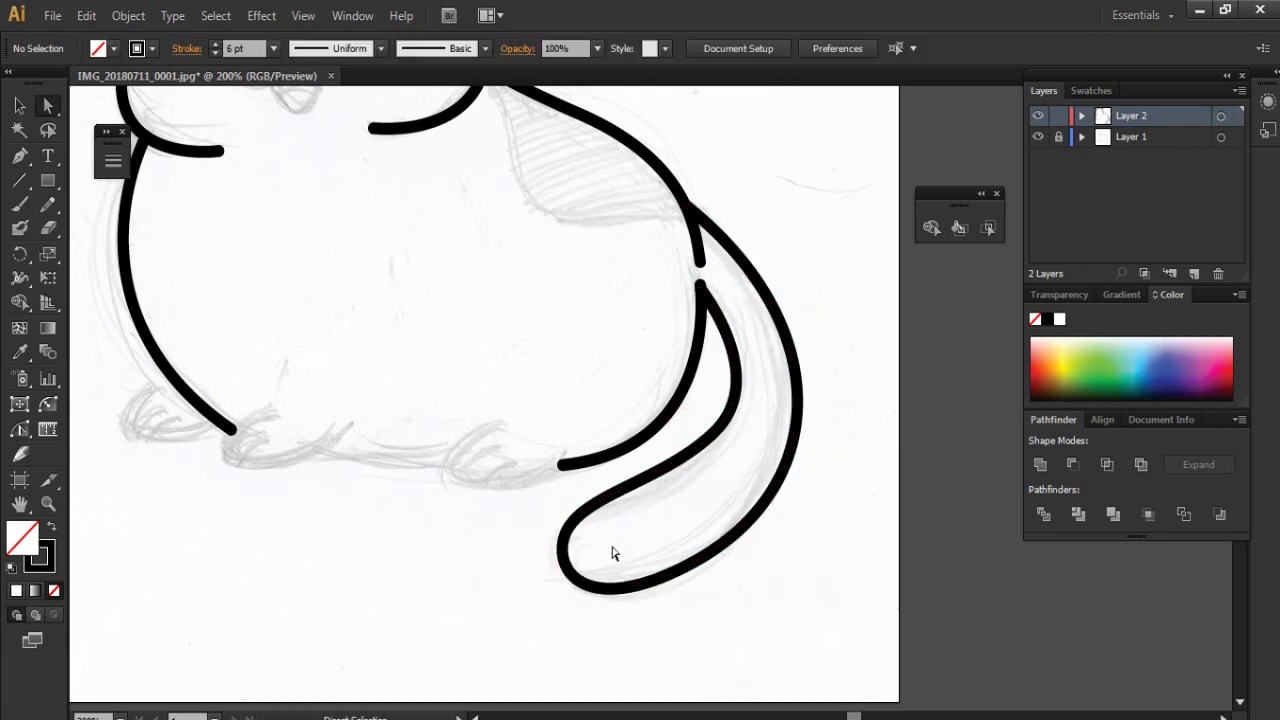
pyautogui.scroll(2, 603, 477)
# Step: Draw the first paw stroke curving around the toe to a hooked end
pyautogui.moveTo(582, 367); pyautogui.dragTo(582, 362)
pyautogui.press('p')
pyautogui.click(612, 346)
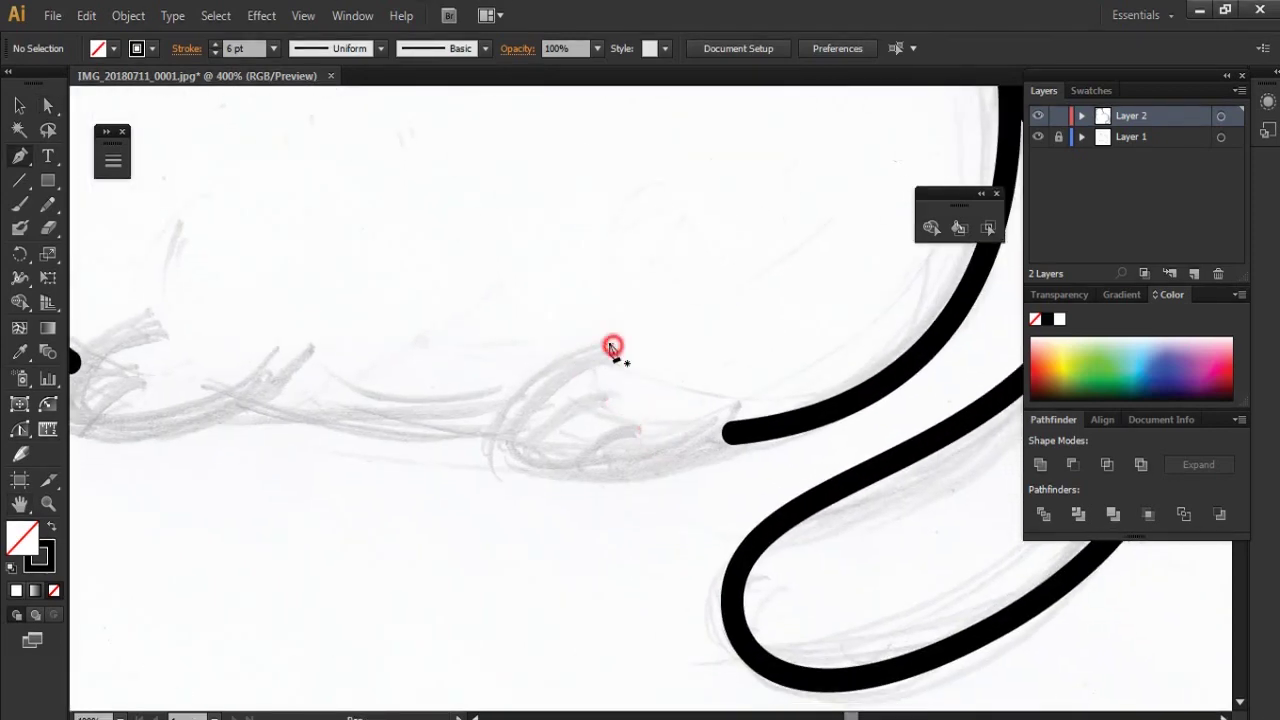
pyautogui.moveTo(498, 438); pyautogui.dragTo(496, 500)
pyautogui.moveTo(750, 404); pyautogui.dragTo(828, 333)
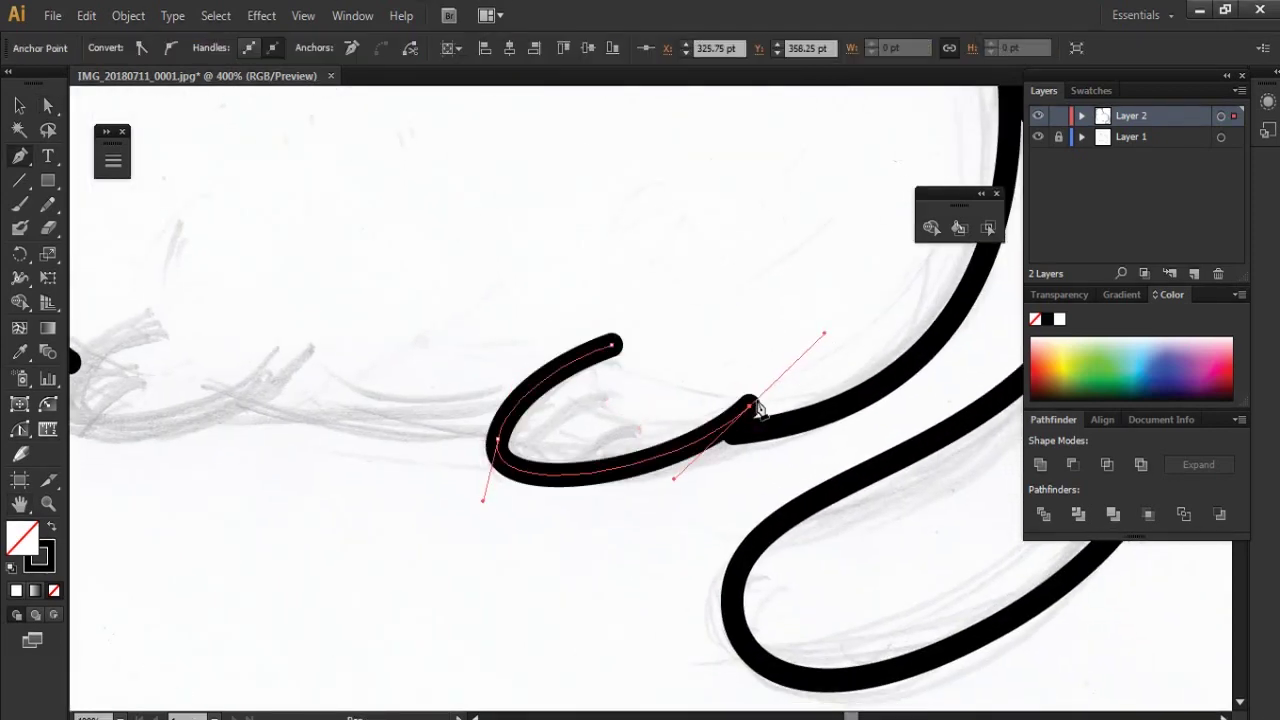
pyautogui.press('a')
pyautogui.moveTo(686, 491); pyautogui.dragTo(694, 500)
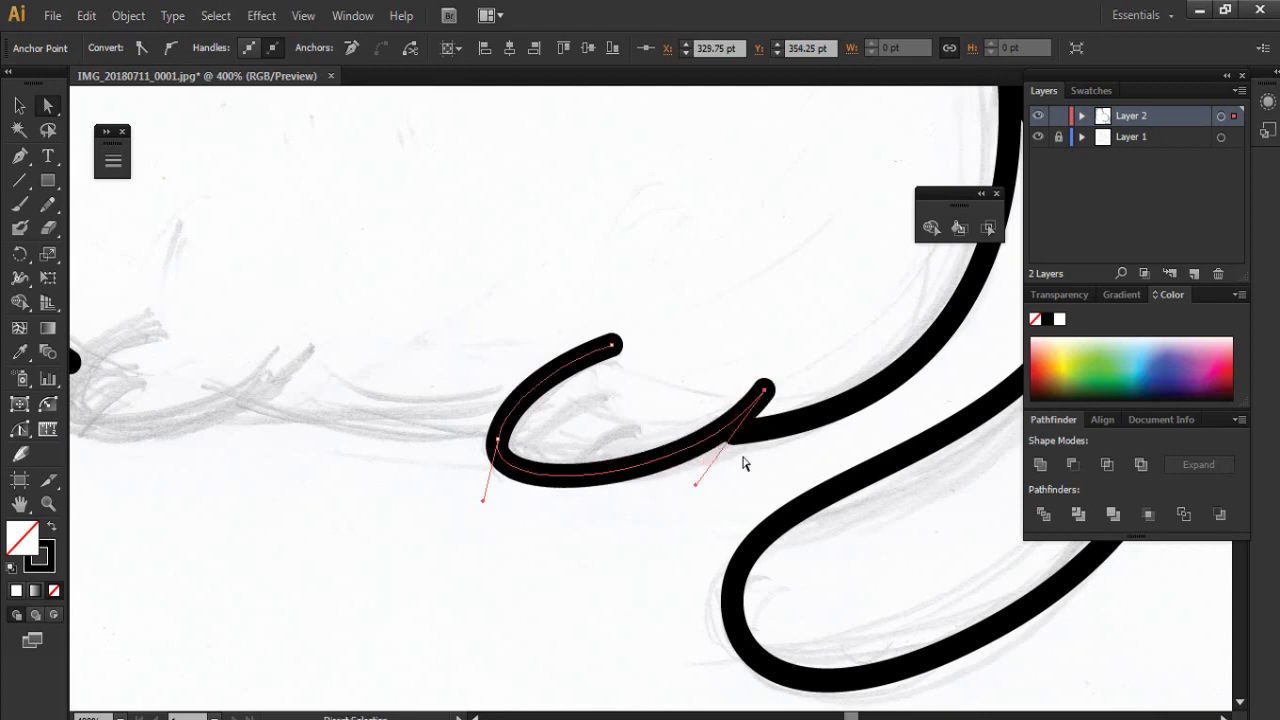
pyautogui.click(679, 383)
# Step: Draw the next paw's curved toe extending up to its tip
pyautogui.moveTo(491, 354); pyautogui.dragTo(620, 403)
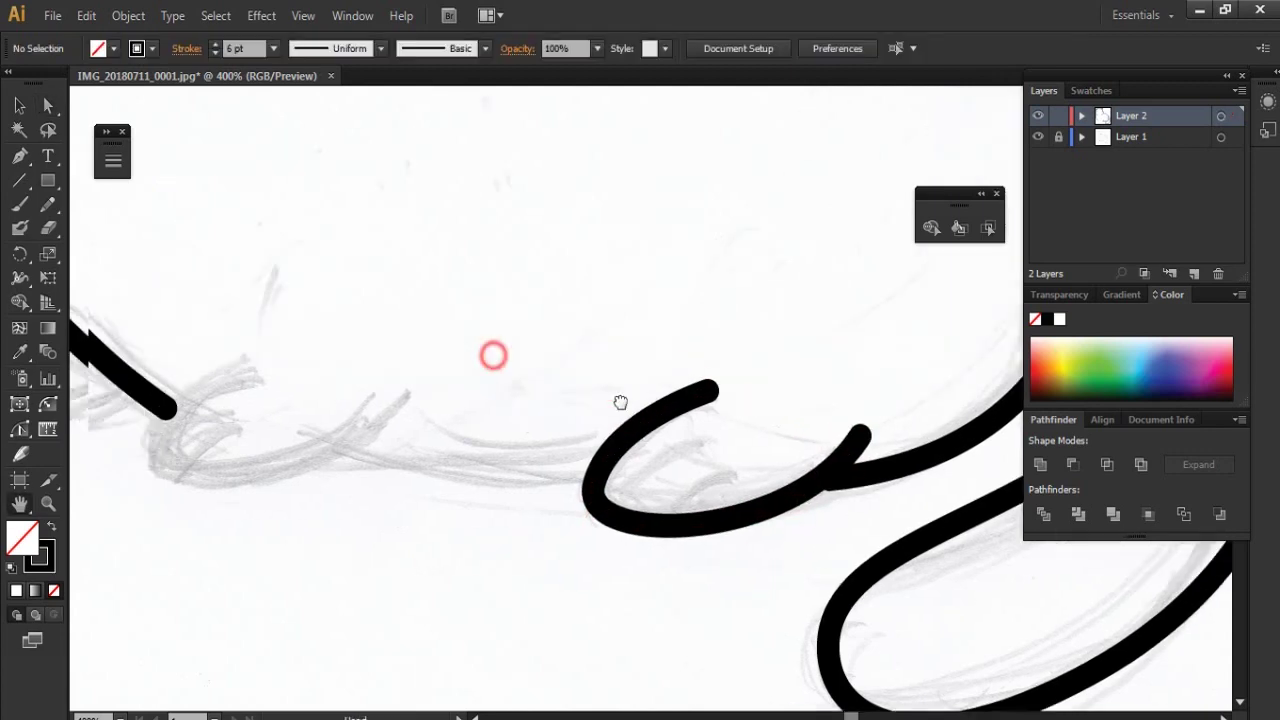
pyautogui.moveTo(290, 444); pyautogui.dragTo(298, 484)
pyautogui.moveTo(546, 386); pyautogui.dragTo(619, 298)
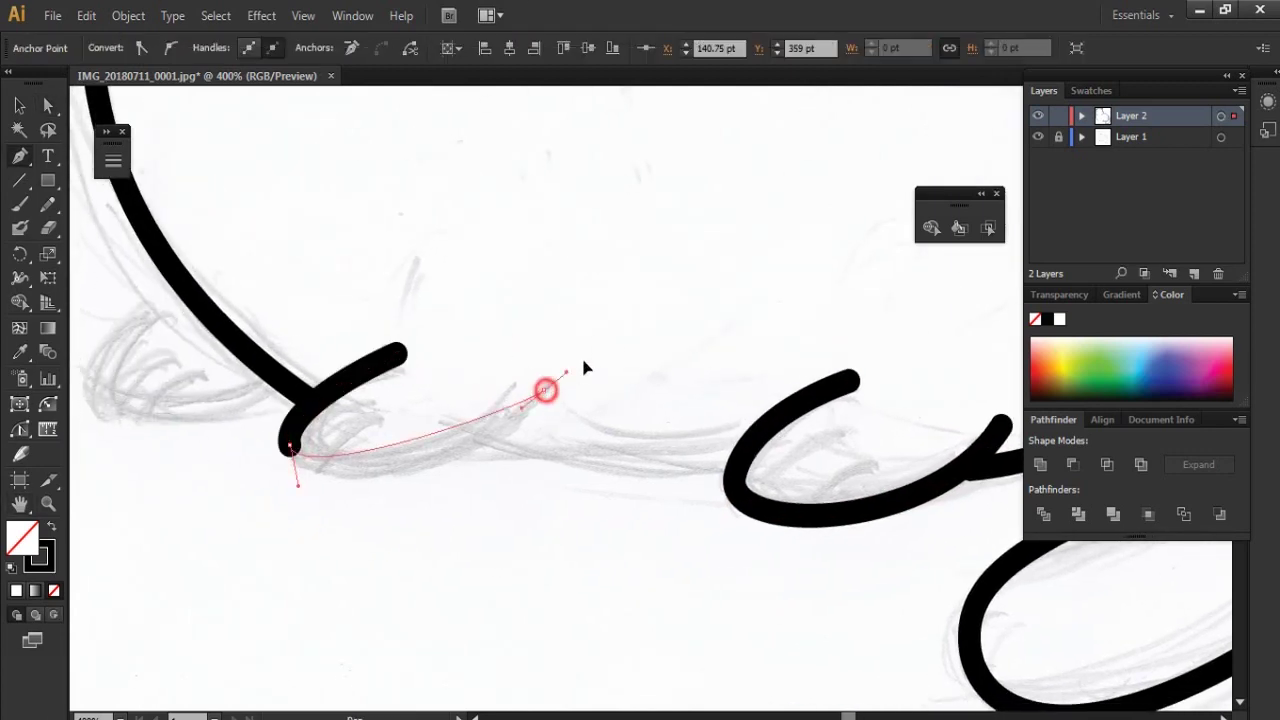
pyautogui.click(546, 386)
pyautogui.press('a')
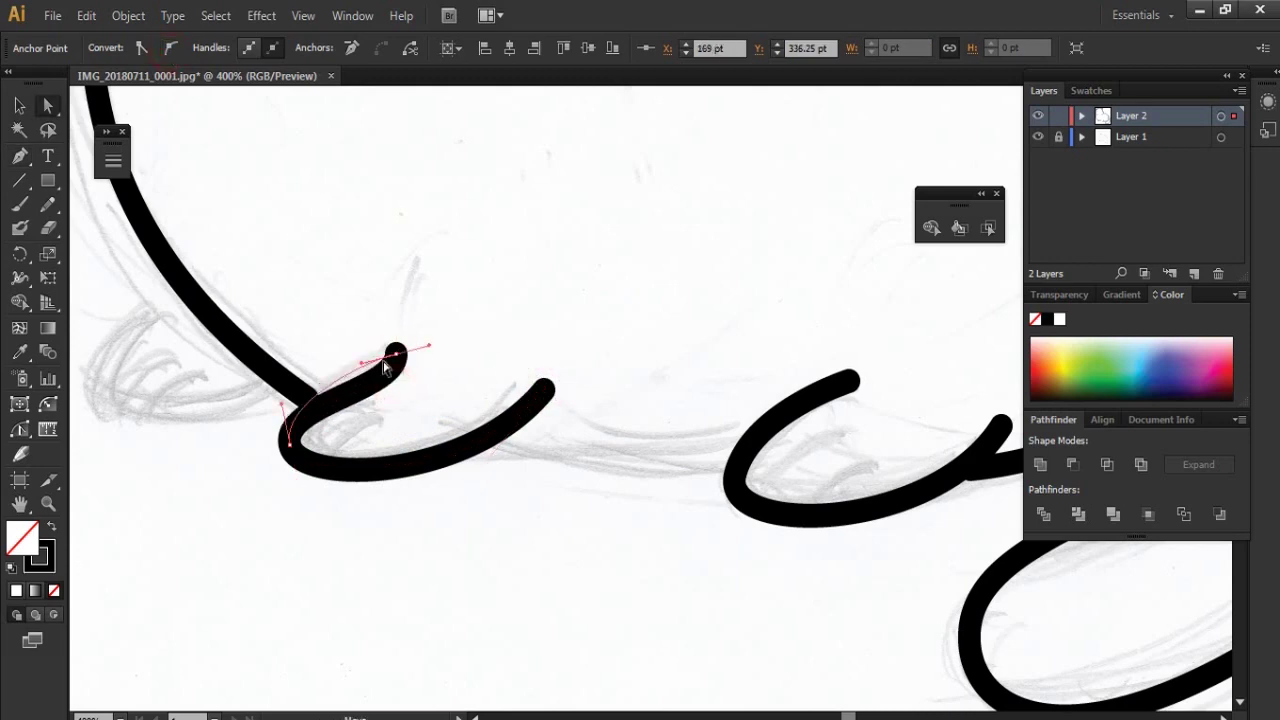
pyautogui.click(491, 340)
# Step: Draw the belly line curving between the paws
pyautogui.click(468, 447)
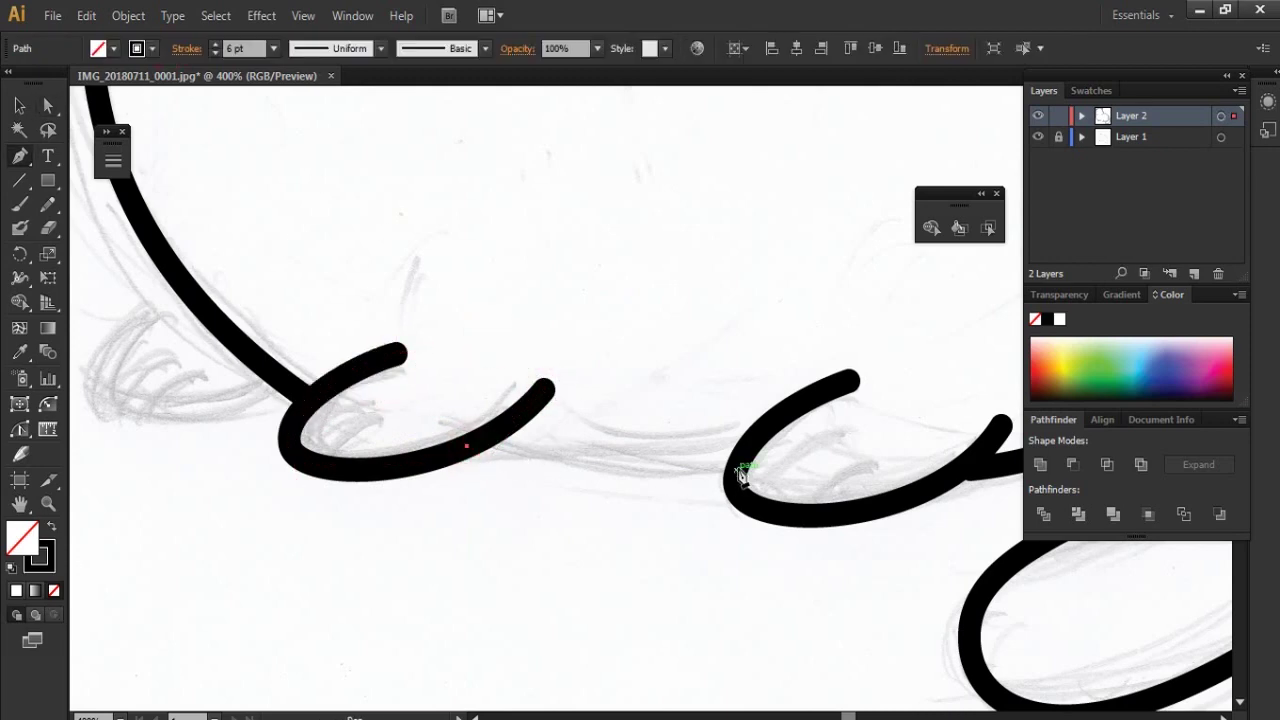
pyautogui.moveTo(737, 467); pyautogui.dragTo(849, 441)
pyautogui.press('a')
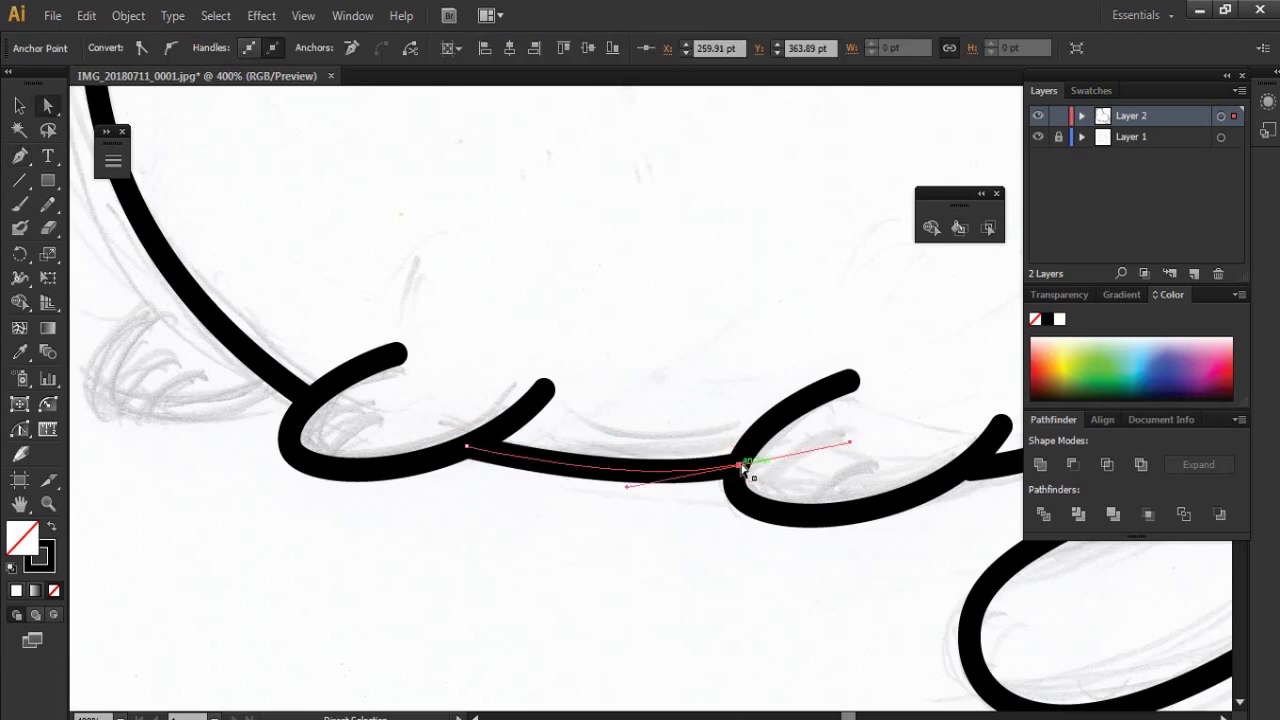
pyautogui.keyDown('ctrl'); pyautogui.click(645, 320); pyautogui.keyUp('ctrl')
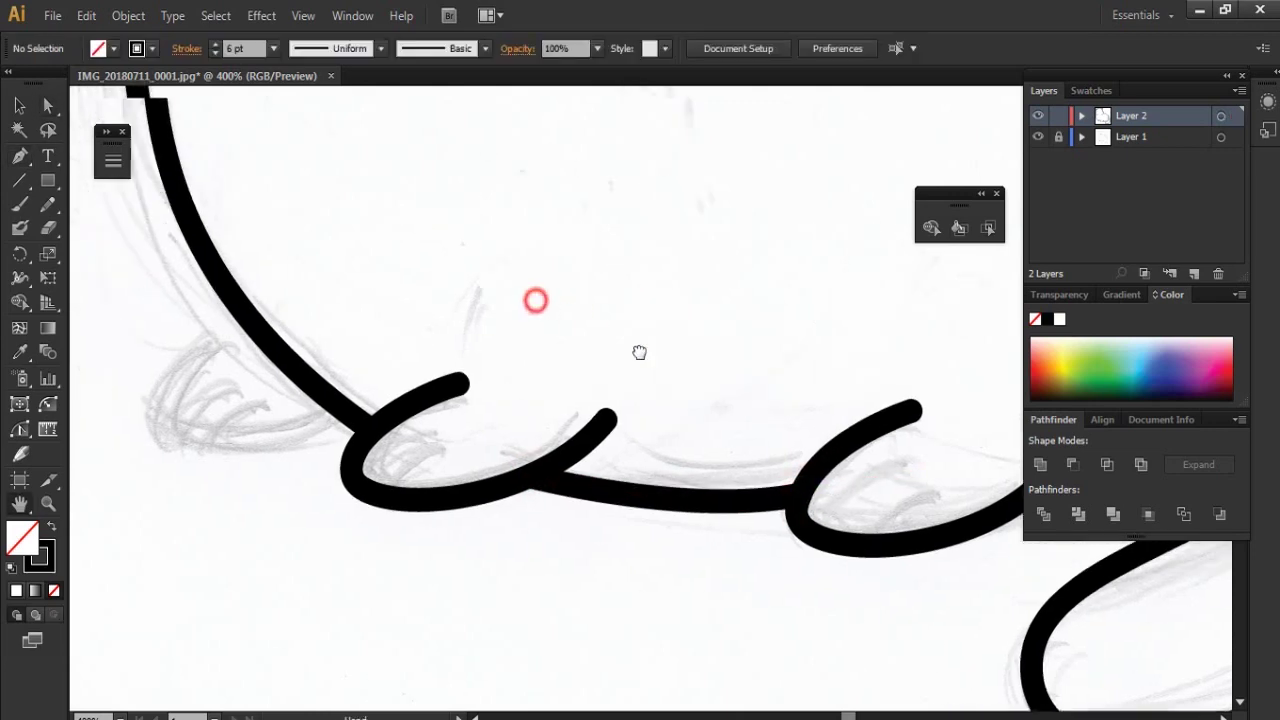
# Step: Draw the leftmost front leg's toe curve
pyautogui.moveTo(450, 318); pyautogui.dragTo(575, 368)
pyautogui.moveTo(279, 460); pyautogui.dragTo(279, 510)
pyautogui.click(463, 457)
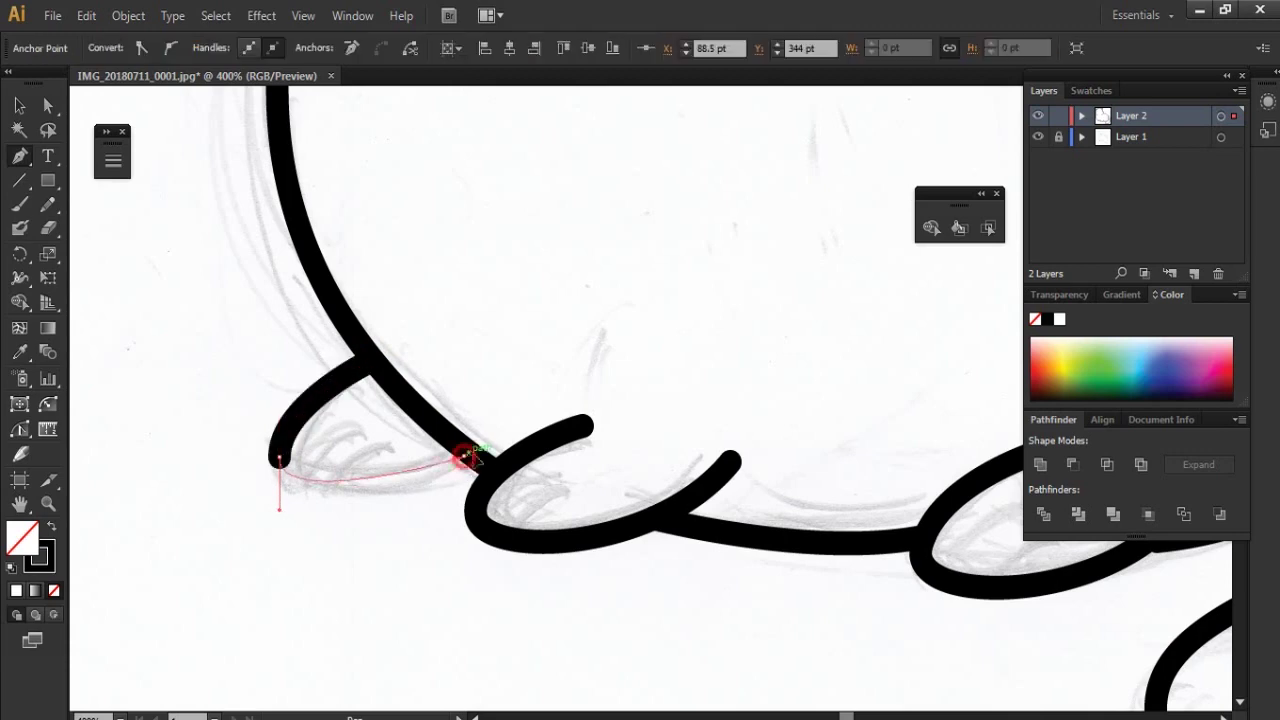
pyautogui.press('a')
pyautogui.click(417, 478)
pyautogui.click(420, 515)
# Step: Fit the artboard and outline the hatched patch on the cat's back below the right cheek
pyautogui.hotkey('ctrl', '0')
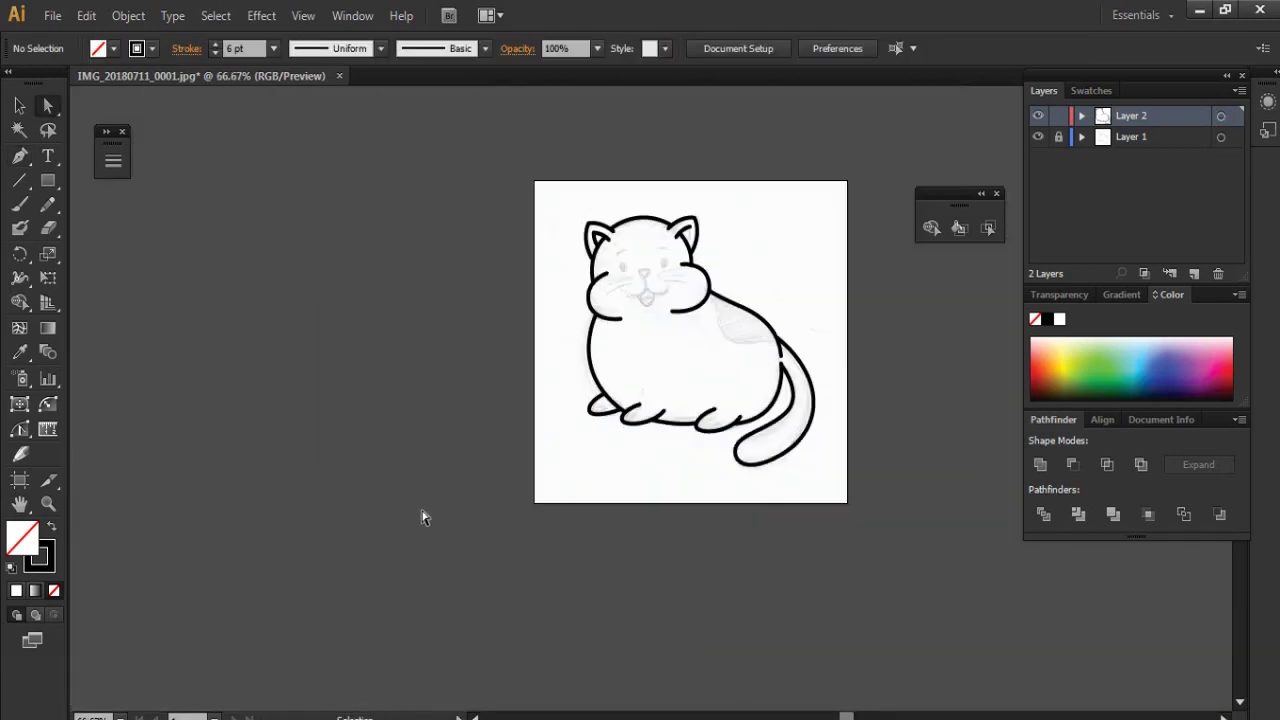
pyautogui.scroll(3, 600, 357)
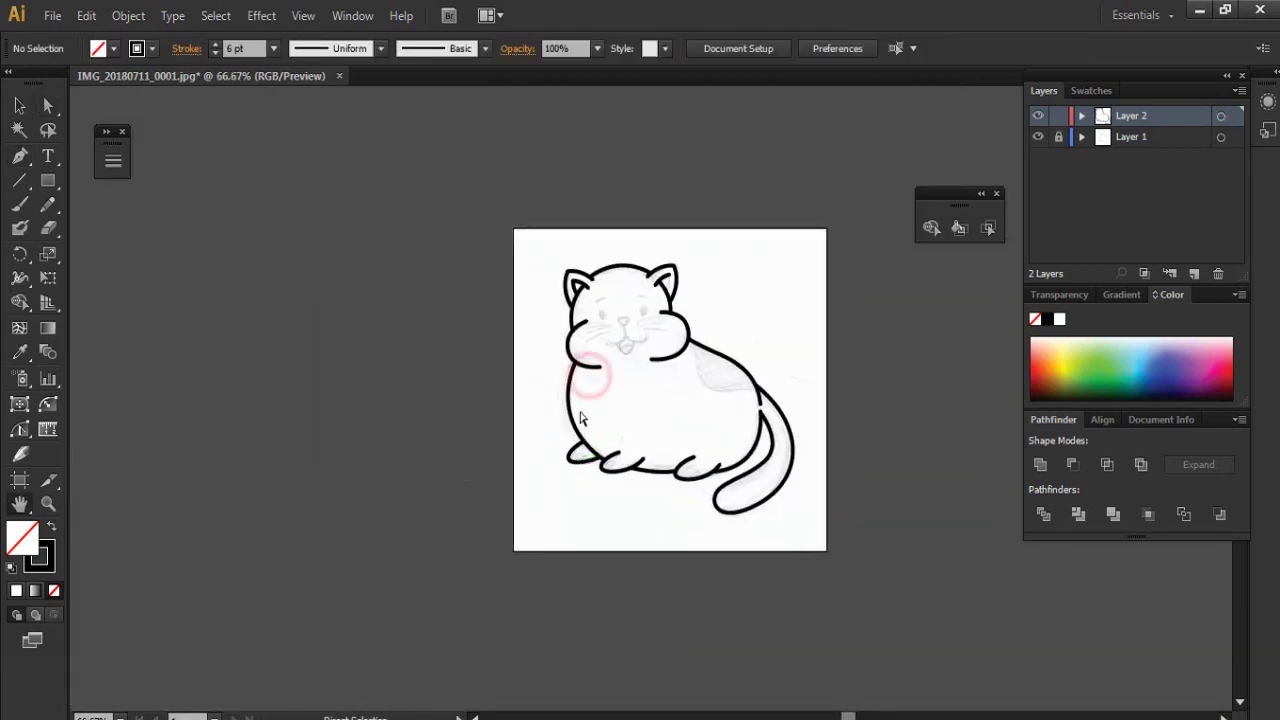
pyautogui.scroll(2, 549, 423)
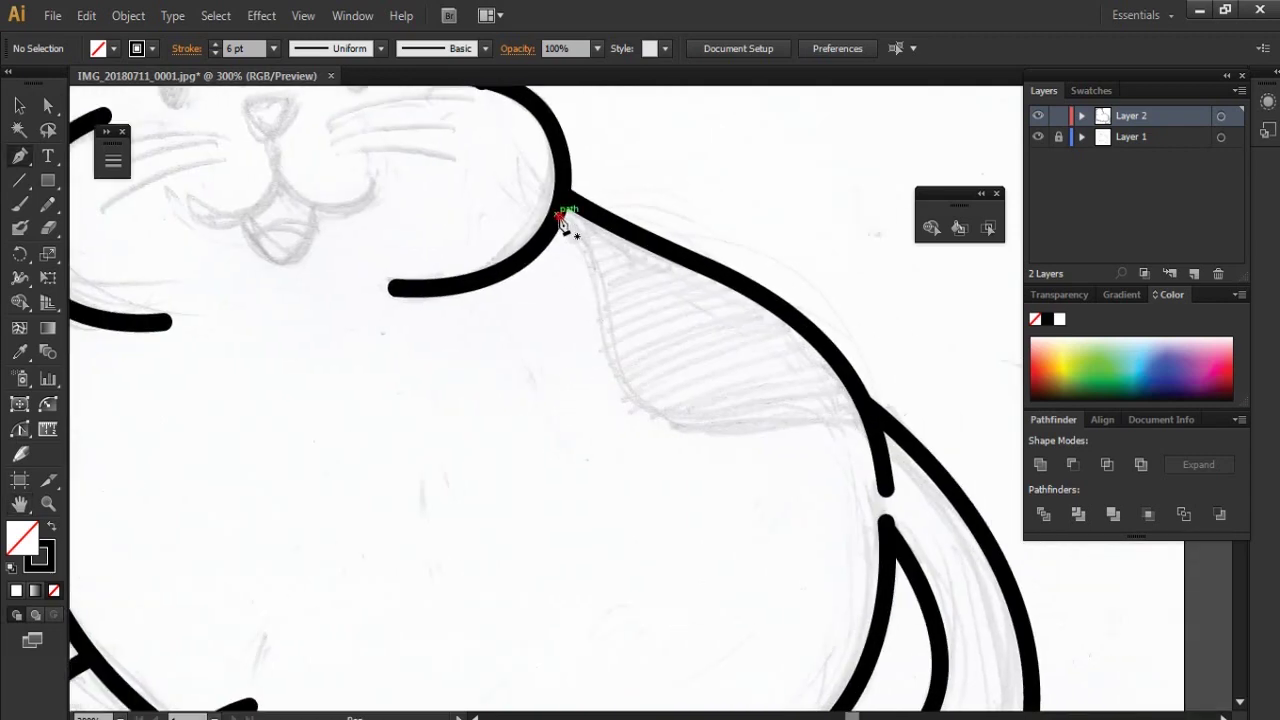
pyautogui.click(560, 218)
pyautogui.moveTo(600, 340); pyautogui.dragTo(602, 400)
pyautogui.moveTo(710, 430); pyautogui.dragTo(775, 424)
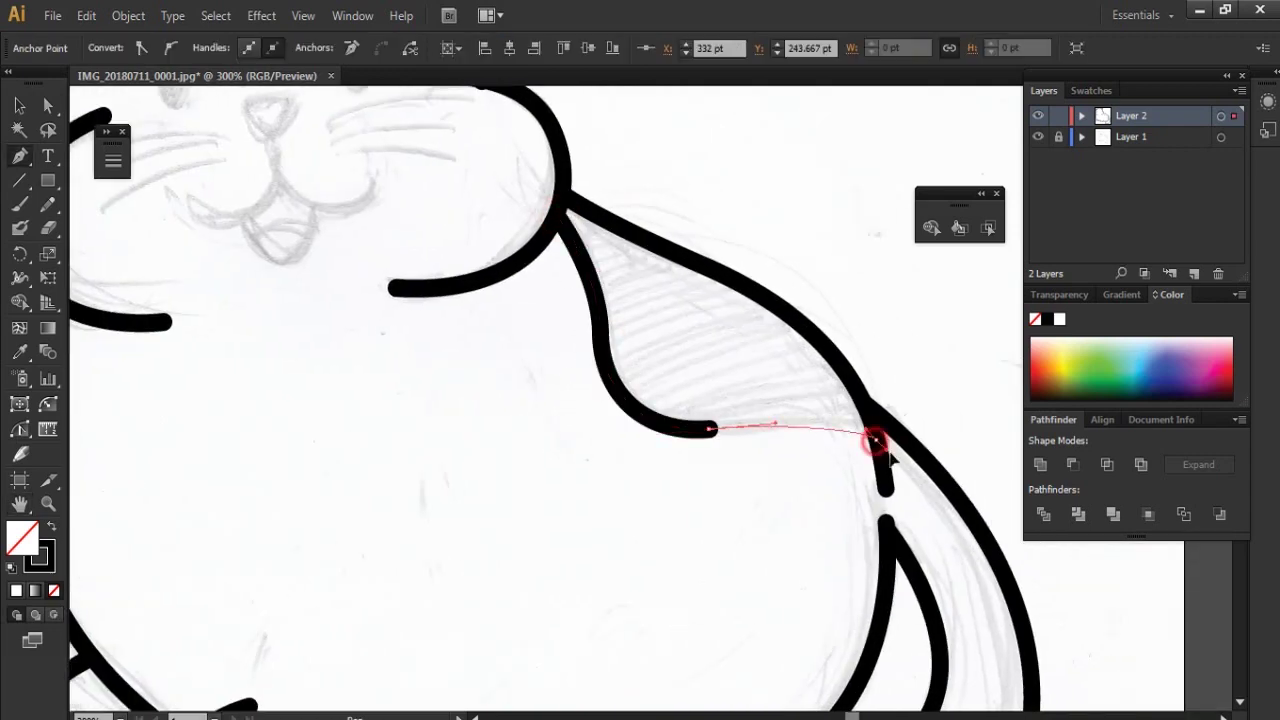
pyautogui.press('a')
pyautogui.click(886, 363)
pyautogui.click(600, 286)
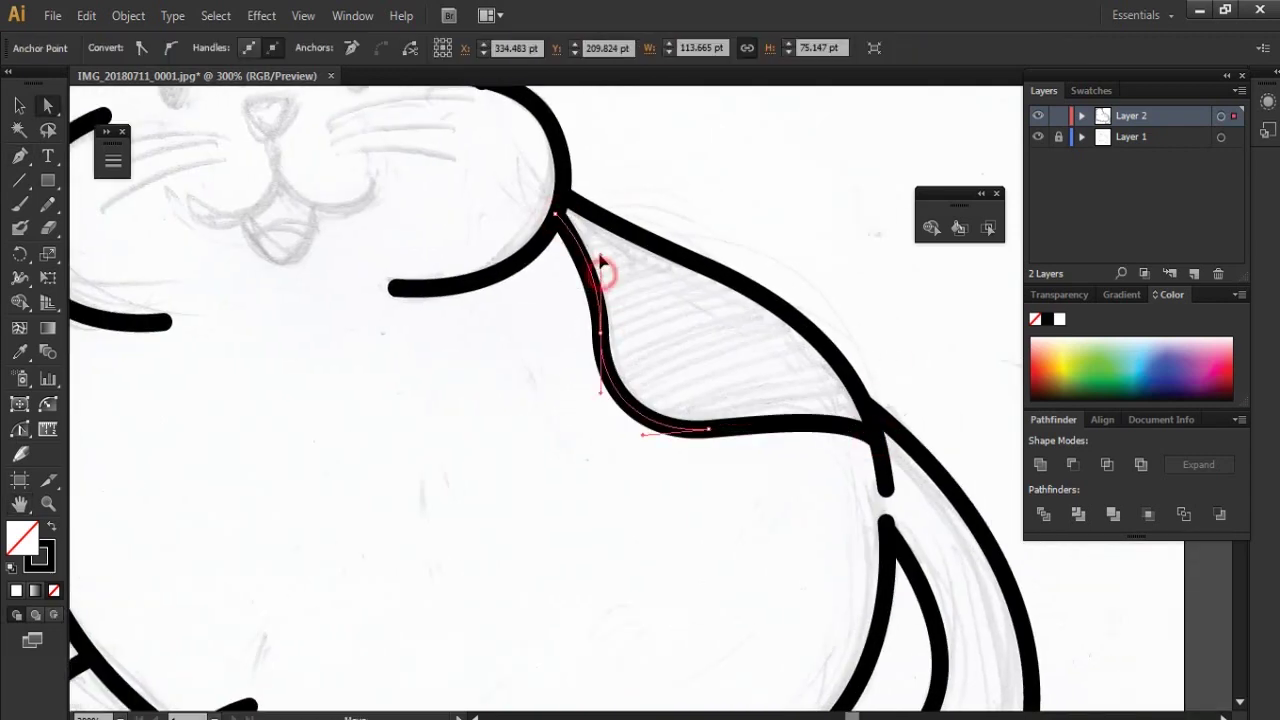
pyautogui.click(631, 289)
# Step: Pan to the cat's face and zoom in to 600%
pyautogui.scroll(-5, 614, 271)
pyautogui.moveTo(551, 351); pyautogui.dragTo(608, 517)
pyautogui.scroll(2, 614, 449)
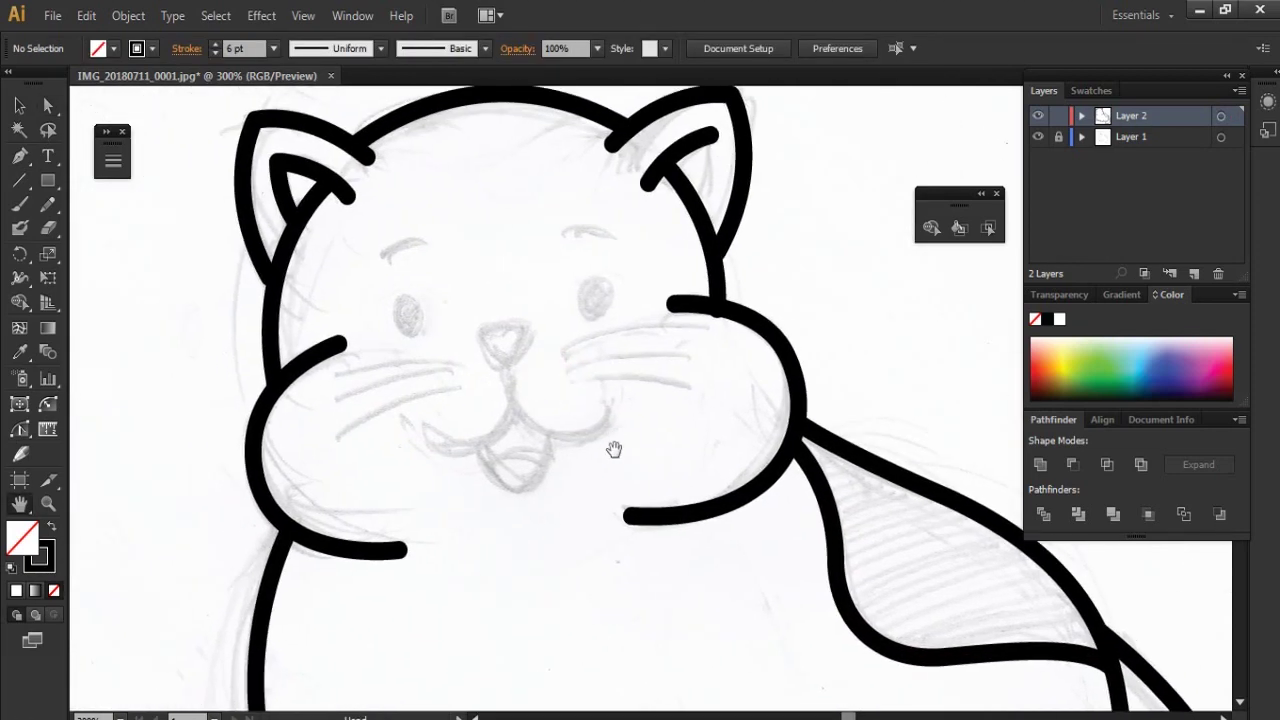
pyautogui.scroll(1, 580, 400)
pyautogui.scroll(1, 556, 301)
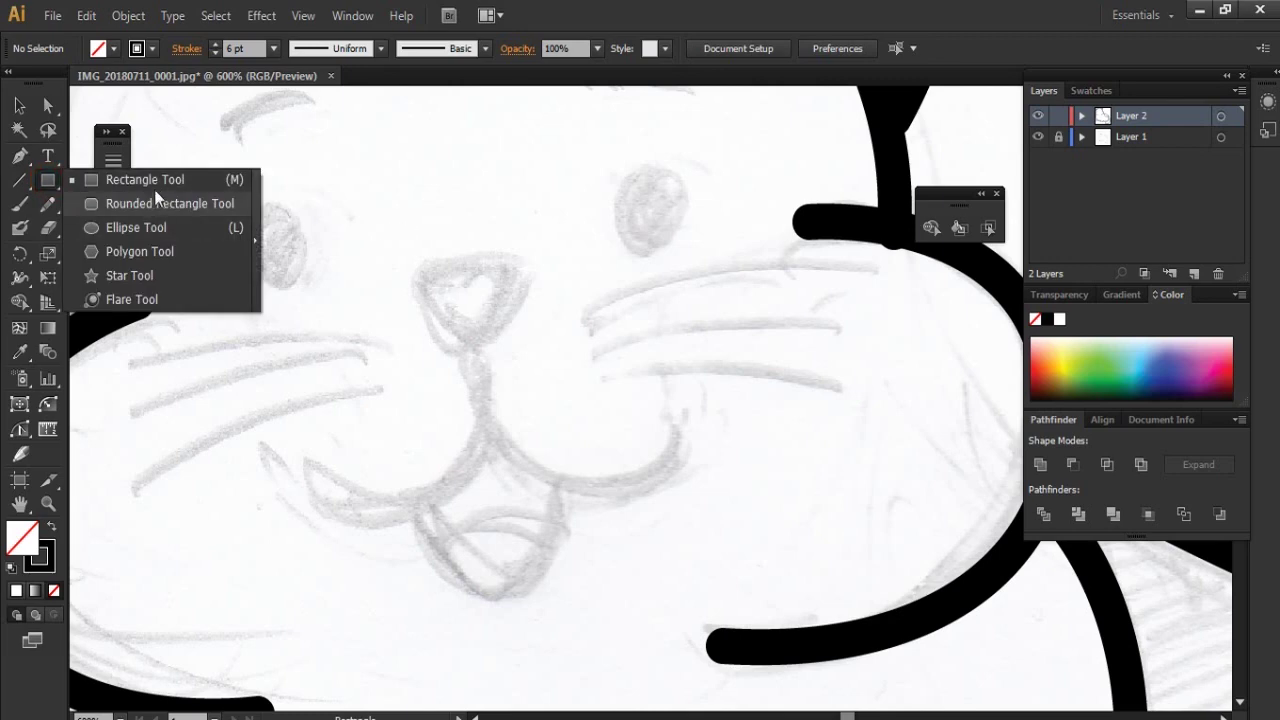
# Step: Draw a square over the sketched nose and rotate it 45° into a diamond
pyautogui.moveTo(49, 184); pyautogui.dragTo(152, 180)
pyautogui.moveTo(466, 279); pyautogui.dragTo(530, 344)
pyautogui.click(128, 15)
pyautogui.click(415, 91)
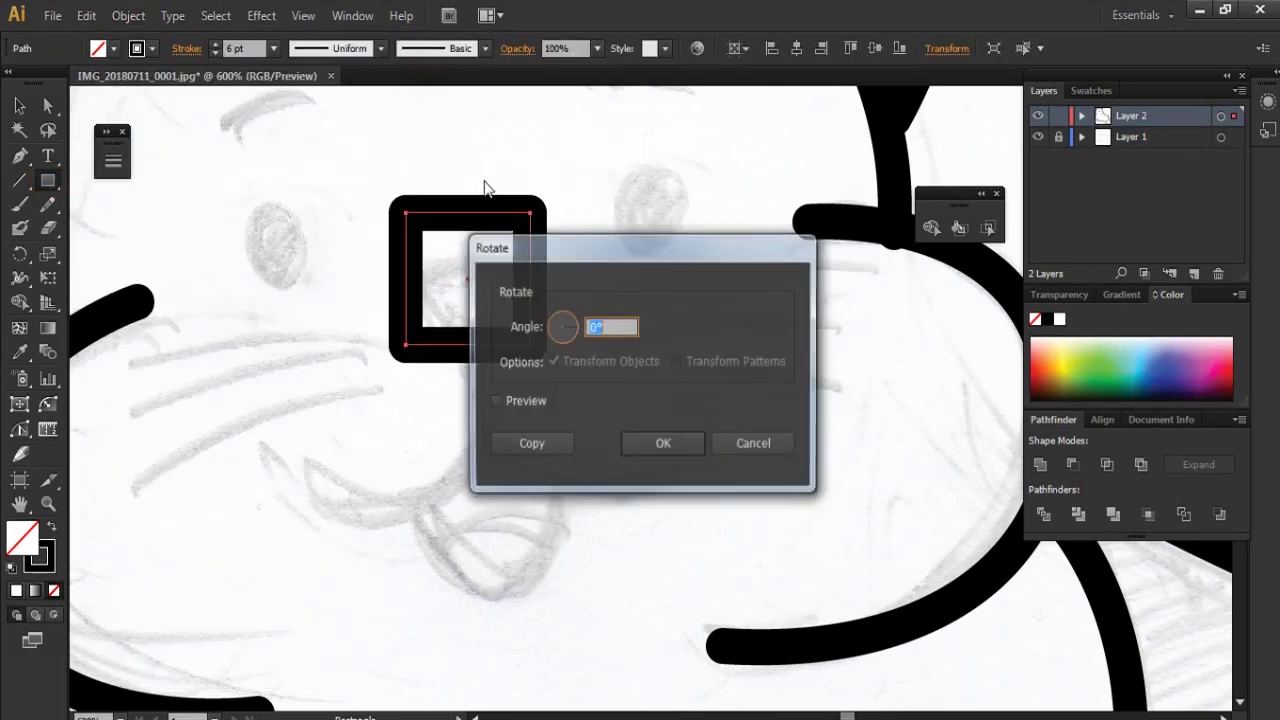
pyautogui.click(660, 441)
# Step: Delete the diamond's top anchor and smooth its corners into a rounded triangle
pyautogui.press('p')
pyautogui.click(467, 187)
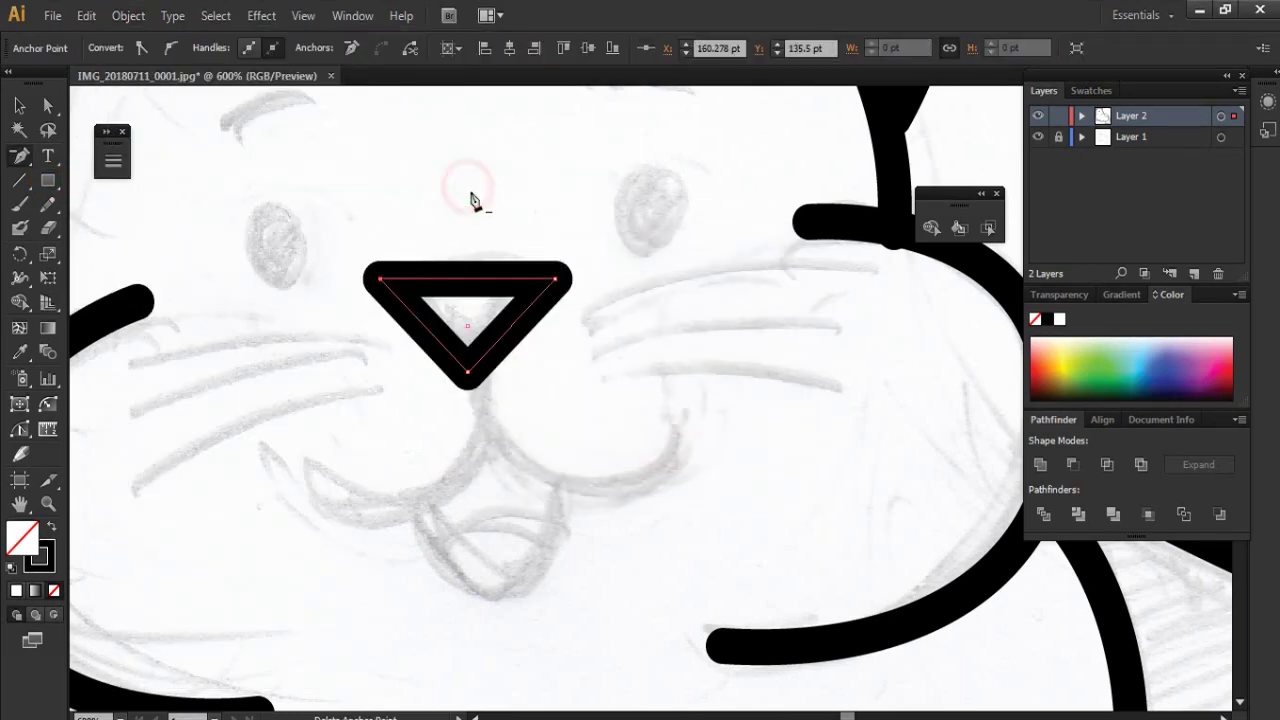
pyautogui.moveTo(380, 279); pyautogui.dragTo(397, 237)
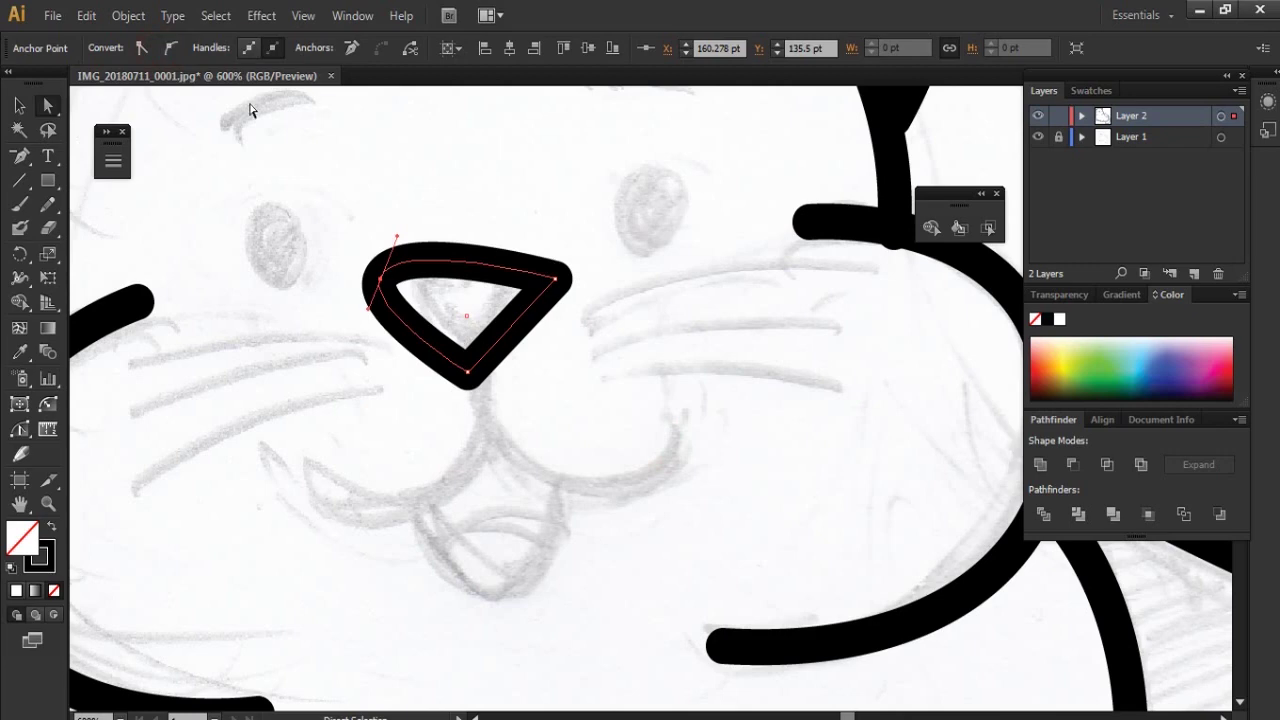
pyautogui.moveTo(450, 395); pyautogui.dragTo(493, 370)
pyautogui.click(170, 49)
# Step: Reset the bounding box, scale the nose down, and set its stroke to 3 pt
pyautogui.press('v')
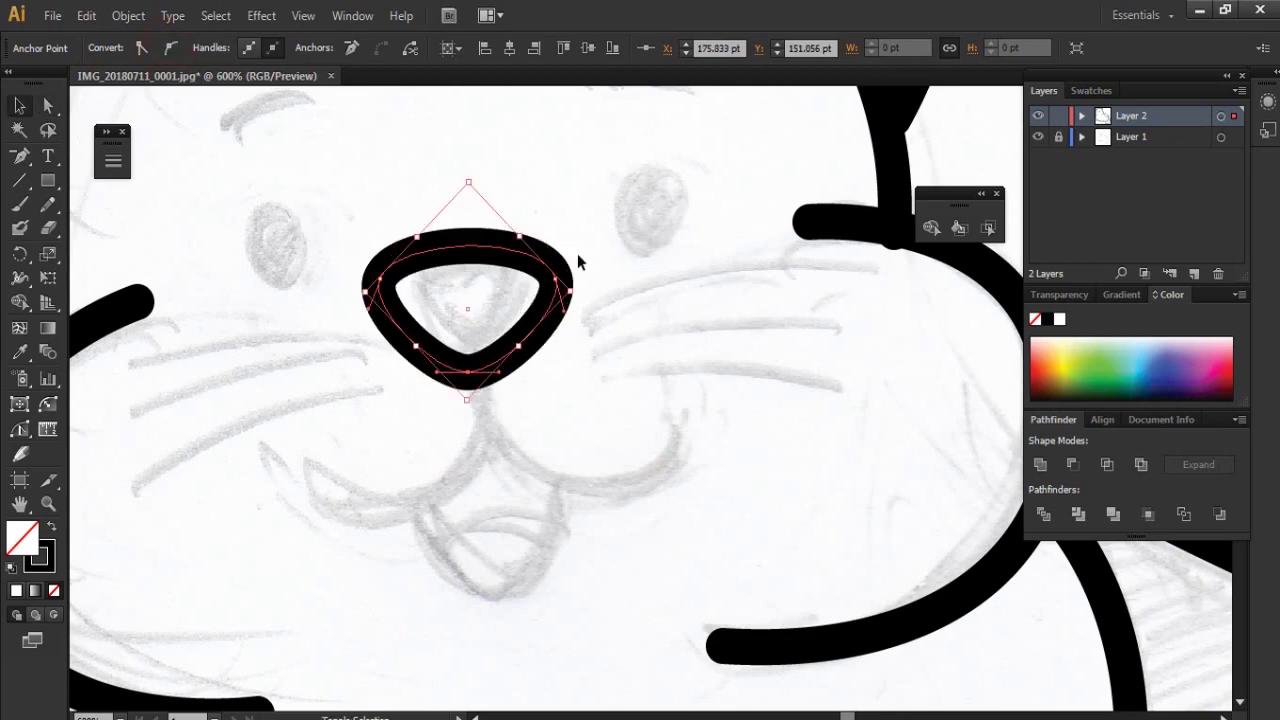
pyautogui.click(128, 15)
pyautogui.click(469, 216)
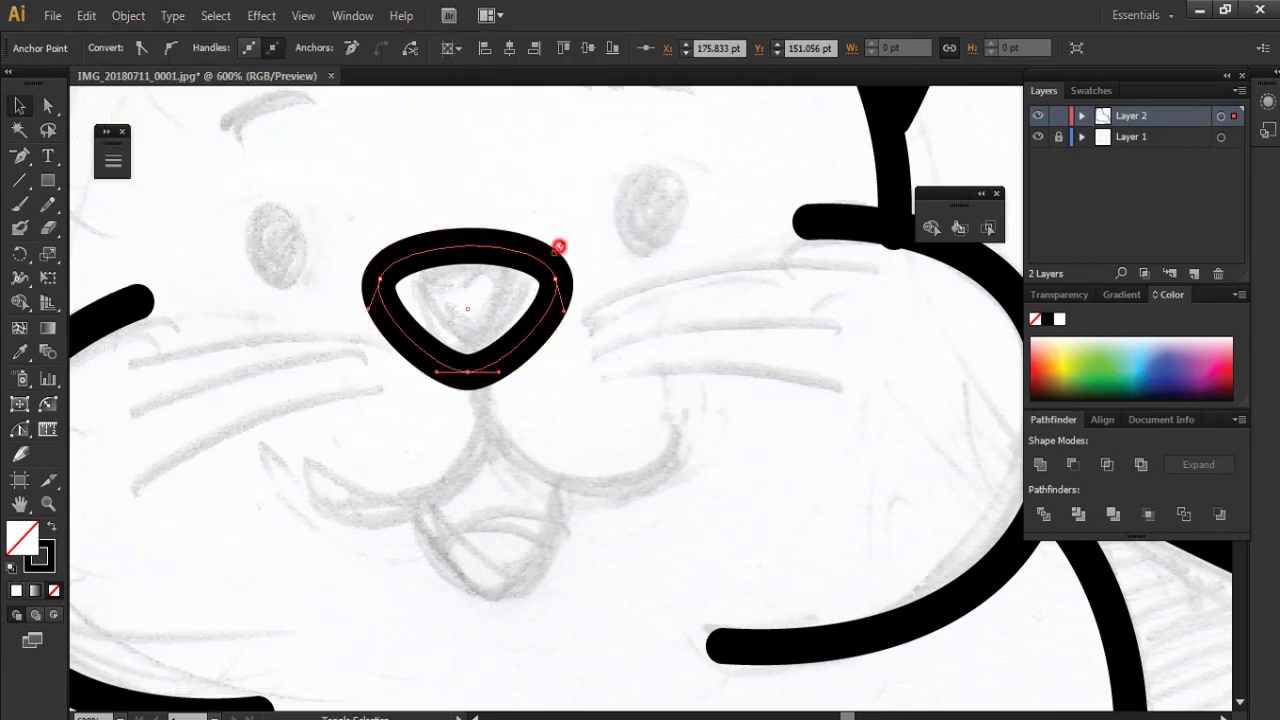
pyautogui.moveTo(559, 246); pyautogui.dragTo(533, 264)
pyautogui.click(112, 160)
pyautogui.click(166, 176)
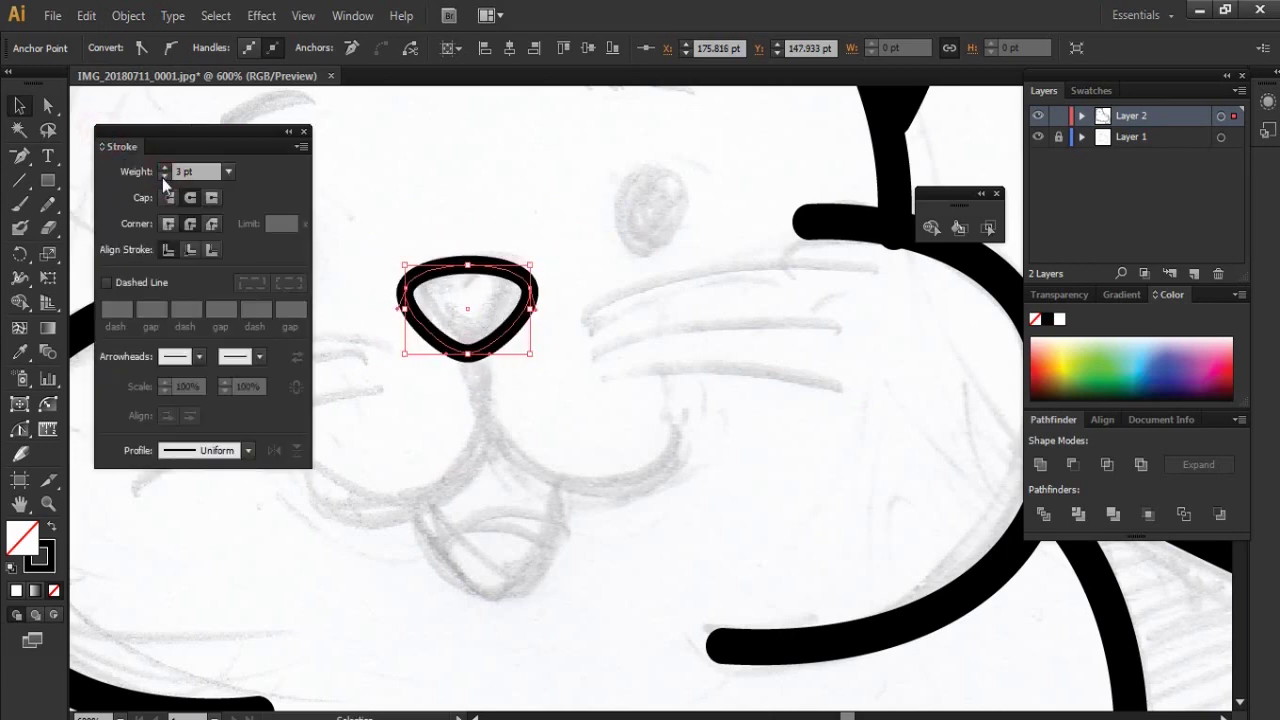
pyautogui.click(288, 133)
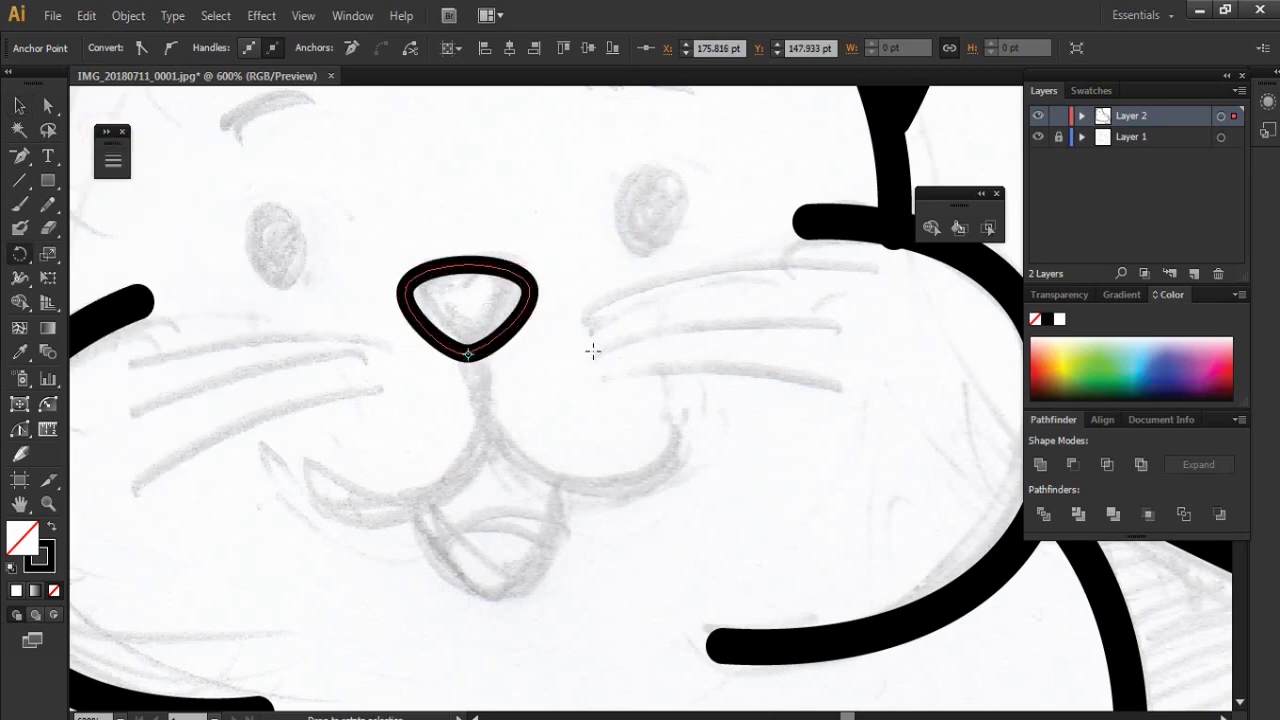
# Step: Rotate the nose outline slightly so it tilts
pyautogui.click(579, 343)
pyautogui.click(534, 298)
pyautogui.press('r')
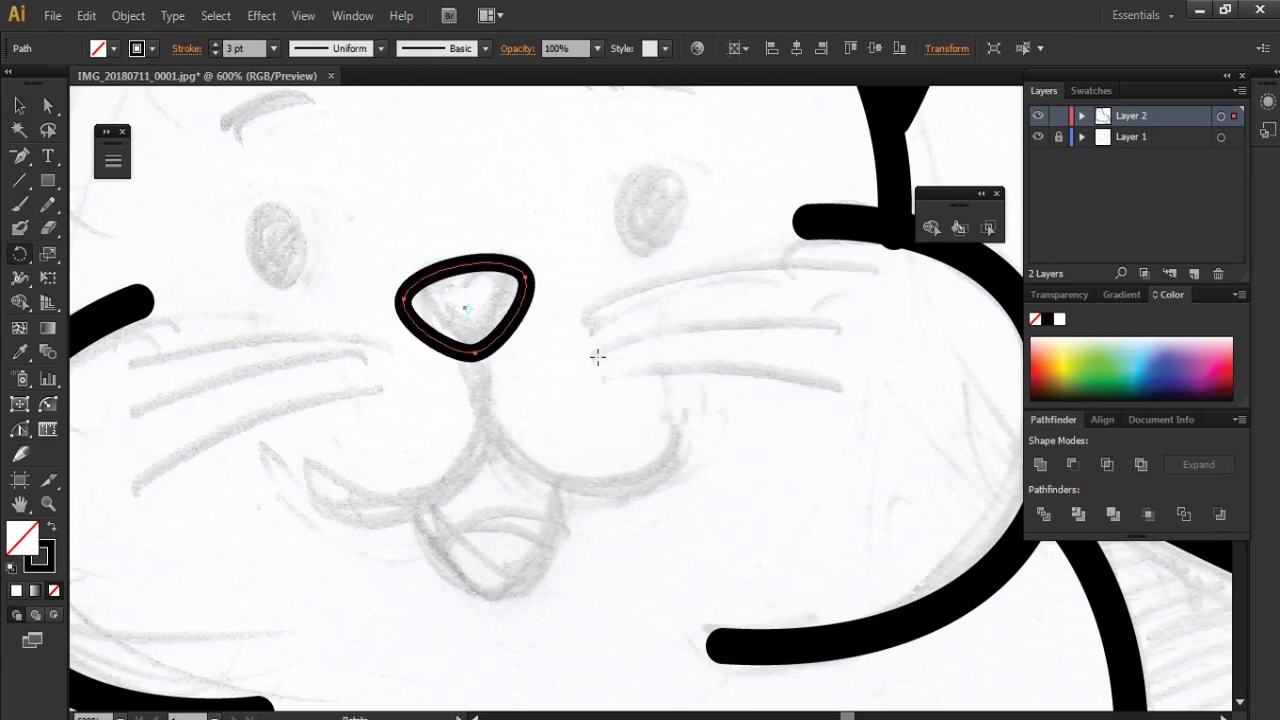
pyautogui.click(594, 326)
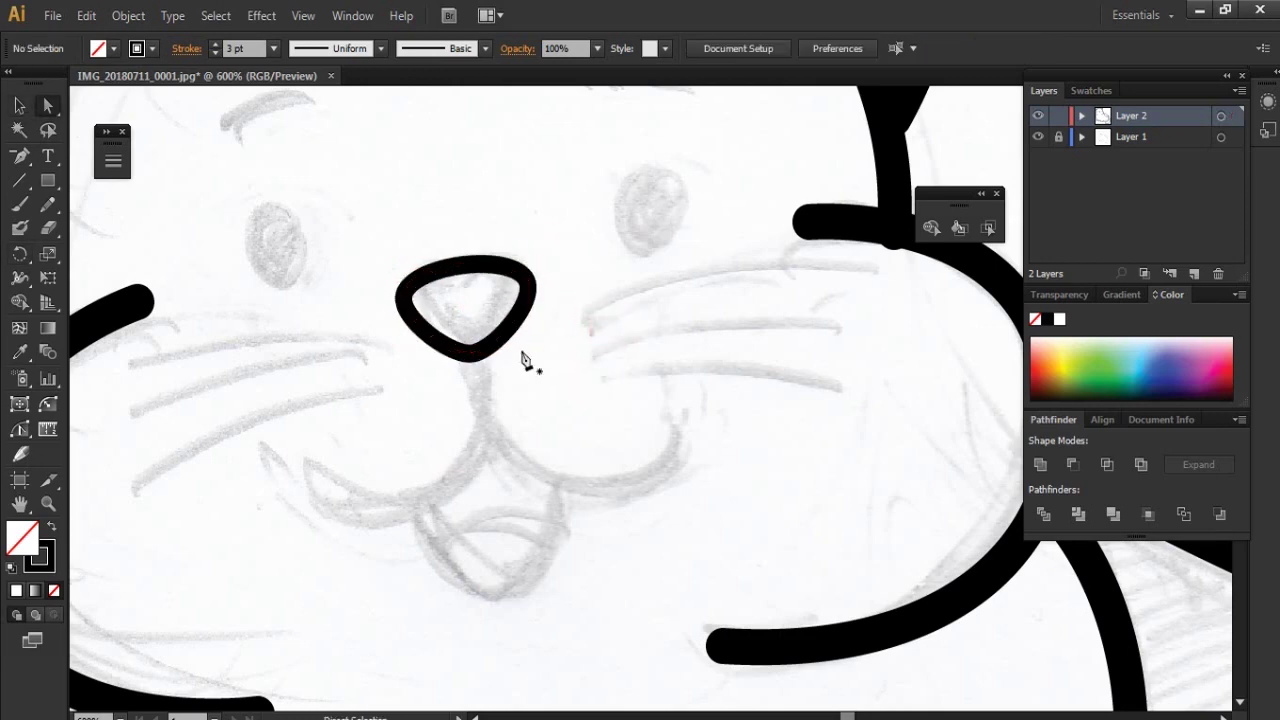
# Step: Draw the right half of the smile curving down from the nose
pyautogui.click(471, 352)
pyautogui.moveTo(580, 486); pyautogui.dragTo(677, 486)
pyautogui.click(688, 405)
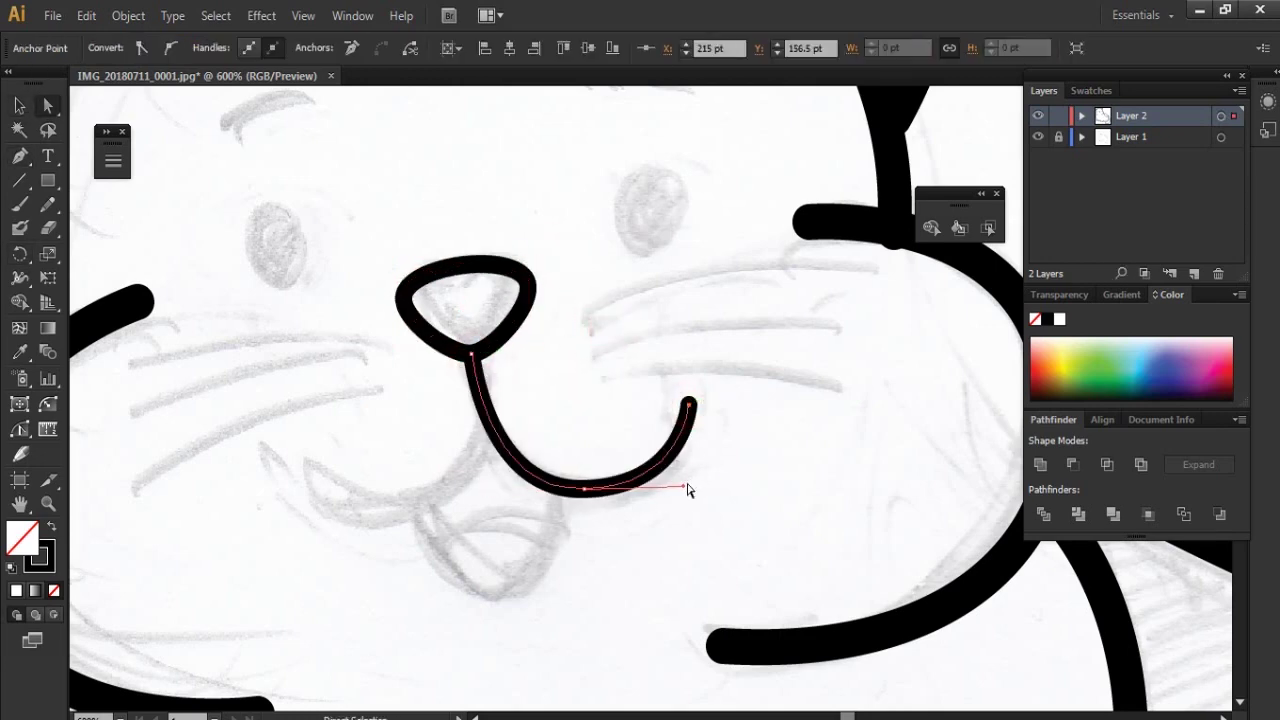
pyautogui.keyDown('ctrl'); pyautogui.click(585, 490); pyautogui.keyUp('ctrl')
pyautogui.click(563, 443)
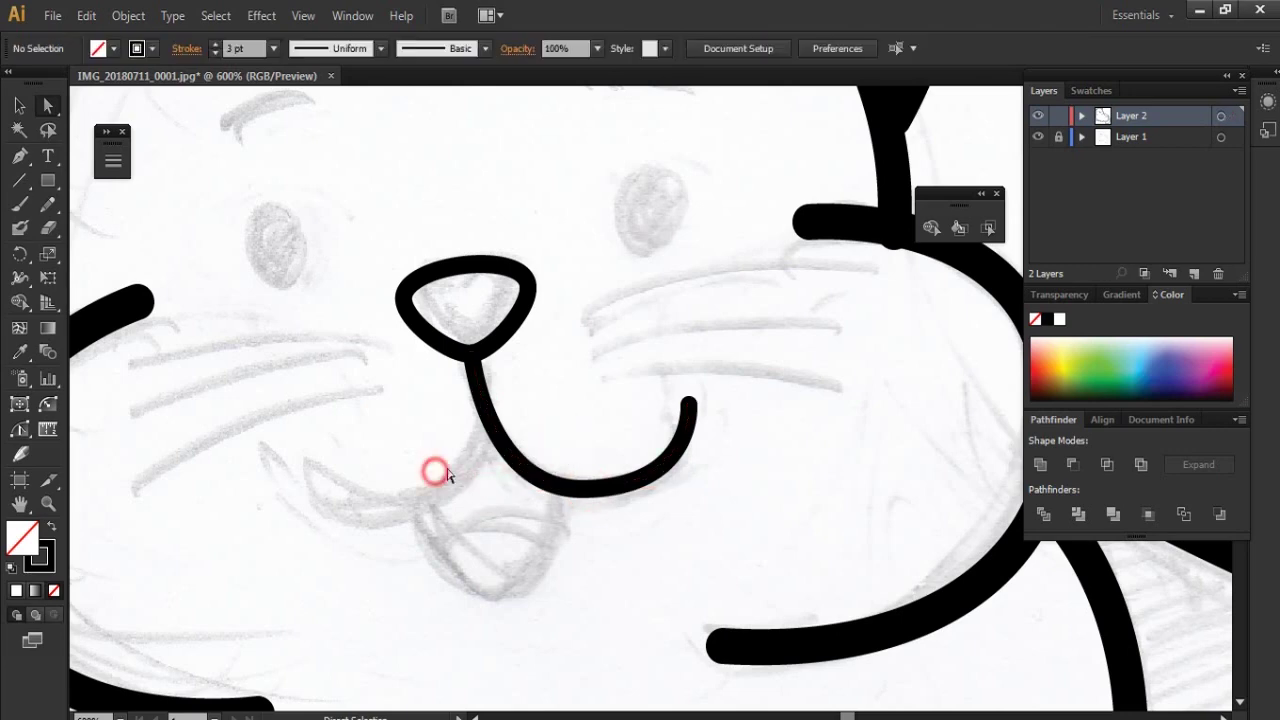
# Step: Draw the left half of the smile out toward the cheek
pyautogui.press('p')
pyautogui.click(483, 405)
pyautogui.click(413, 504)
pyautogui.click(296, 456)
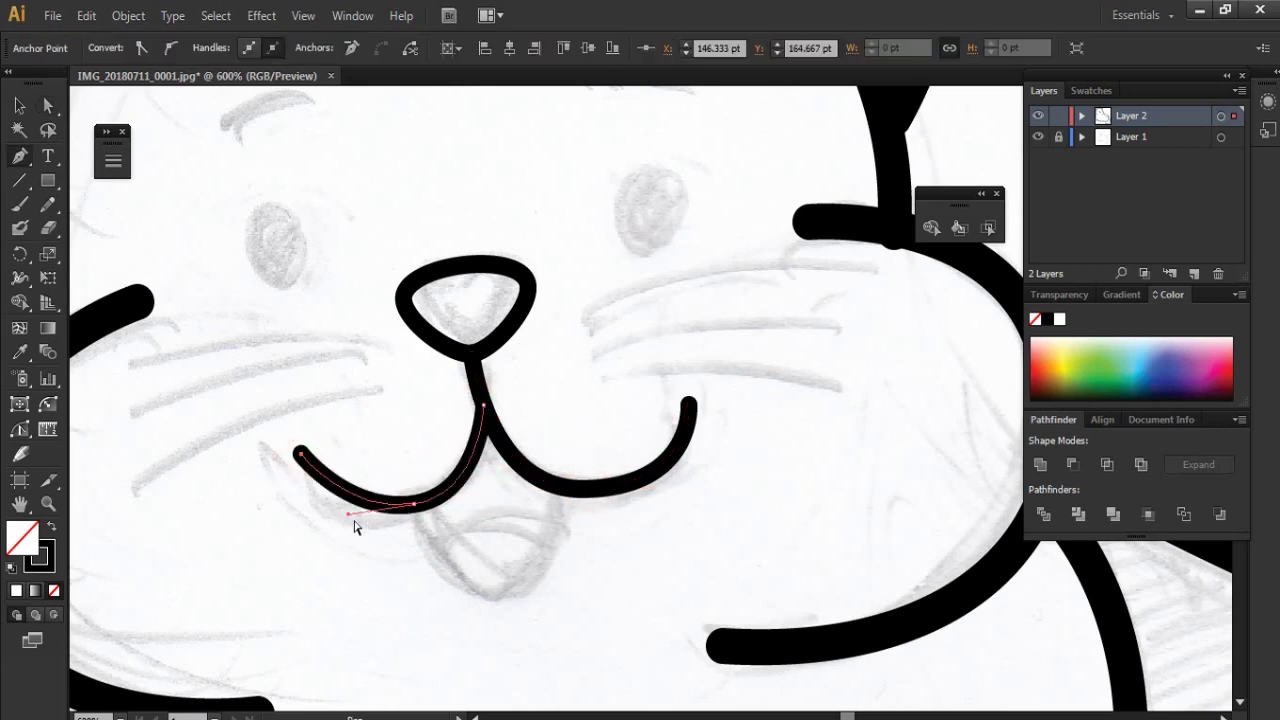
pyautogui.keyDown('ctrl'); pyautogui.click(362, 540); pyautogui.keyUp('ctrl')
# Step: Draw the U-shaped tongue outline under the smile and adjust its bottom curve
pyautogui.click(410, 505)
pyautogui.moveTo(503, 594); pyautogui.dragTo(558, 592)
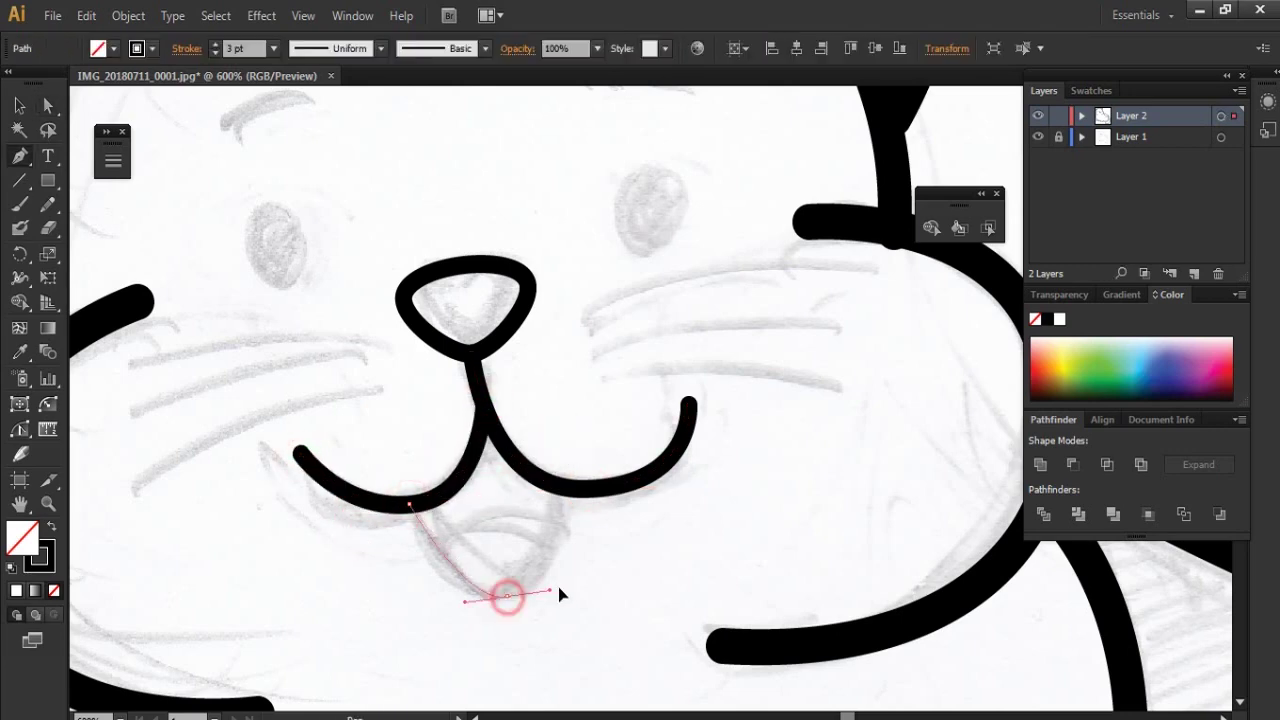
pyautogui.click(571, 487)
pyautogui.keyDown('ctrl'); pyautogui.click(594, 565); pyautogui.keyUp('ctrl')
pyautogui.click(514, 597)
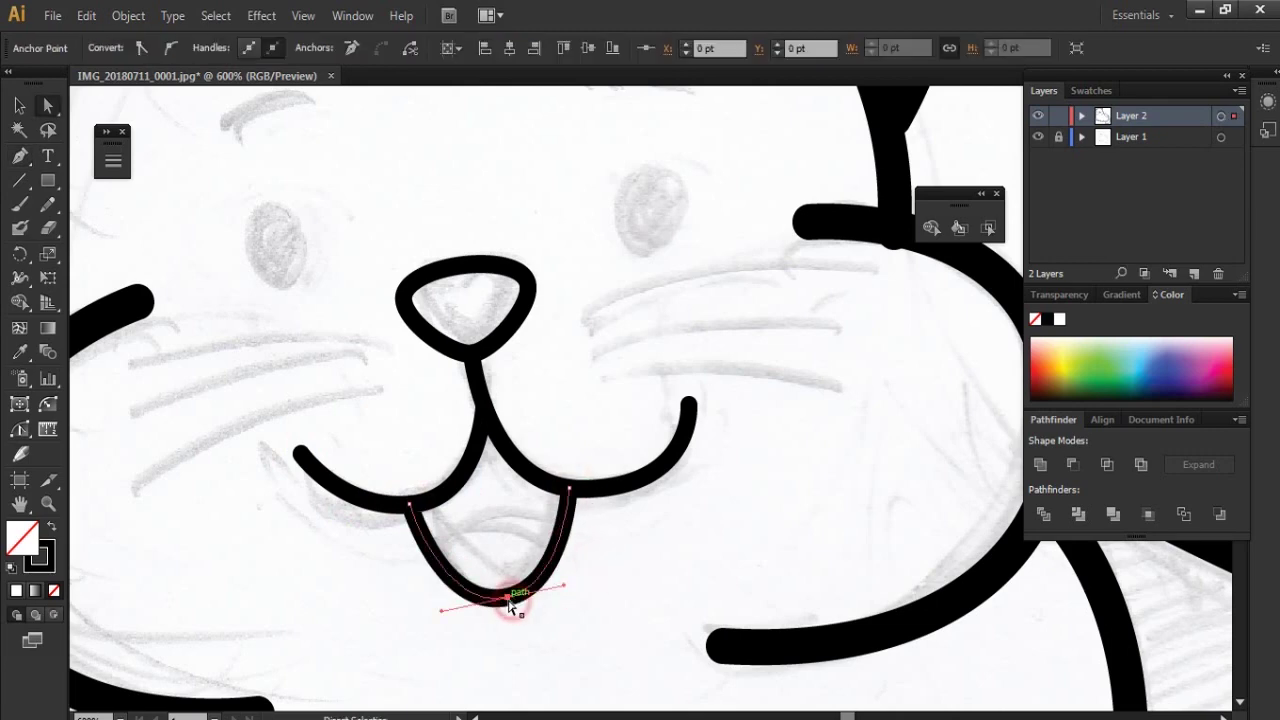
pyautogui.click(614, 549)
pyautogui.click(516, 594)
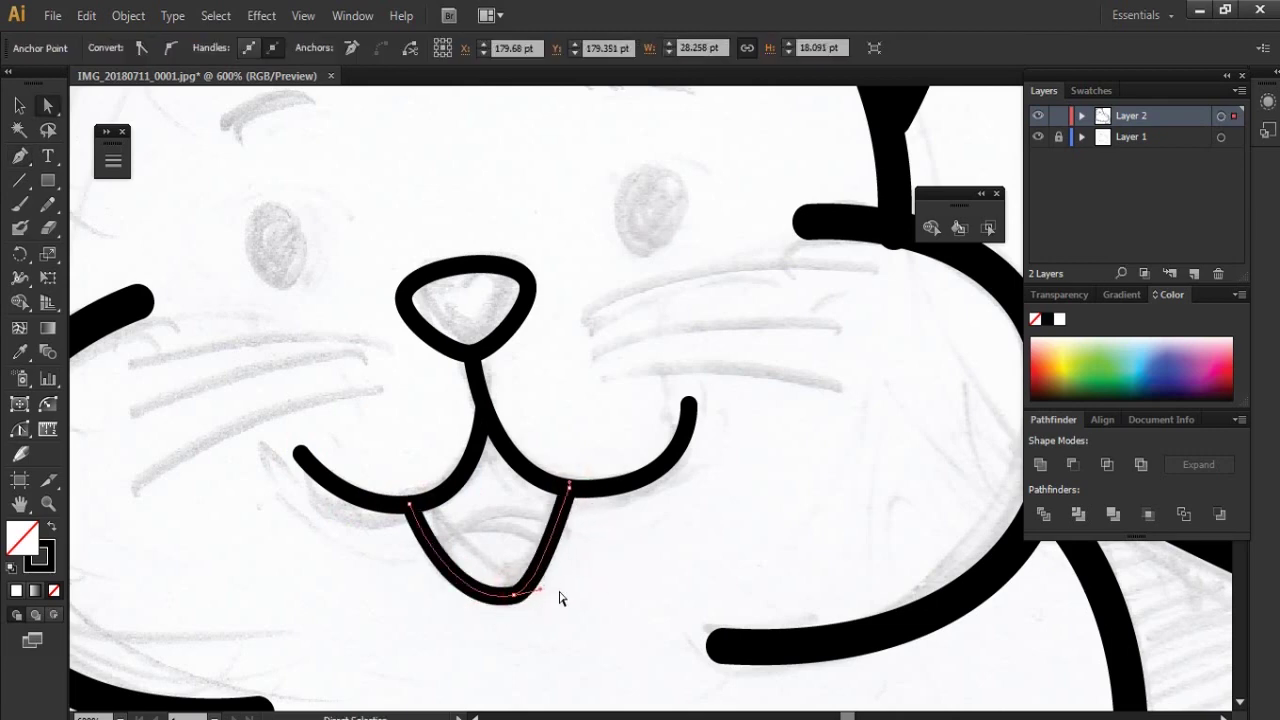
pyautogui.click(592, 569)
# Step: Add a curved line across the top of the tongue
pyautogui.keyDown('ctrl'); pyautogui.click(447, 561); pyautogui.keyUp('ctrl')
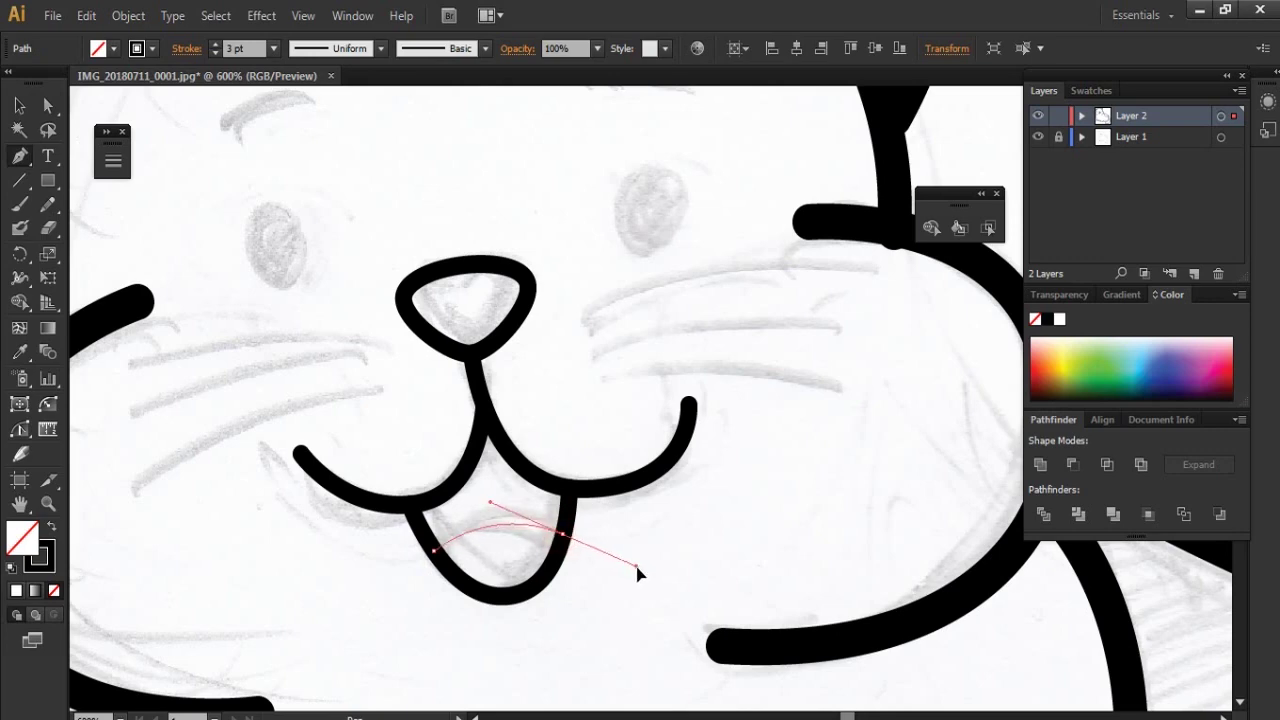
pyautogui.moveTo(639, 572); pyautogui.dragTo(571, 537)
pyautogui.keyDown('ctrl'); pyautogui.click(621, 514); pyautogui.keyUp('ctrl')
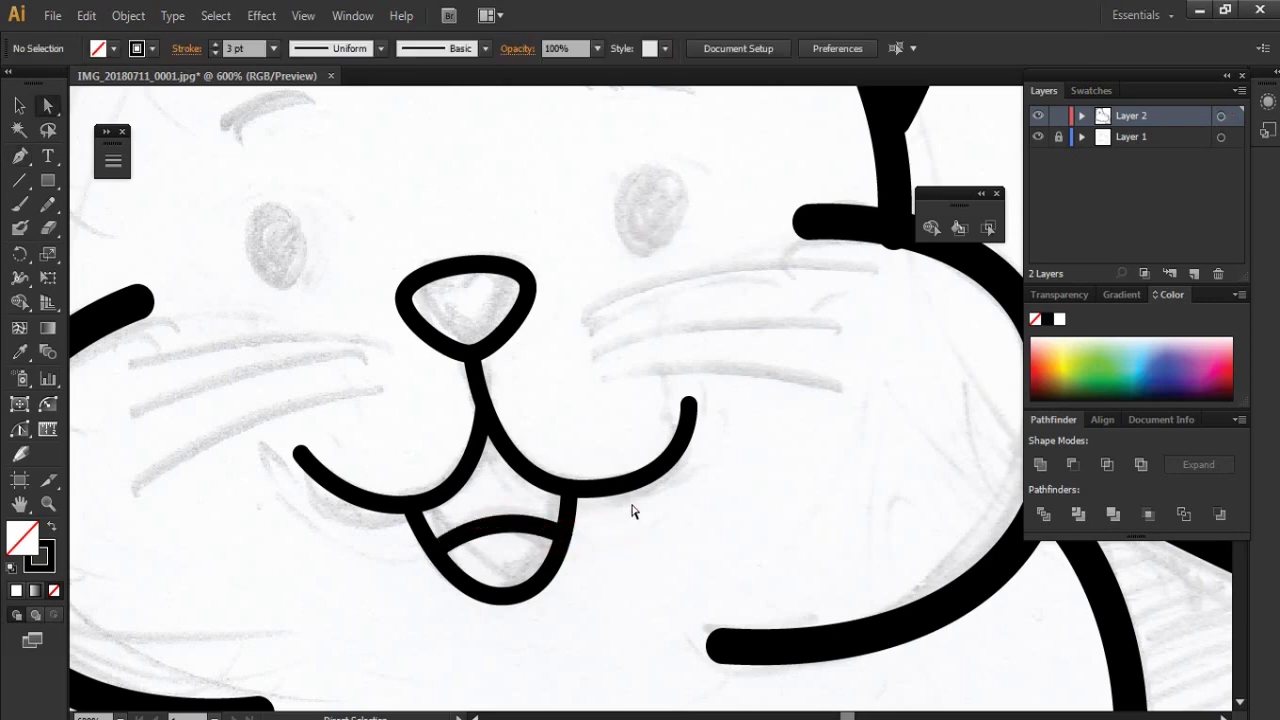
pyautogui.moveTo(625, 405); pyautogui.dragTo(588, 413)
# Step: Draw three curved whiskers fanning out from the nose across the right cheek
pyautogui.click(557, 336)
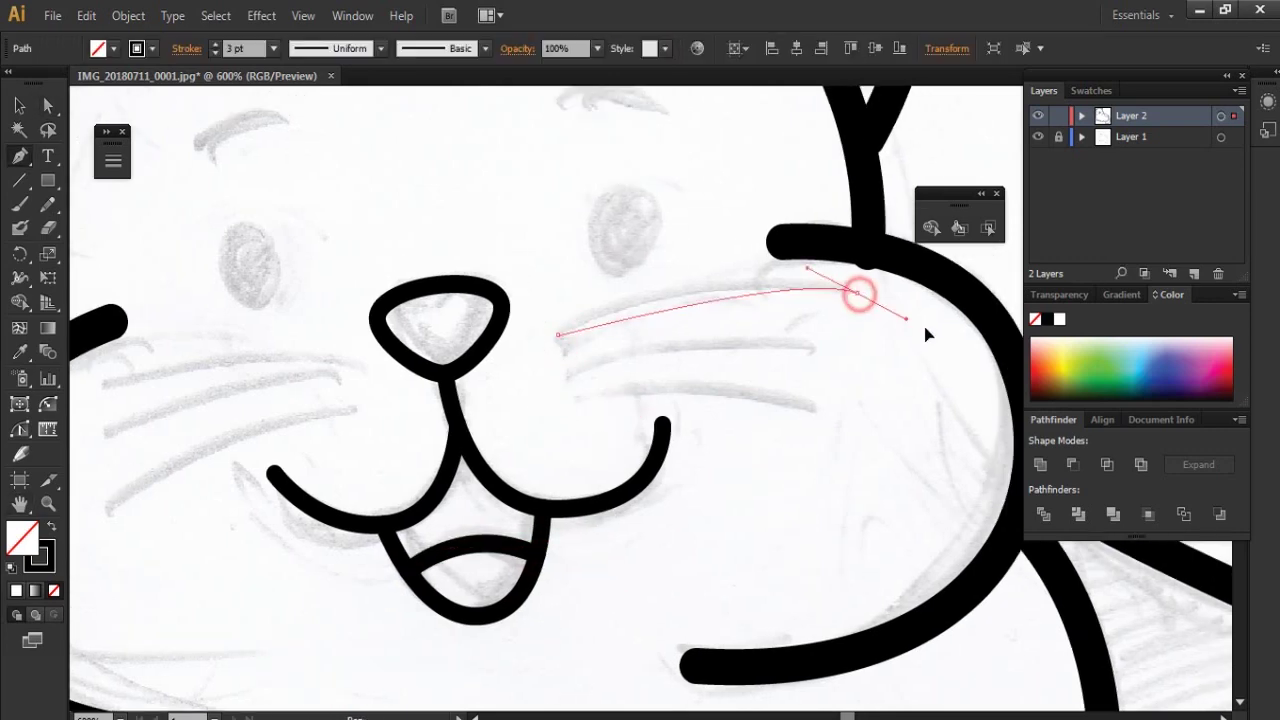
pyautogui.moveTo(860, 297); pyautogui.dragTo(970, 338)
pyautogui.keyDown('ctrl'); pyautogui.click(737, 251); pyautogui.keyUp('ctrl')
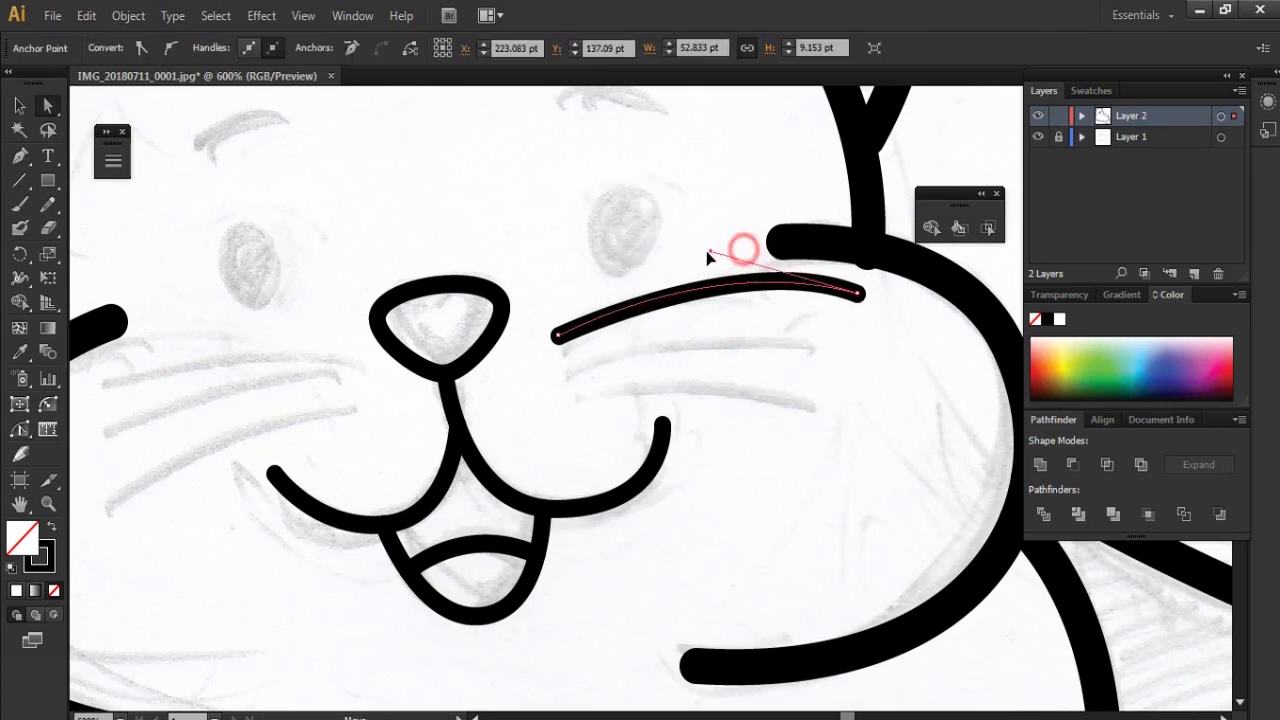
pyautogui.keyDown('ctrl'); pyautogui.click(565, 372); pyautogui.keyUp('ctrl')
pyautogui.moveTo(843, 351); pyautogui.dragTo(888, 380)
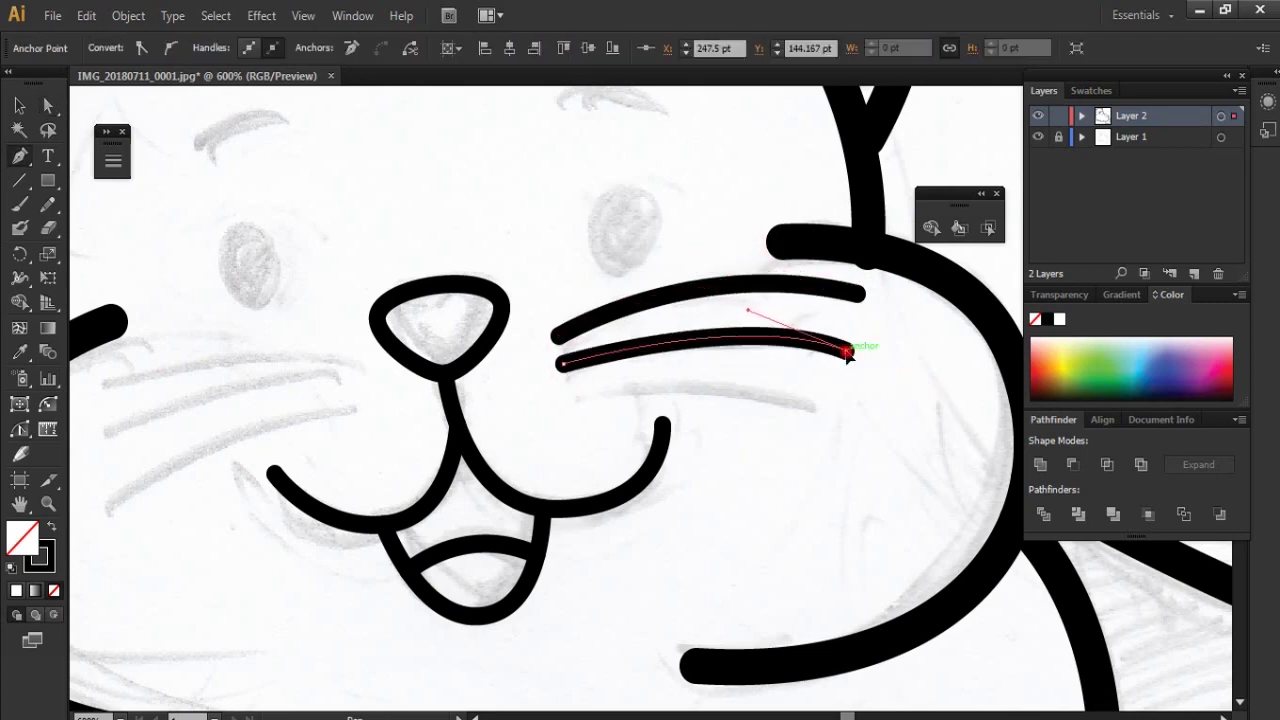
pyautogui.moveTo(798, 322); pyautogui.dragTo(750, 307)
pyautogui.moveTo(855, 350); pyautogui.dragTo(880, 356)
pyautogui.keyDown('ctrl'); pyautogui.click(771, 374); pyautogui.keyUp('ctrl')
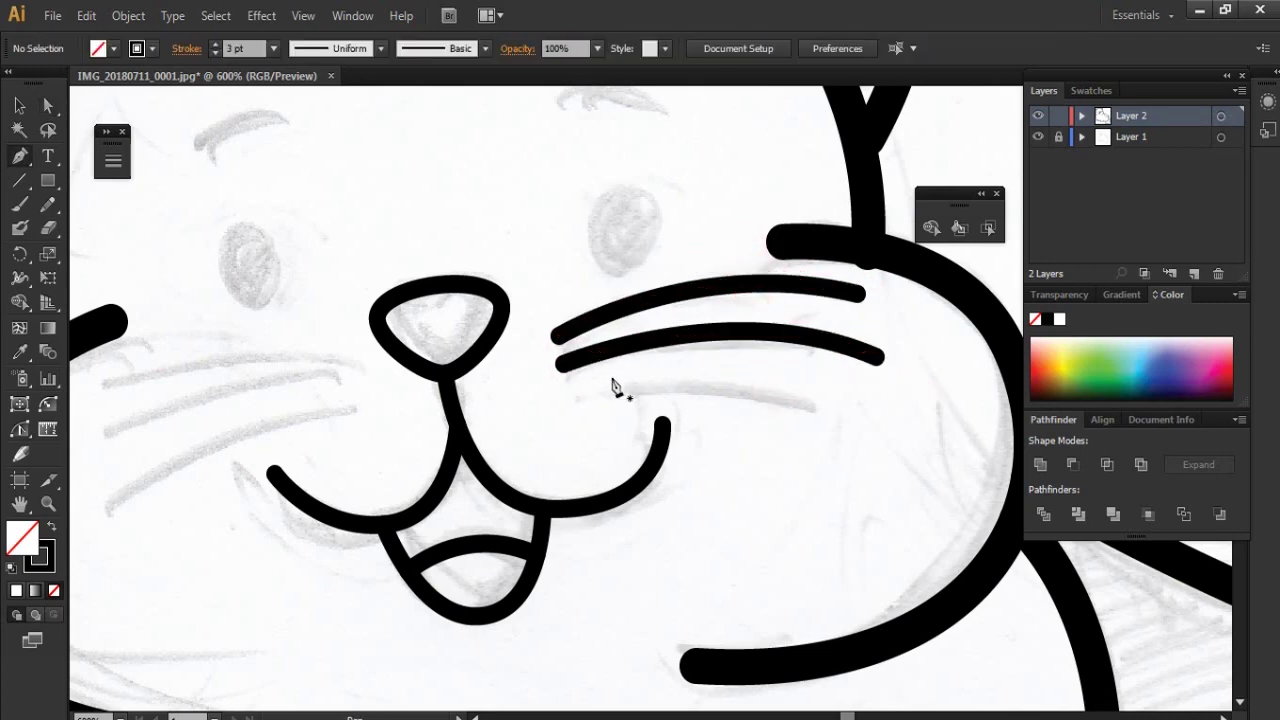
pyautogui.click(563, 385)
pyautogui.moveTo(828, 410); pyautogui.dragTo(926, 462)
pyautogui.keyDown('ctrl'); pyautogui.click(866, 400); pyautogui.keyUp('ctrl')
# Step: Draw the top left whisker and arch its curve more
pyautogui.moveTo(551, 394); pyautogui.dragTo(660, 414)
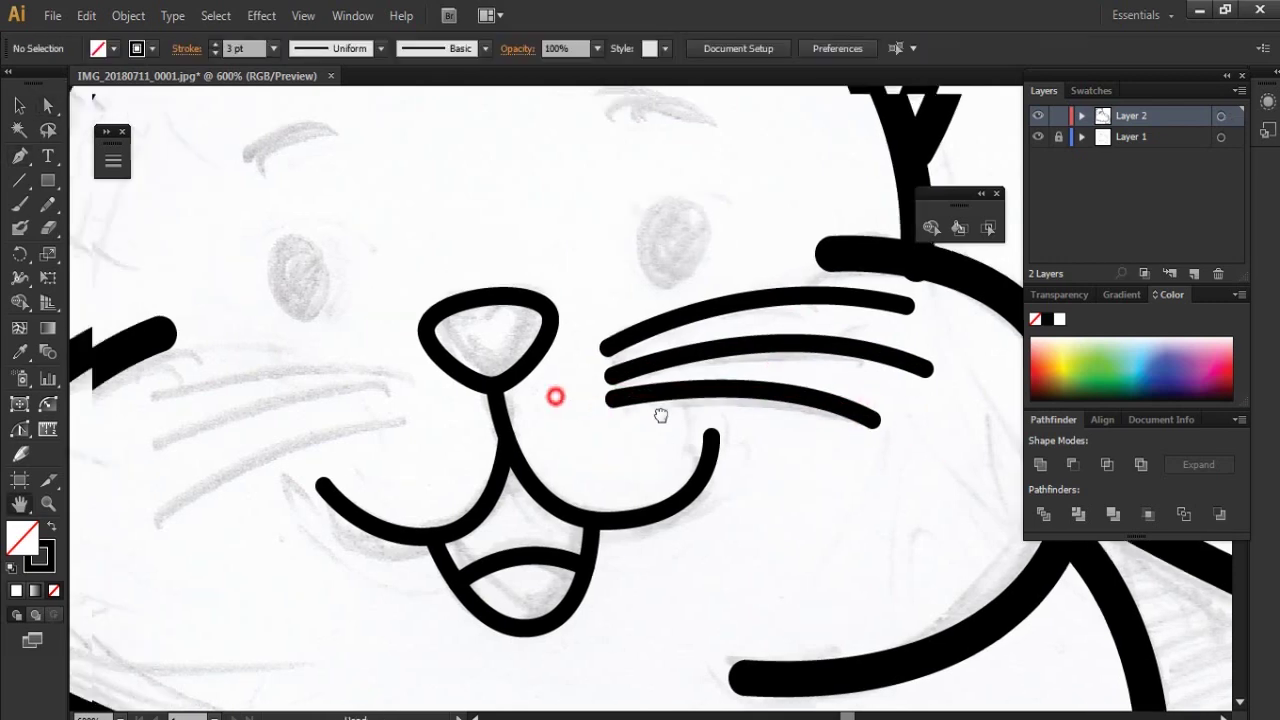
pyautogui.click(518, 378)
pyautogui.moveTo(175, 445); pyautogui.dragTo(88, 490)
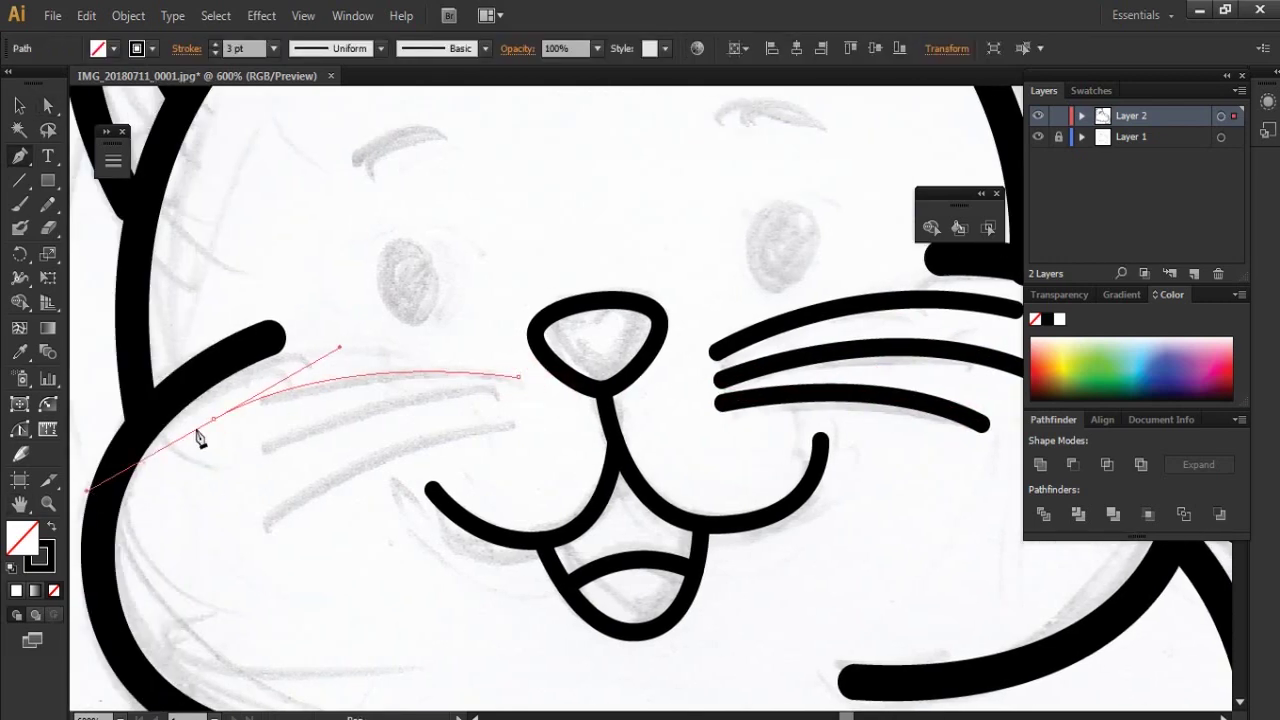
pyautogui.keyDown('ctrl'); pyautogui.click(257, 457); pyautogui.keyUp('ctrl')
pyautogui.keyDown('ctrl'); pyautogui.click(330, 375); pyautogui.keyUp('ctrl')
pyautogui.keyDown('ctrl'); pyautogui.click(423, 354); pyautogui.keyUp('ctrl')
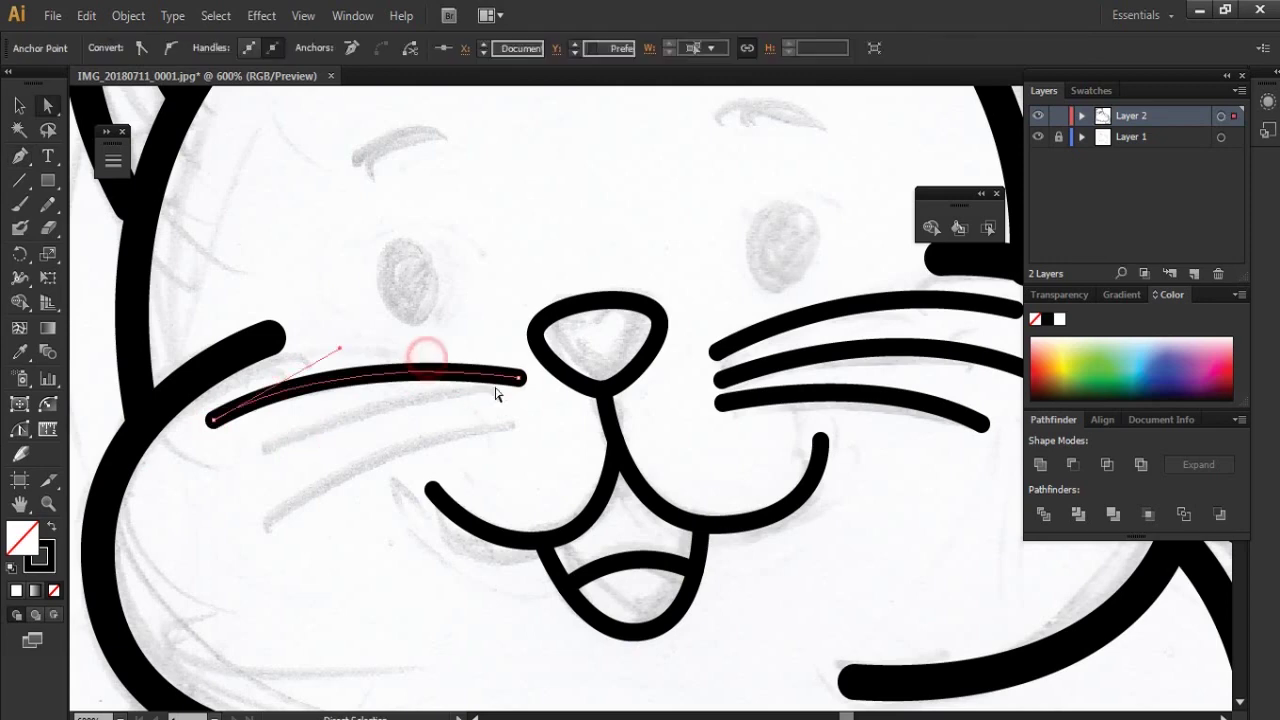
pyautogui.keyDown('ctrl'); pyautogui.click(521, 381); pyautogui.keyUp('ctrl')
pyautogui.moveTo(350, 350); pyautogui.dragTo(414, 323)
pyautogui.keyDown('ctrl'); pyautogui.click(480, 418); pyautogui.keyUp('ctrl')
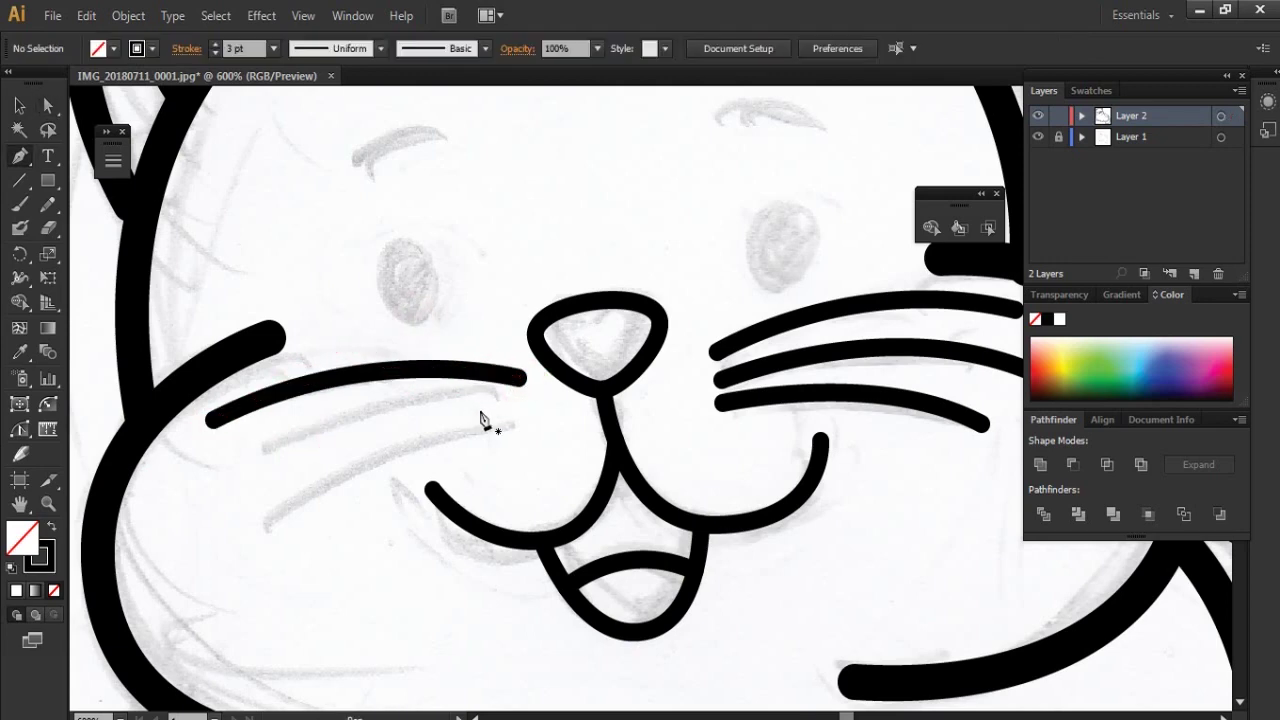
# Step: Draw the second and third whiskers on the left cheek
pyautogui.moveTo(223, 480); pyautogui.dragTo(129, 557)
pyautogui.keyDown('ctrl'); pyautogui.click(366, 385); pyautogui.keyUp('ctrl')
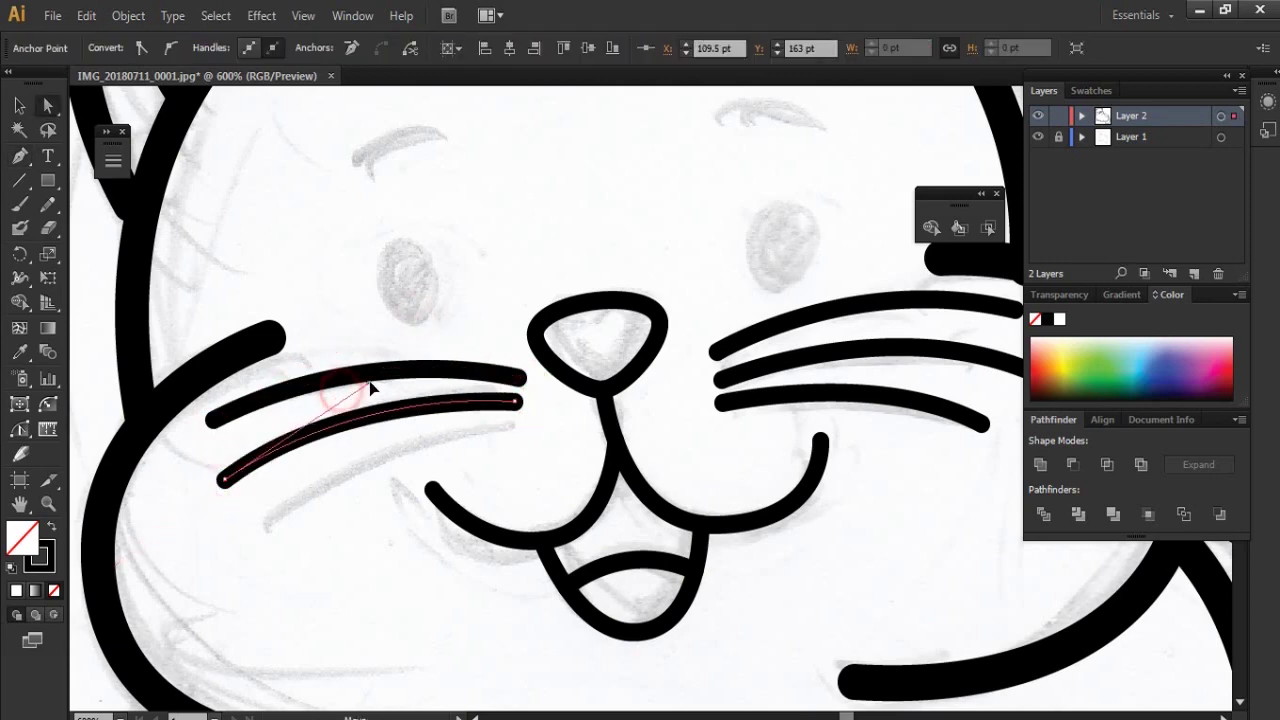
pyautogui.click(517, 430)
pyautogui.moveTo(253, 542); pyautogui.dragTo(195, 610)
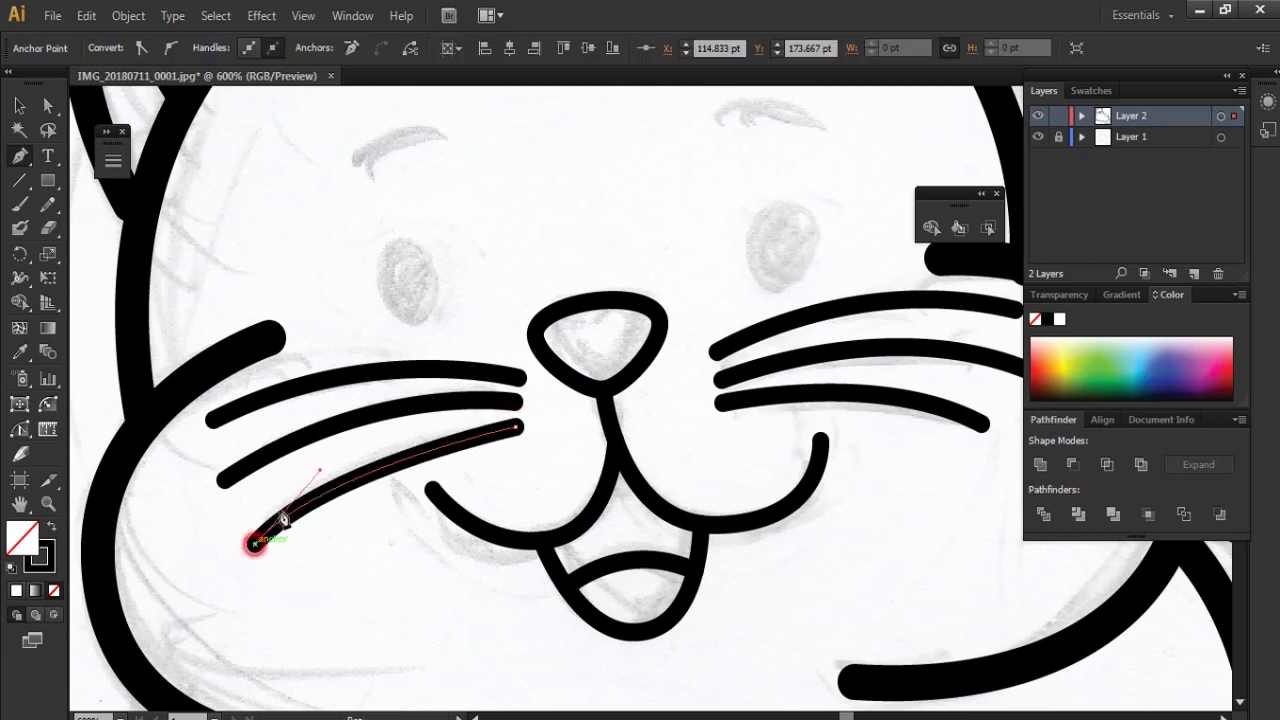
pyautogui.keyDown('ctrl'); pyautogui.click(470, 312); pyautogui.keyUp('ctrl')
pyautogui.hotkey('ctrl', '-')
pyautogui.hotkey('ctrl', '-')
pyautogui.hotkey('ctrl', '-')
pyautogui.hotkey('ctrl', '-')
pyautogui.hotkey('ctrl', '-')
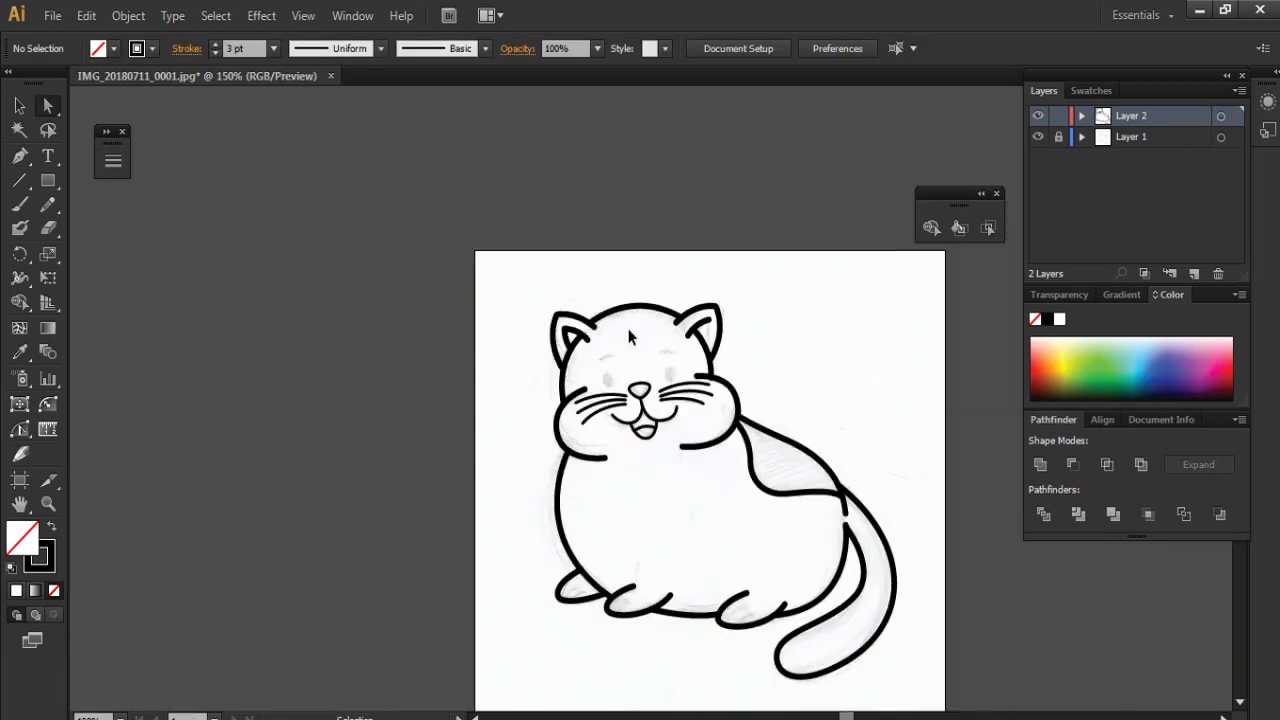
pyautogui.hotkey('ctrl', '+')
pyautogui.hotkey('ctrl', '+')
# Step: Select all whiskers and set their stroke weight to 2 pt
pyautogui.moveTo(705, 345); pyautogui.dragTo(655, 410)
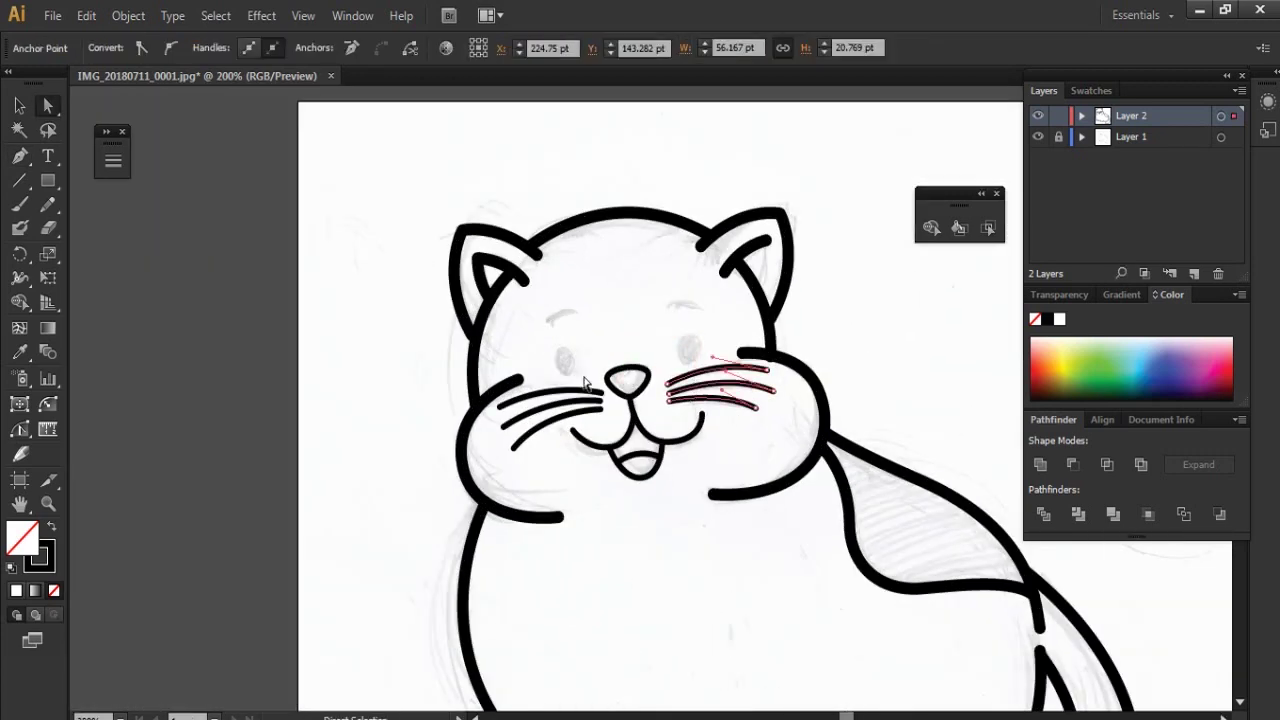
pyautogui.click(107, 140)
pyautogui.click(166, 172)
pyautogui.click(390, 200)
pyautogui.hotkey('ctrl', '-')
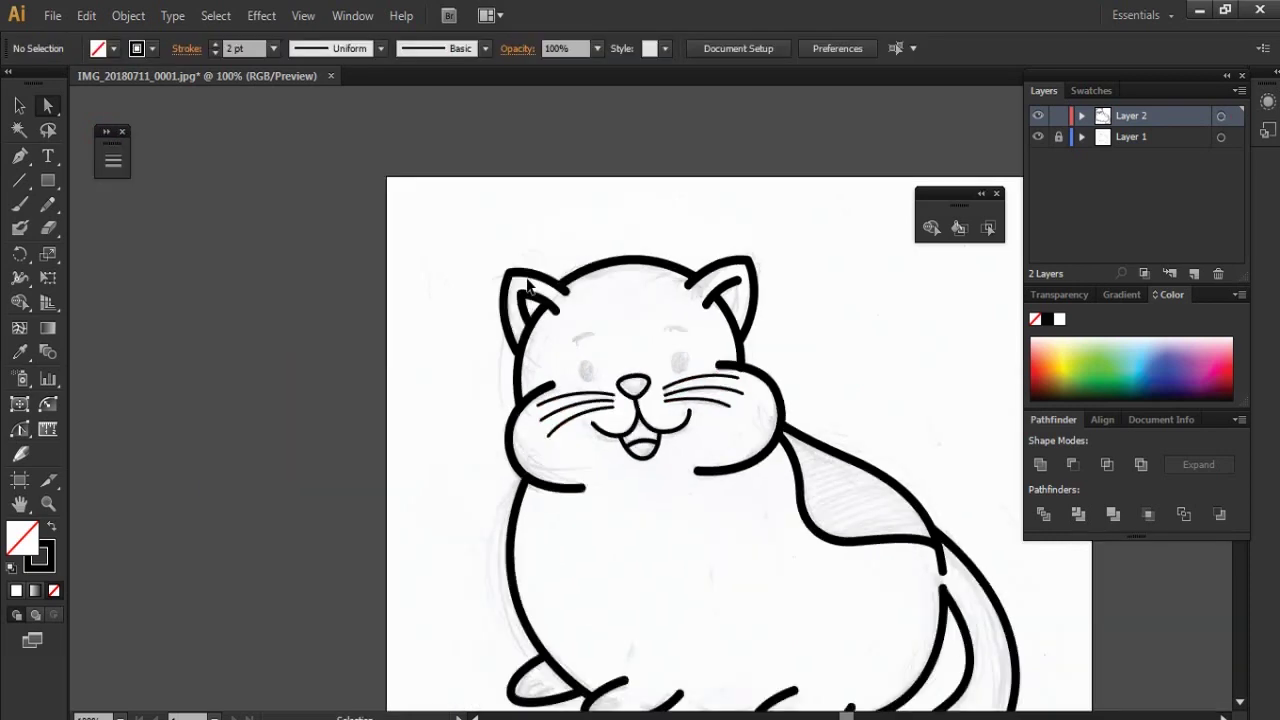
pyautogui.hotkey('ctrl', '-')
pyautogui.hotkey('ctrl', '+')
pyautogui.hotkey('ctrl', '+')
pyautogui.hotkey('ctrl', '+')
pyautogui.hotkey('ctrl', '+')
pyautogui.hotkey('ctrl', '+')
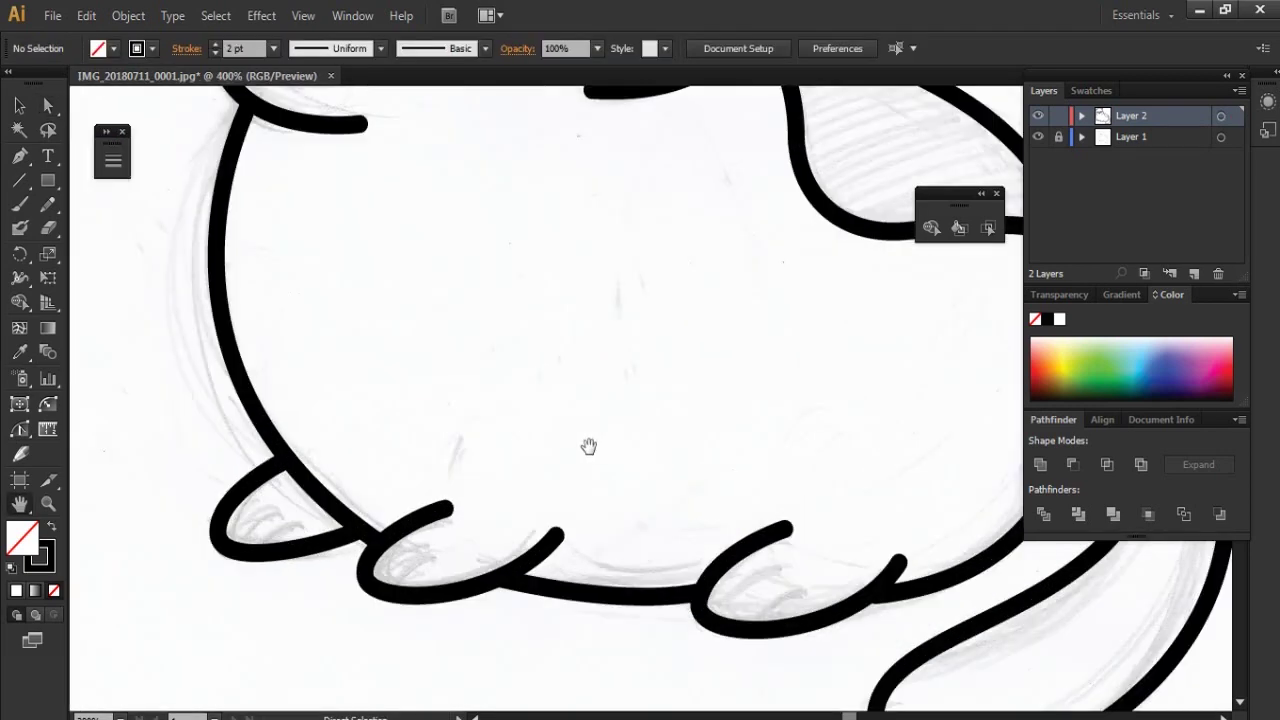
# Step: Draw two curved toe lines inside the first paw curl and set their stroke weight
pyautogui.moveTo(588, 446); pyautogui.dragTo(498, 402)
pyautogui.moveTo(660, 413); pyautogui.dragTo(686, 429)
pyautogui.keyDown('ctrl'); pyautogui.click(646, 434); pyautogui.keyUp('ctrl')
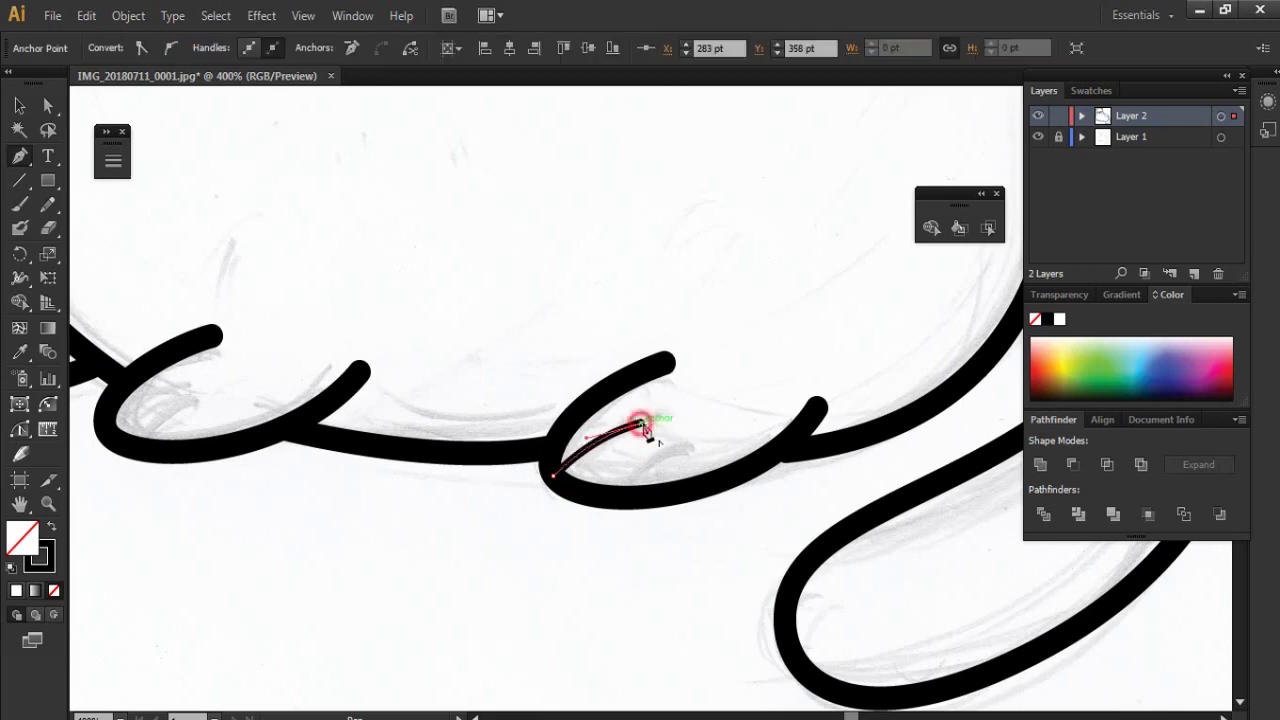
pyautogui.press('p')
pyautogui.click(597, 488)
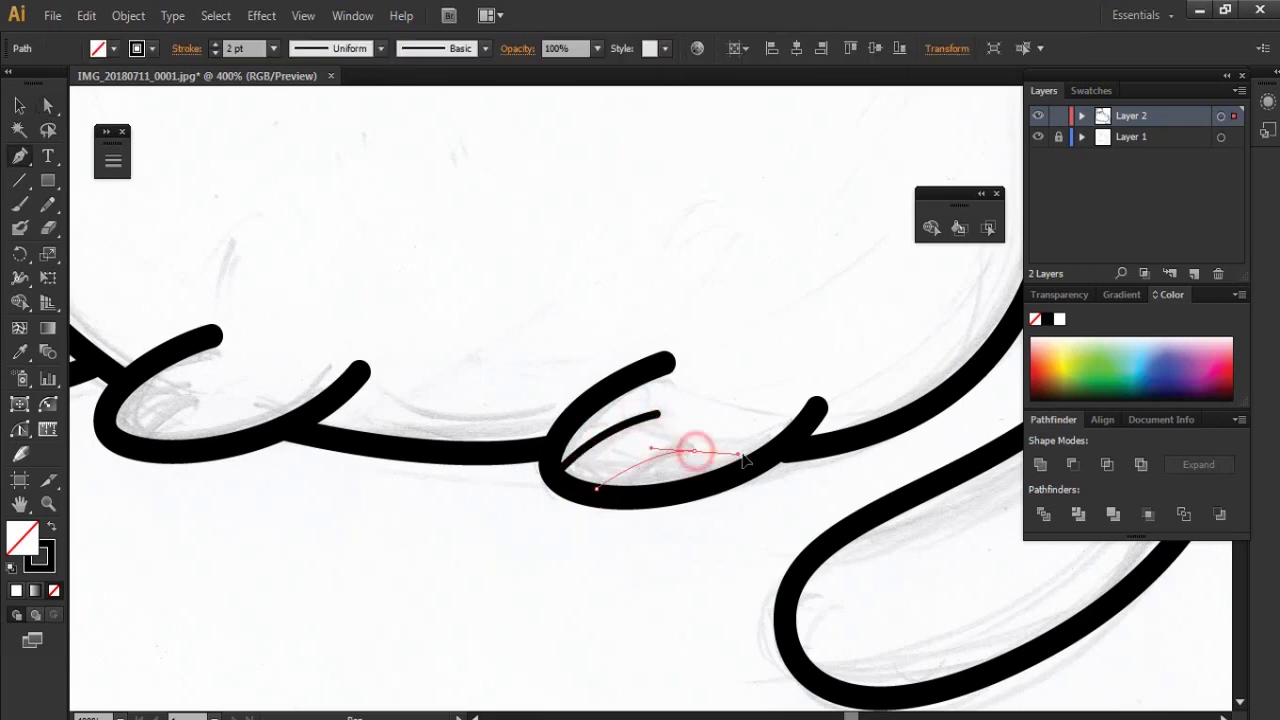
pyautogui.moveTo(686, 449); pyautogui.dragTo(703, 456)
pyautogui.keyDown('shift'); pyautogui.click(665, 418); pyautogui.keyUp('shift')
pyautogui.click(113, 160)
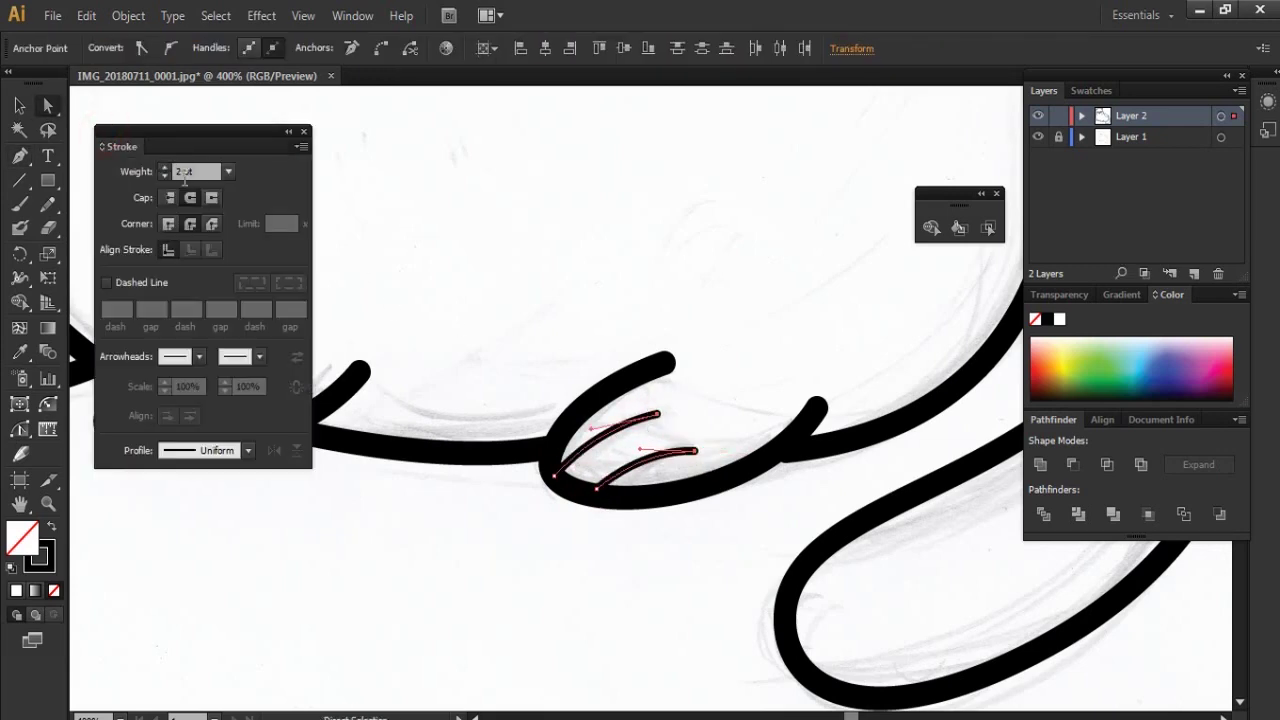
pyautogui.click(290, 138)
# Step: Draw two toe lines inside the next paw curl
pyautogui.hotkey('ctrl', '-')
pyautogui.hotkey('ctrl', '+')
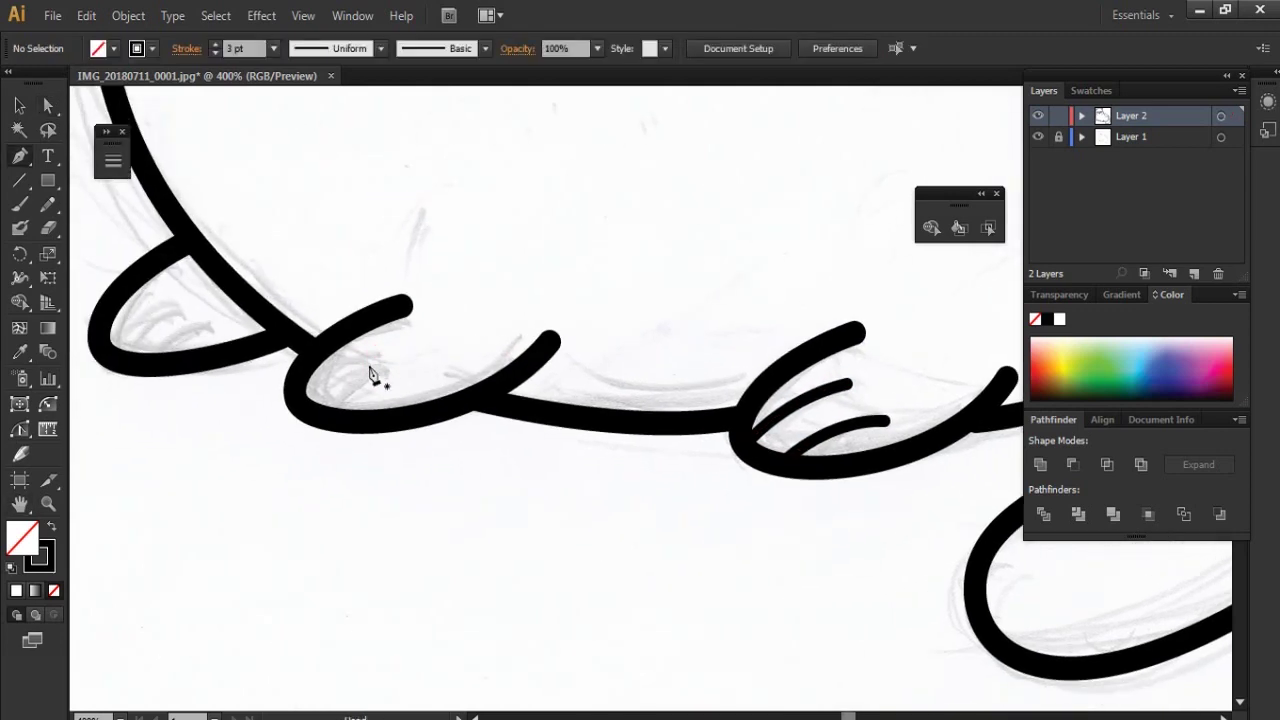
pyautogui.moveTo(395, 358); pyautogui.dragTo(455, 349)
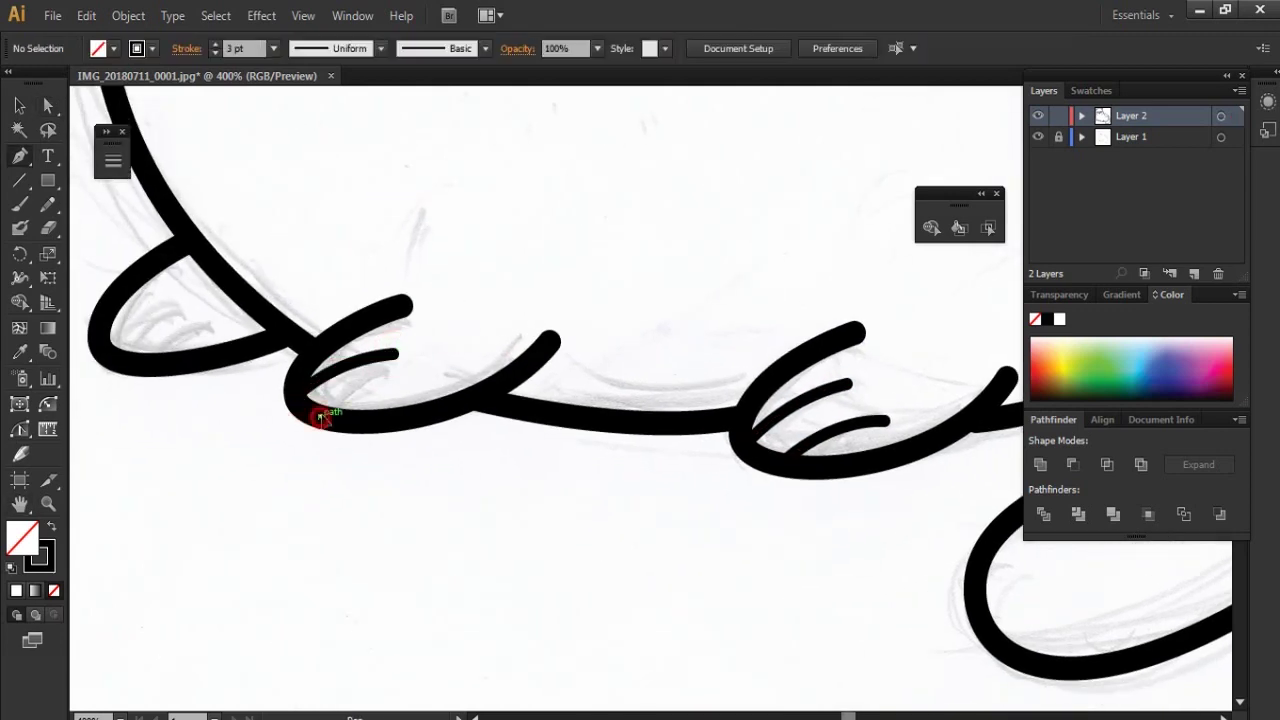
pyautogui.moveTo(320, 412); pyautogui.dragTo(425, 380)
# Step: Draw two curved toe lines inside the left paw loop
pyautogui.moveTo(354, 340); pyautogui.dragTo(508, 360)
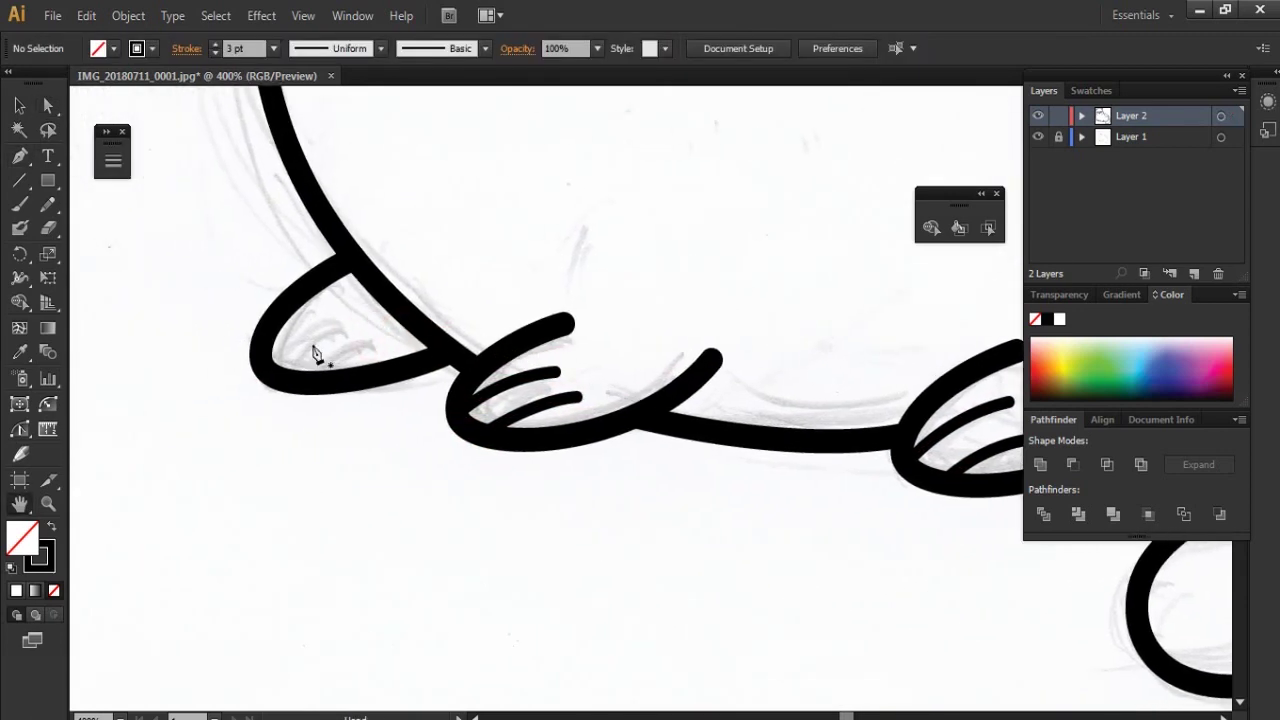
pyautogui.press('p')
pyautogui.click(268, 372)
pyautogui.moveTo(362, 341); pyautogui.dragTo(395, 330)
pyautogui.keyDown('ctrl'); pyautogui.click(354, 420); pyautogui.keyUp('ctrl')
pyautogui.click(257, 343)
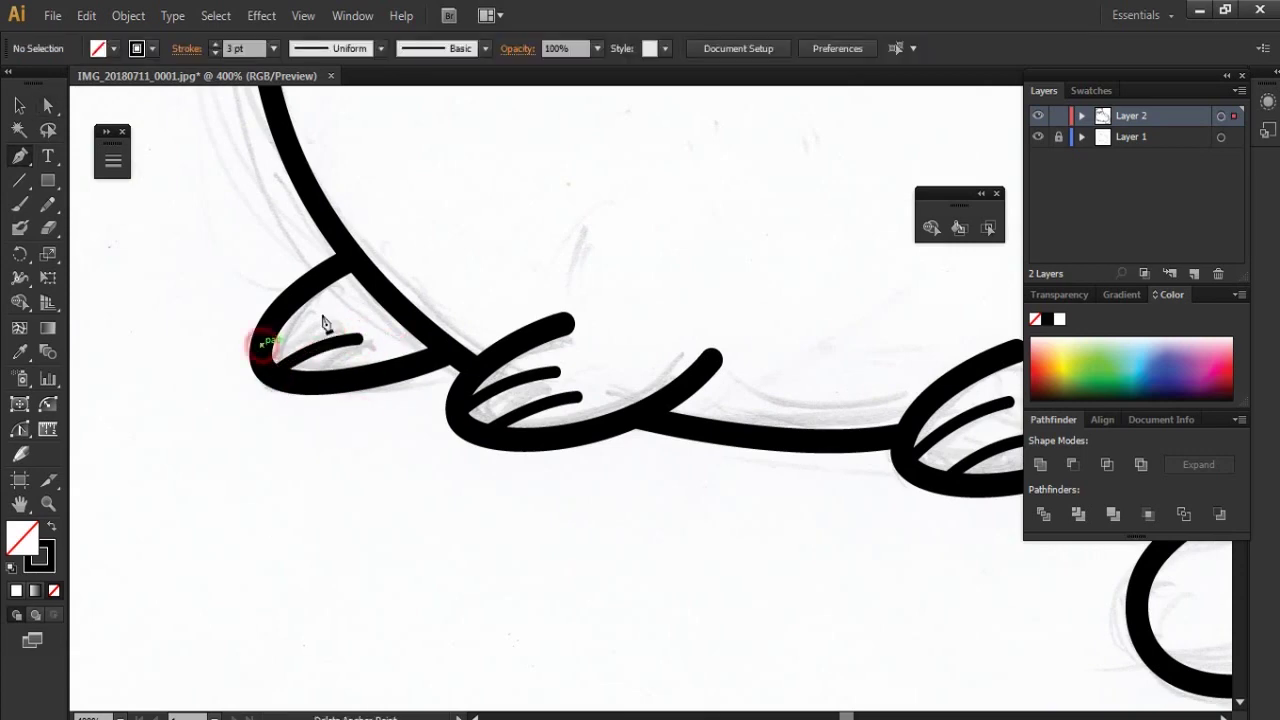
pyautogui.click(386, 314)
pyautogui.keyDown('ctrl'); pyautogui.click(463, 277); pyautogui.keyUp('ctrl')
pyautogui.hotkey('ctrl', '-')
pyautogui.hotkey('ctrl', '-')
pyautogui.hotkey('ctrl', '-')
pyautogui.hotkey('ctrl', '-')
pyautogui.hotkey('ctrl', '-')
pyautogui.hotkey('ctrl', '-')
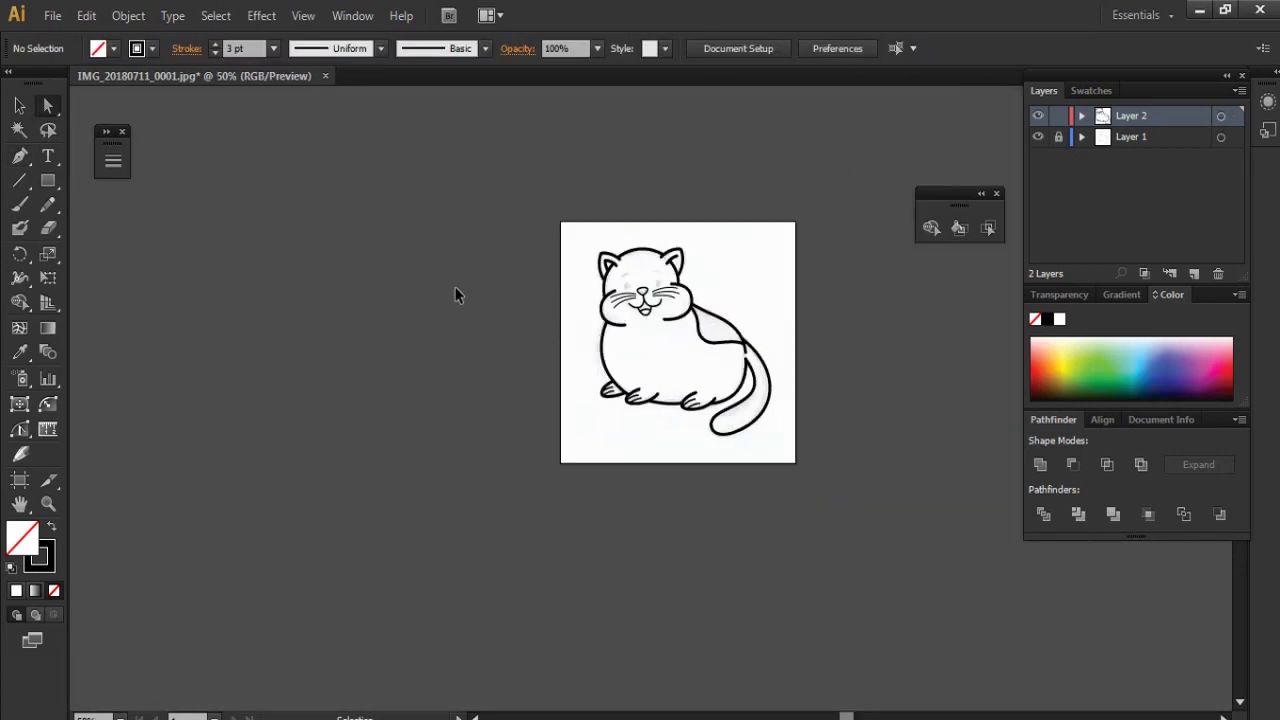
# Step: Copy the cat line art, lock and hide the existing layers, and paste it onto new Layer 3
pyautogui.hotkey('ctrl', '1')
pyautogui.press('v')
pyautogui.moveTo(648, 333); pyautogui.dragTo(614, 380)
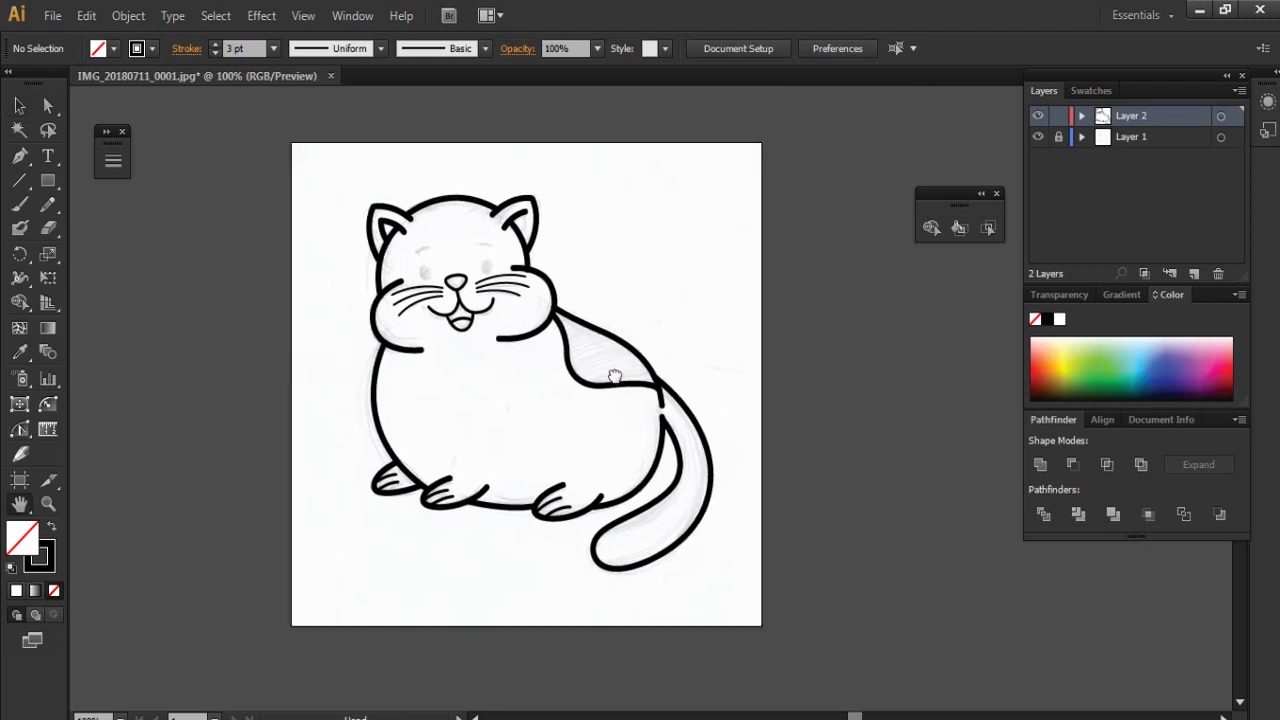
pyautogui.press('a')
pyautogui.hotkey('ctrl', 'a')
pyautogui.hotkey('ctrl', 'shift', 'a')
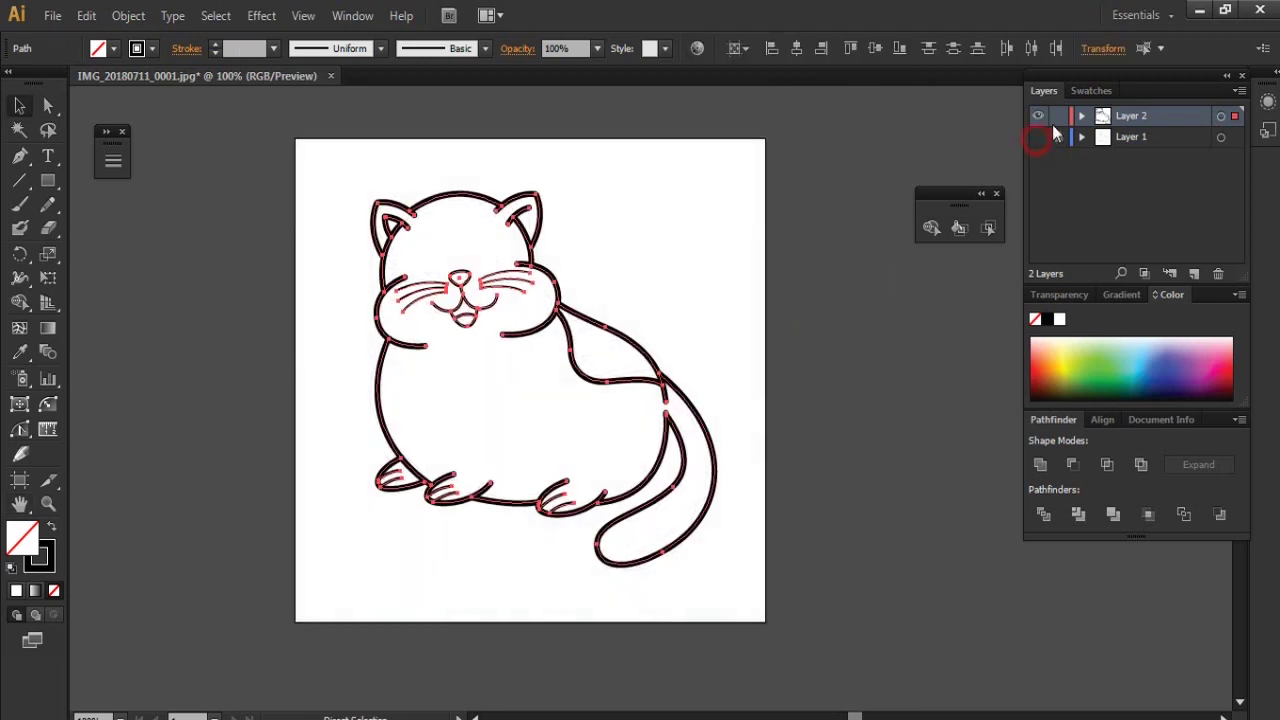
pyautogui.moveTo(1038, 116); pyautogui.dragTo(1038, 137)
pyautogui.click(1058, 116)
pyautogui.click(1196, 273)
pyautogui.hotkey('ctrl', 'y')
pyautogui.hotkey('ctrl', 'f')
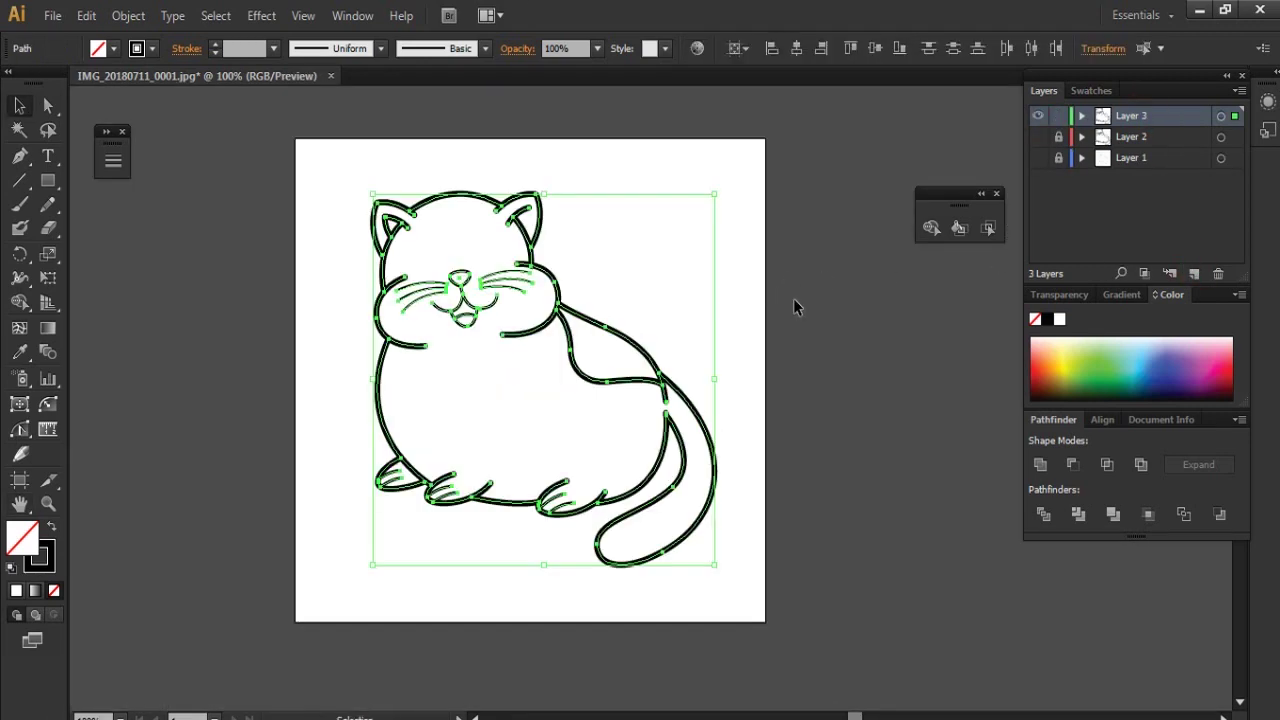
pyautogui.hotkey('ctrl', 'shift', 'a')
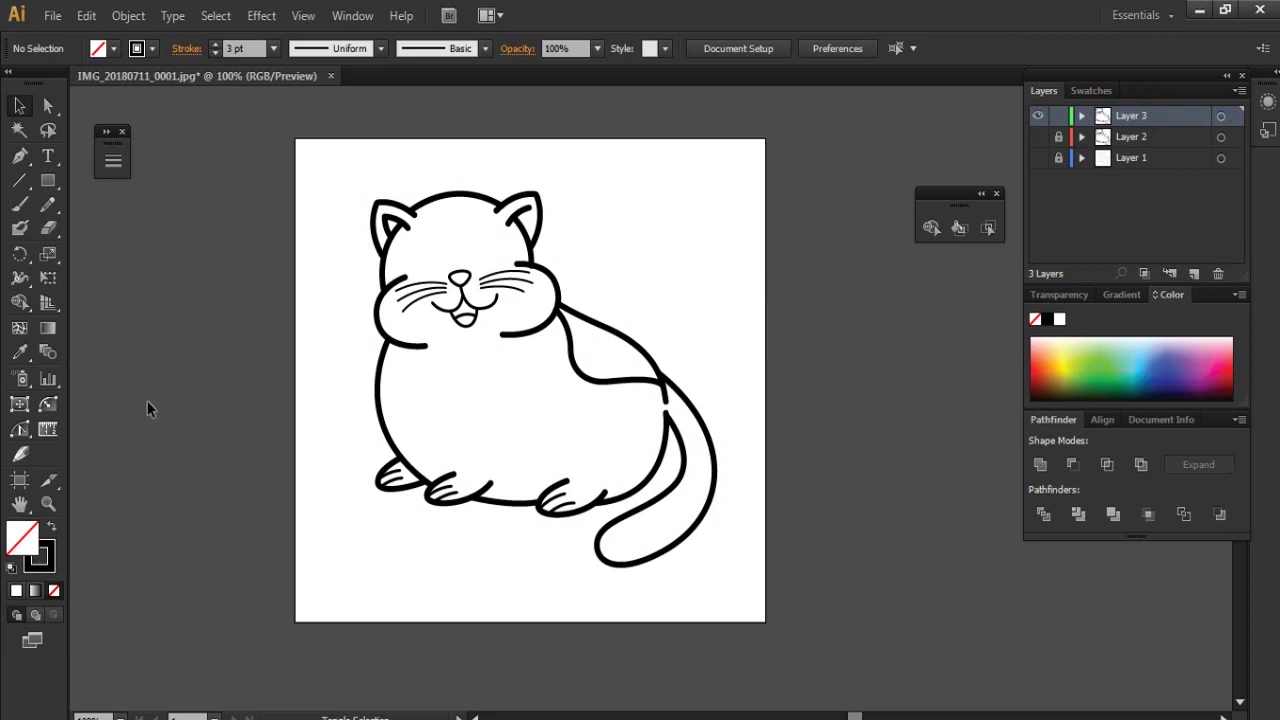
# Step: Set the fill to pale yellow and draw a rectangle covering the whole cat
pyautogui.hotkey('shift', 'x')
pyautogui.doubleClick(22, 537)
pyautogui.moveTo(663, 370); pyautogui.dragTo(663, 461)
pyautogui.click(508, 263)
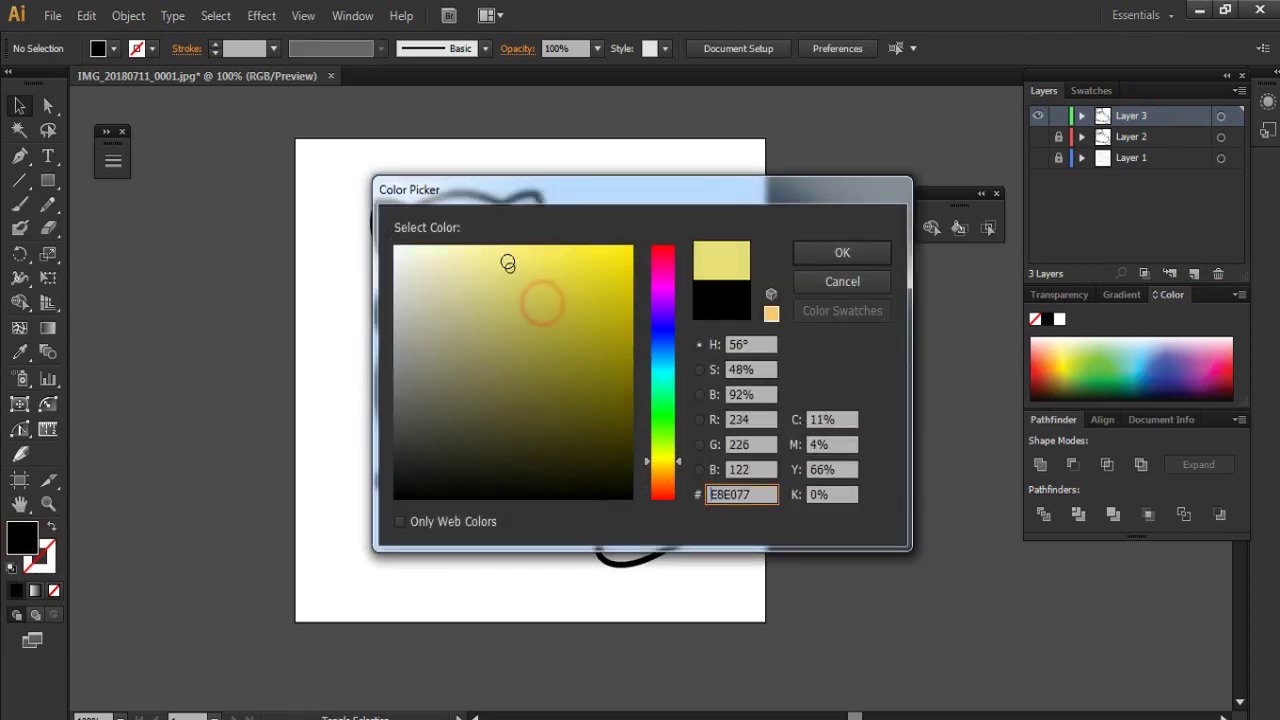
pyautogui.click(842, 252)
pyautogui.press('m')
pyautogui.moveTo(256, 120)
pyautogui.mouseDown()
pyautogui.moveTo(774, 609)
pyautogui.moveTo(796, 613)
pyautogui.mouseUp()
# Step: Turn the rectangle and cat paths into a Live Paint group, expand, and ungroup it
pyautogui.press('v')
pyautogui.hotkey('ctrl', 'a')
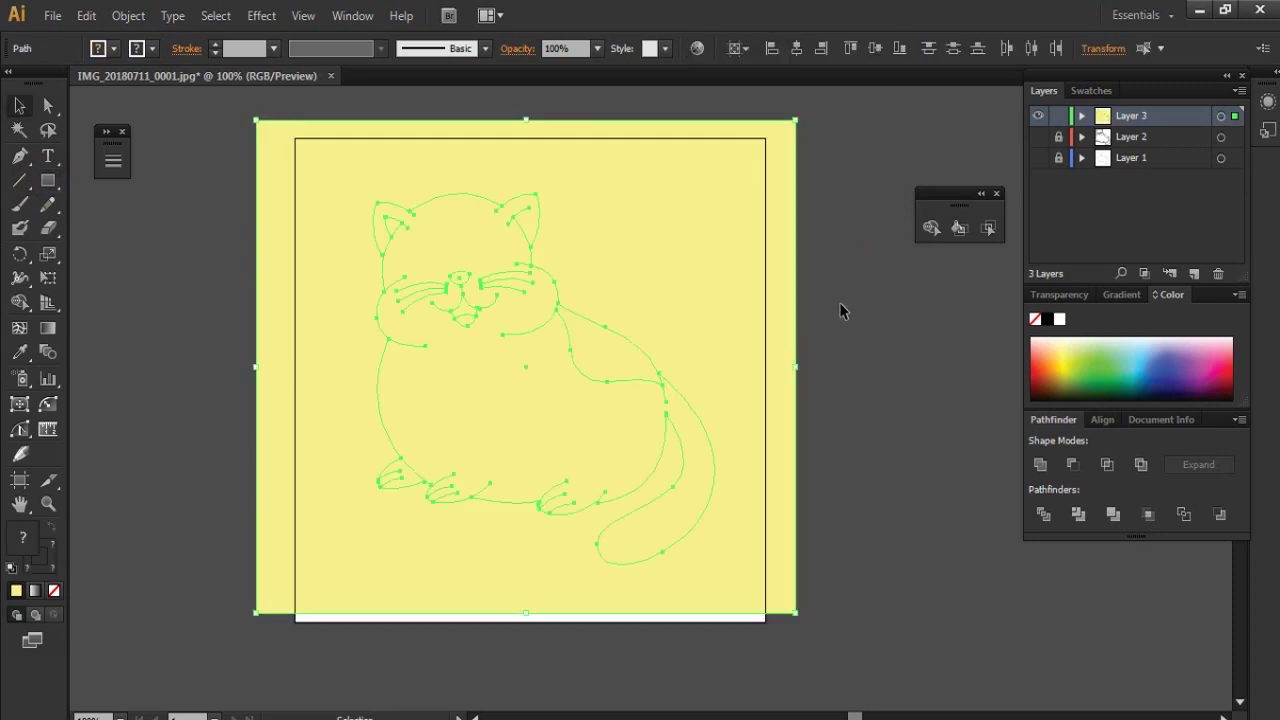
pyautogui.hotkey('ctrl', 'alt', 'x')
pyautogui.hotkey('alt', 'o')
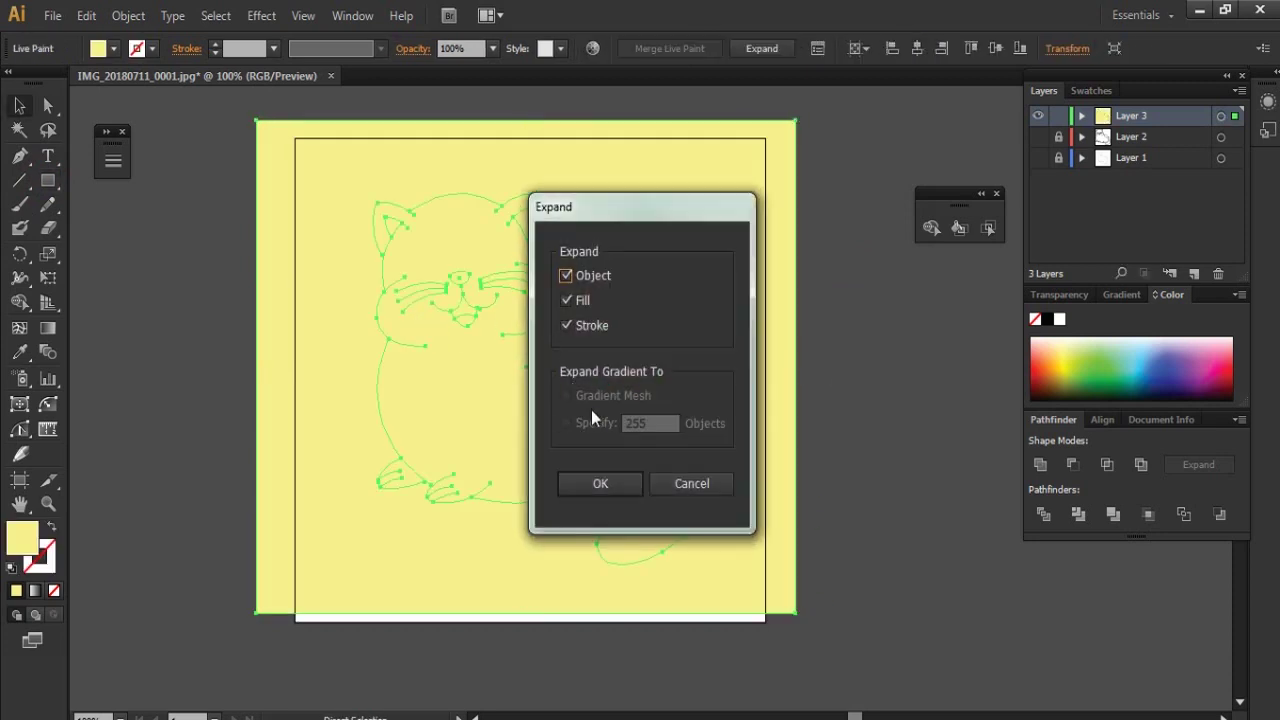
pyautogui.click(601, 486)
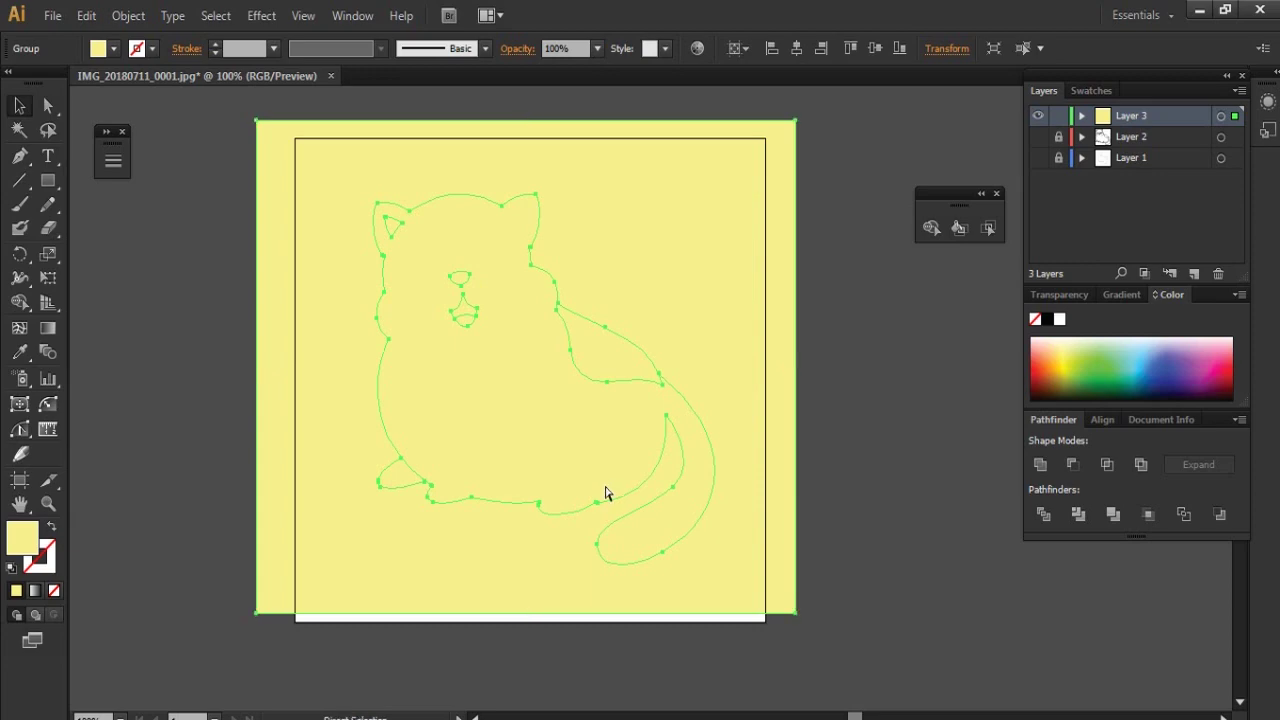
pyautogui.click(128, 15)
pyautogui.click(155, 112)
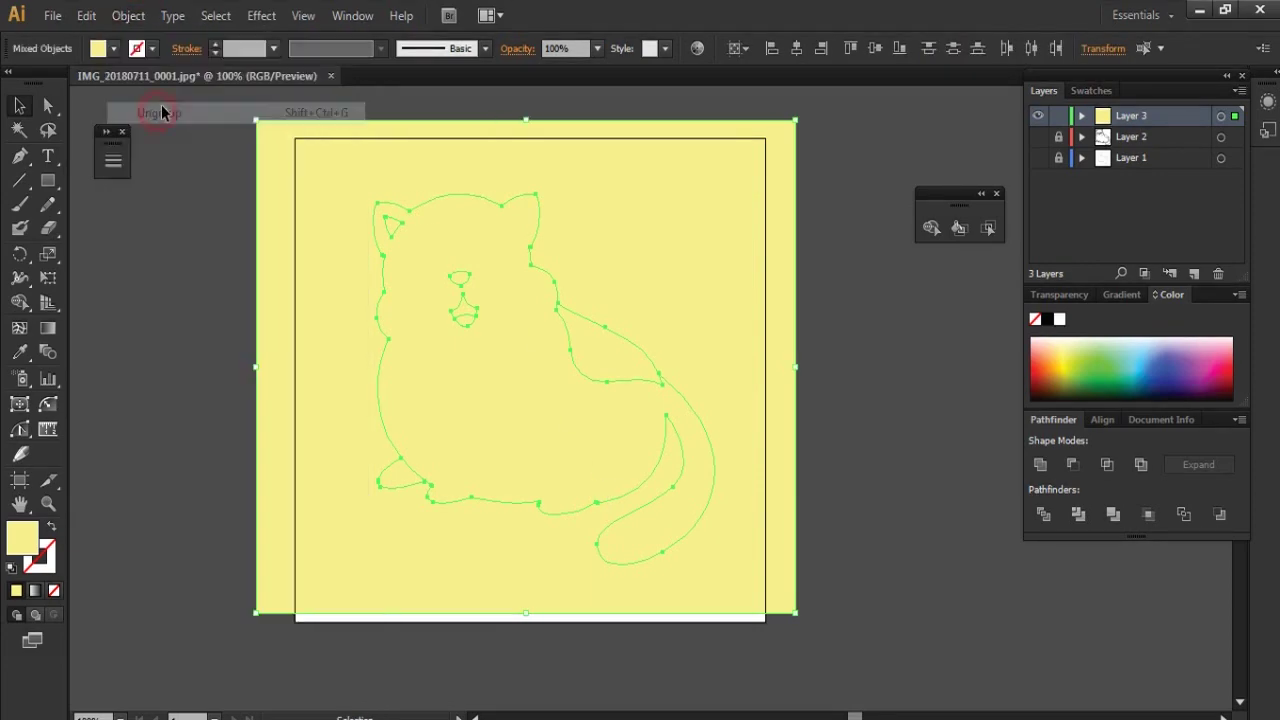
# Step: Delete the yellow background piece, leaving only the cat-shaped fill
pyautogui.click(130, 15)
pyautogui.click(194, 283)
pyautogui.press('a')
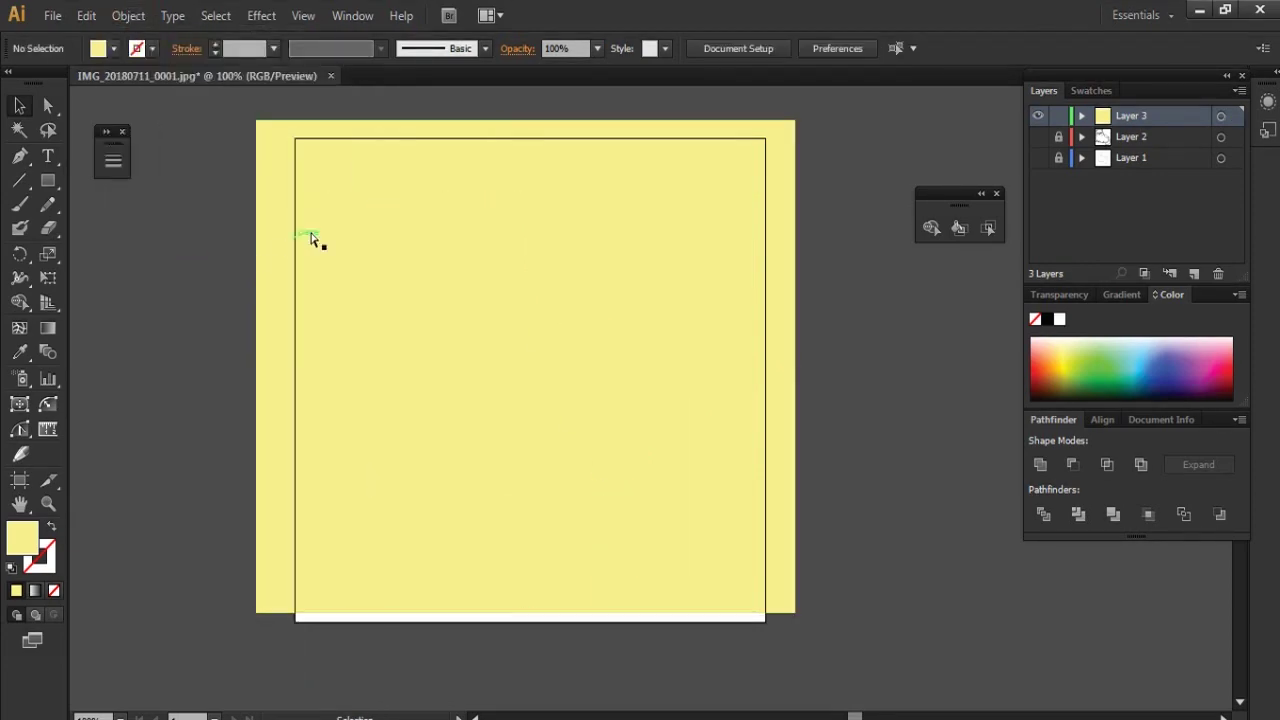
pyautogui.click(323, 241)
pyautogui.press('Delete')
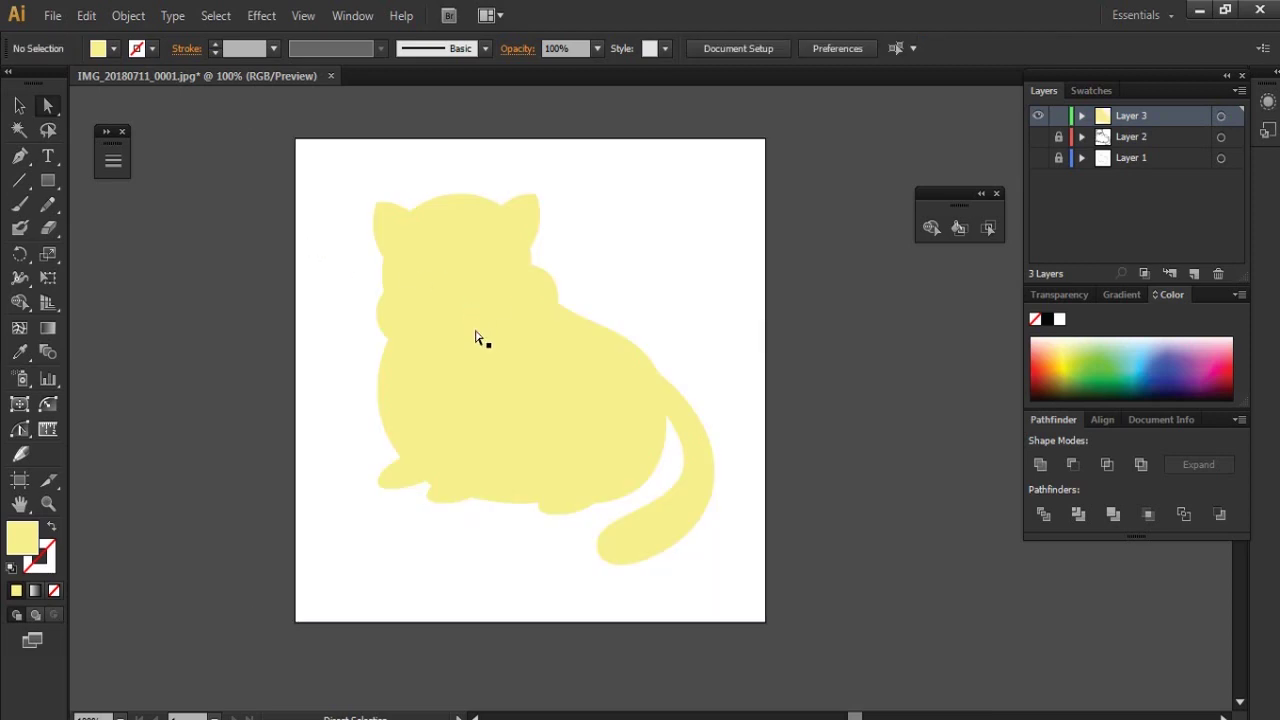
pyautogui.hotkey('ctrl', 'a')
# Step: Lock the yellow fill layer, show the line art, and paste it onto a new top layer
pyautogui.click(808, 298)
pyautogui.click(1058, 116)
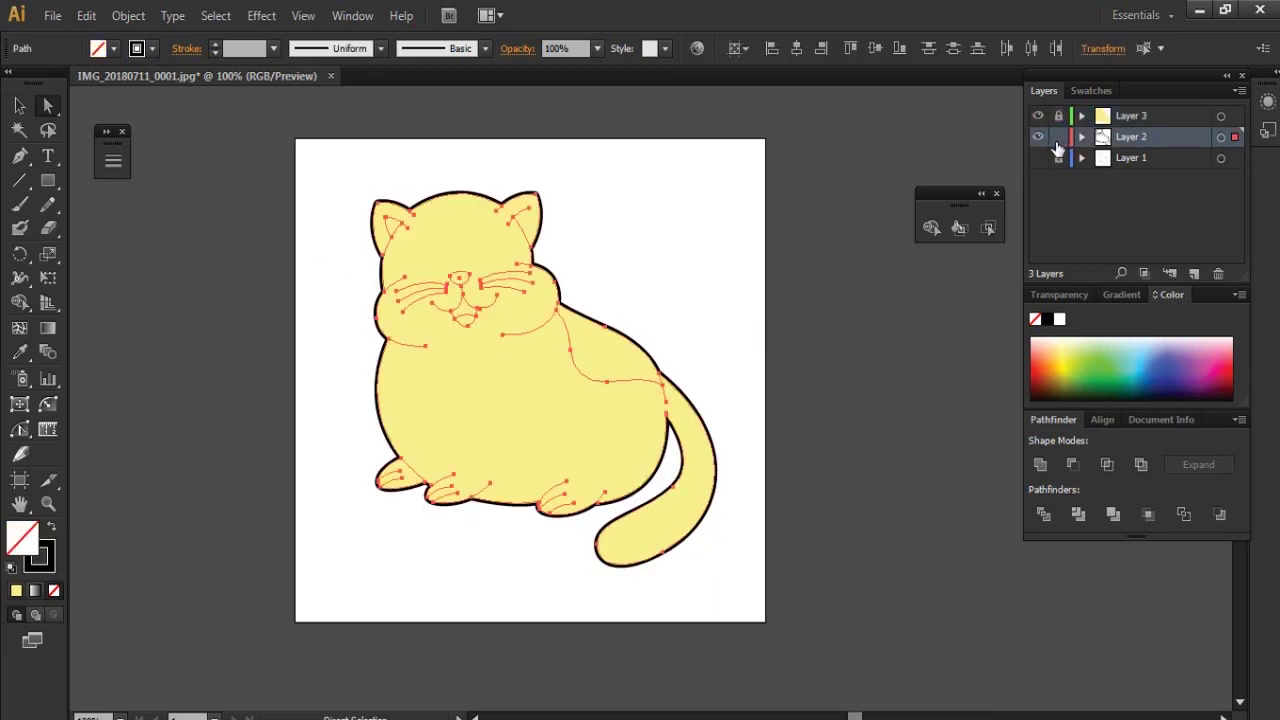
pyautogui.click(1037, 137)
pyautogui.click(1194, 273)
pyautogui.hotkey('ctrl', 'f')
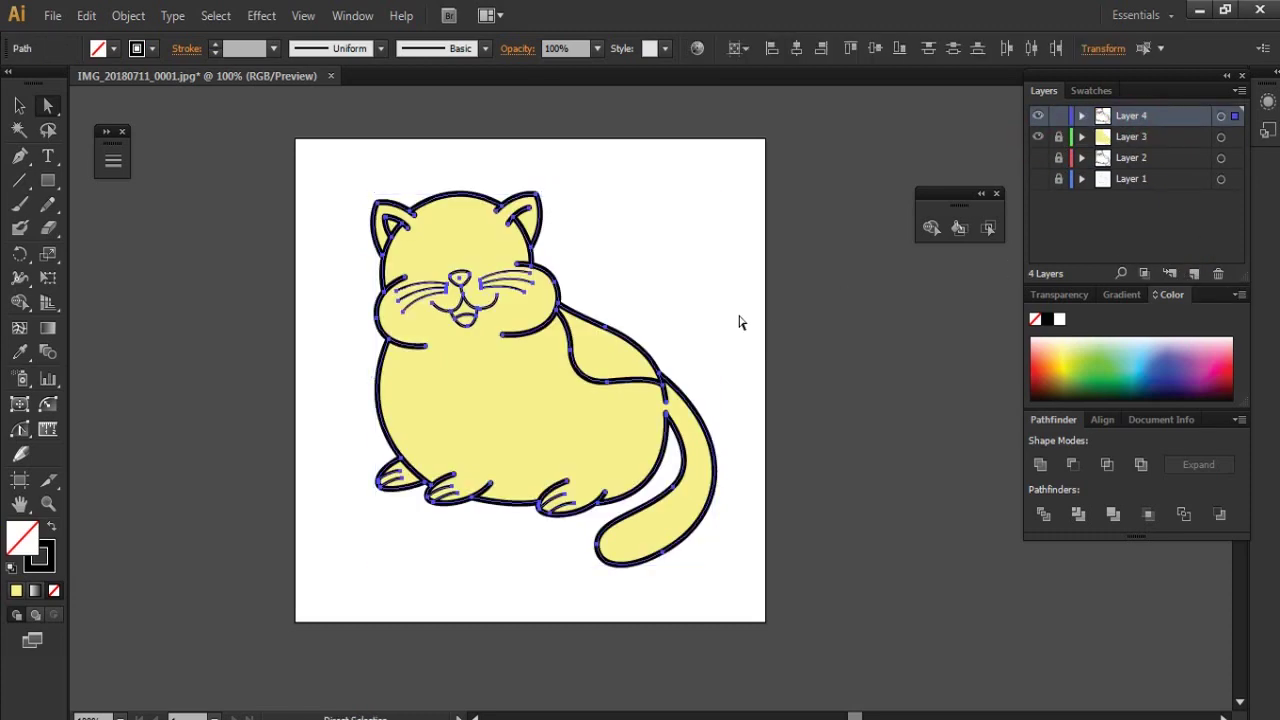
pyautogui.click(764, 338)
# Step: Draw the cat's left eye as a solid black oval with no stroke
pyautogui.moveTo(631, 327); pyautogui.dragTo(680, 362)
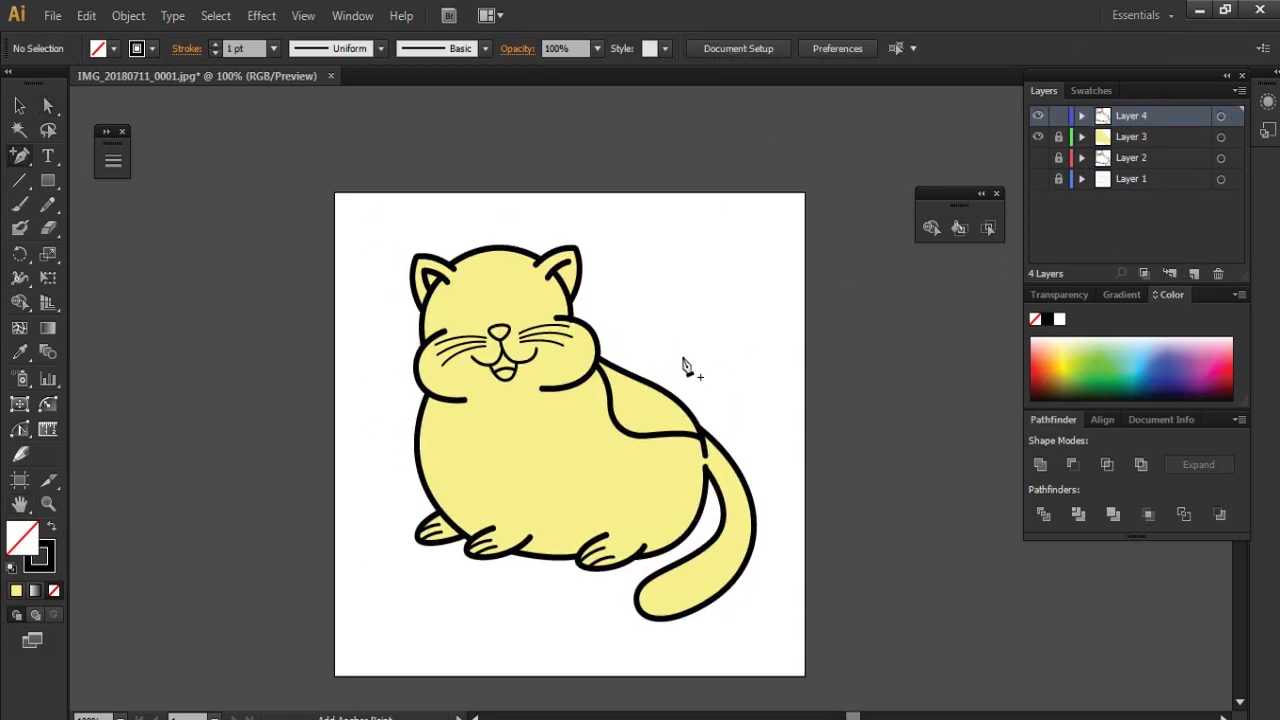
pyautogui.keyDown('ctrl'); pyautogui.click(677, 331); pyautogui.keyUp('ctrl')
pyautogui.moveTo(668, 306)
pyautogui.mouseDown()
pyautogui.moveTo(703, 323)
pyautogui.moveTo(732, 312)
pyautogui.moveTo(720, 307)
pyautogui.mouseUp()
pyautogui.hotkey('shift', 'x')
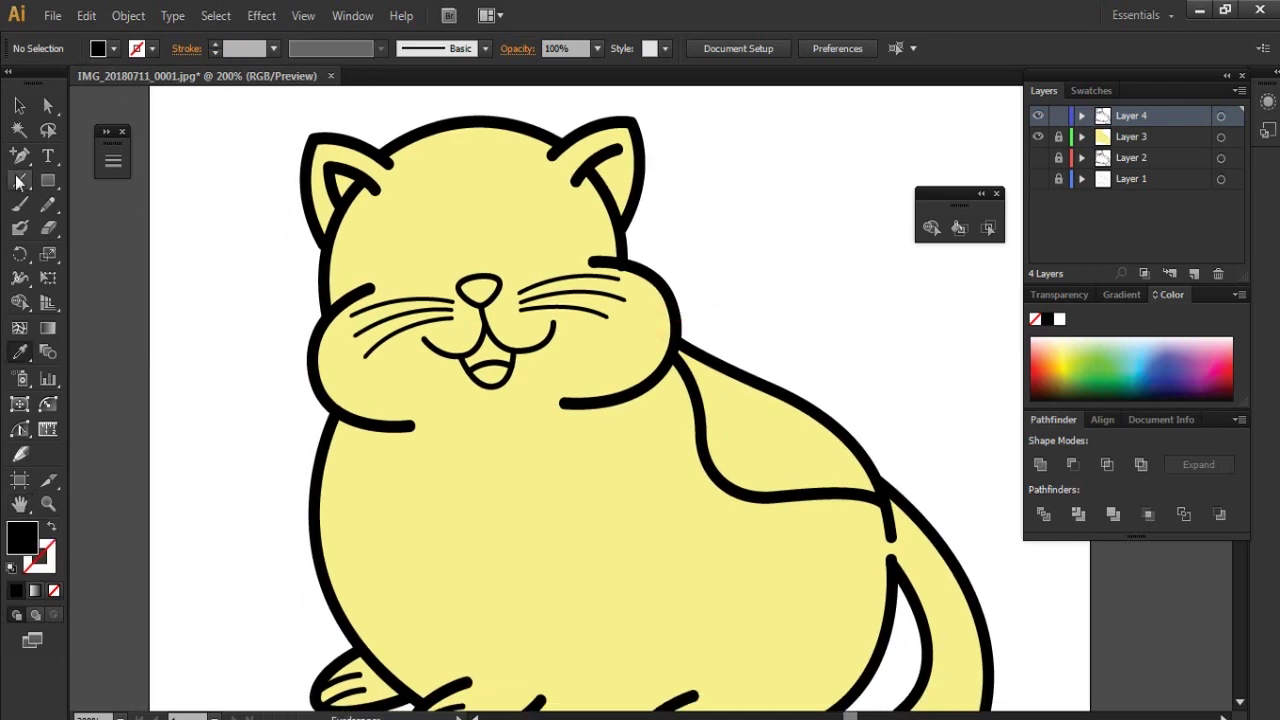
pyautogui.moveTo(48, 180); pyautogui.dragTo(100, 222)
pyautogui.moveTo(441, 275); pyautogui.dragTo(441, 277)
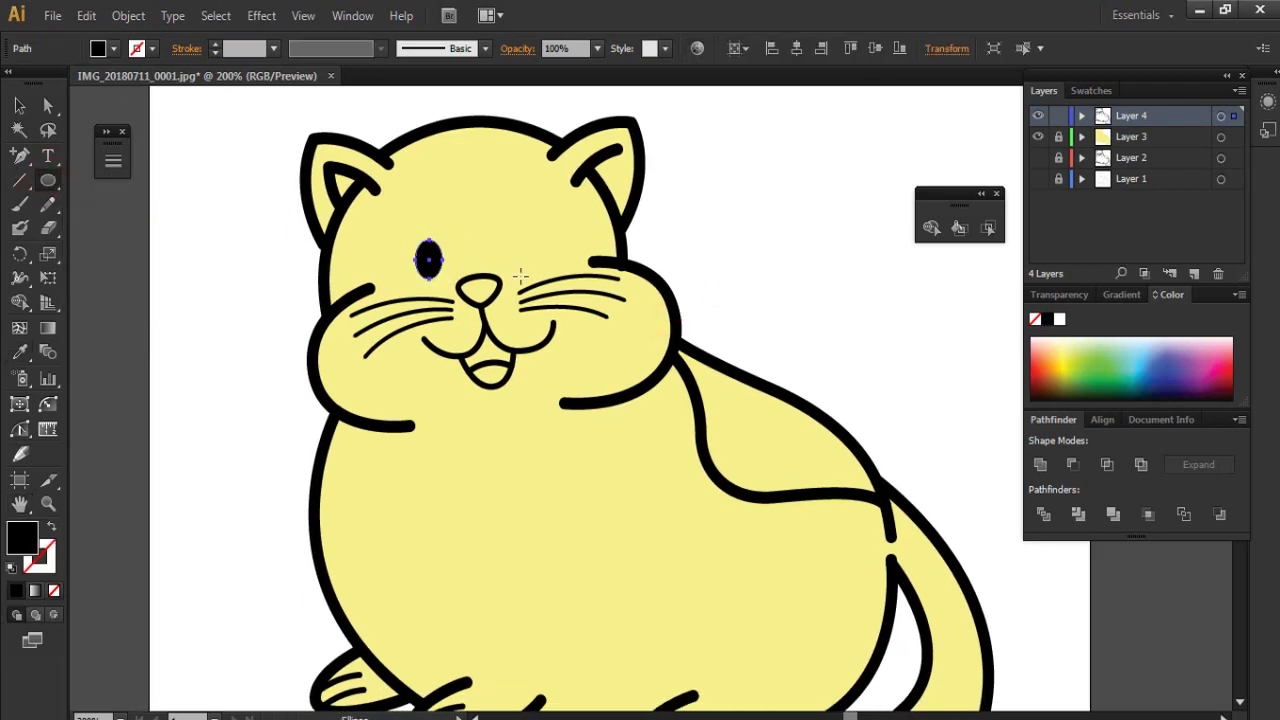
pyautogui.press('r')
# Step: Duplicate the black oval to create the cat's right eye
pyautogui.press('v')
pyautogui.hotkey('ctrl', 'shift', 'a')
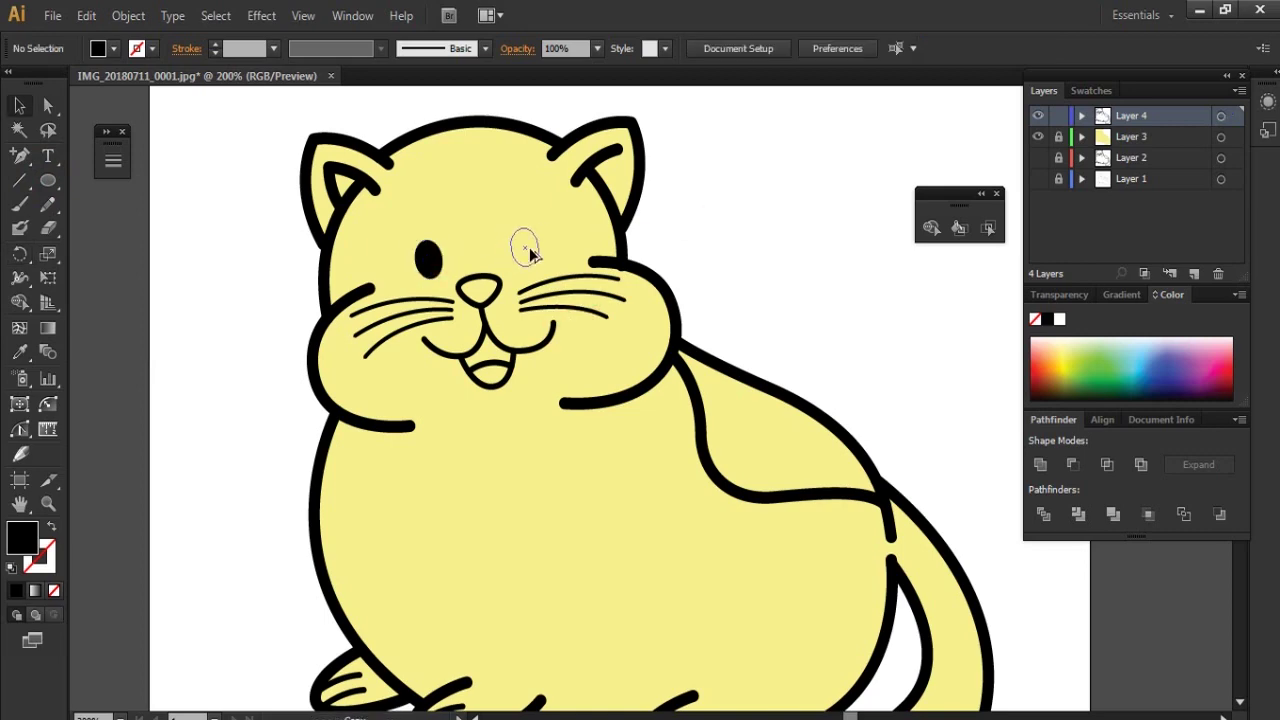
pyautogui.moveTo(529, 252); pyautogui.dragTo(529, 252)
pyautogui.hotkey('ctrl', 'shift', 'a')
pyautogui.press('a')
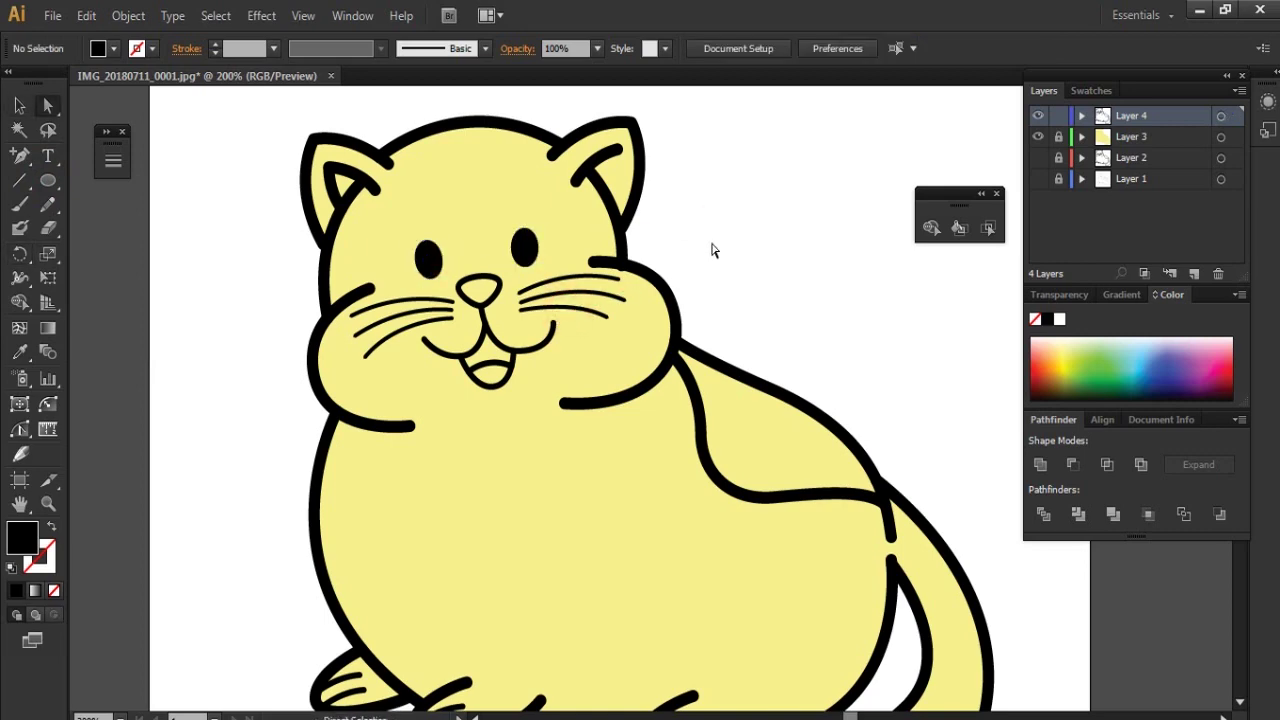
pyautogui.press('p')
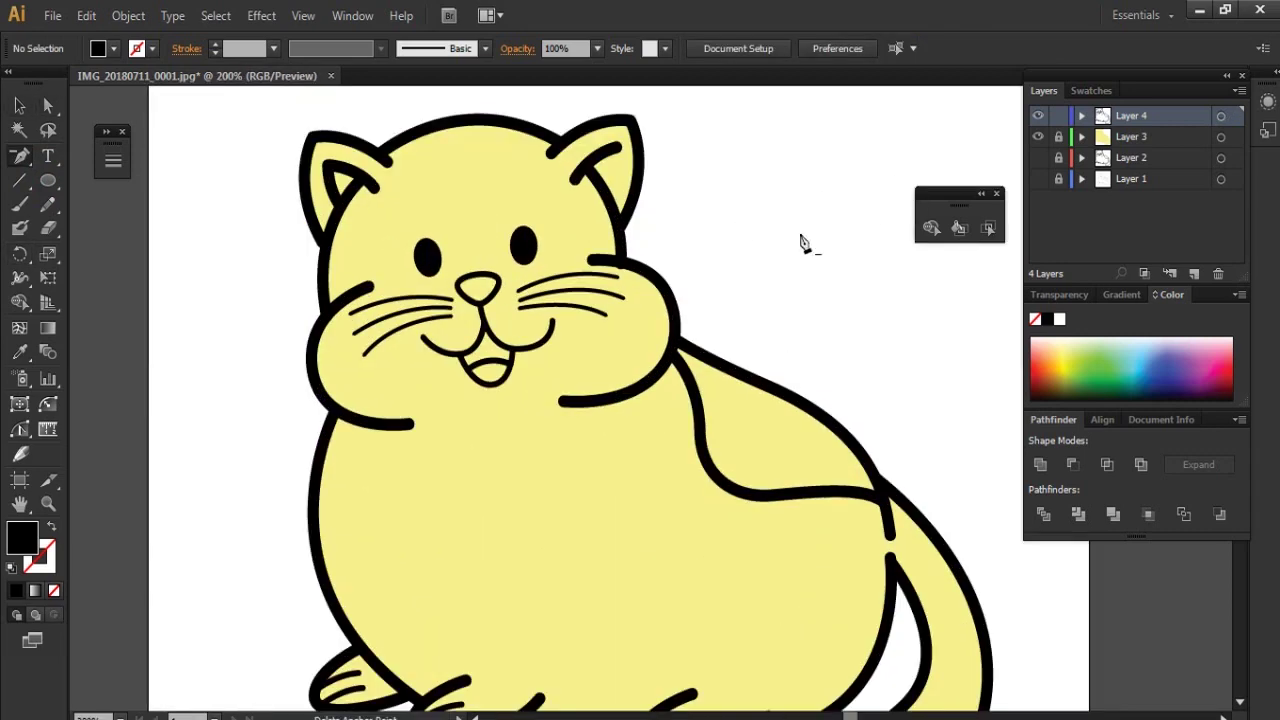
# Step: Select both black eyes on the cat's face
pyautogui.moveTo(677, 325); pyautogui.dragTo(694, 231)
pyautogui.click(760, 289)
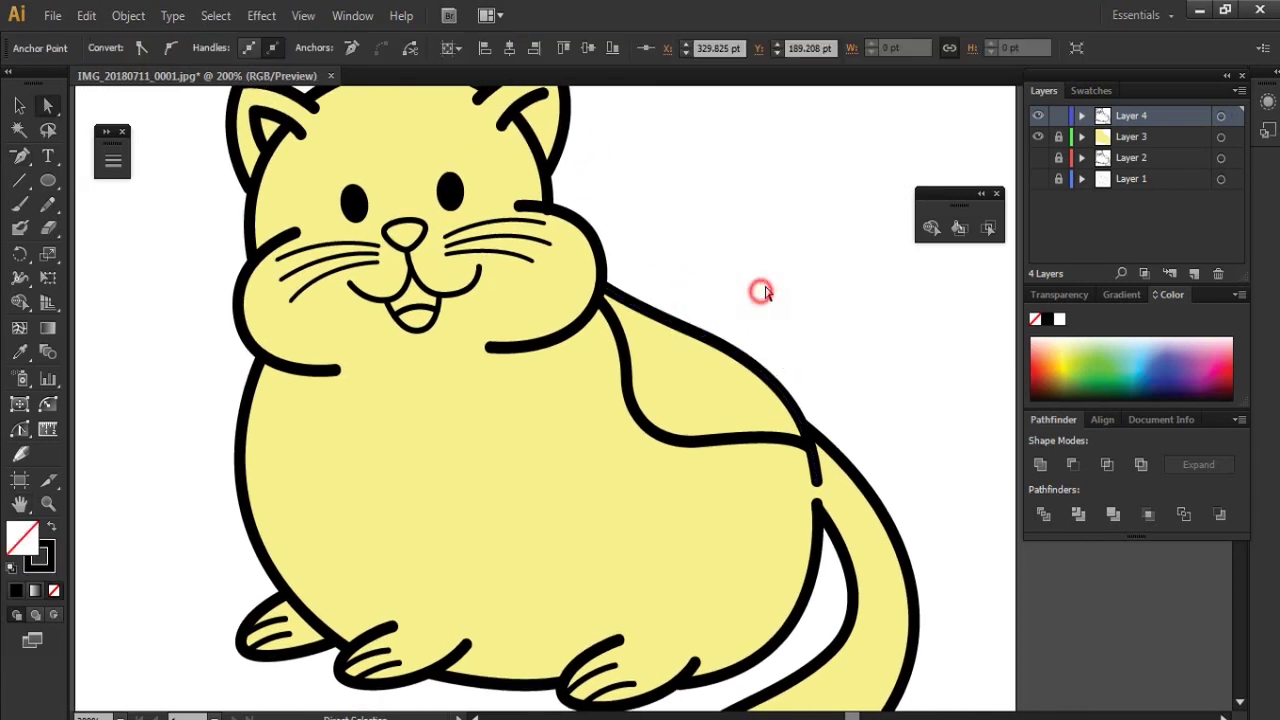
pyautogui.hotkey('ctrl', 'shift', 'a')
pyautogui.press('a')
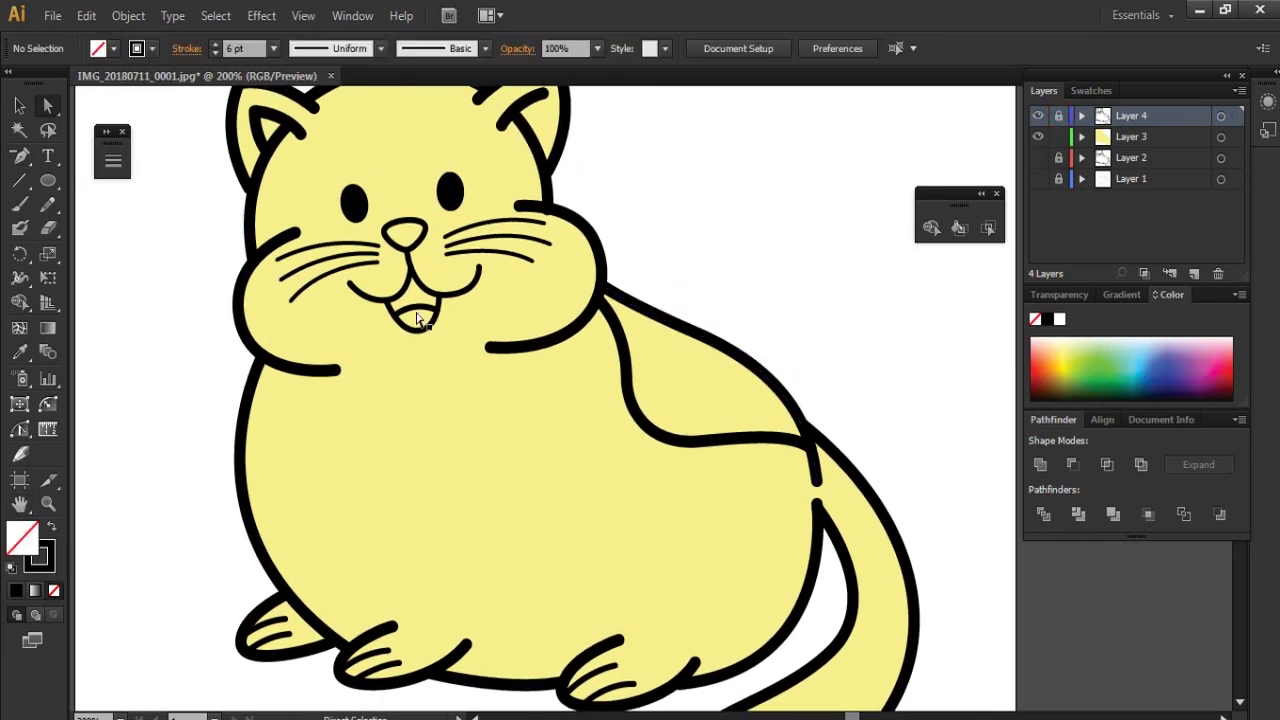
pyautogui.click(450, 198)
pyautogui.keyDown('shift'); pyautogui.click(355, 203); pyautogui.keyUp('shift')
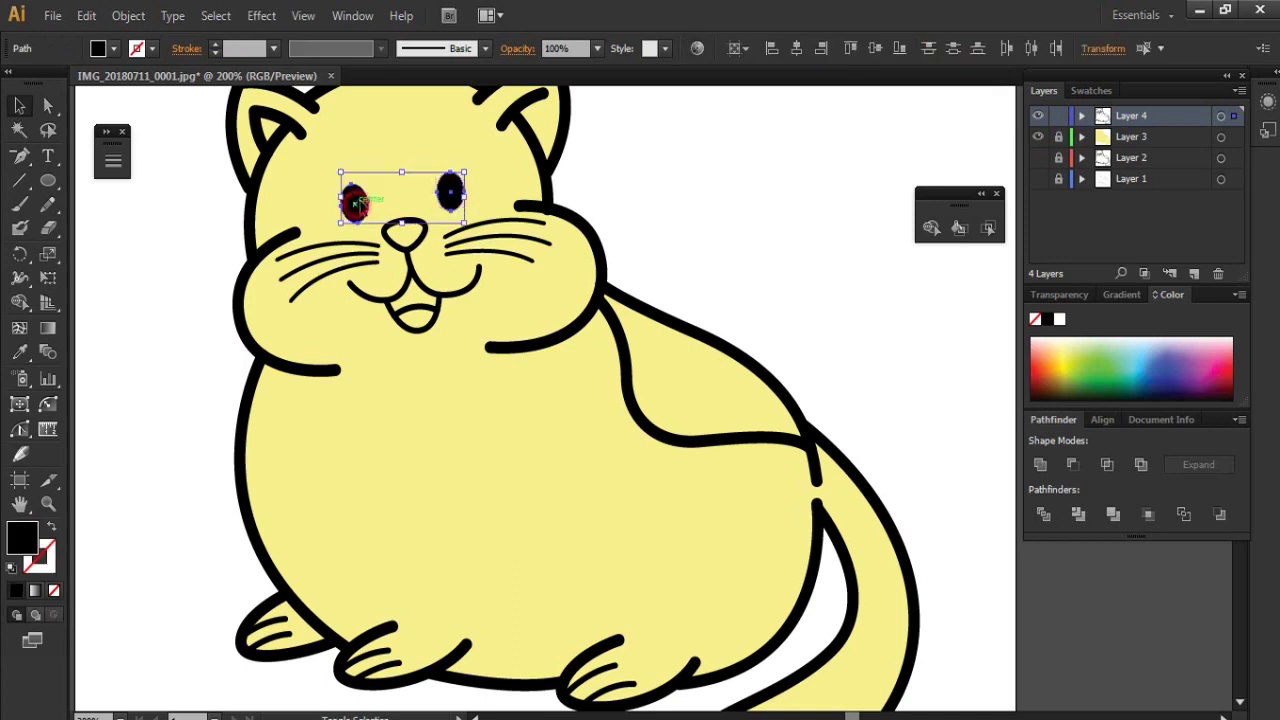
# Step: Cut the eyes from Layer 4, lock it, and paste them in place on unlocked Layer 3
pyautogui.click(1058, 116)
pyautogui.moveTo(452, 196); pyautogui.dragTo(355, 203)
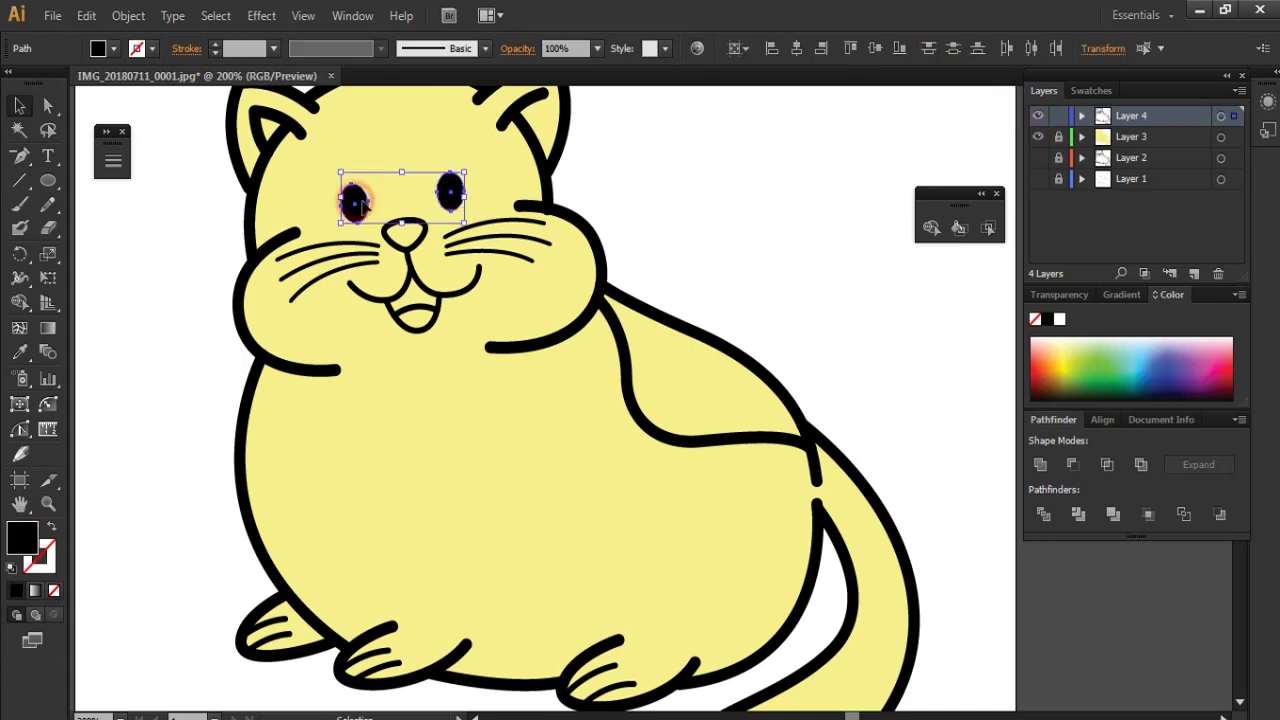
pyautogui.hotkey('ctrl', 'x')
pyautogui.click(1058, 116)
pyautogui.click(1058, 136)
pyautogui.click(1132, 137)
pyautogui.hotkey('ctrl', 'f')
# Step: Fill the cat's nose with a light salmon orange
pyautogui.click(1058, 136)
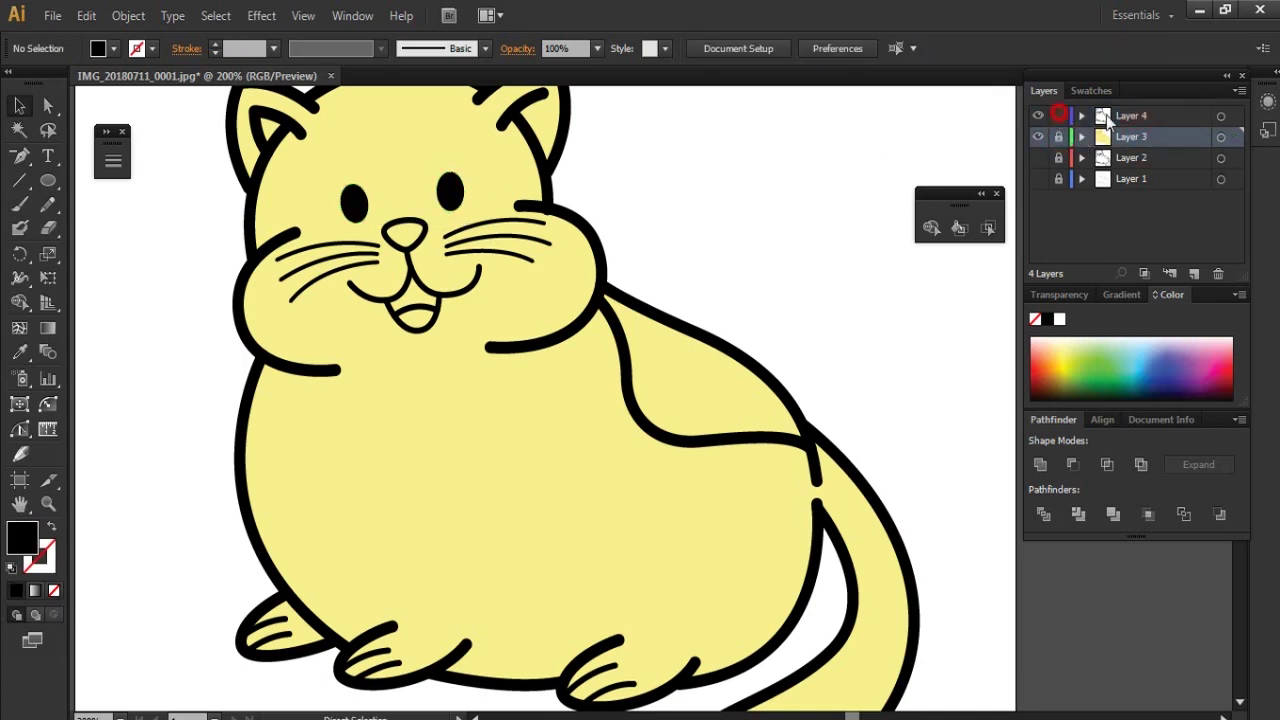
pyautogui.click(1058, 136)
pyautogui.click(405, 236)
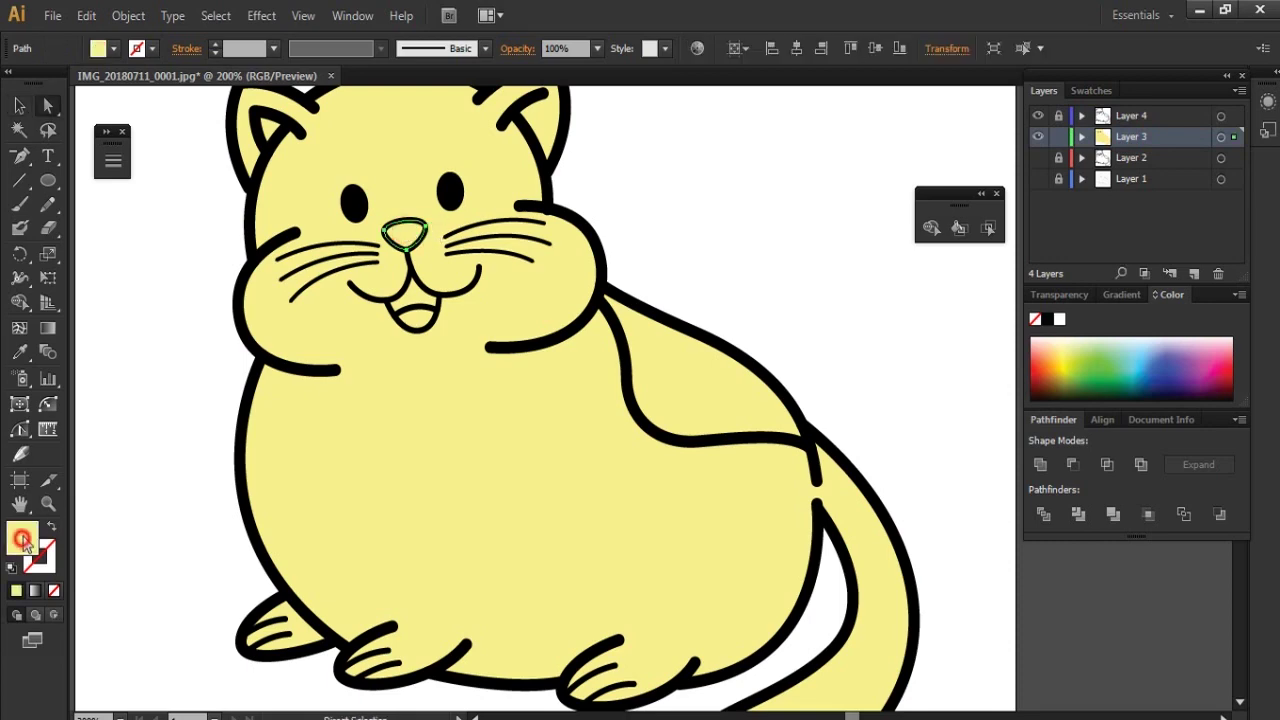
pyautogui.doubleClick(23, 537)
pyautogui.moveTo(663, 430); pyautogui.dragTo(663, 472)
pyautogui.moveTo(552, 260); pyautogui.dragTo(571, 259)
pyautogui.click(842, 252)
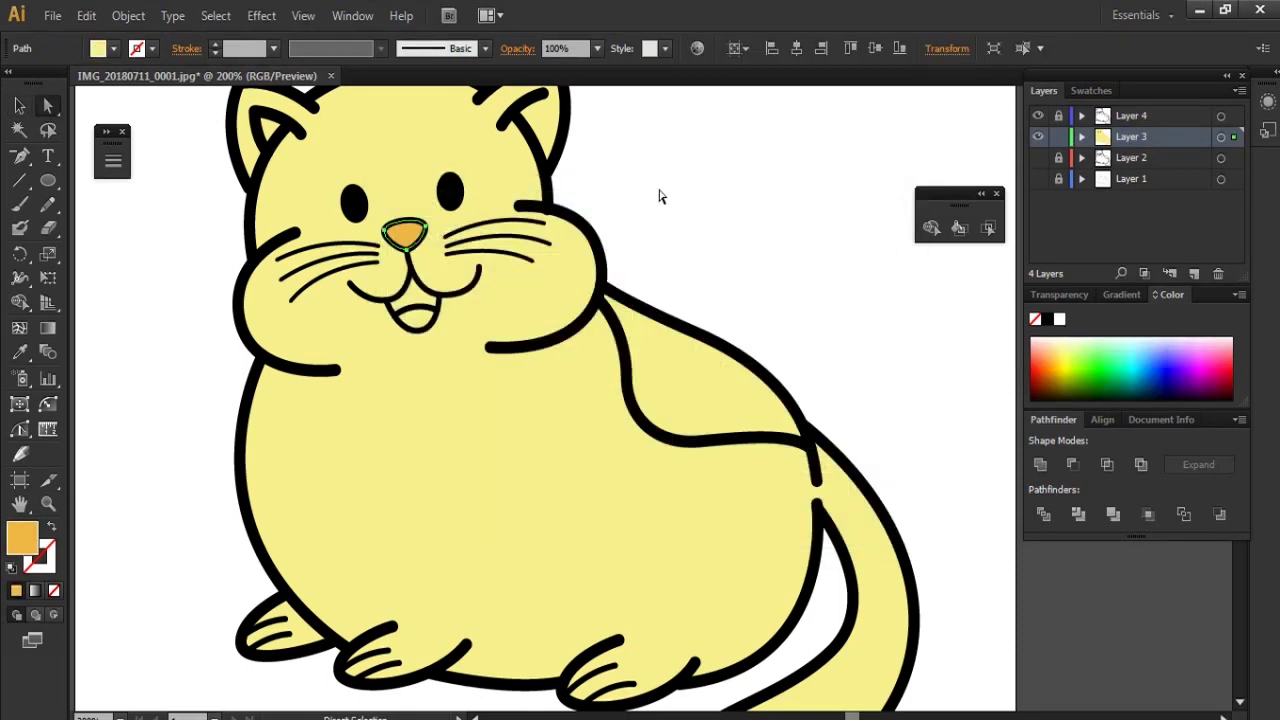
pyautogui.doubleClick(23, 537)
pyautogui.moveTo(660, 462); pyautogui.dragTo(660, 488)
pyautogui.click(520, 257)
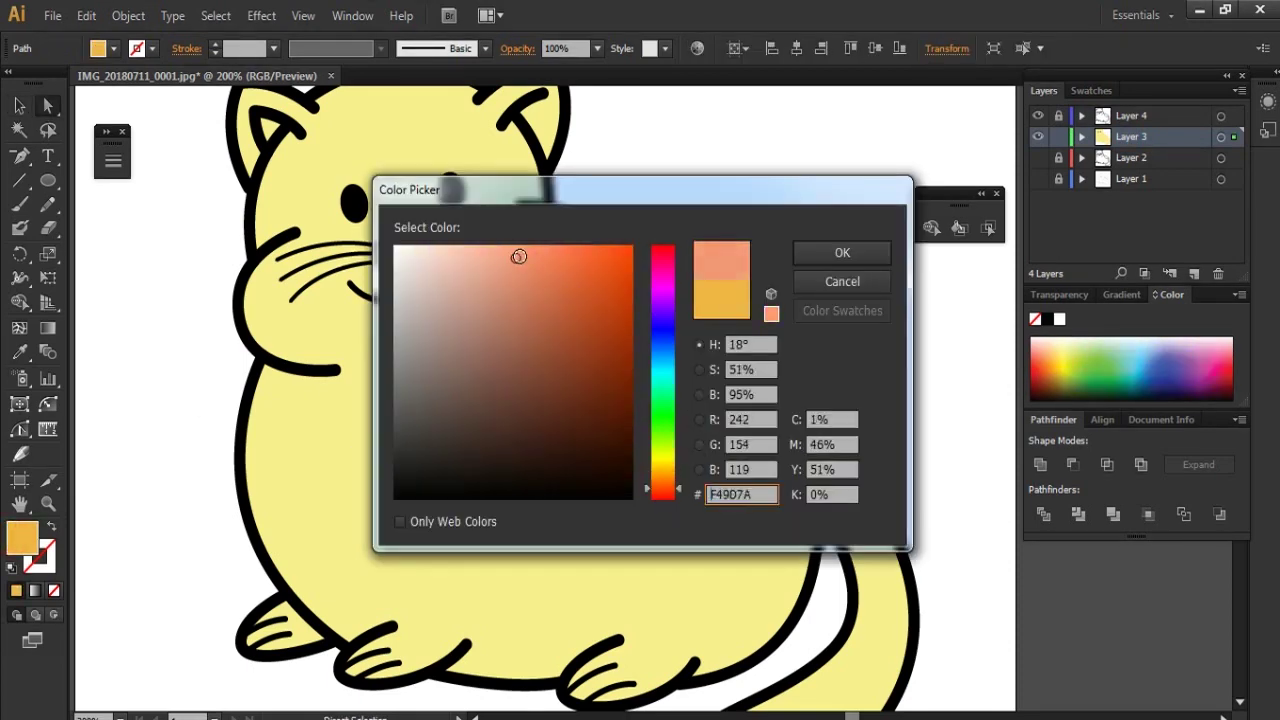
pyautogui.click(842, 252)
# Step: Fill the tongue with a darker orange based on the nose colour
pyautogui.click(654, 186)
pyautogui.click(418, 320)
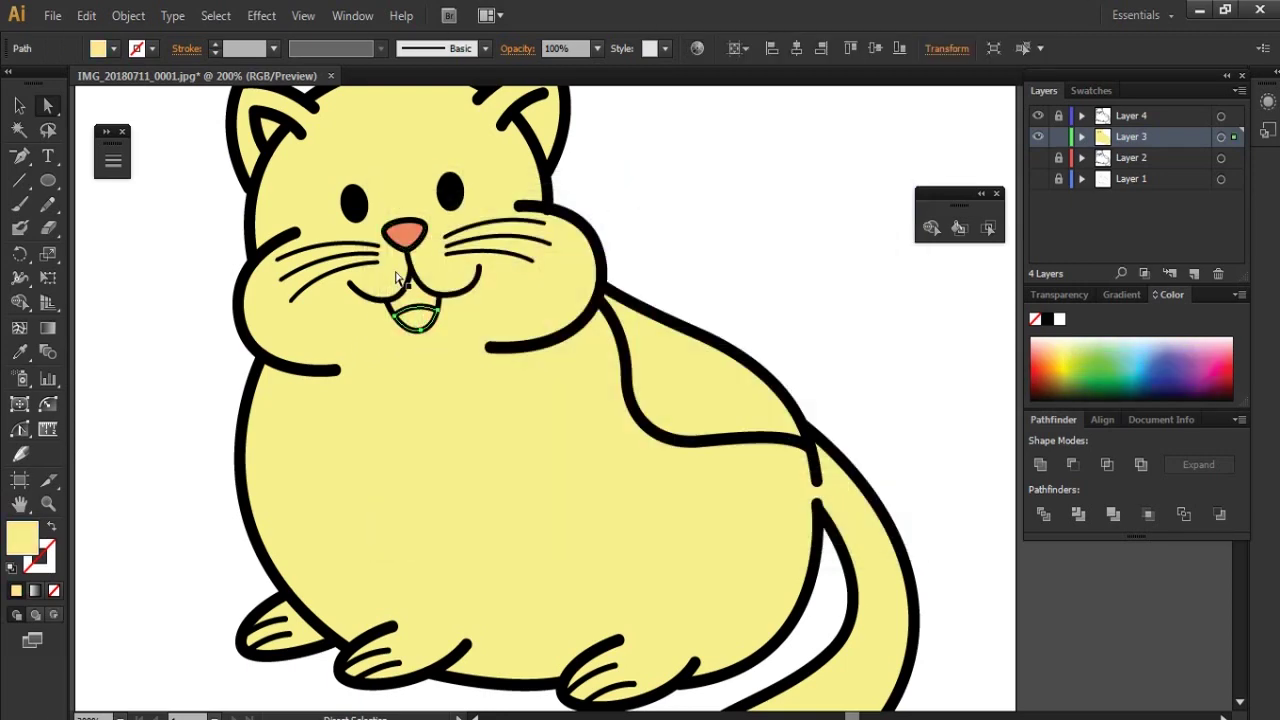
pyautogui.press('i')
pyautogui.click(410, 228)
pyautogui.doubleClick(23, 537)
pyautogui.click(556, 276)
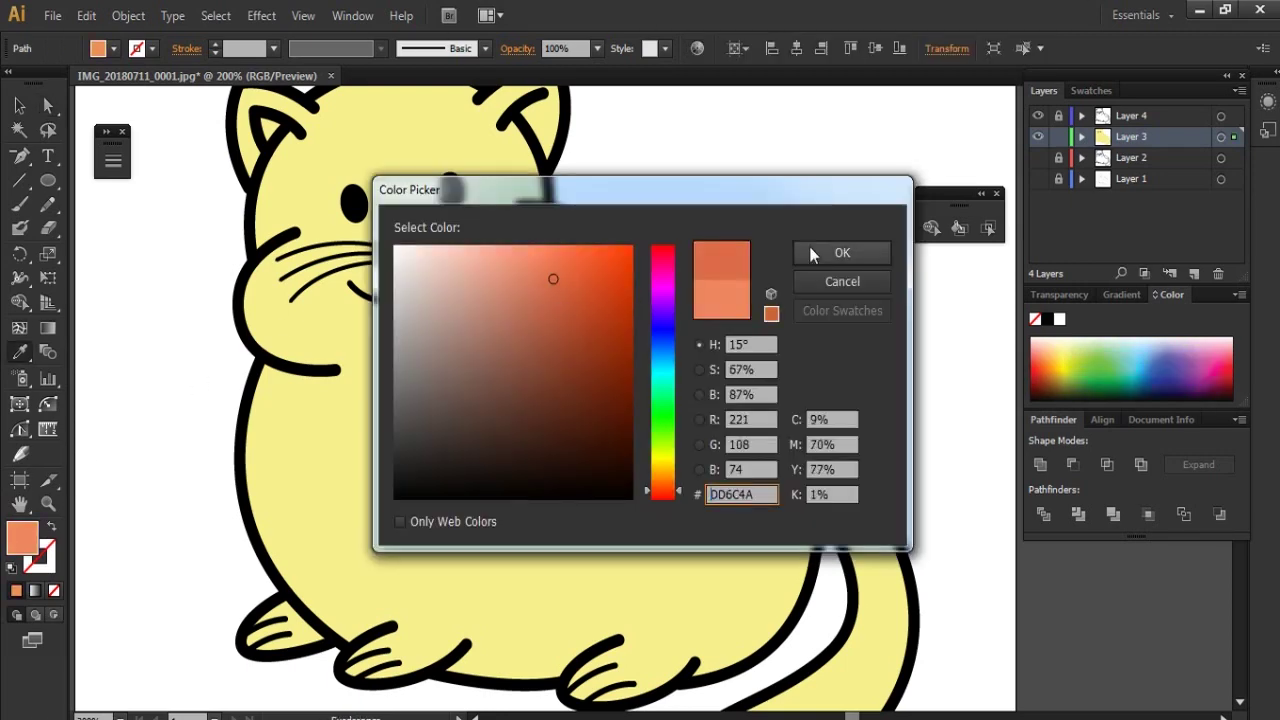
pyautogui.click(842, 252)
# Step: Fill the mouth interior with dark brown
pyautogui.press('a')
pyautogui.click(410, 305)
pyautogui.click(418, 318)
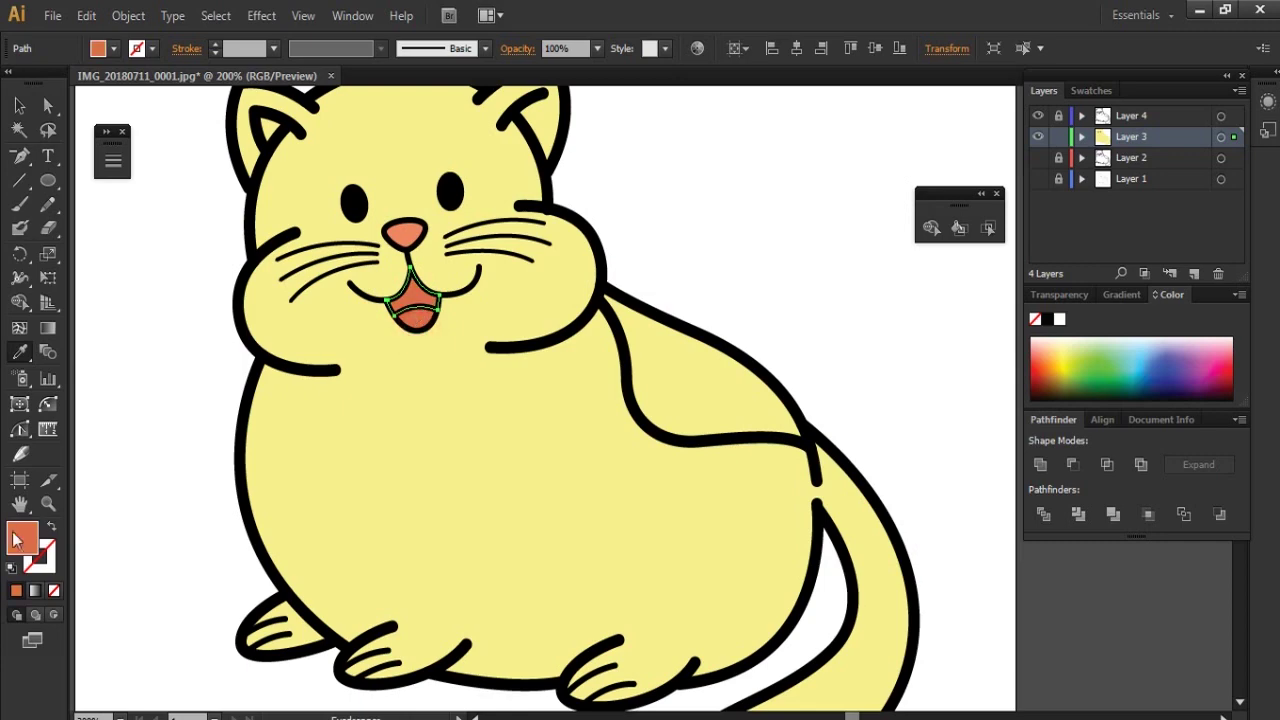
pyautogui.doubleClick(23, 537)
pyautogui.click(571, 371)
pyautogui.click(842, 252)
pyautogui.press('a')
pyautogui.click(741, 260)
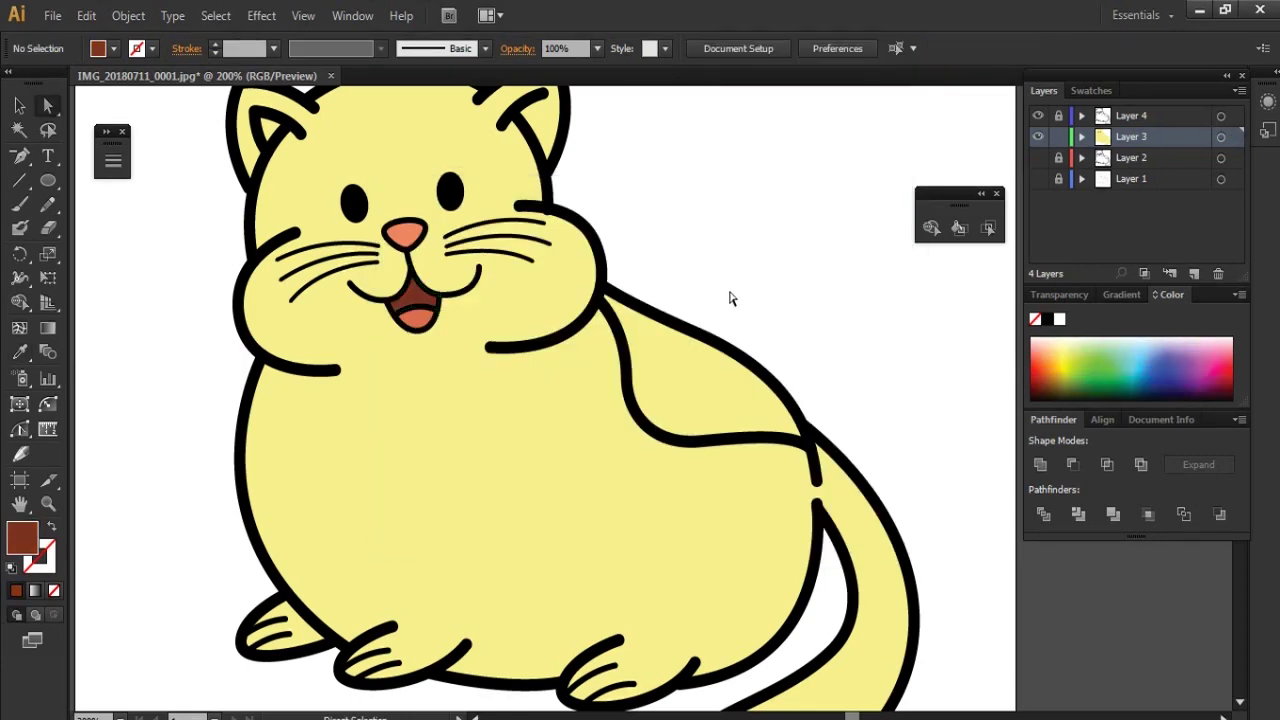
pyautogui.click(684, 388)
pyautogui.doubleClick(23, 537)
# Step: Give the back shading patch a dark olive fill
pyautogui.click(540, 343)
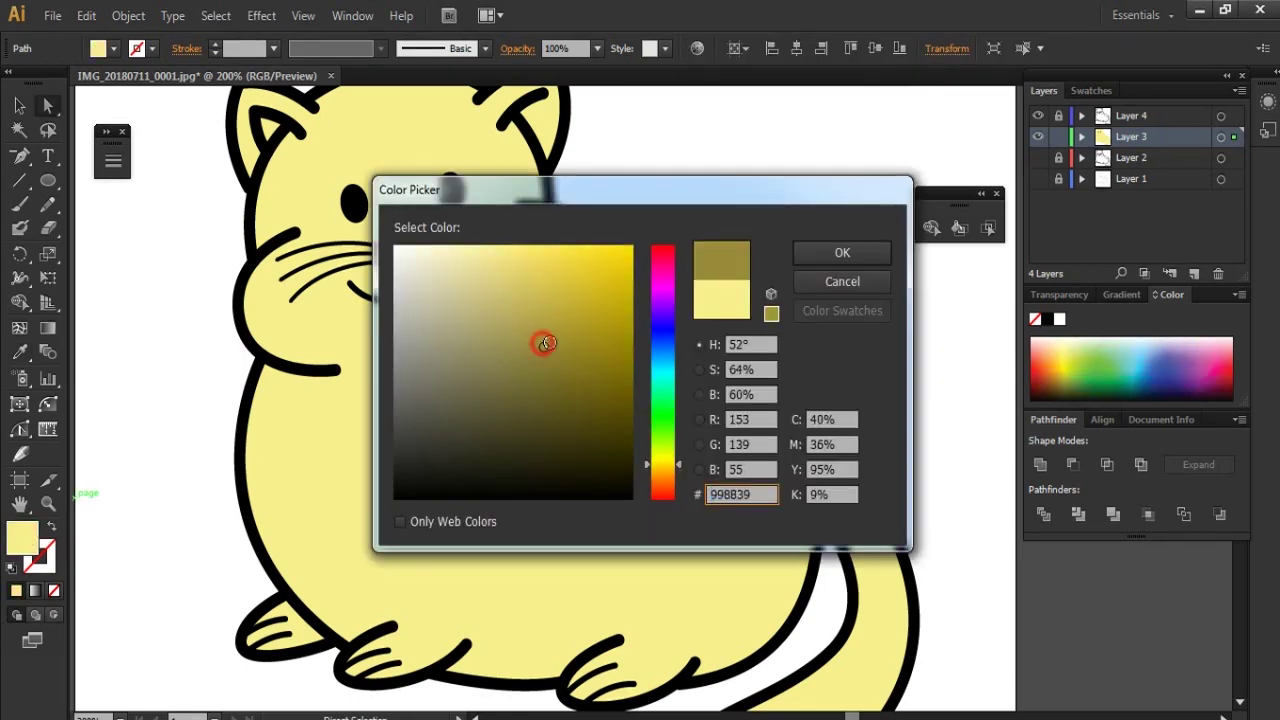
pyautogui.click(846, 251)
pyautogui.click(741, 260)
pyautogui.hotkey('ctrl', '1')
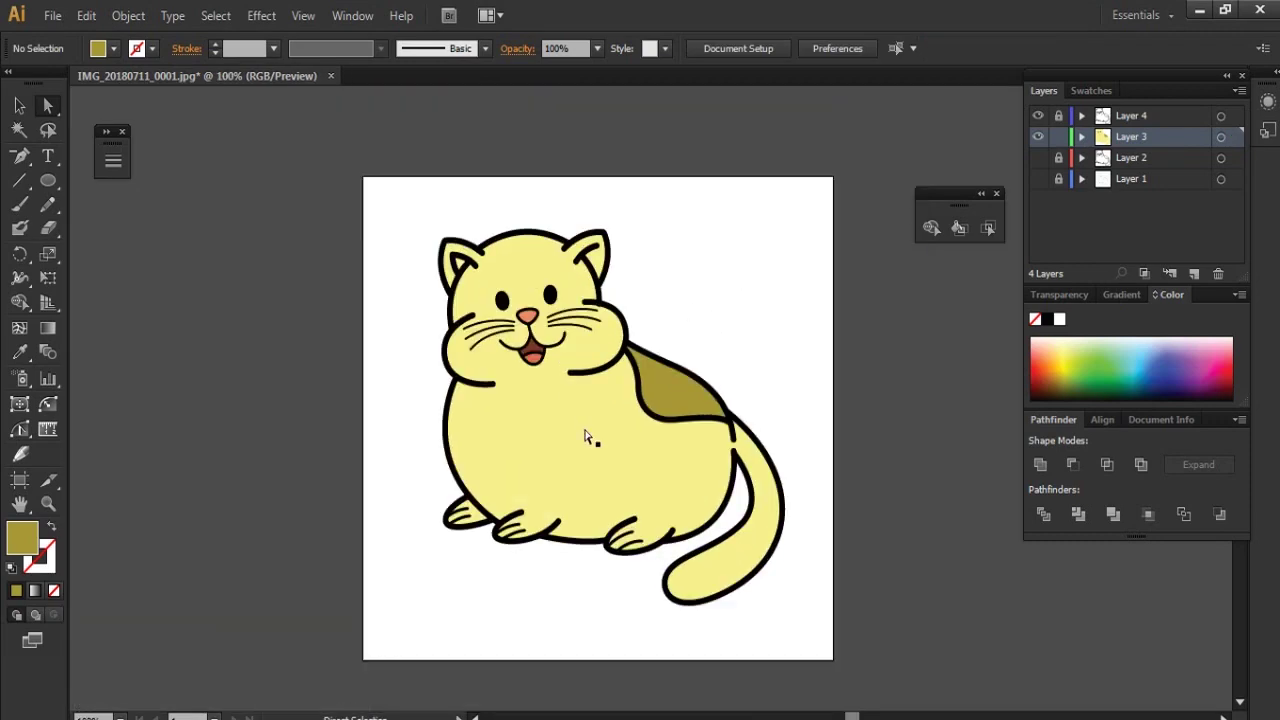
# Step: Recolour the cat's body a pale light yellow
pyautogui.click(585, 433)
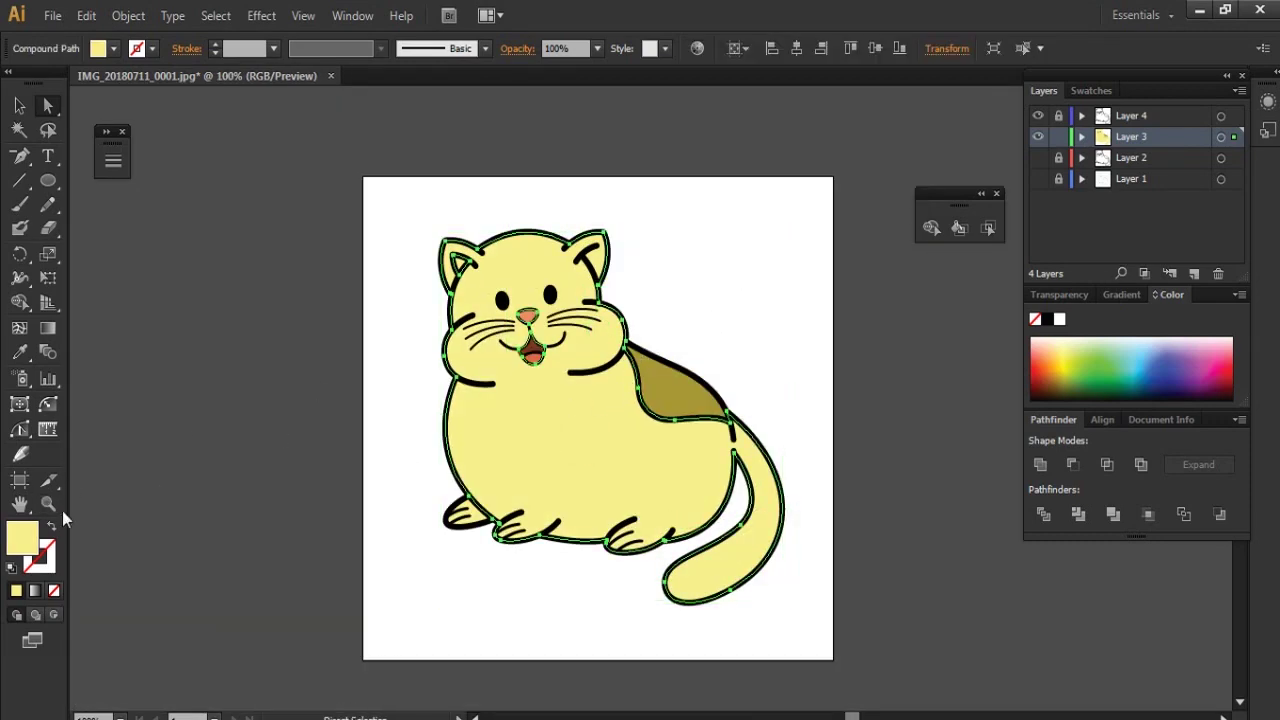
pyautogui.doubleClick(23, 537)
pyautogui.click(460, 249)
pyautogui.click(830, 252)
pyautogui.click(718, 297)
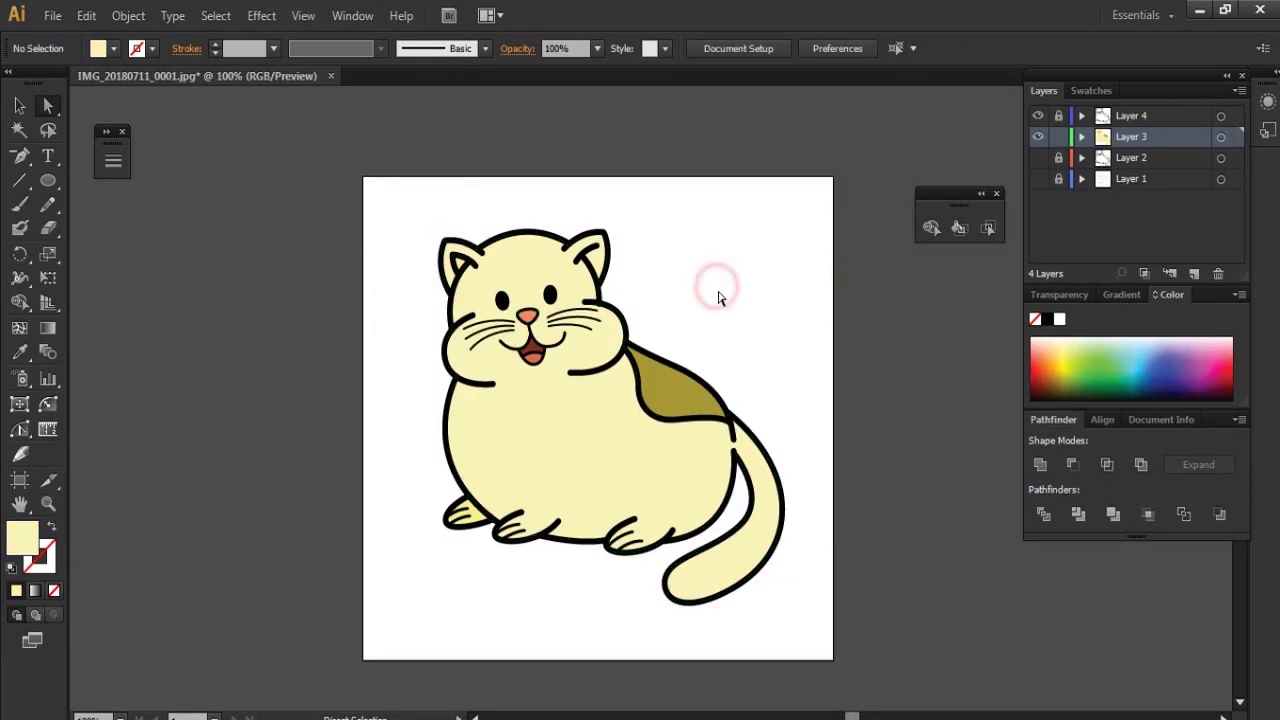
# Step: Lighten the back patch to a yellow-green shade
pyautogui.click(679, 400)
pyautogui.doubleClick(23, 537)
pyautogui.click(531, 289)
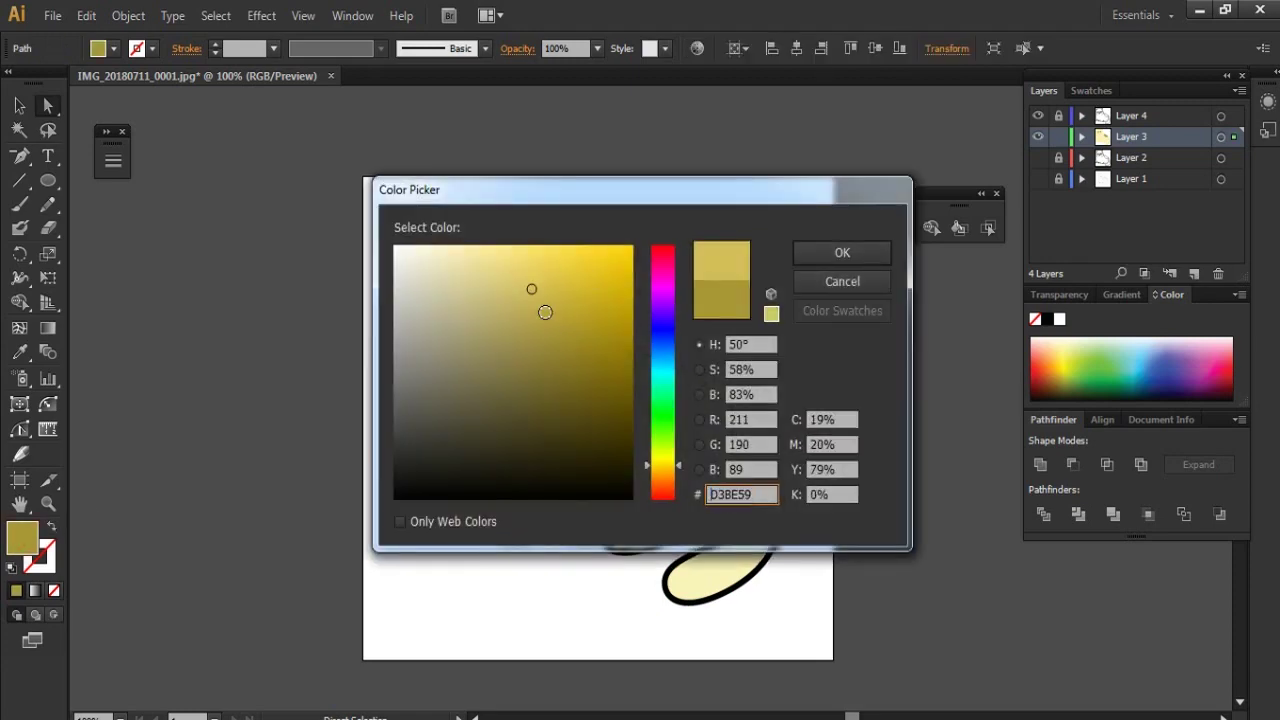
pyautogui.click(672, 455)
pyautogui.click(842, 252)
# Step: Lock Layer 3, unlock Layer 4, and raise the end point of the right ear's inner line
pyautogui.click(700, 277)
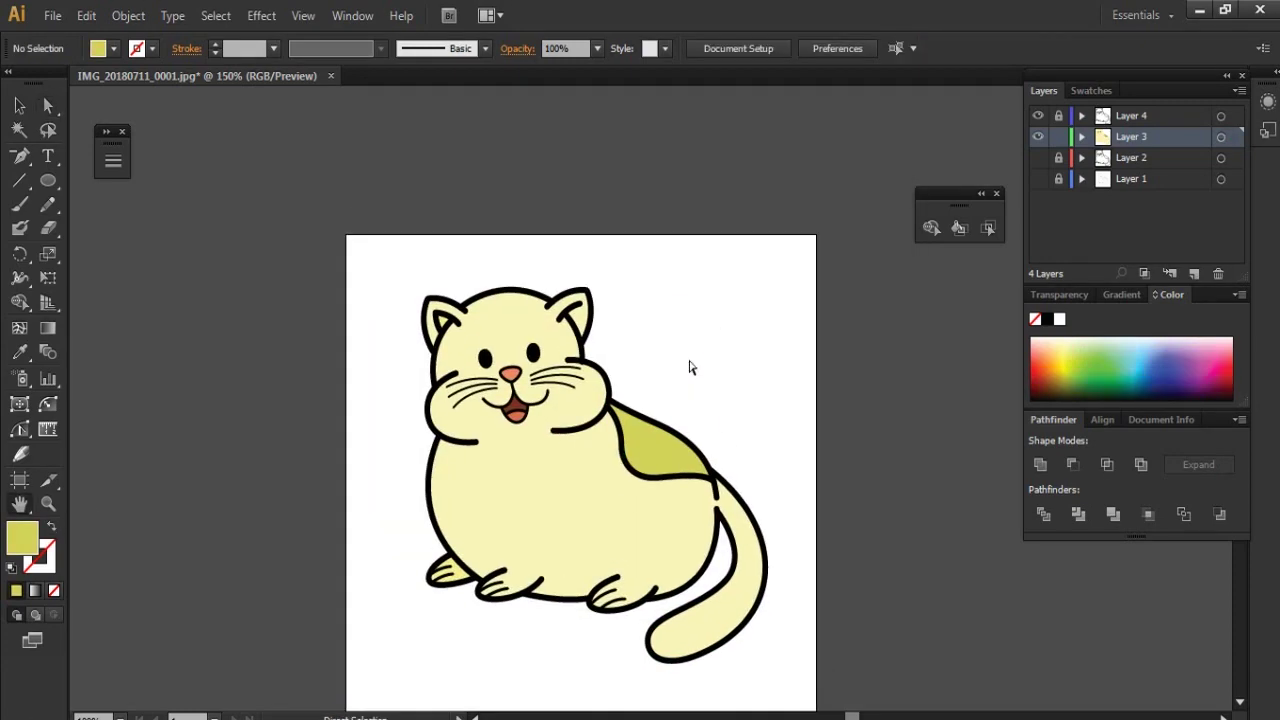
pyautogui.moveTo(613, 310)
pyautogui.mouseDown()
pyautogui.moveTo(692, 340)
pyautogui.moveTo(770, 252)
pyautogui.mouseUp()
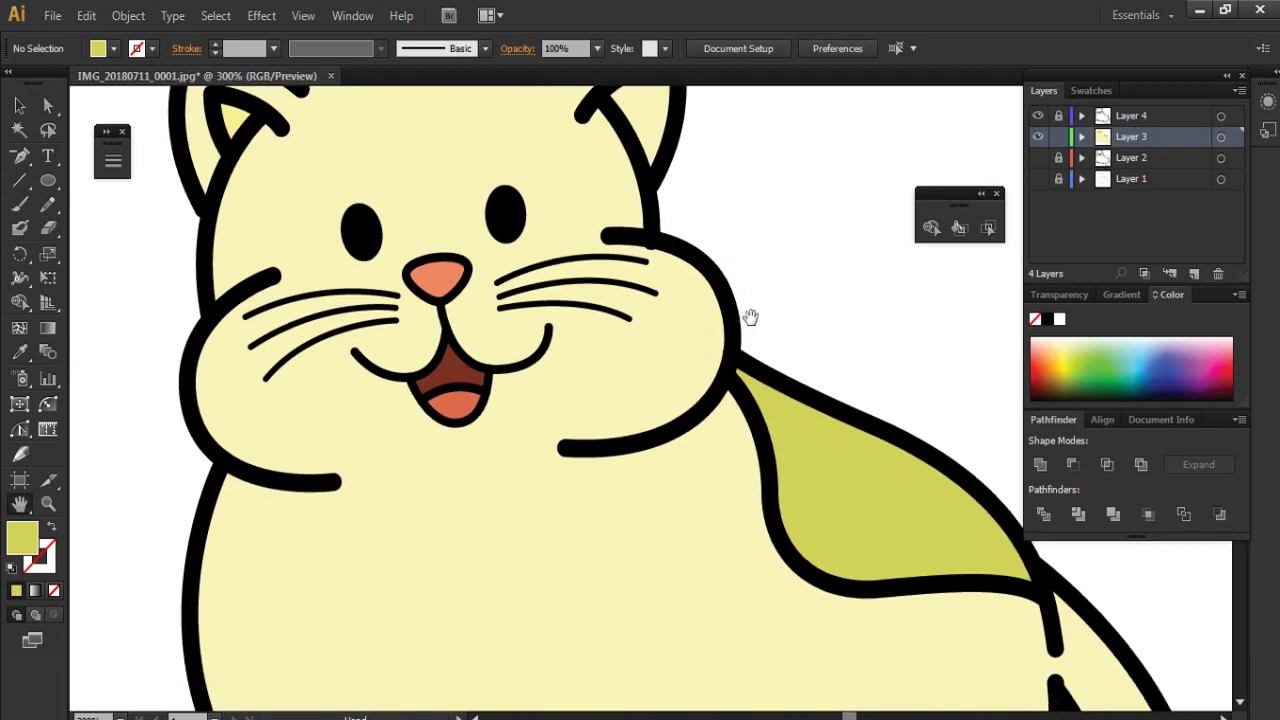
pyautogui.click(1060, 137)
pyautogui.click(1058, 116)
pyautogui.press('a')
pyautogui.click(628, 252)
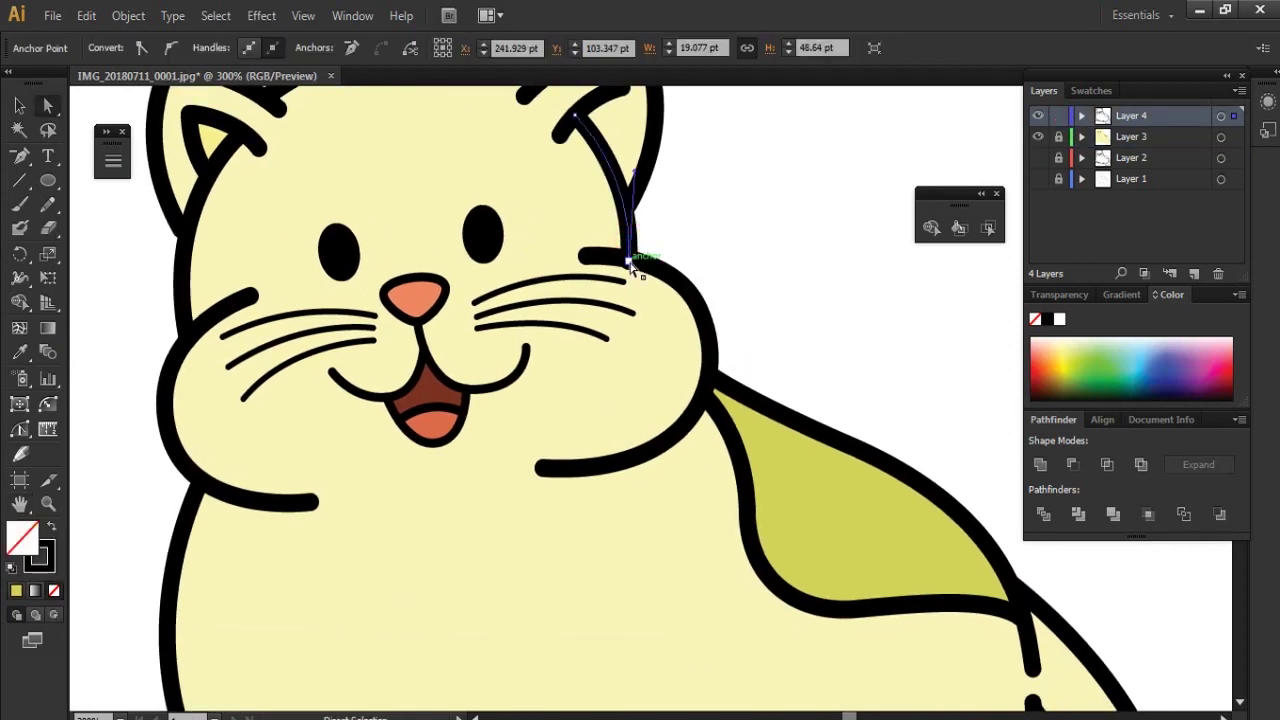
pyautogui.click(716, 238)
pyautogui.moveTo(726, 229); pyautogui.dragTo(710, 317)
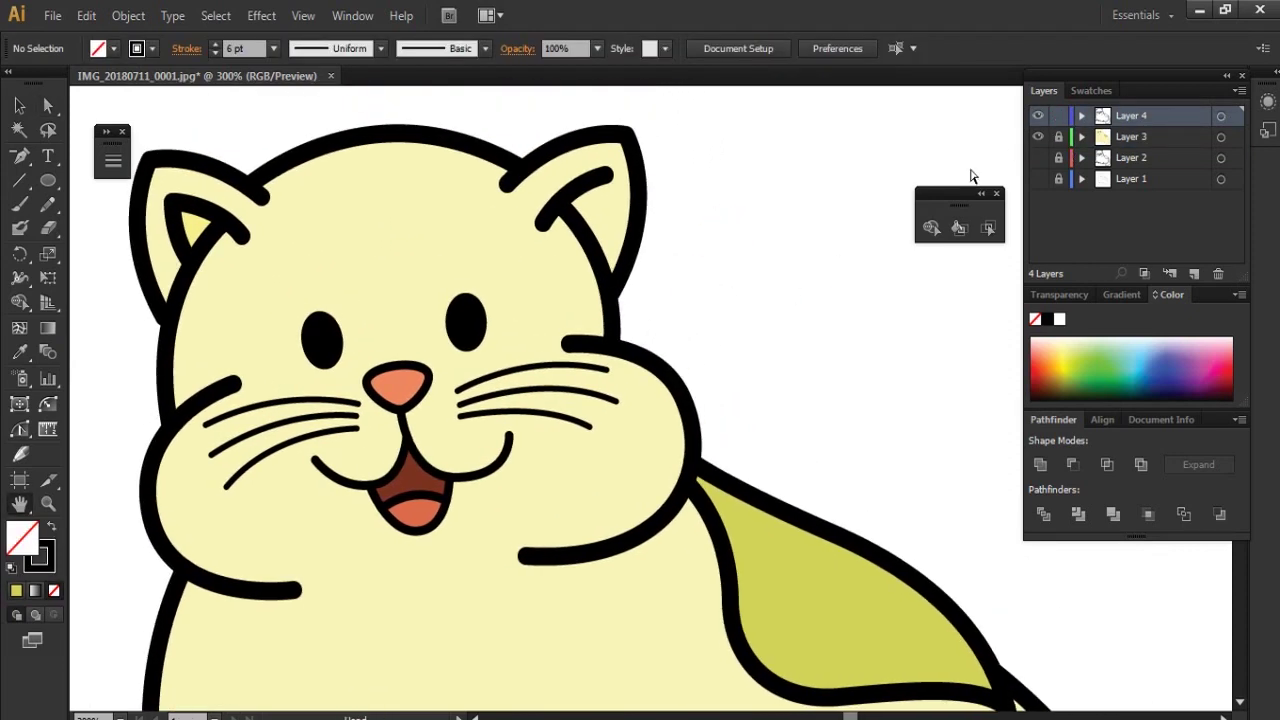
pyautogui.click(606, 195)
pyautogui.moveTo(607, 195); pyautogui.dragTo(604, 196)
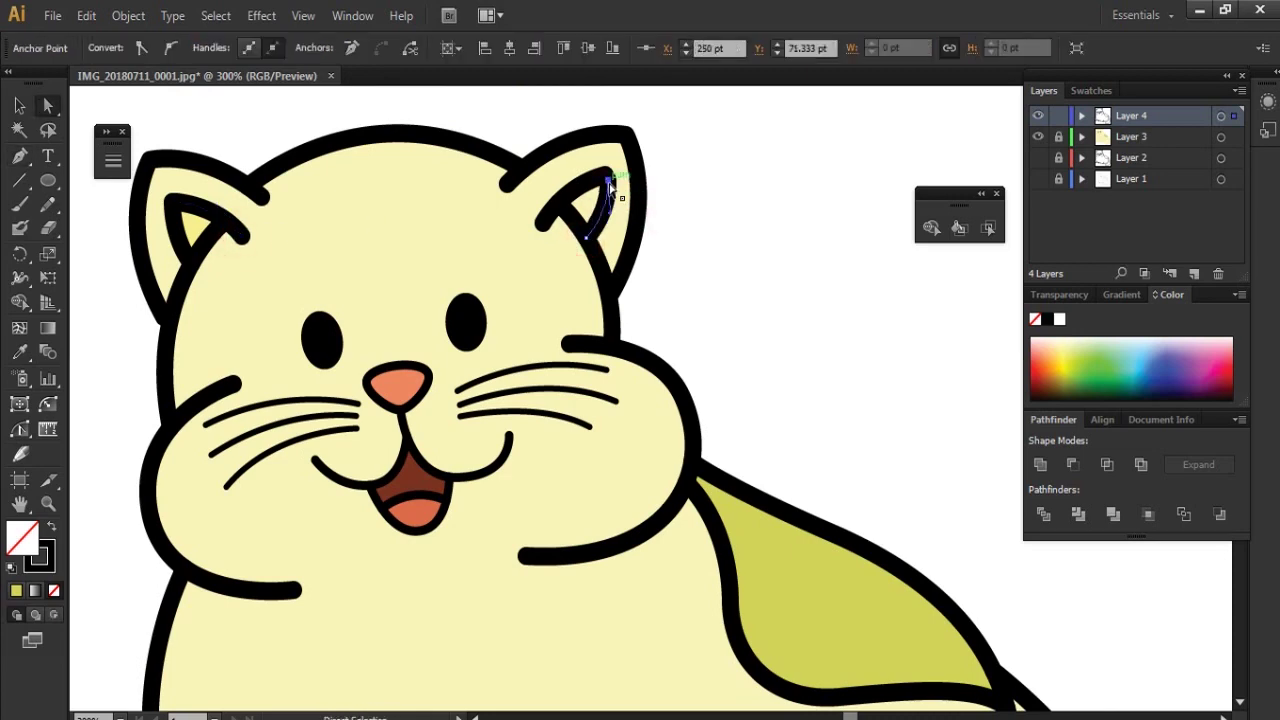
pyautogui.click(980, 135)
# Step: Fill the left ear's inner triangle with yellow-green DDD36F
pyautogui.click(200, 232)
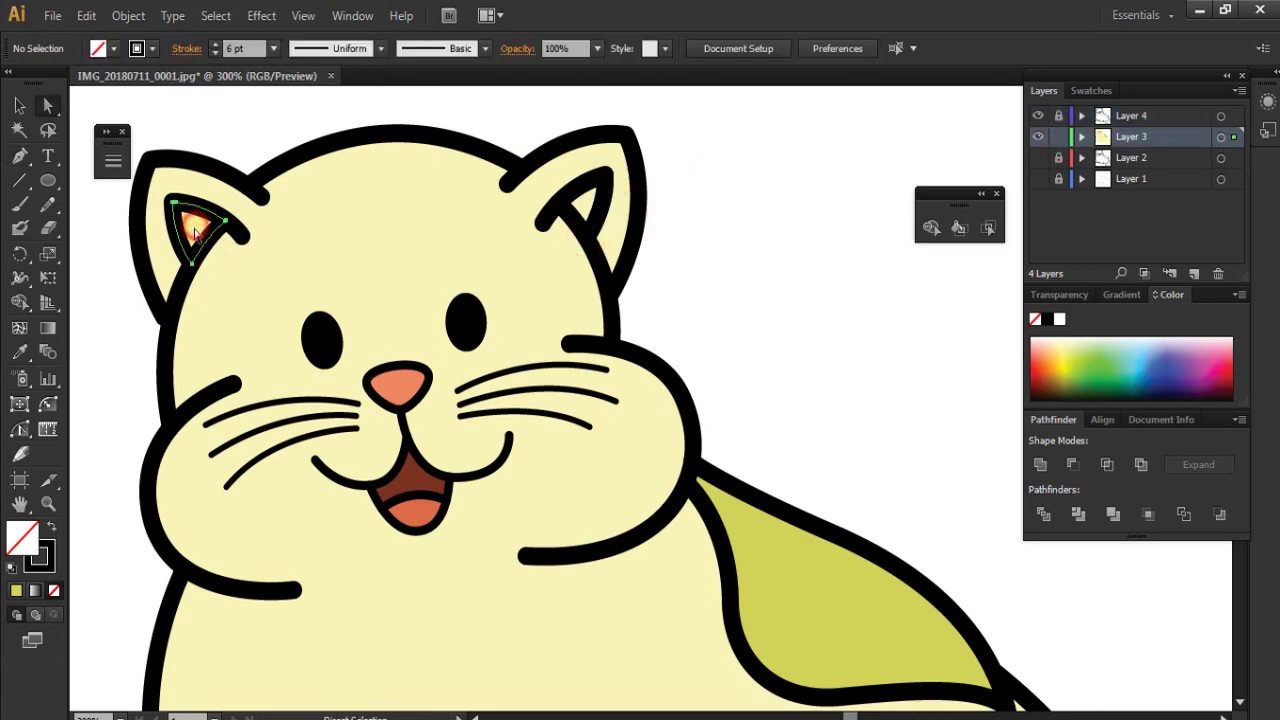
pyautogui.doubleClick(22, 537)
pyautogui.click(514, 276)
pyautogui.press('Return')
pyautogui.click(731, 251)
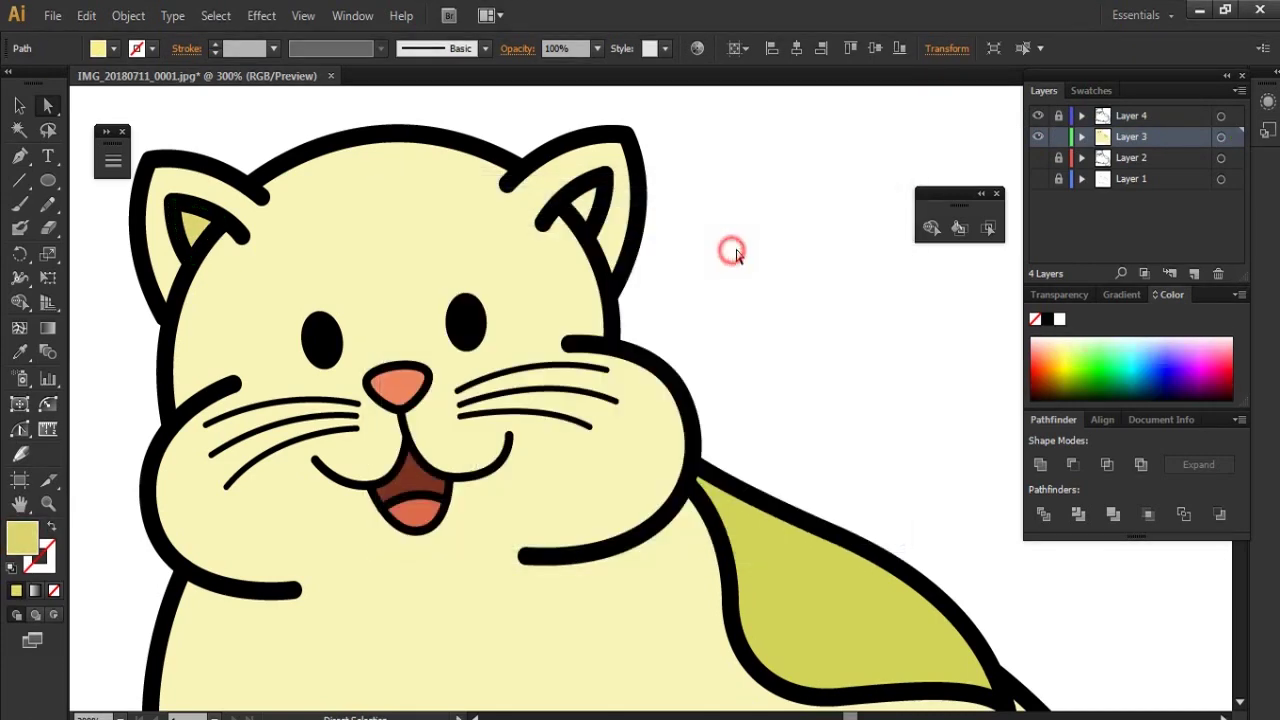
# Step: Draw a Pen cutting line along the right ear's inner edge
pyautogui.moveTo(656, 312); pyautogui.dragTo(650, 355)
pyautogui.keyDown('ctrl'); pyautogui.click(597, 283); pyautogui.keyUp('ctrl')
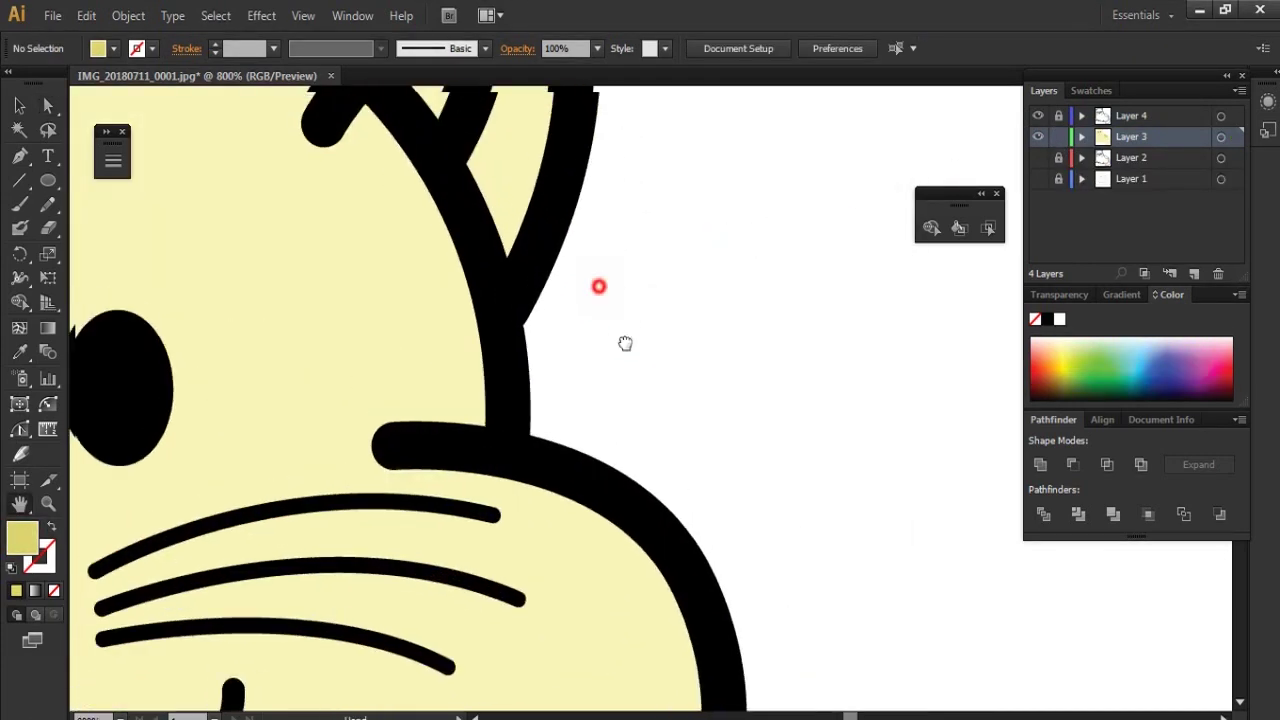
pyautogui.keyDown('ctrl'); pyautogui.click(623, 343); pyautogui.keyUp('ctrl')
pyautogui.press('/')
pyautogui.moveTo(493, 374); pyautogui.dragTo(538, 489)
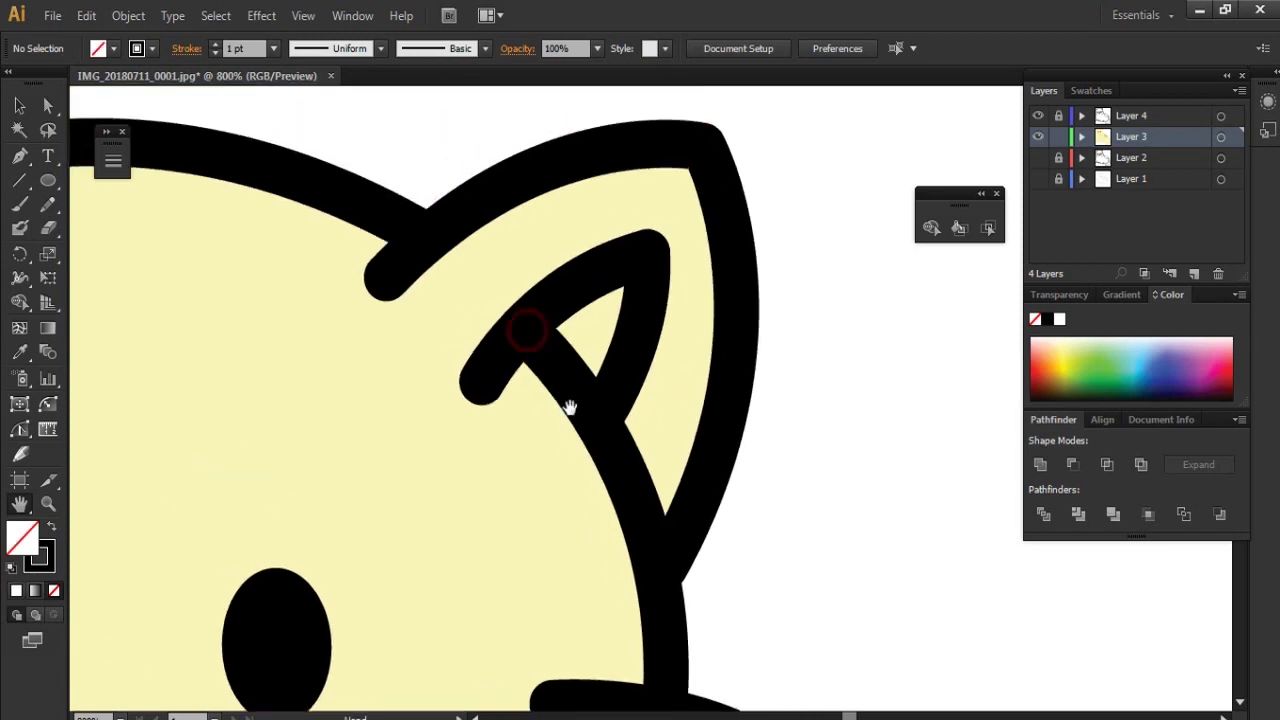
pyautogui.press('p')
pyautogui.click(516, 339)
pyautogui.click(648, 251)
pyautogui.click(644, 262)
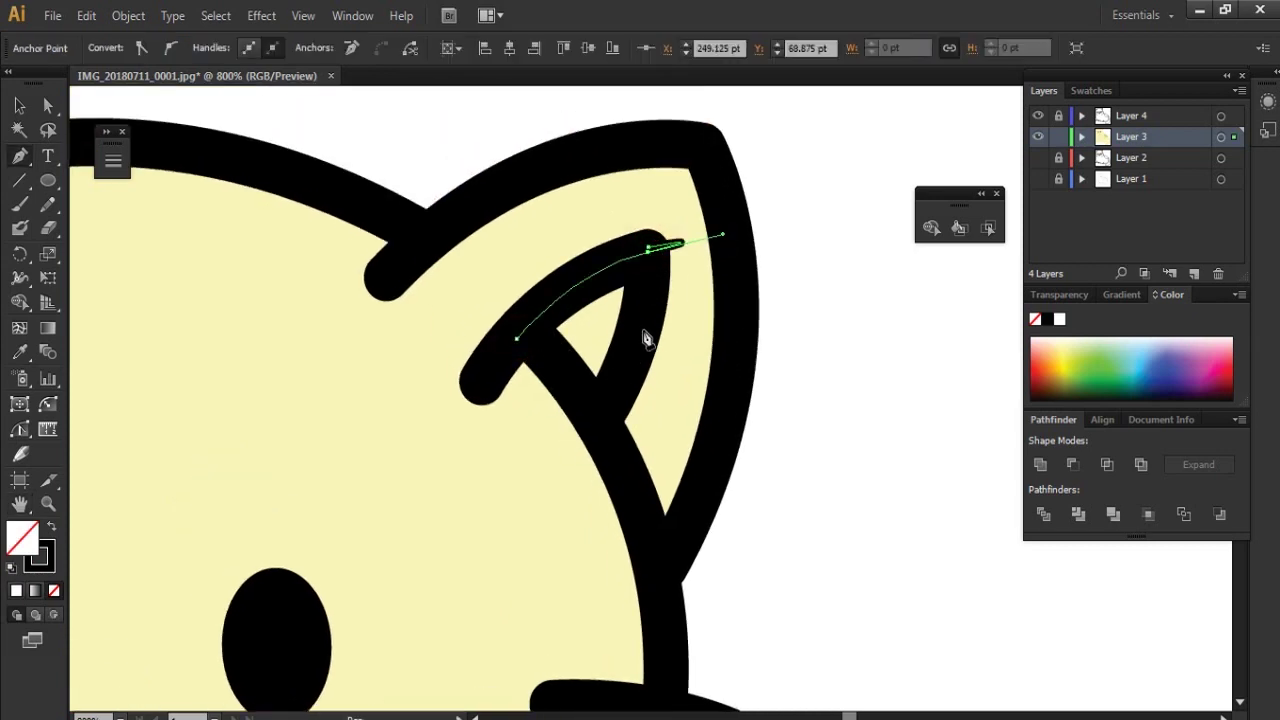
pyautogui.click(106, 131)
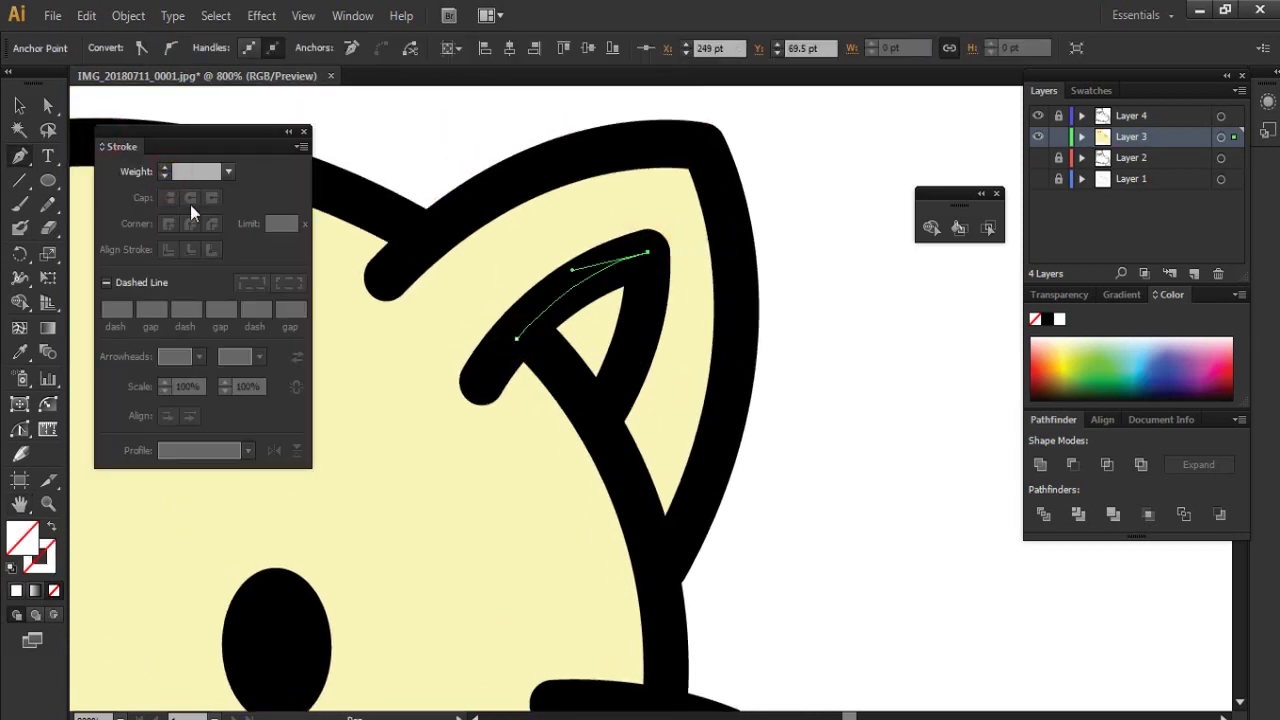
pyautogui.click(588, 421)
pyautogui.click(516, 339)
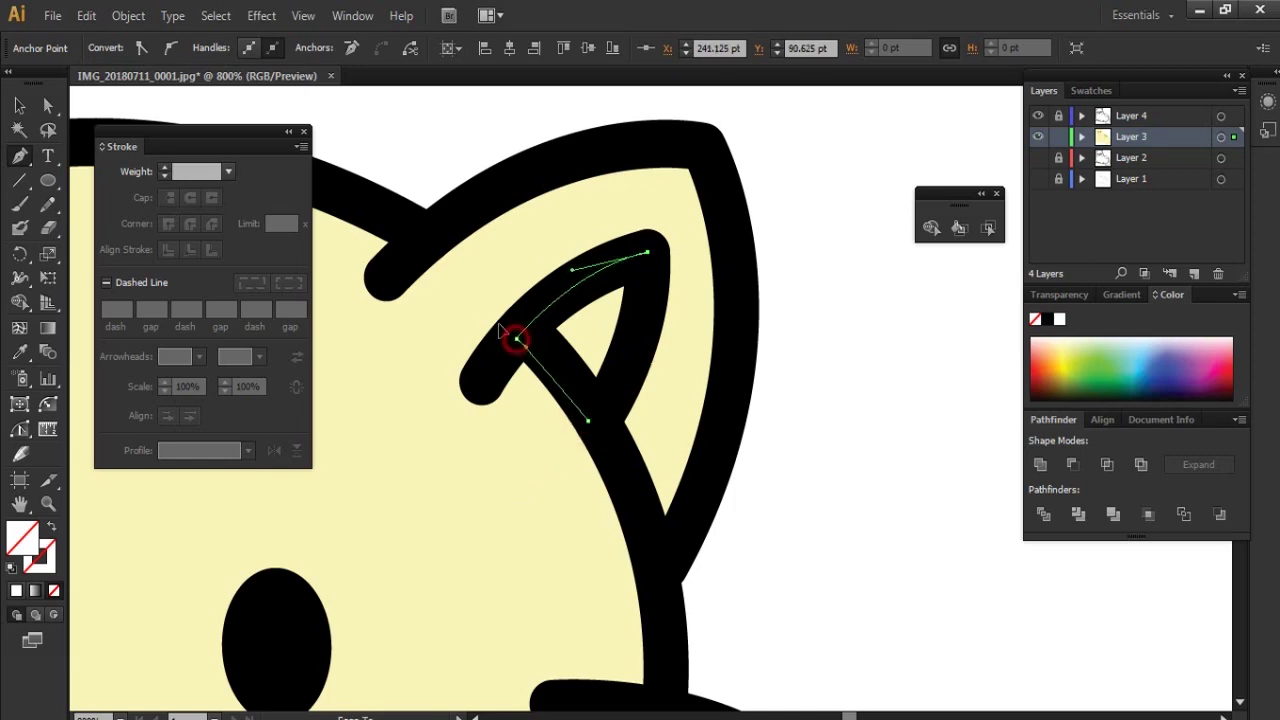
# Step: Divide the right ear along the line, ungroup, and restack so the black oval shows
pyautogui.keyDown('ctrl'); pyautogui.click(671, 380); pyautogui.keyUp('ctrl')
pyautogui.click(1043, 516)
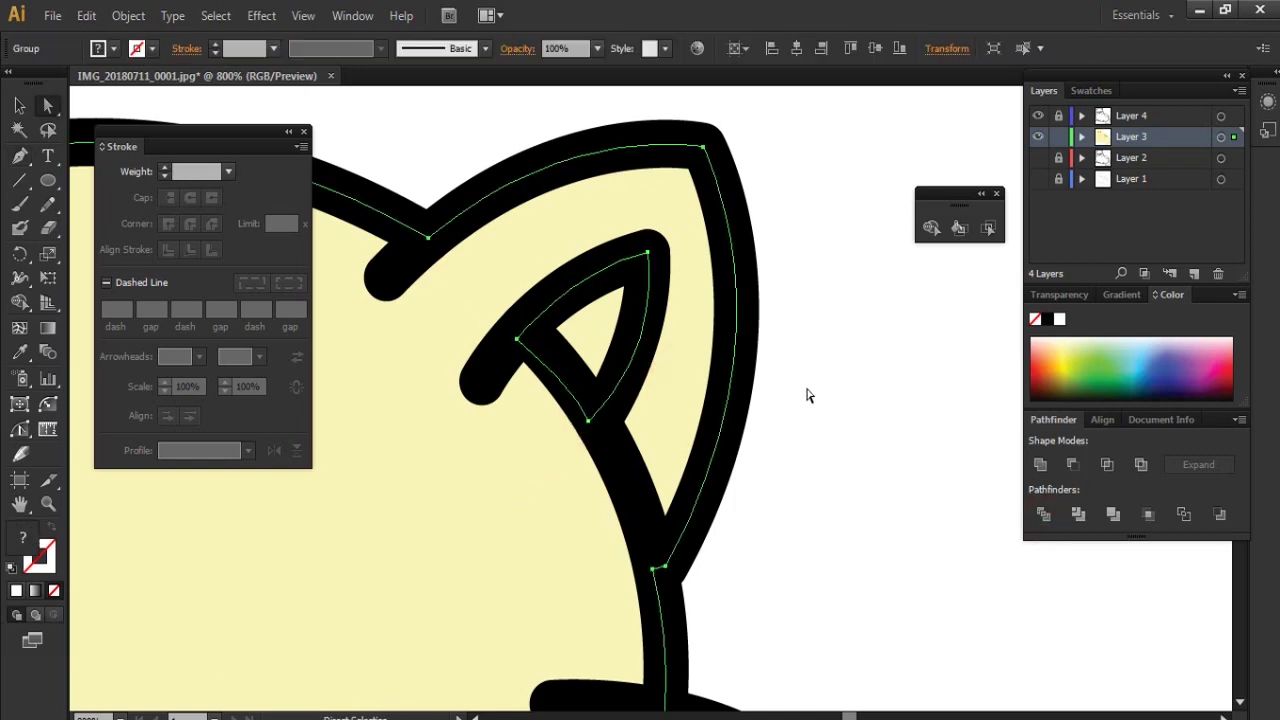
pyautogui.click(128, 15)
pyautogui.click(150, 111)
pyautogui.rightClick(557, 451)
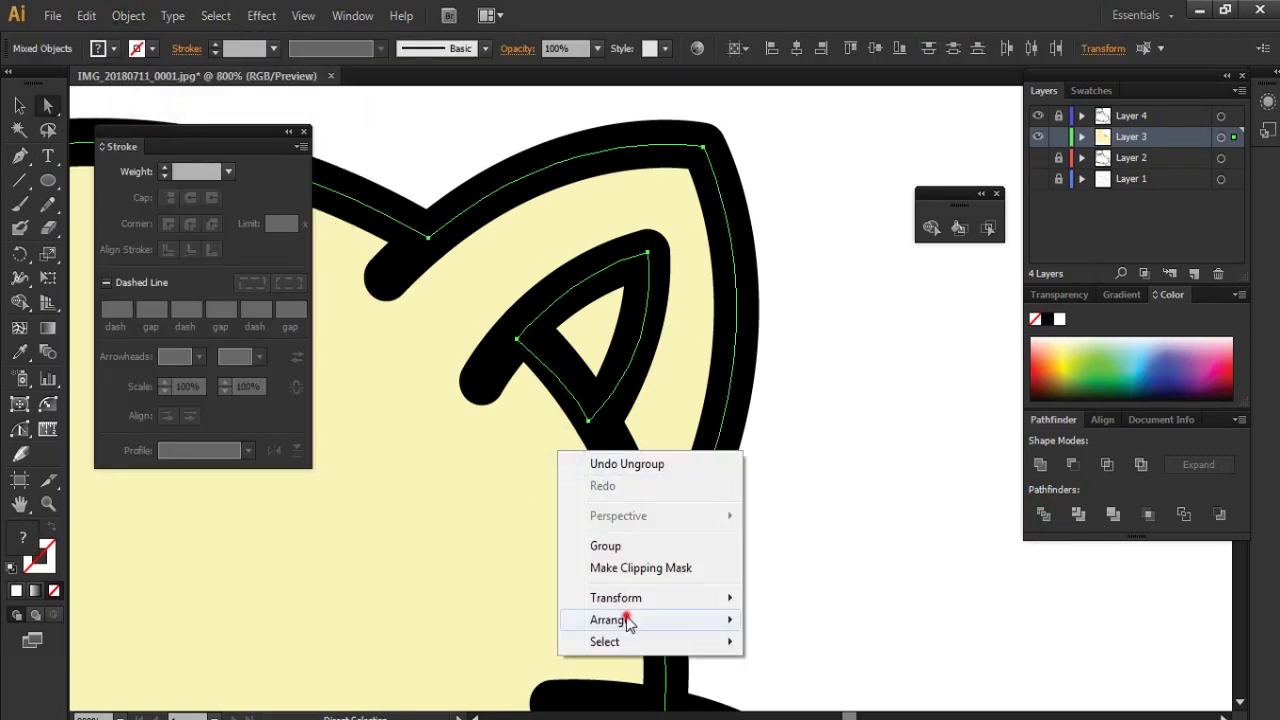
pyautogui.click(797, 682)
pyautogui.click(594, 337)
pyautogui.keyDown('alt'); pyautogui.scroll(-4, 600, 340); pyautogui.keyUp('alt')
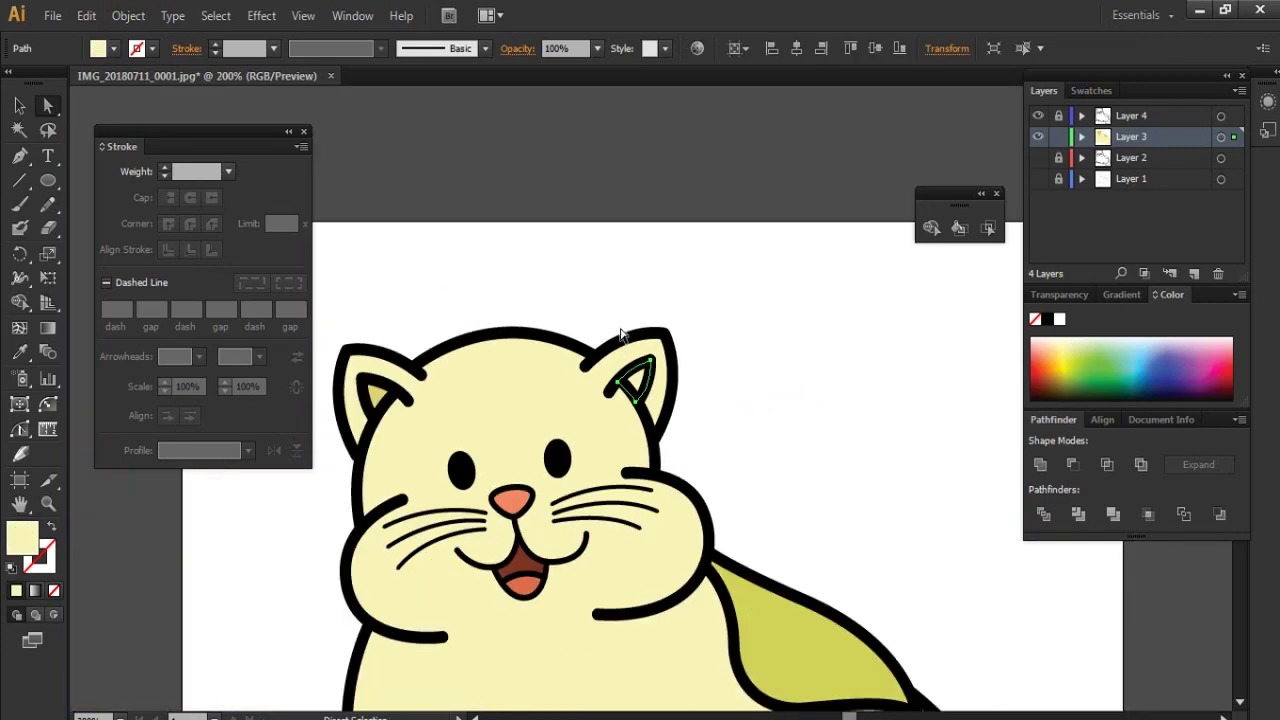
pyautogui.press('a')
pyautogui.click(740, 326)
# Step: Recolour the green back patch to a tan shade
pyautogui.keyDown('alt'); pyautogui.scroll(-4, 752, 324); pyautogui.keyUp('alt')
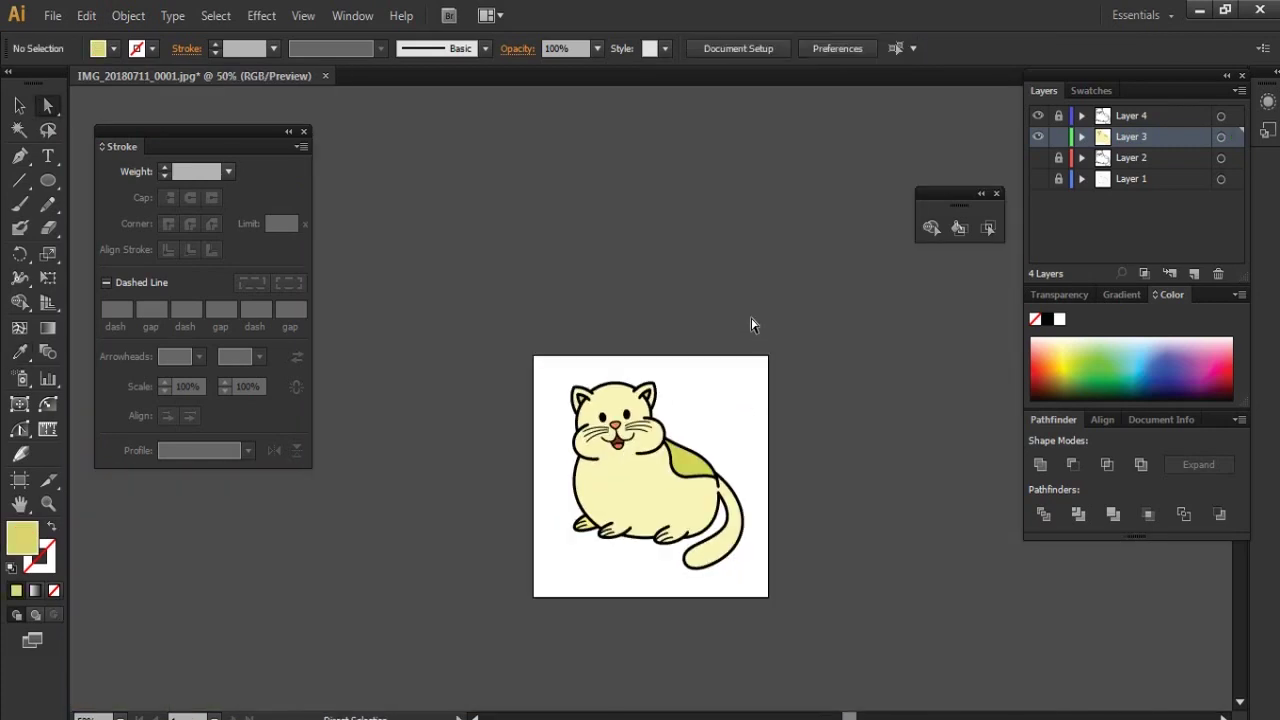
pyautogui.press('h')
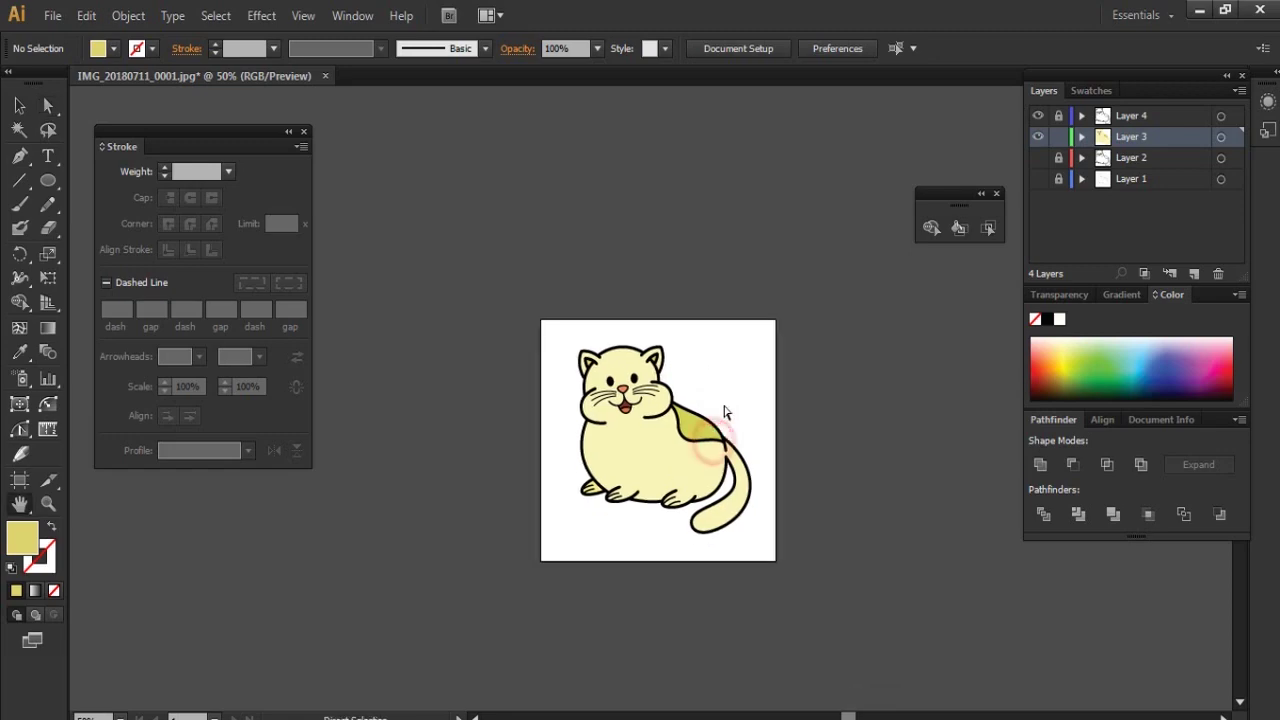
pyautogui.keyDown('alt'); pyautogui.scroll(3, 729, 409); pyautogui.keyUp('alt')
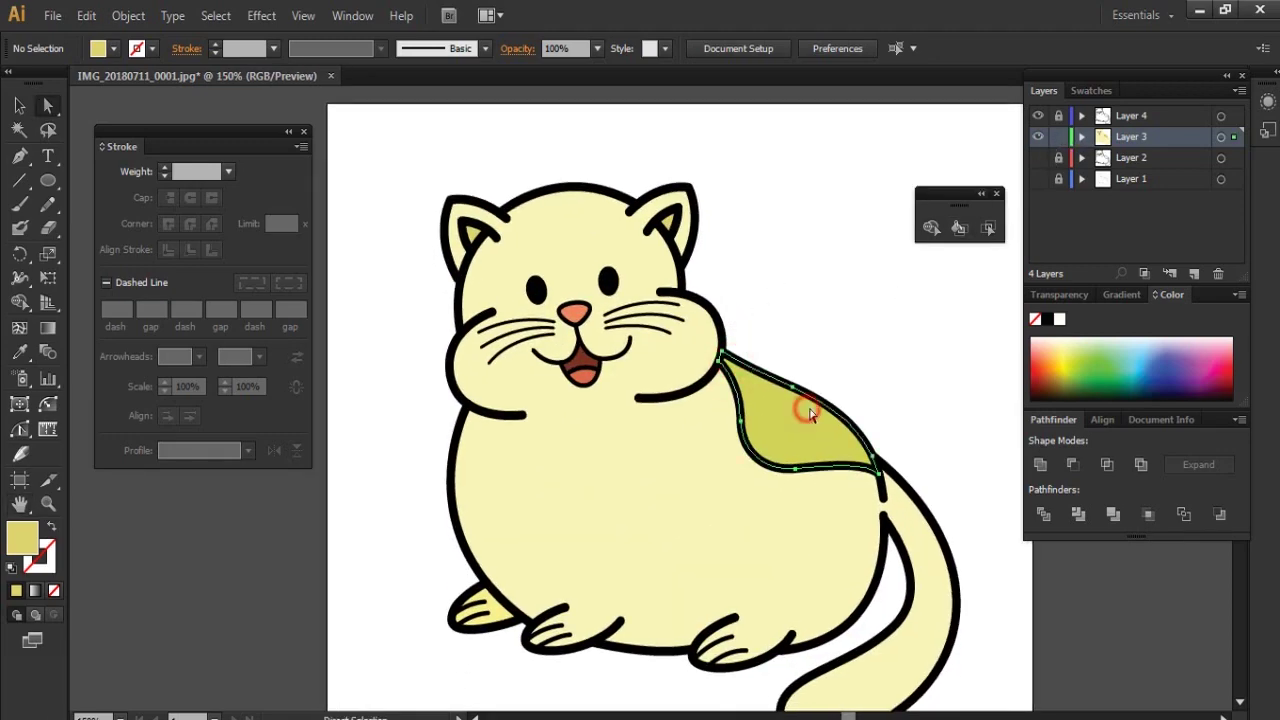
pyautogui.click(803, 409)
pyautogui.doubleClick(22, 538)
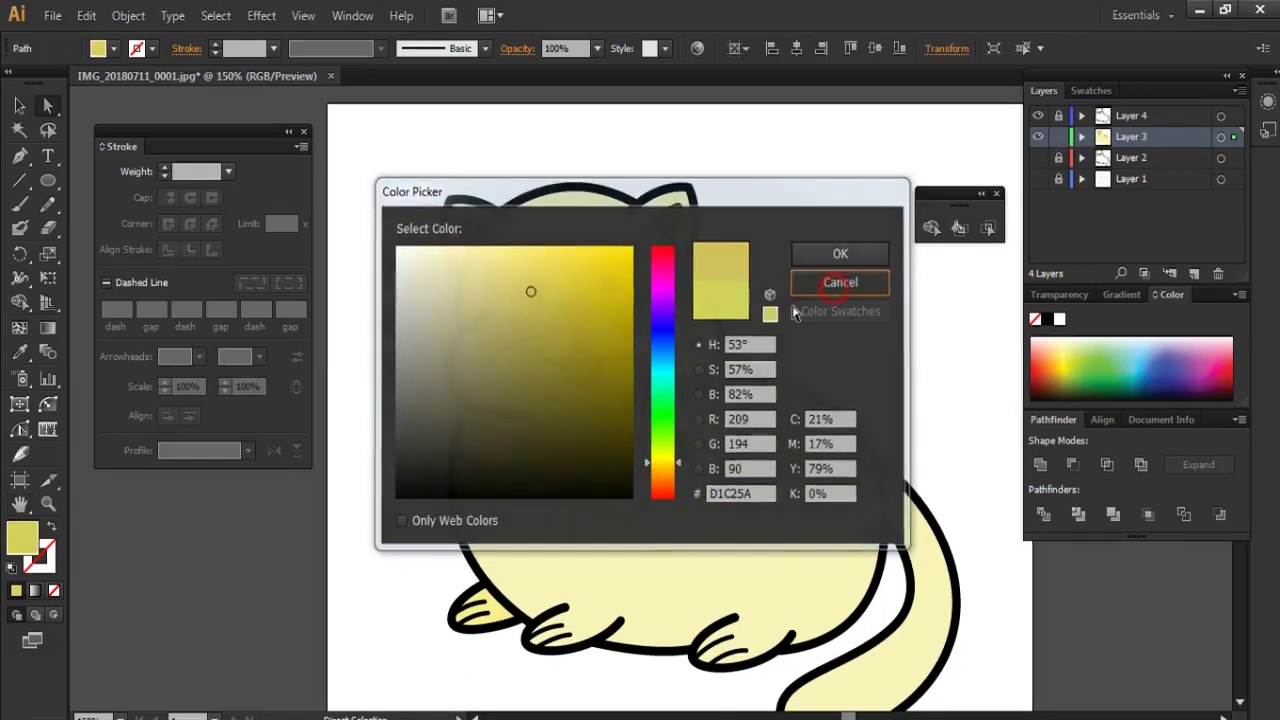
pyautogui.click(842, 281)
pyautogui.press('i')
pyautogui.click(661, 441)
pyautogui.doubleClick(22, 540)
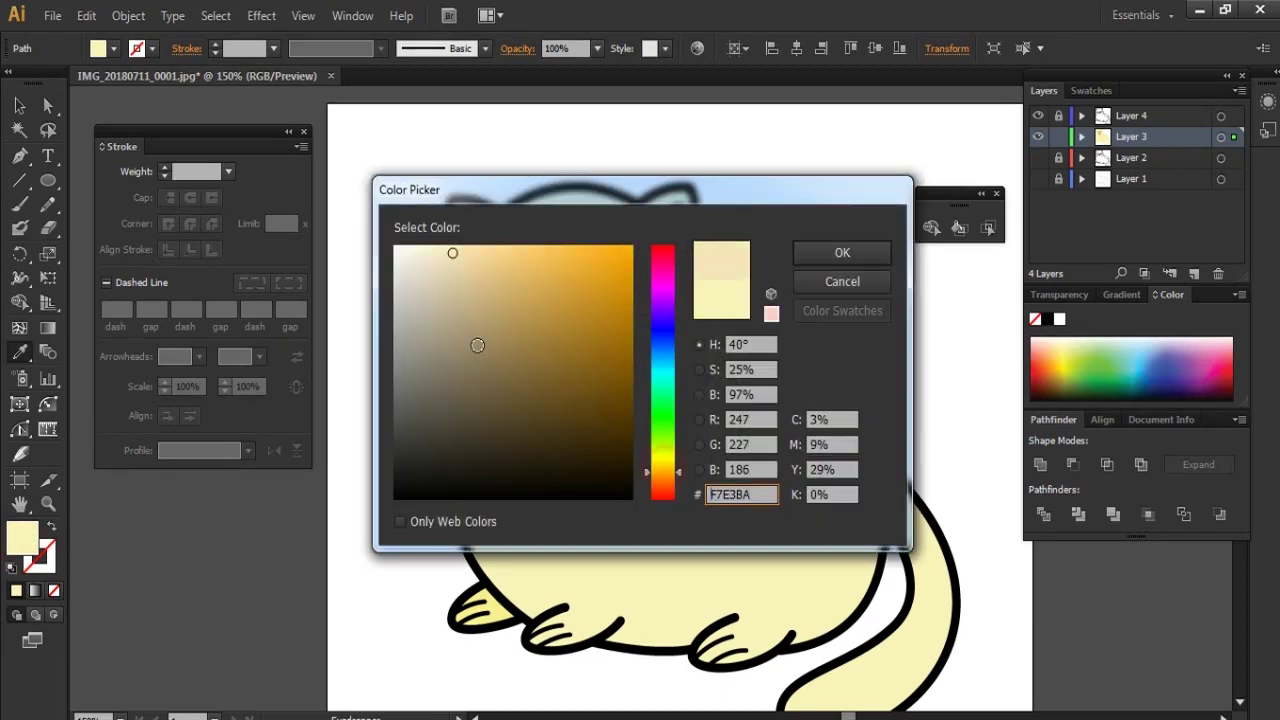
pyautogui.click(441, 321)
pyautogui.click(842, 253)
# Step: Fill the cat's body with a light pale cream-yellow
pyautogui.hotkey('ctrl', 'a')
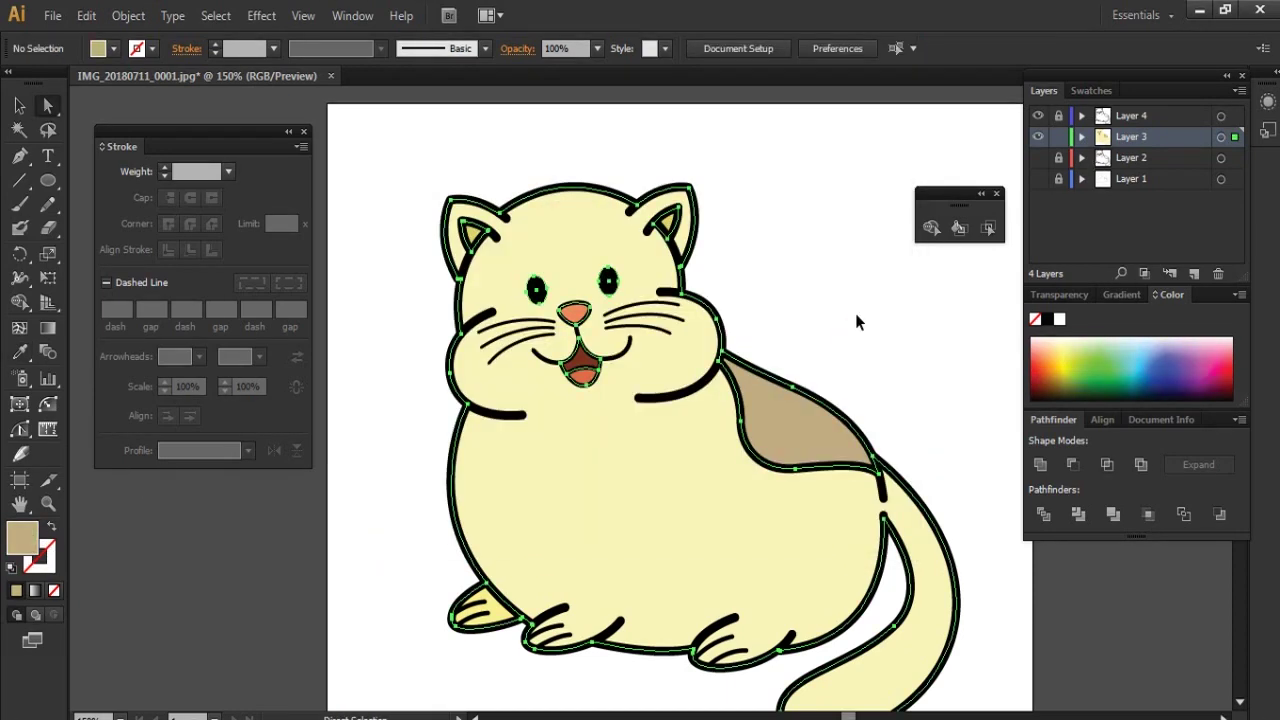
pyautogui.press('a')
pyautogui.click(837, 360)
pyautogui.hotkey('ctrl', 'a')
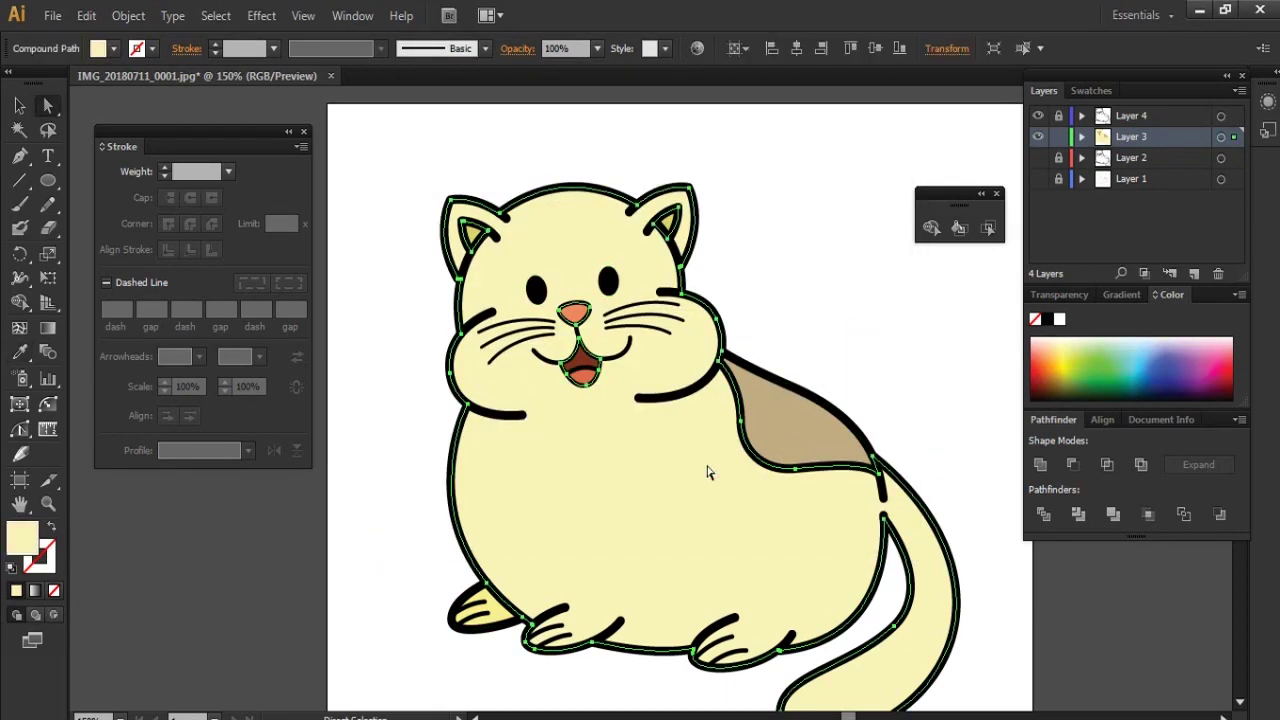
pyautogui.press('i')
pyautogui.click(803, 422)
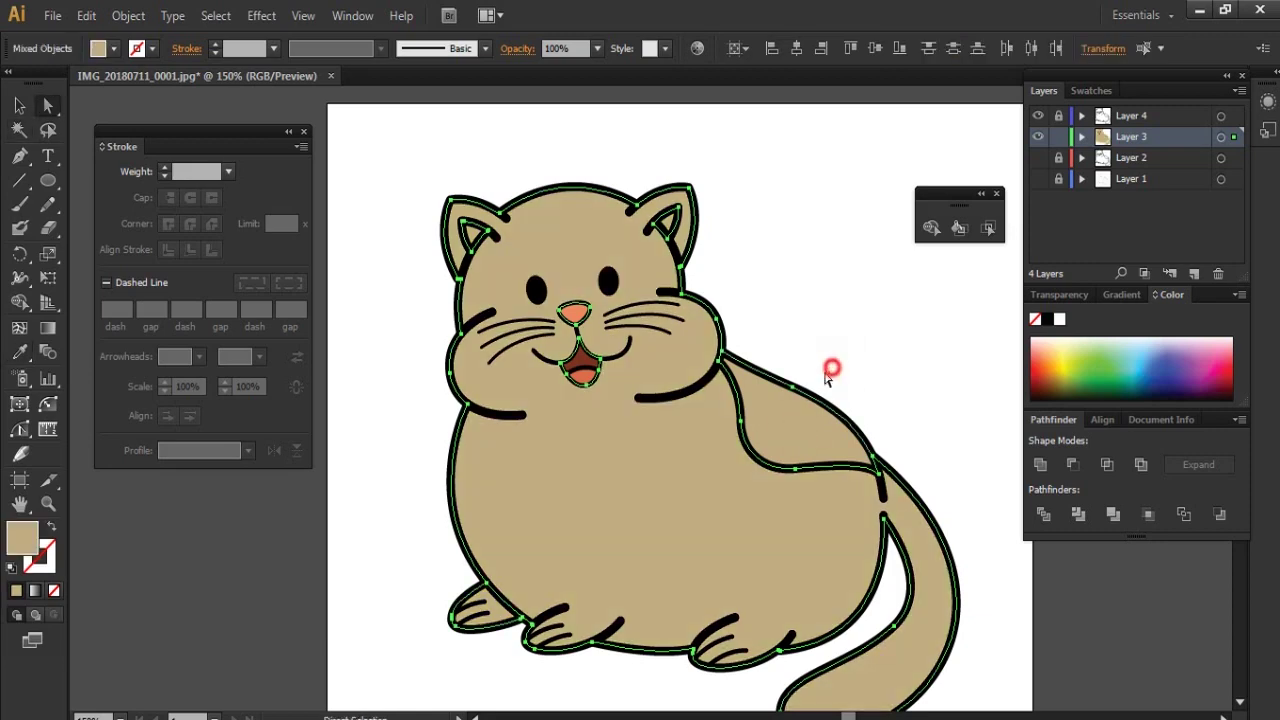
pyautogui.click(827, 378)
pyautogui.click(737, 463)
pyautogui.doubleClick(22, 540)
pyautogui.click(450, 268)
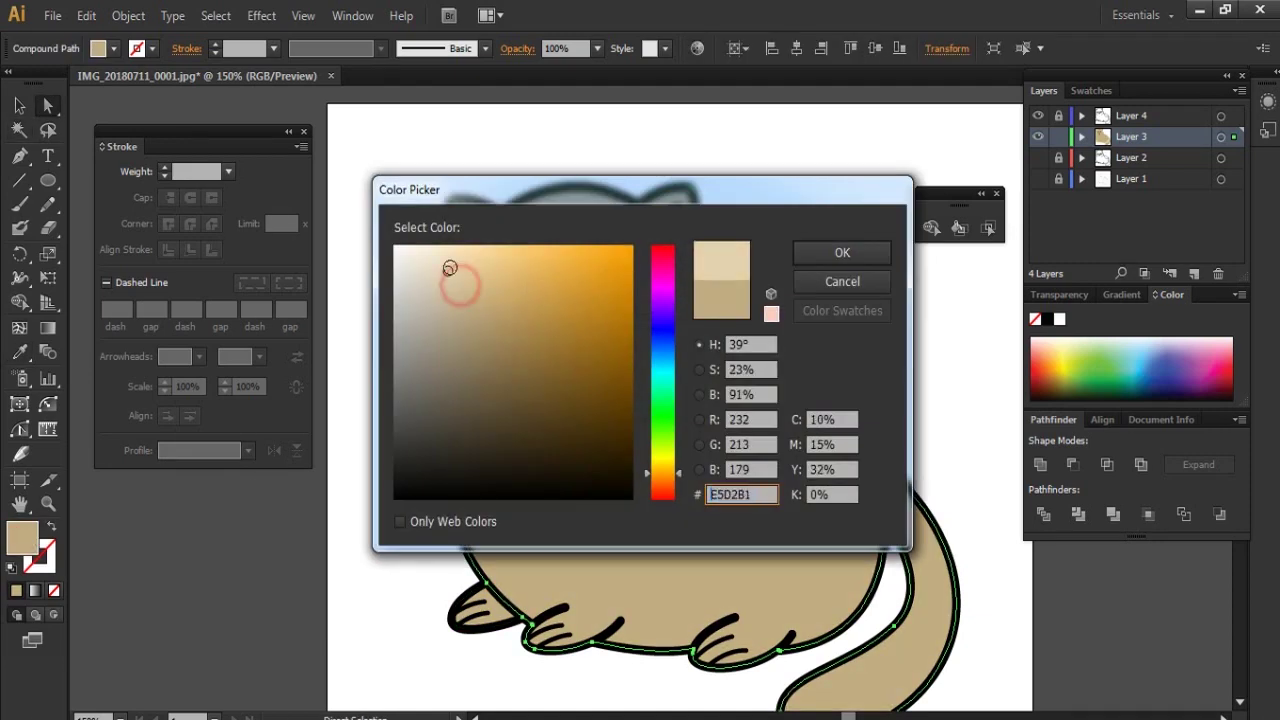
pyautogui.click(842, 253)
pyautogui.click(808, 283)
# Step: Give the back patch a slightly darker yellow, F4E787
pyautogui.hotkey('ctrl', '-')
pyautogui.hotkey('ctrl', '-')
pyautogui.hotkey('ctrl', '-')
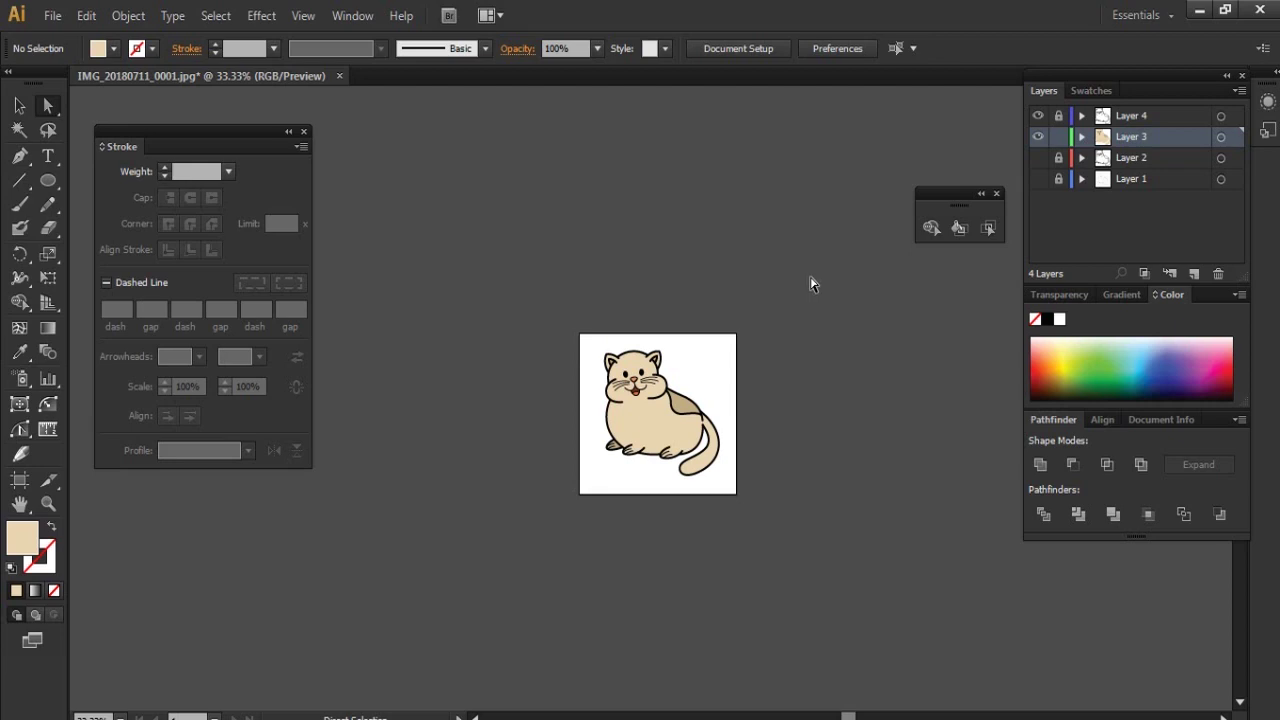
pyautogui.hotkey('ctrl', '+')
pyautogui.hotkey('ctrl', '+')
pyautogui.hotkey('ctrl', '+')
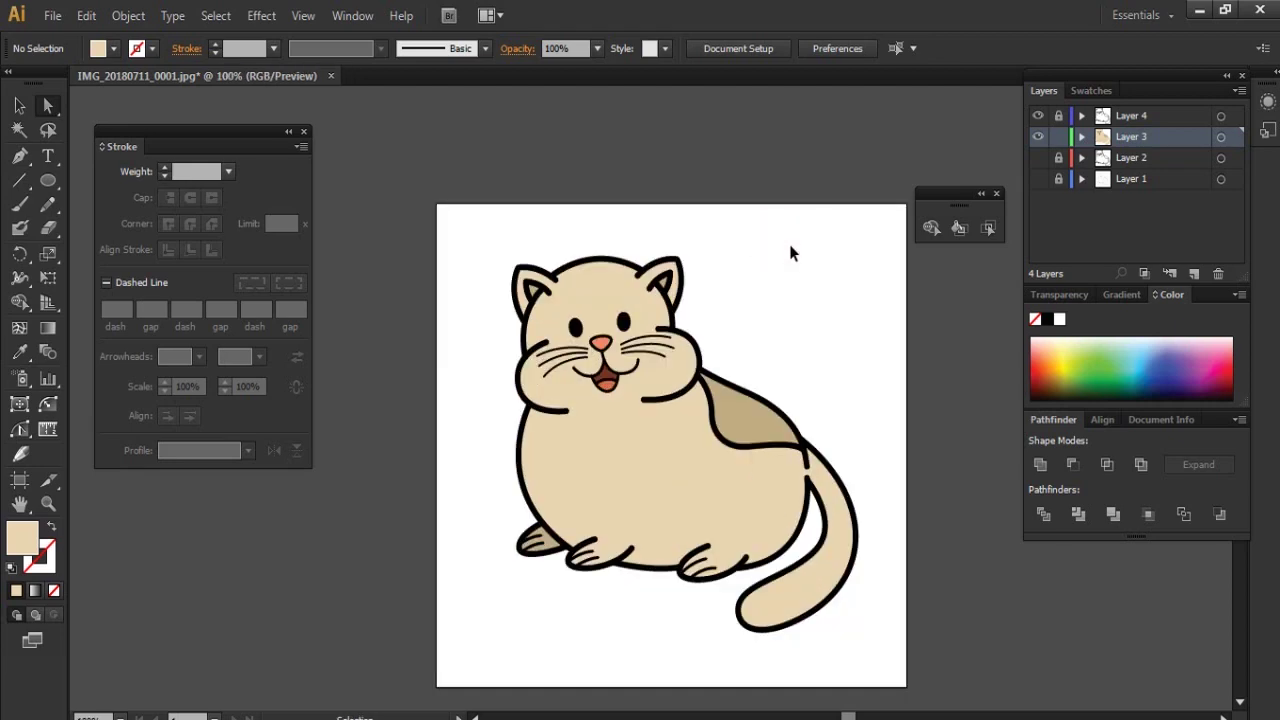
pyautogui.hotkey('ctrl', 'a')
pyautogui.click(755, 405)
pyautogui.press('i')
pyautogui.click(609, 466)
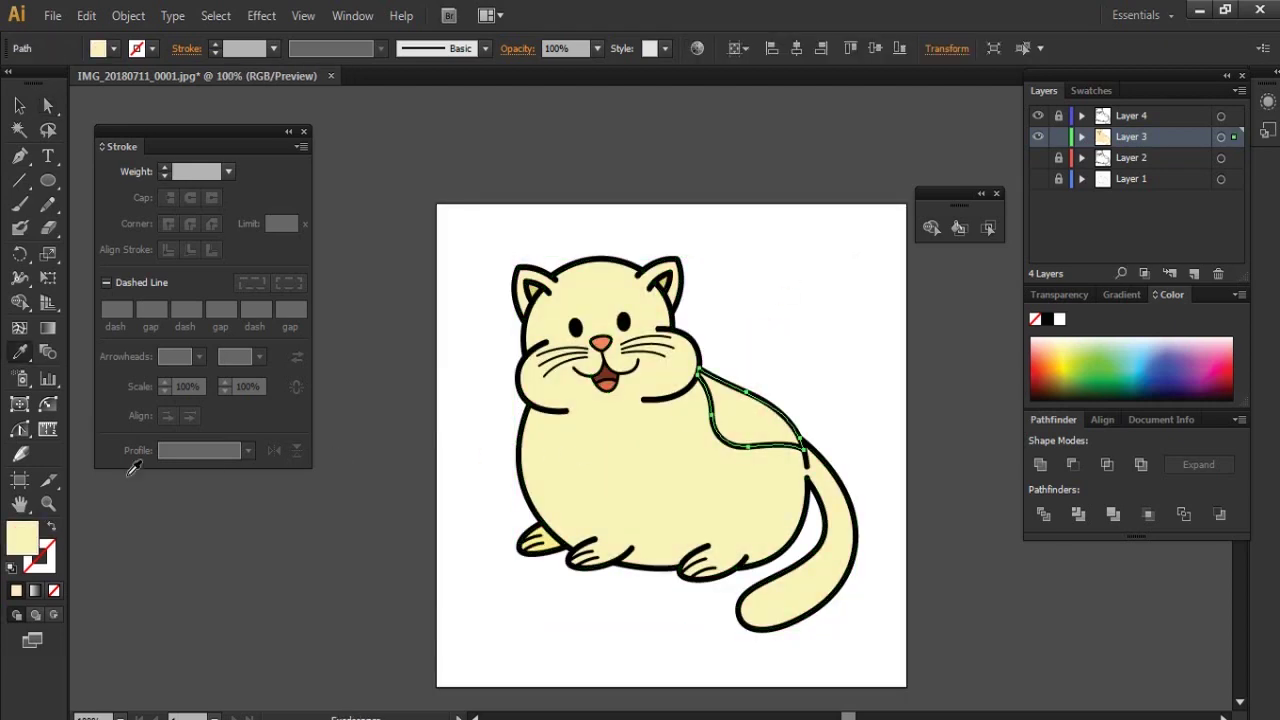
pyautogui.doubleClick(22, 540)
pyautogui.click(480, 257)
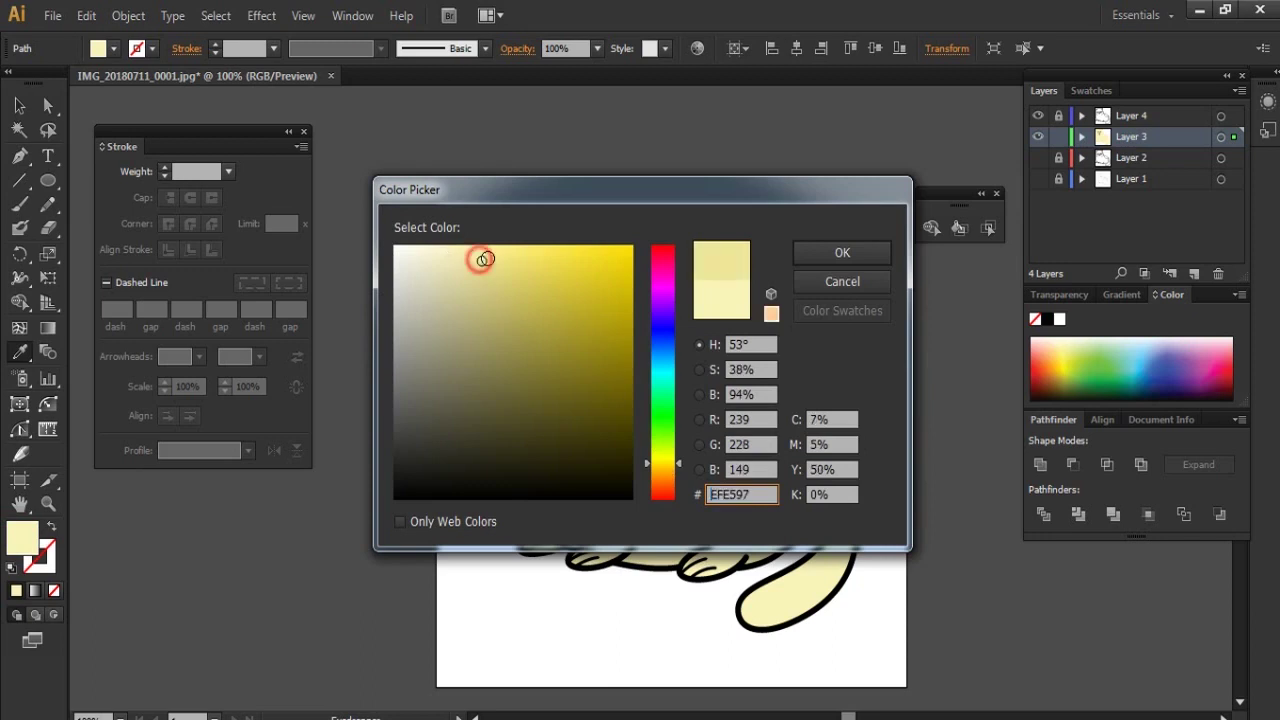
pyautogui.click(842, 253)
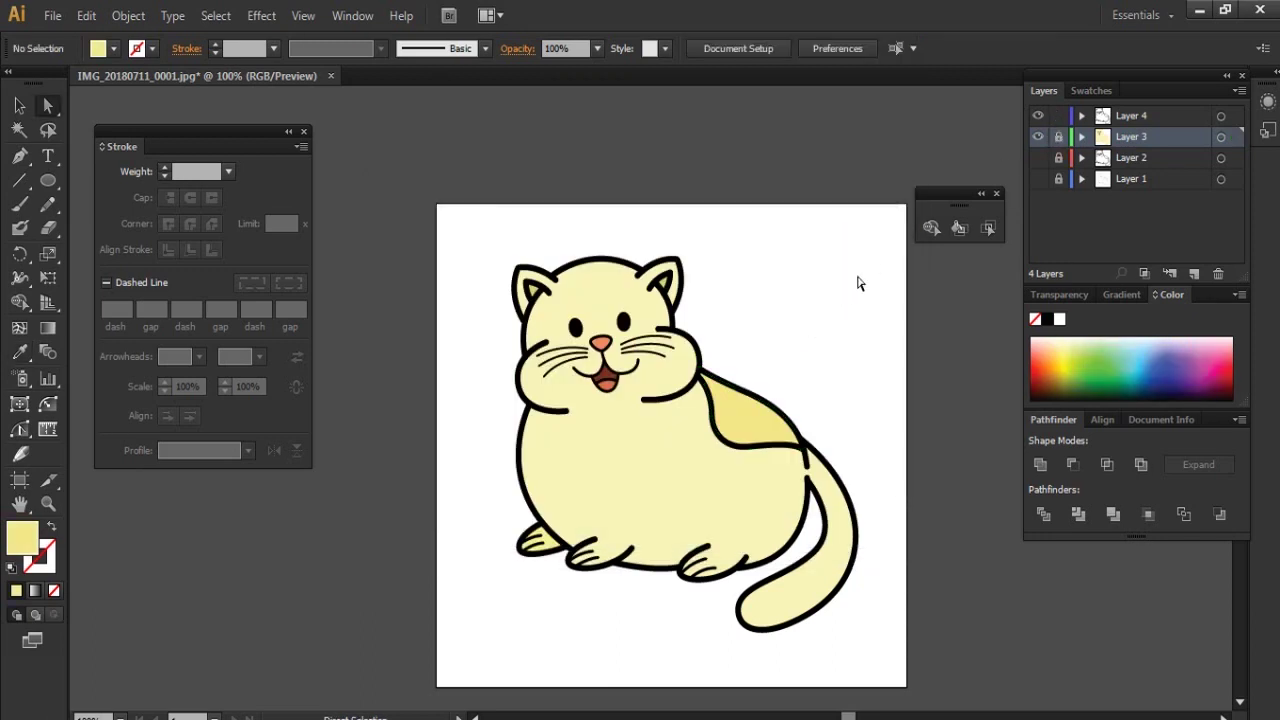
pyautogui.click(726, 420)
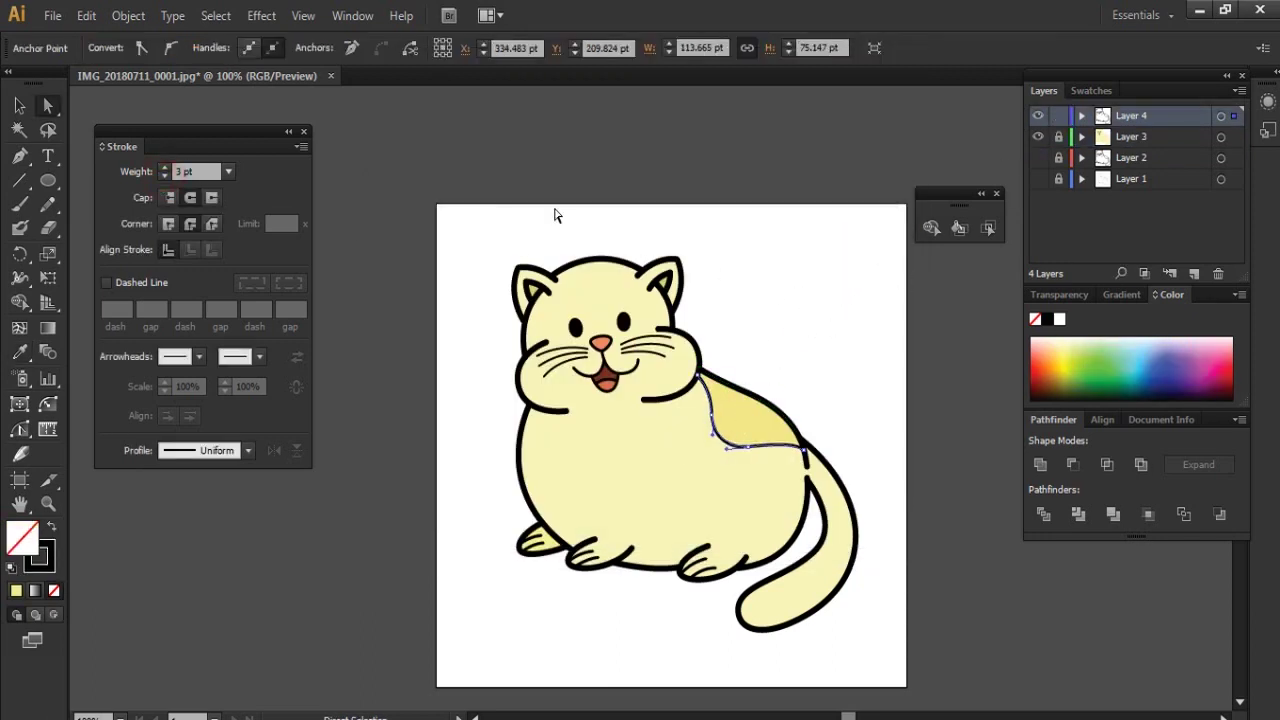
# Step: Change all the cat's outline strokes from black to dark olive-brown
pyautogui.click(820, 286)
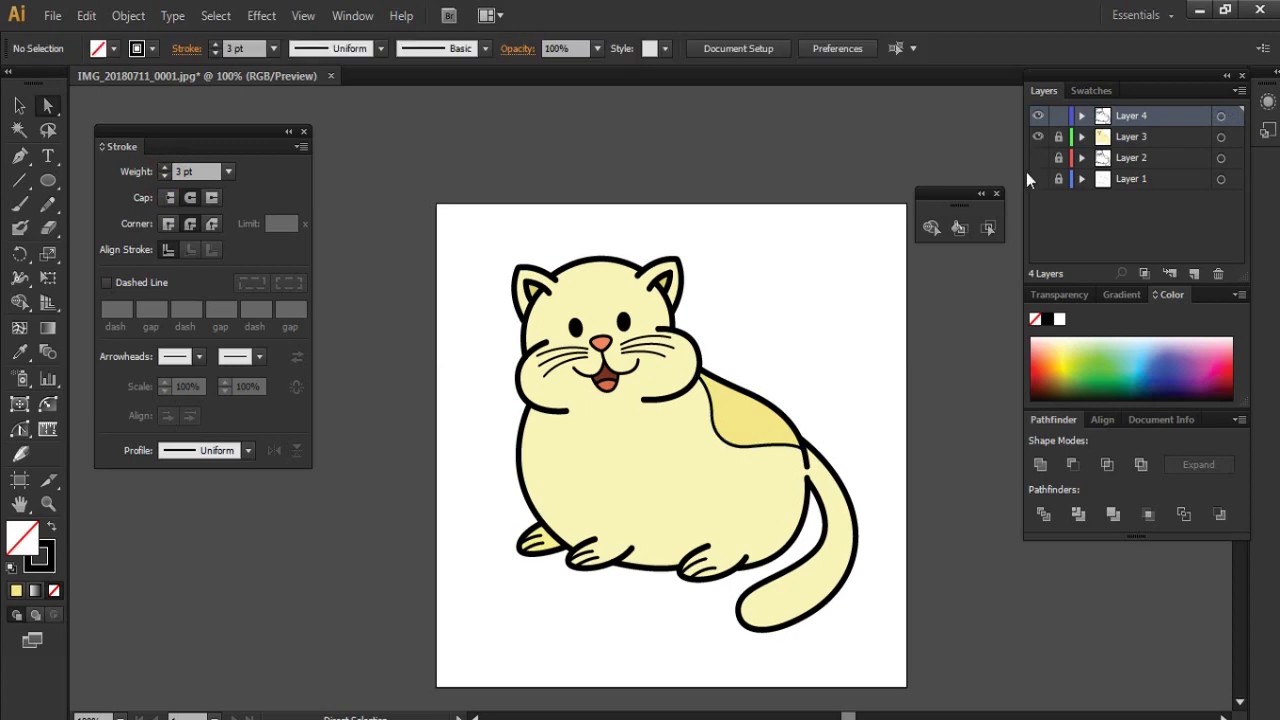
pyautogui.hotkey('ctrl', 'a')
pyautogui.doubleClick(40, 556)
pyautogui.write('3b3614')
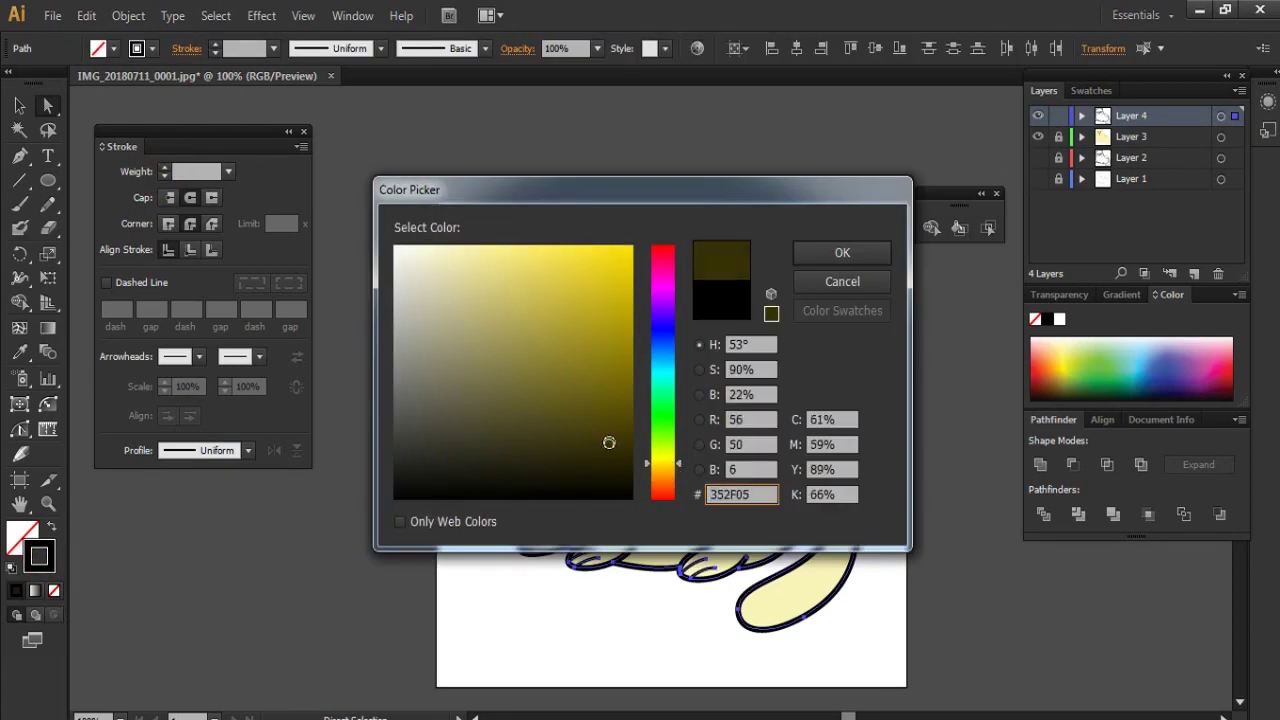
pyautogui.click(842, 252)
pyautogui.click(803, 322)
# Step: Check the whole artboard, then select the front-left paw
pyautogui.hotkey('ctrl', '-')
pyautogui.hotkey('ctrl', '-')
pyautogui.hotkey('ctrl', '-')
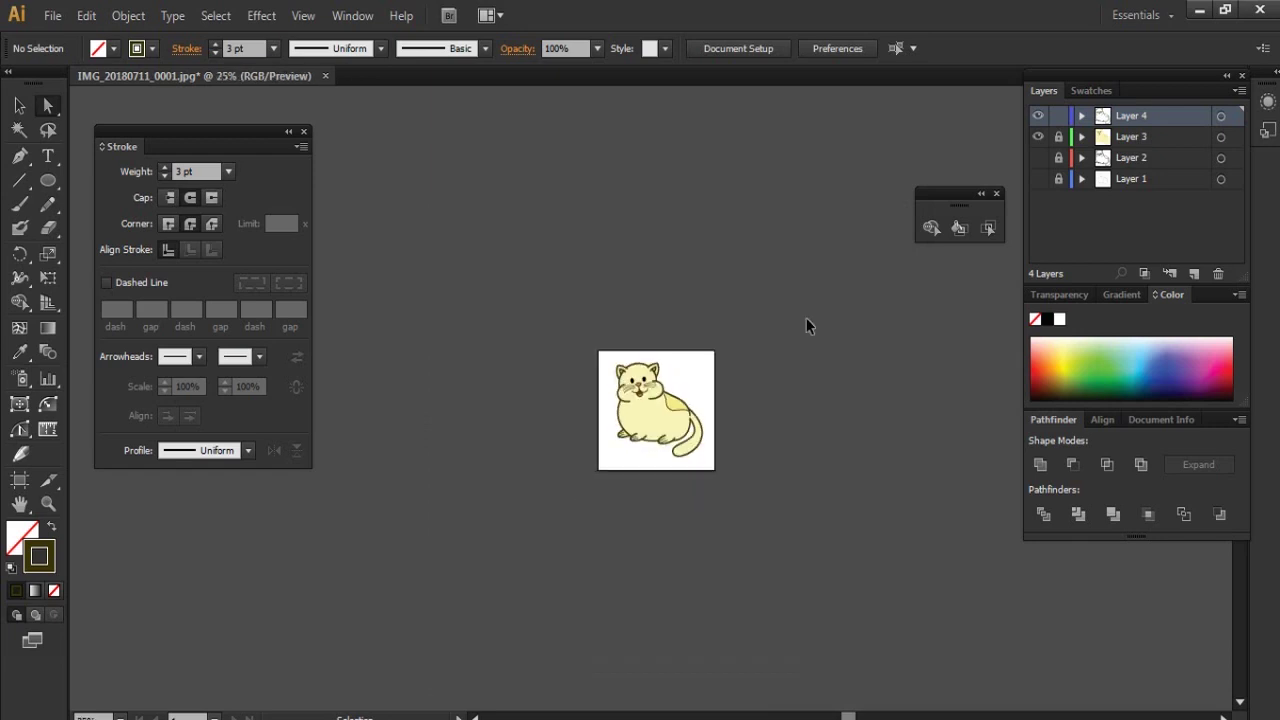
pyautogui.hotkey('ctrl', '=')
pyautogui.hotkey('ctrl', '=')
pyautogui.hotkey('ctrl', '=')
pyautogui.hotkey('ctrl', '=')
pyautogui.press('v')
pyautogui.click(797, 309)
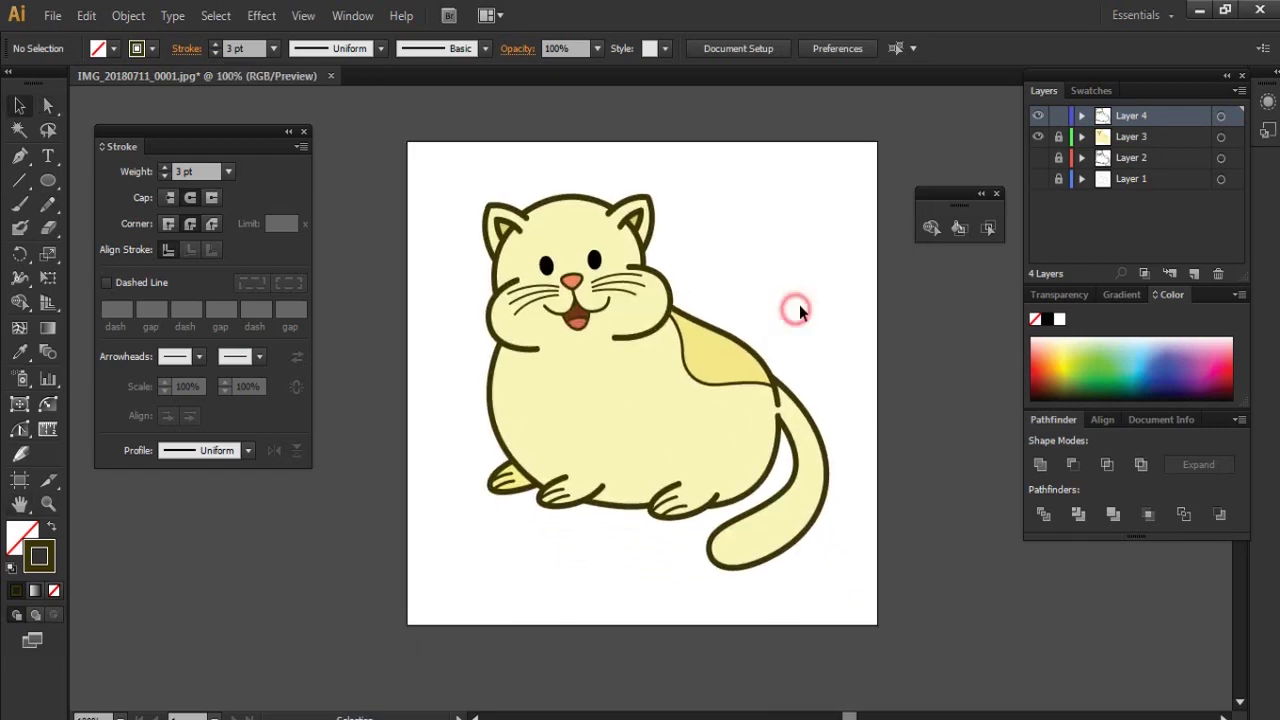
pyautogui.click(510, 476)
# Step: Give the front-left paw the body's pale yellow and bring the tail into view
pyautogui.press('i')
pyautogui.click(569, 434)
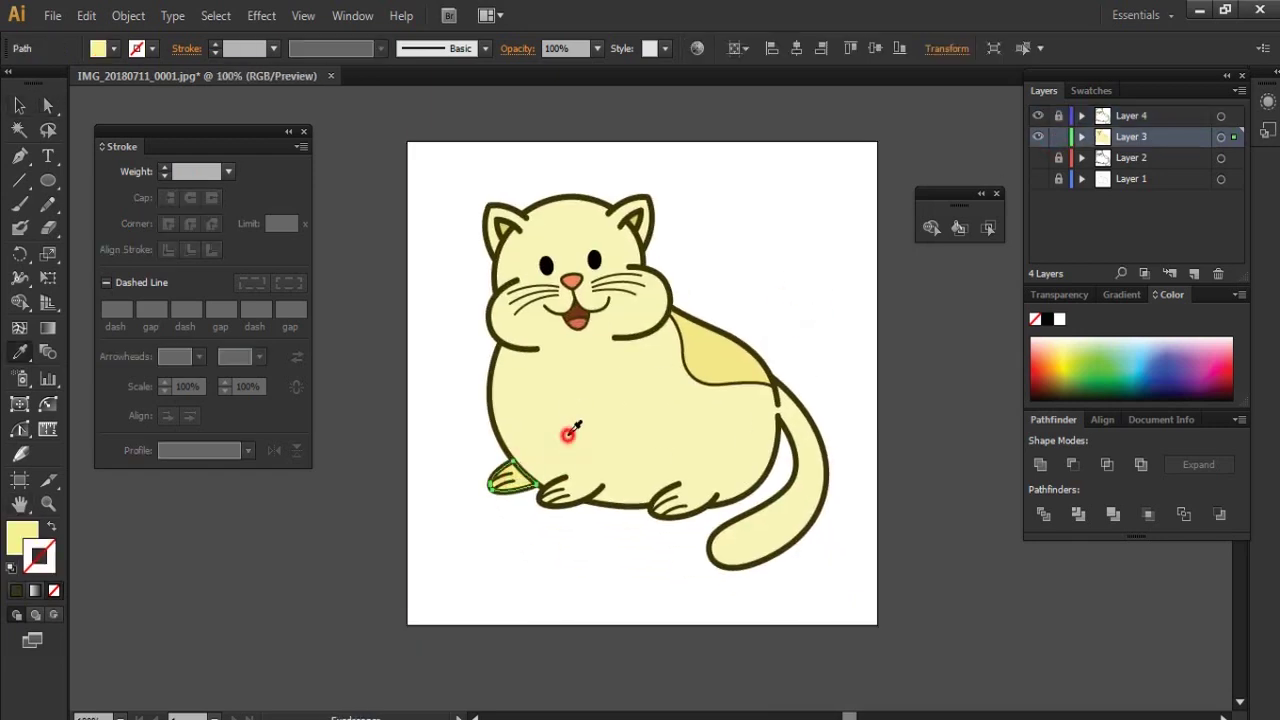
pyautogui.click(609, 564)
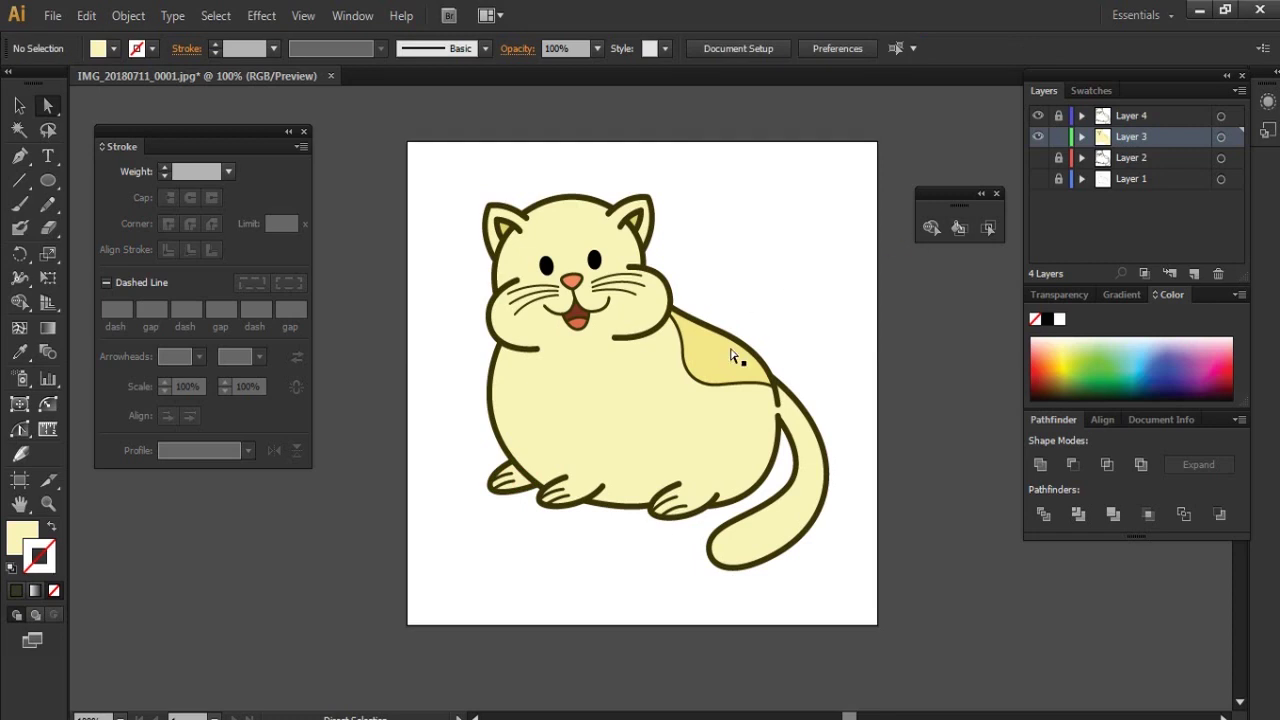
pyautogui.press('h')
pyautogui.moveTo(733, 357); pyautogui.dragTo(711, 323)
pyautogui.keyDown('ctrl'); pyautogui.click(691, 400); pyautogui.keyUp('ctrl')
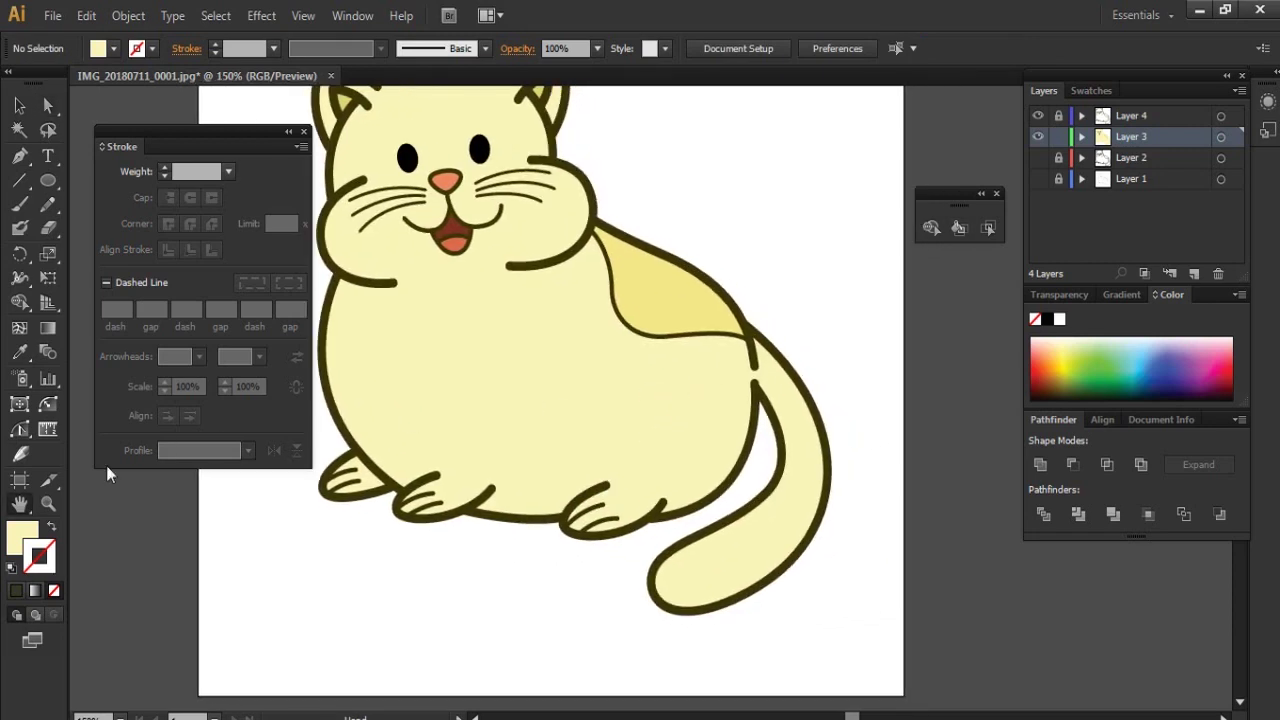
# Step: Set a lighter yellow shading fill and begin a path along the tail
pyautogui.doubleClick(16, 545)
pyautogui.click(471, 266)
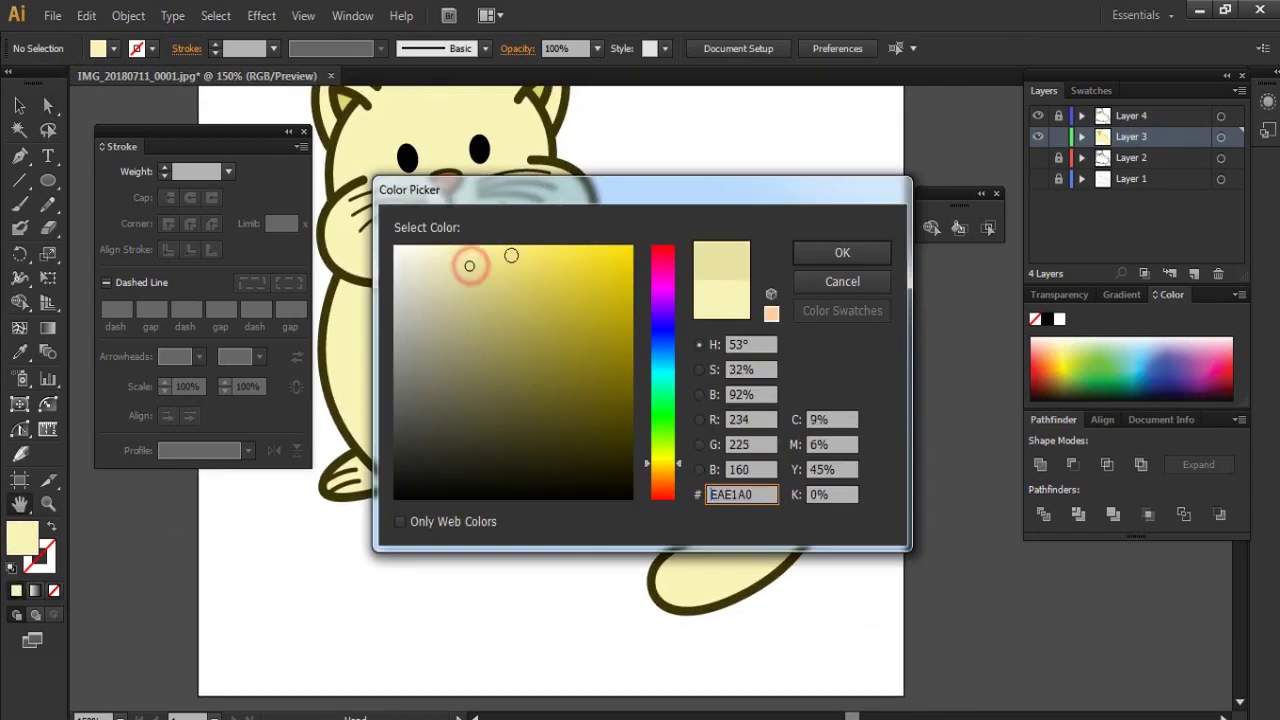
pyautogui.click(845, 251)
pyautogui.press('p')
pyautogui.click(822, 432)
pyautogui.moveTo(637, 603); pyautogui.dragTo(443, 617)
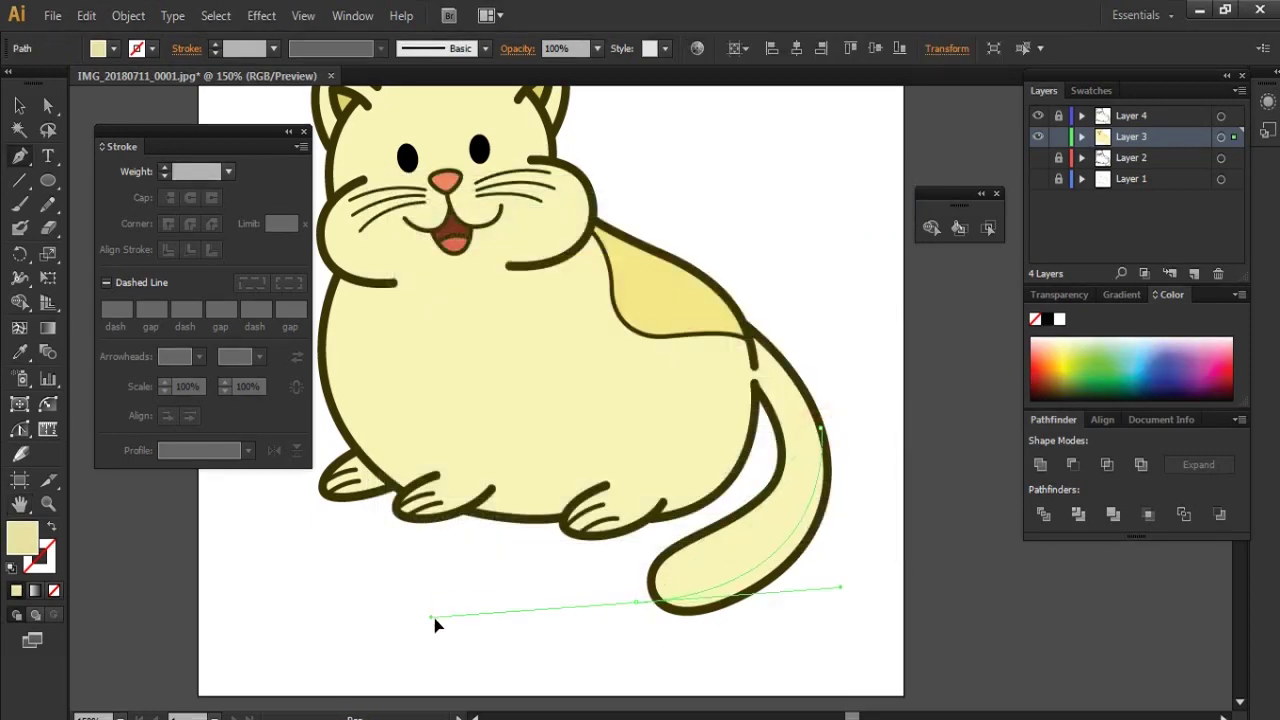
# Step: Set Layer 3's label colour to Dark Blue
pyautogui.keyDown('ctrl'); pyautogui.click(926, 342); pyautogui.keyUp('ctrl')
pyautogui.doubleClick(1170, 137)
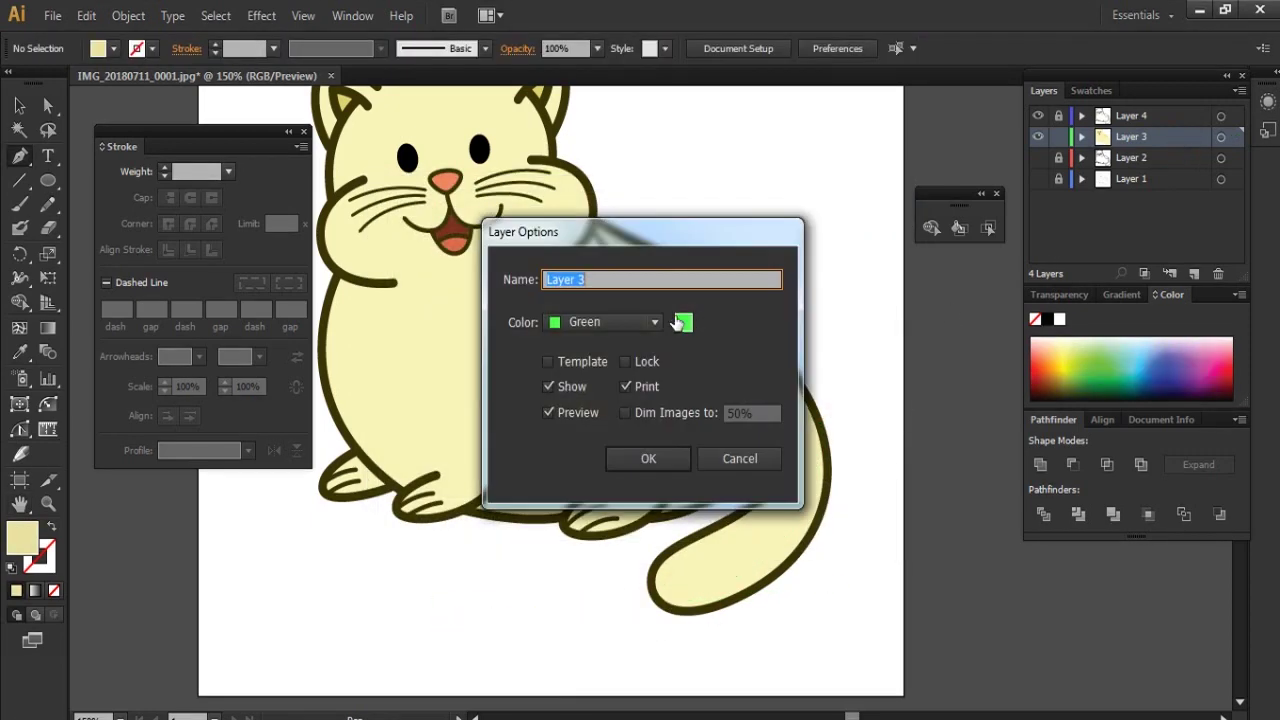
pyautogui.click(614, 323)
pyautogui.click(581, 655)
pyautogui.click(660, 456)
# Step: Draw the shading shape under the tail, trimmed to the tail and reshaped
pyautogui.click(818, 420)
pyautogui.moveTo(750, 568); pyautogui.dragTo(697, 592)
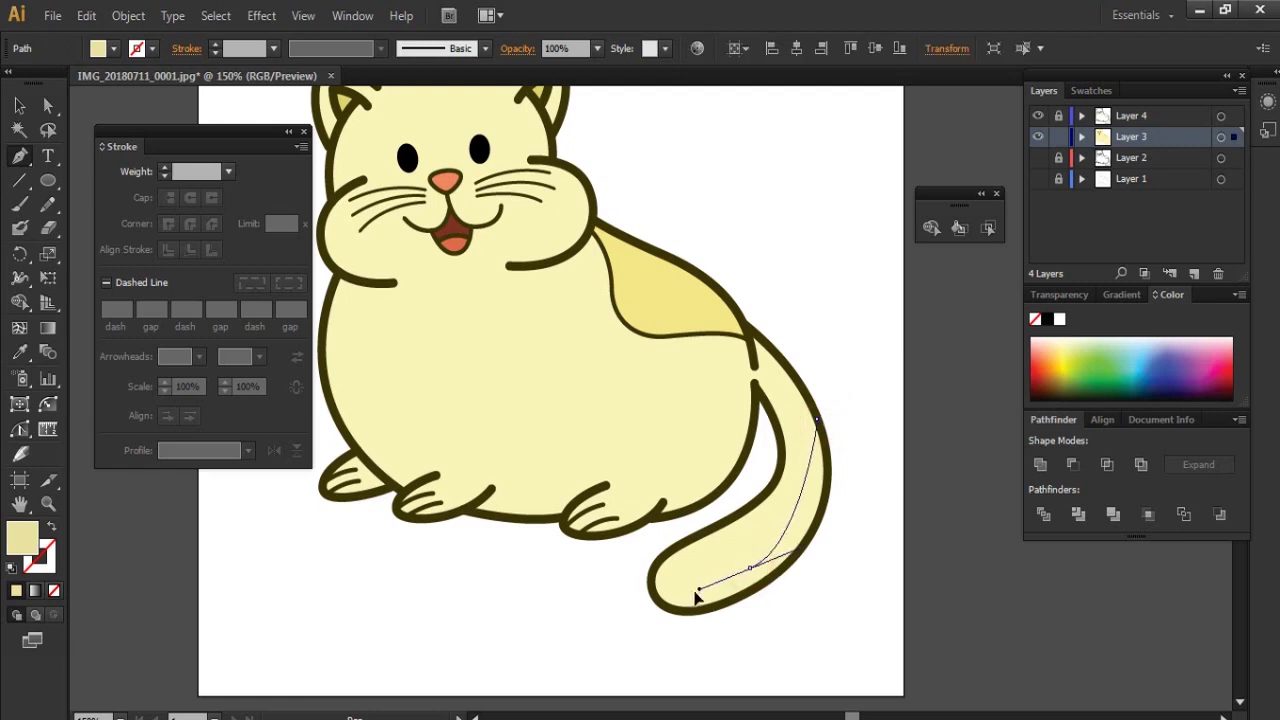
pyautogui.click(614, 585)
pyautogui.moveTo(832, 580); pyautogui.dragTo(858, 511)
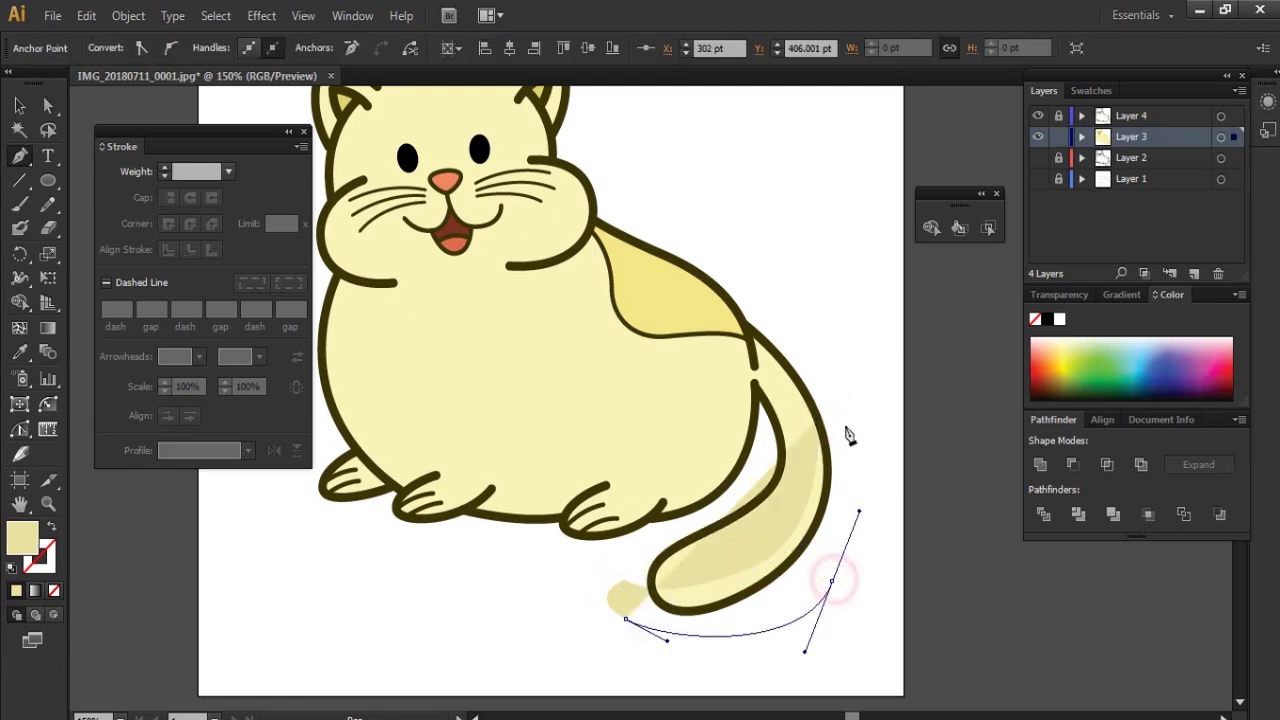
pyautogui.click(820, 421)
pyautogui.click(931, 227)
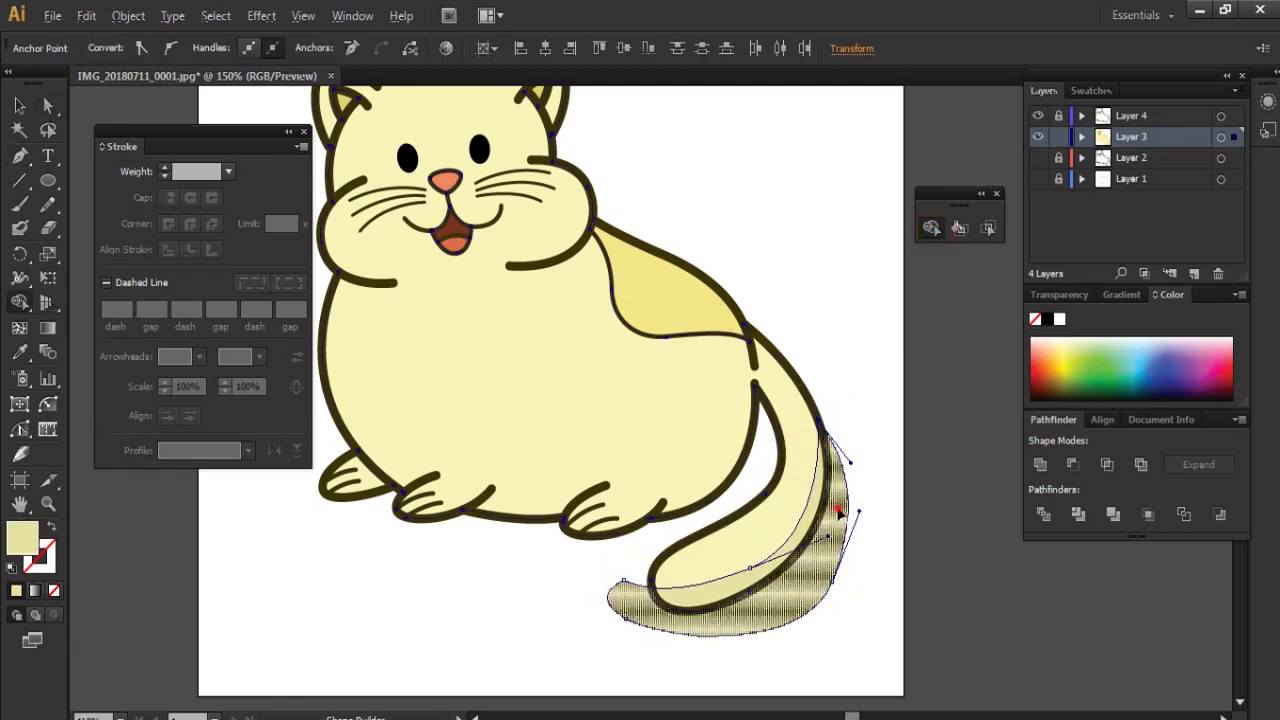
pyautogui.keyDown('ctrl'); pyautogui.click(750, 572); pyautogui.keyUp('ctrl')
pyautogui.moveTo(750, 572); pyautogui.dragTo(840, 517)
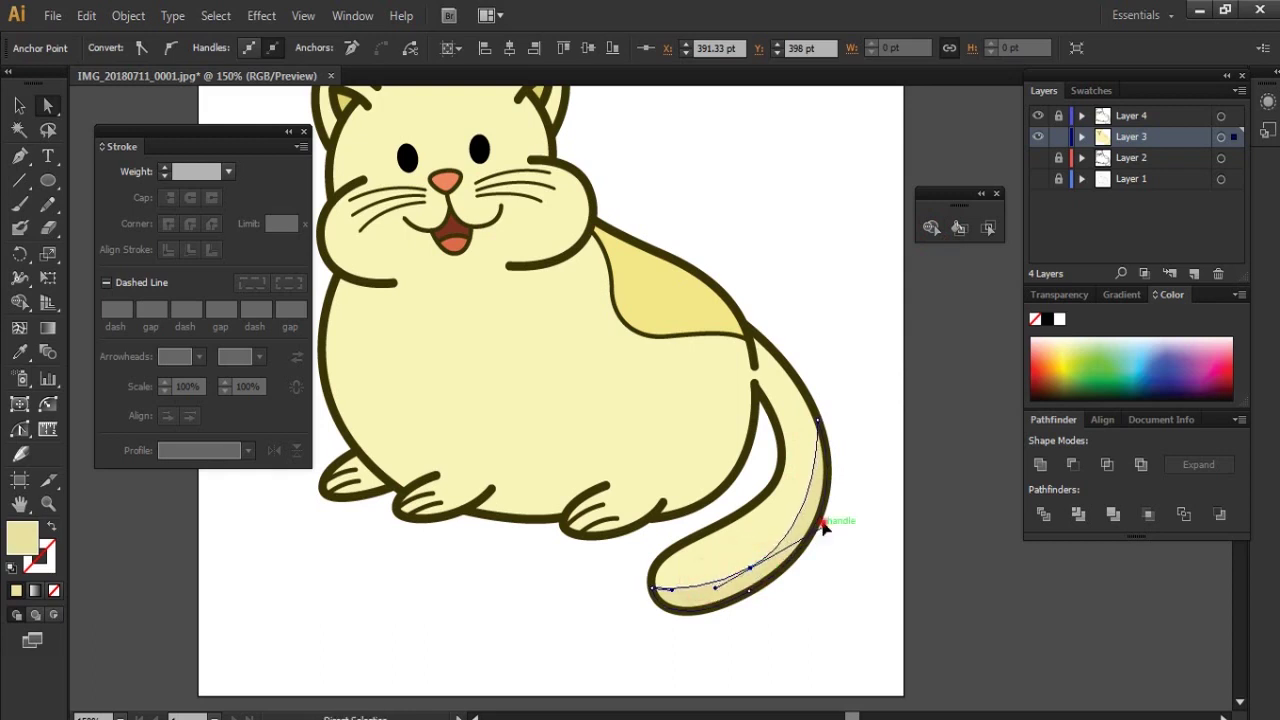
pyautogui.click(875, 479)
pyautogui.press('i')
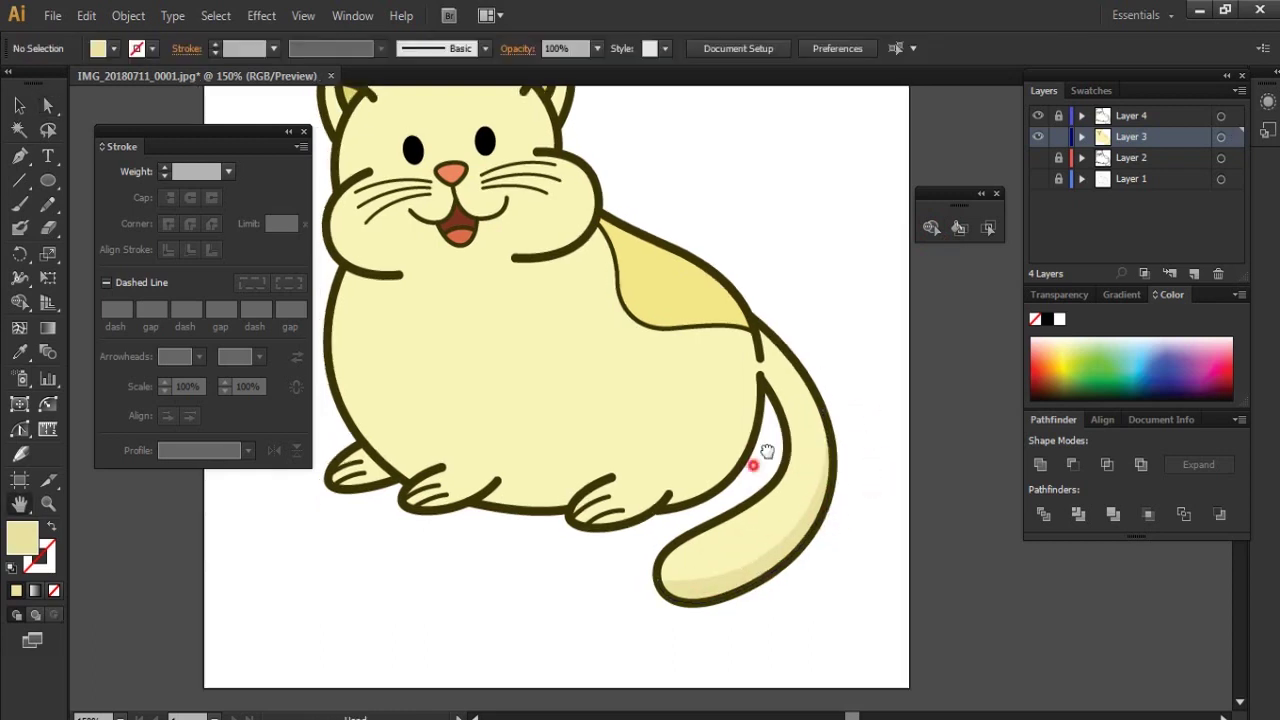
pyautogui.moveTo(756, 567); pyautogui.dragTo(860, 553)
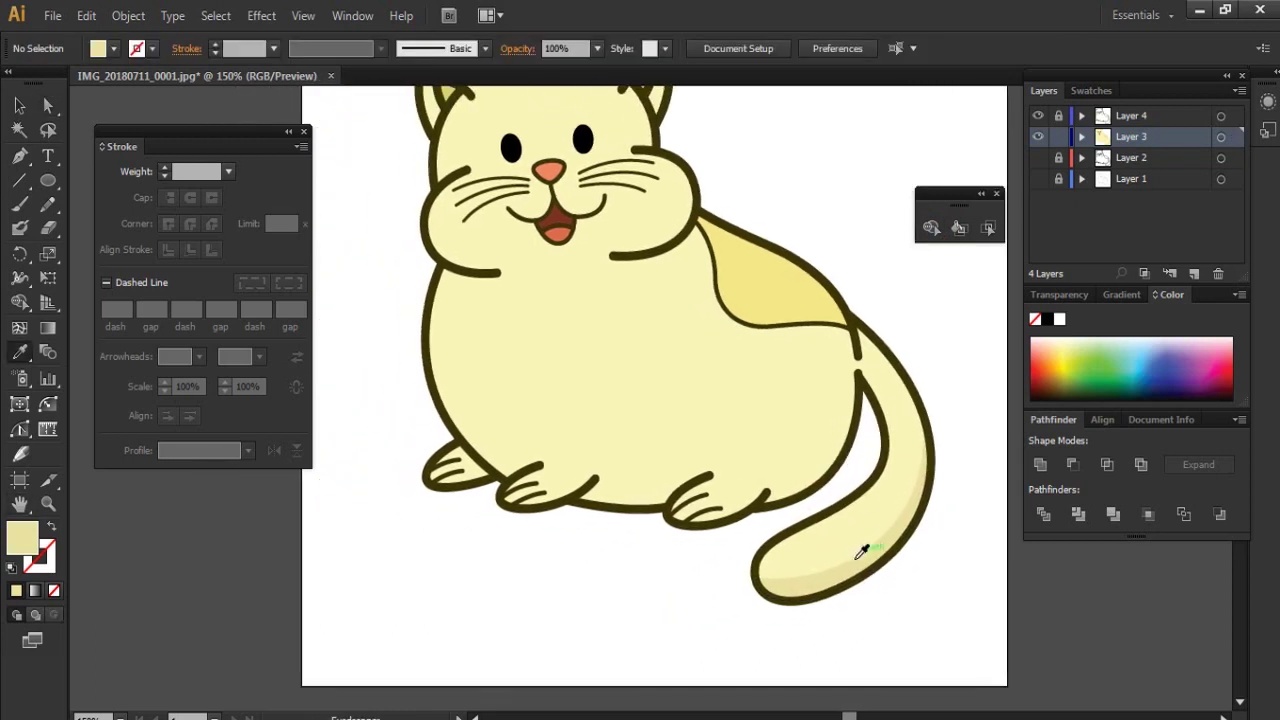
# Step: Draw shading where the tail meets the body, trimming the excess outside
pyautogui.click(858, 377)
pyautogui.moveTo(763, 486)
pyautogui.mouseDown()
pyautogui.moveTo(690, 478)
pyautogui.moveTo(624, 491)
pyautogui.mouseUp()
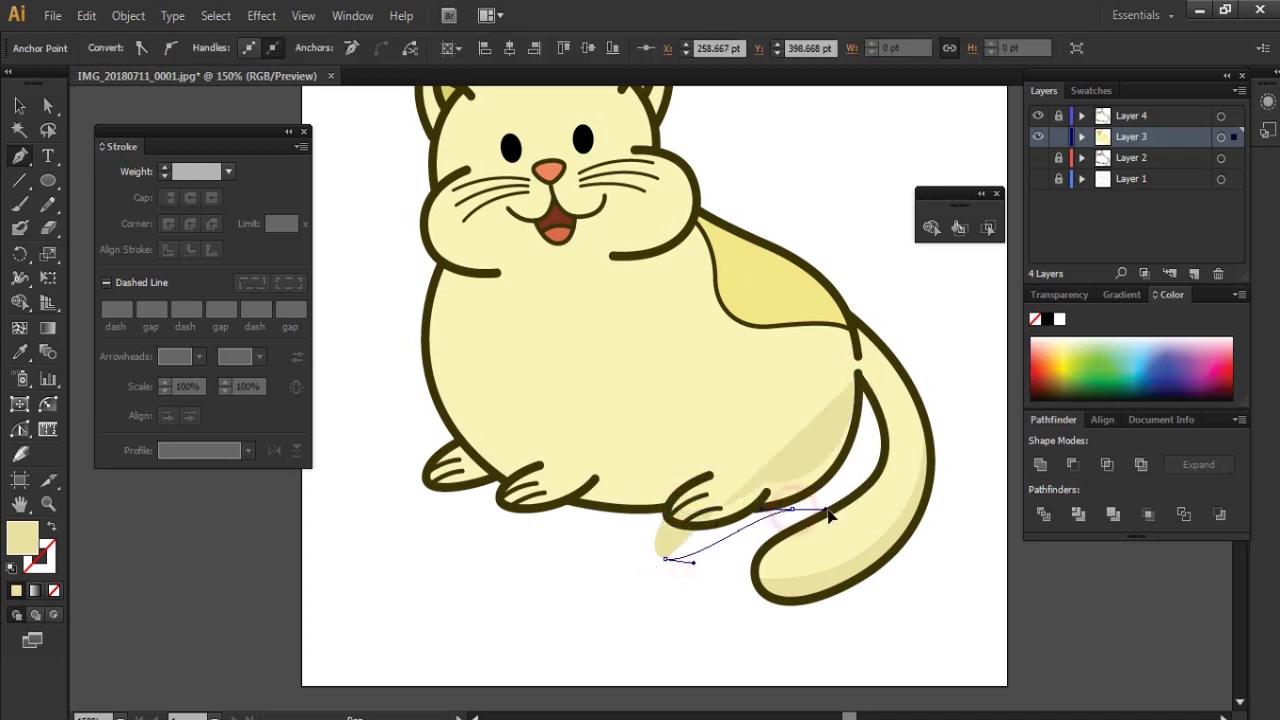
pyautogui.moveTo(792, 508); pyautogui.dragTo(829, 512)
pyautogui.click(858, 377)
pyautogui.press('a')
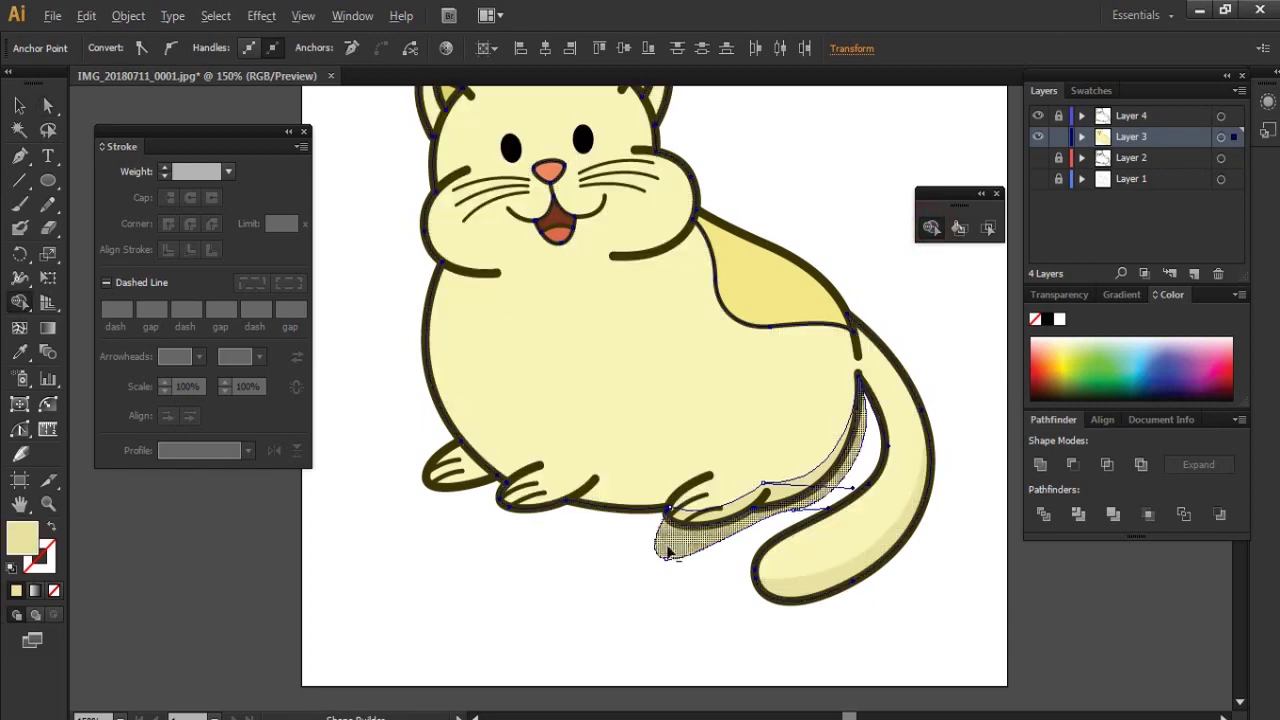
pyautogui.click(677, 551)
pyautogui.click(697, 571)
# Step: Draw shading along the belly's underside between the paws, trimmed to the body
pyautogui.press('p')
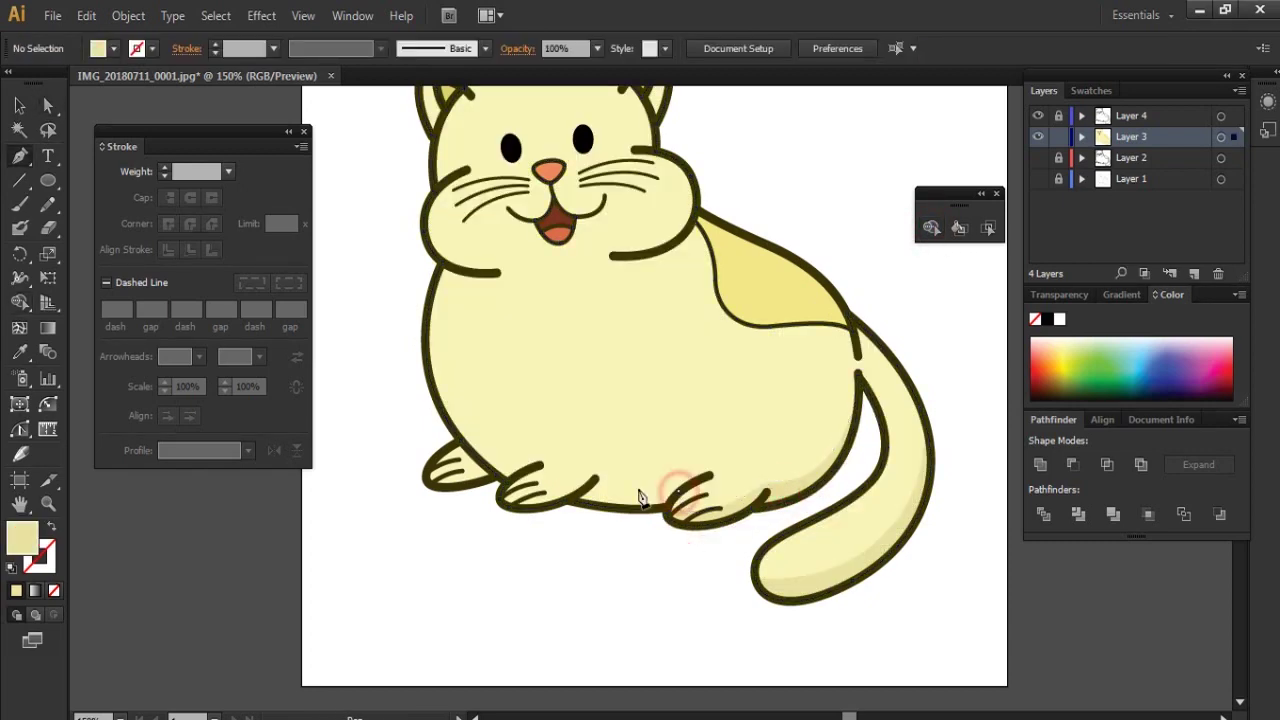
pyautogui.moveTo(593, 484); pyautogui.dragTo(565, 450)
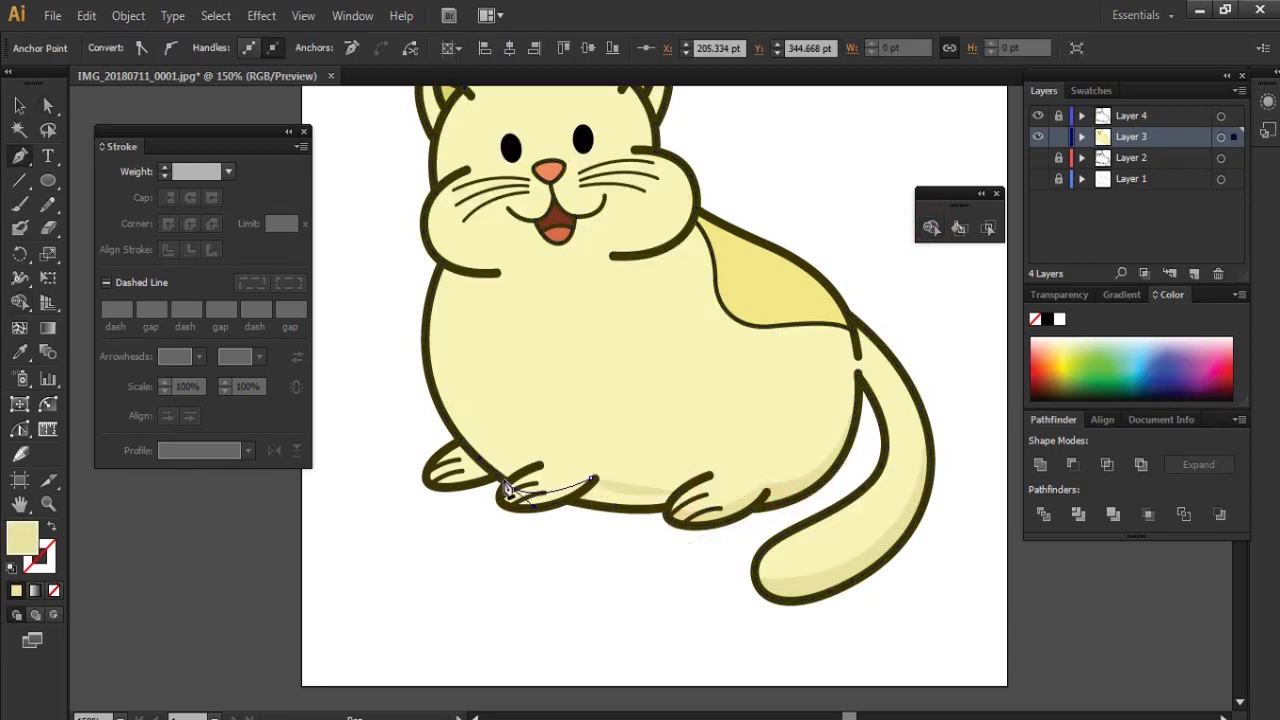
pyautogui.moveTo(486, 532); pyautogui.dragTo(511, 561)
pyautogui.moveTo(663, 510); pyautogui.dragTo(680, 498)
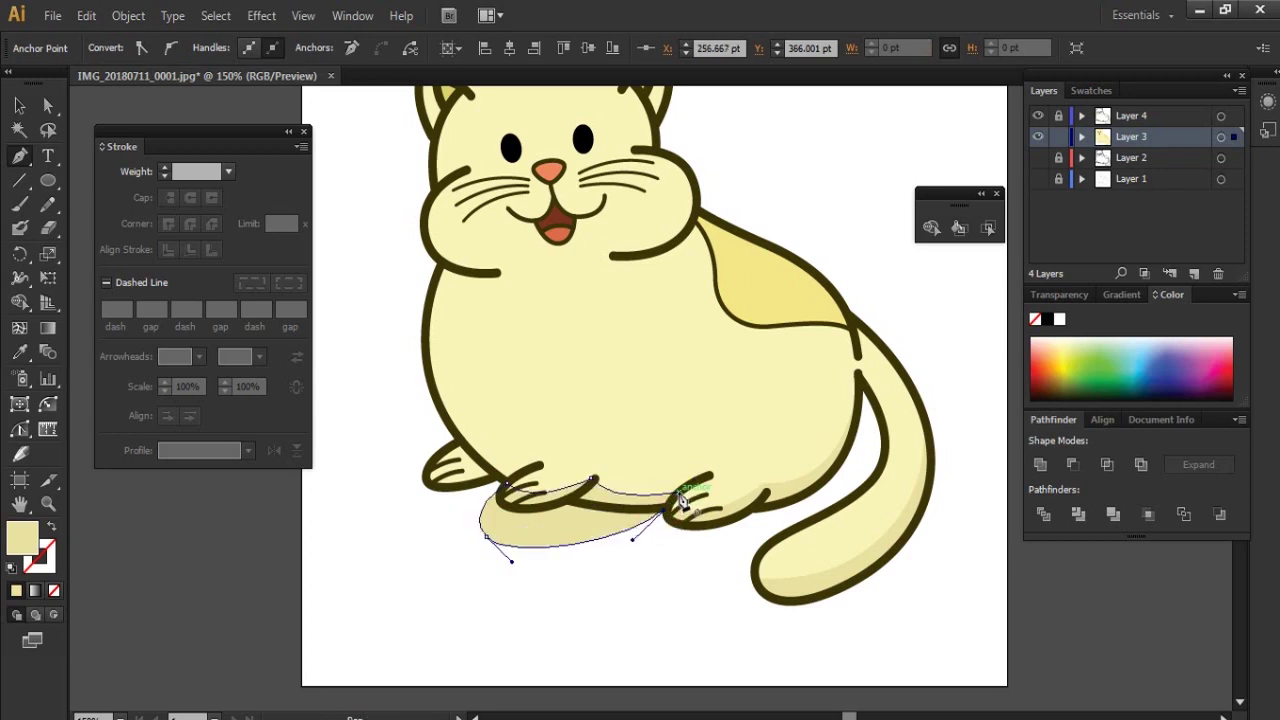
pyautogui.press('a')
pyautogui.click(560, 532)
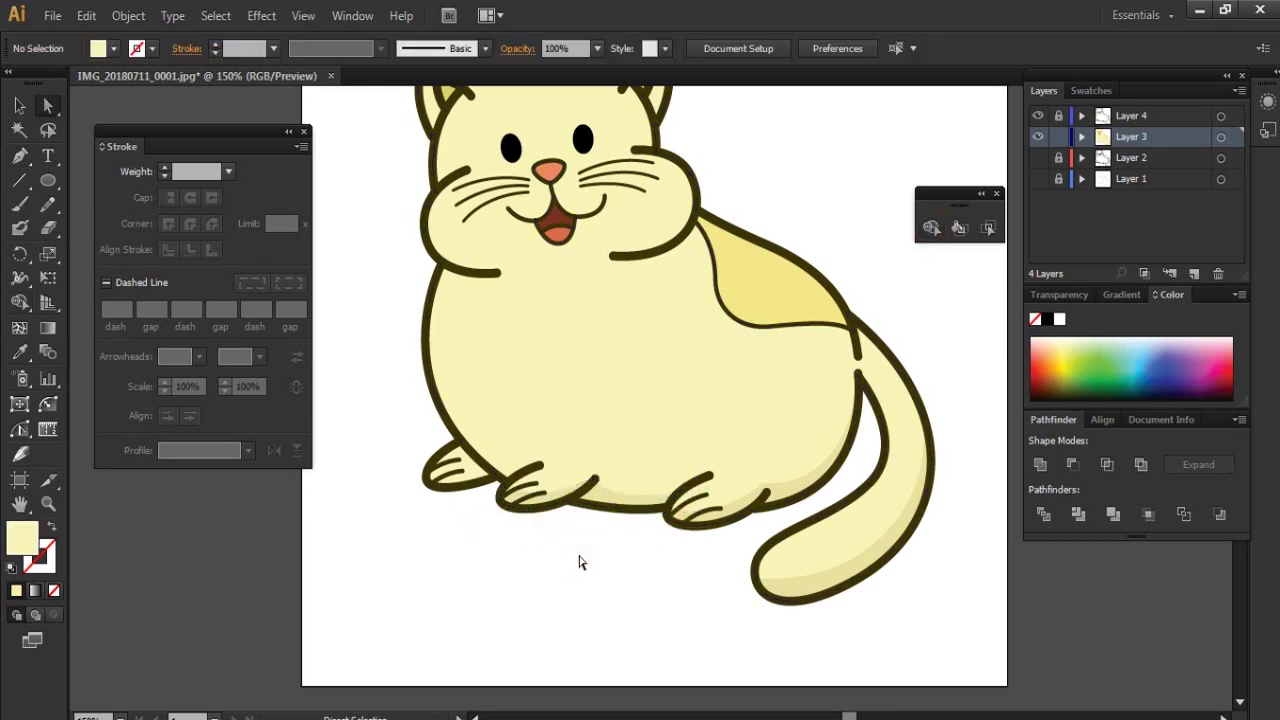
pyautogui.press('p')
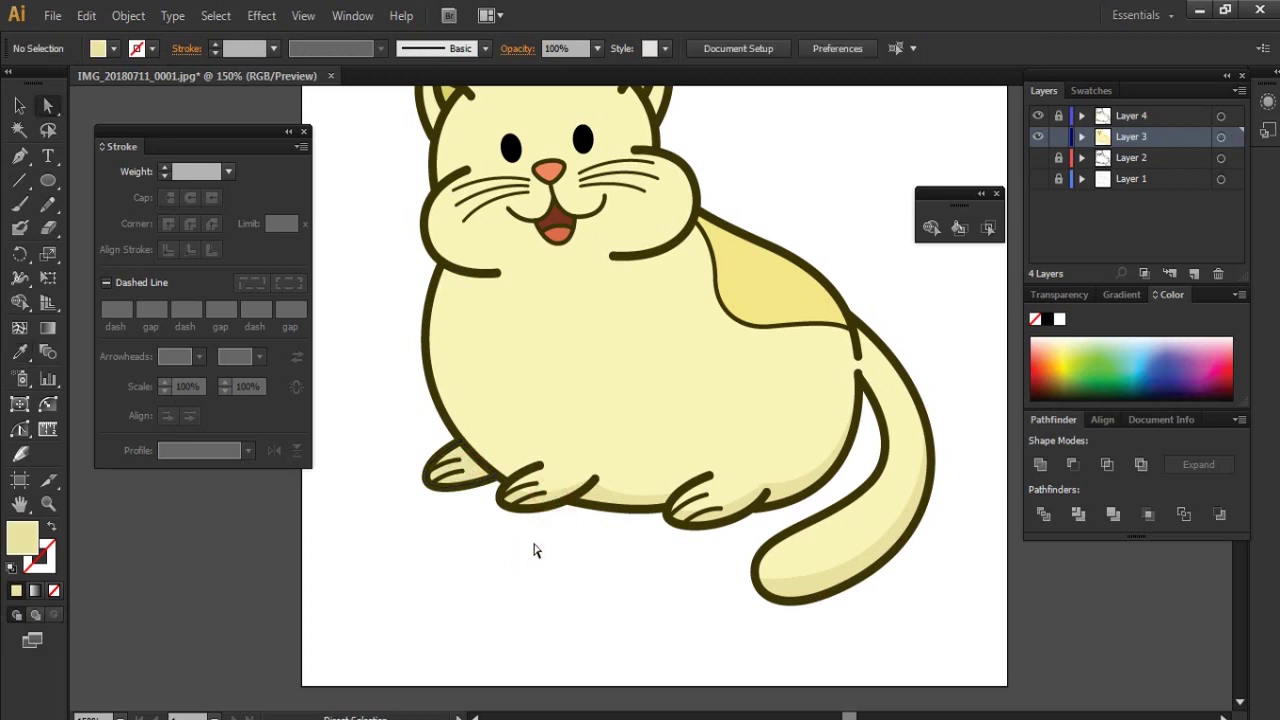
# Step: Draw shading along the cat's left side, trimmed to the body outline
pyautogui.click(428, 326)
pyautogui.moveTo(520, 468); pyautogui.dragTo(600, 497)
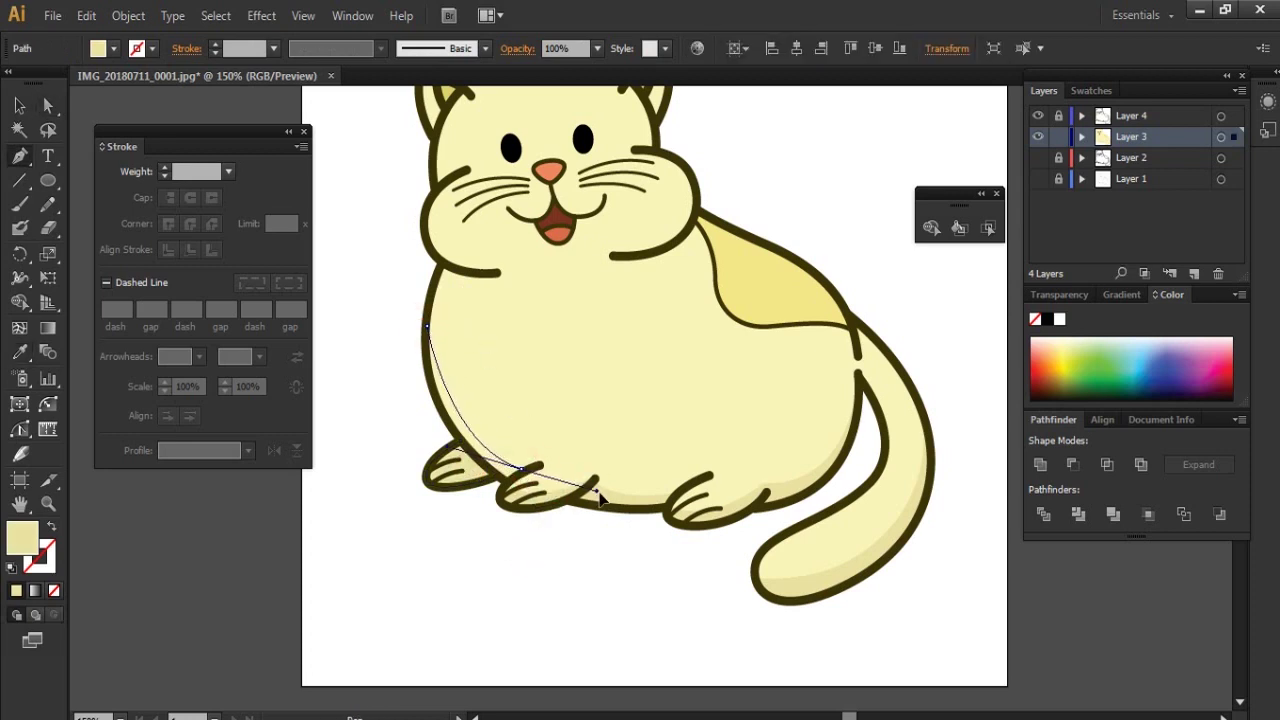
pyautogui.click(520, 468)
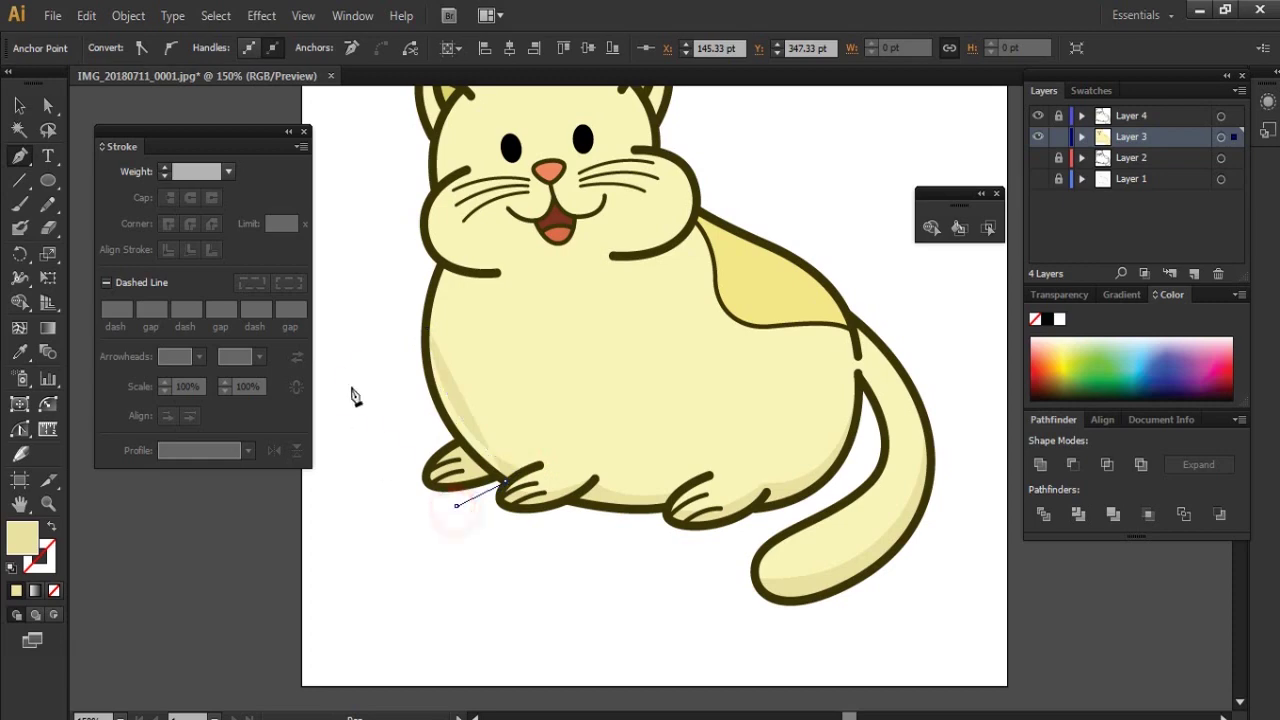
pyautogui.click(352, 395)
pyautogui.click(442, 330)
pyautogui.click(929, 228)
pyautogui.click(405, 398)
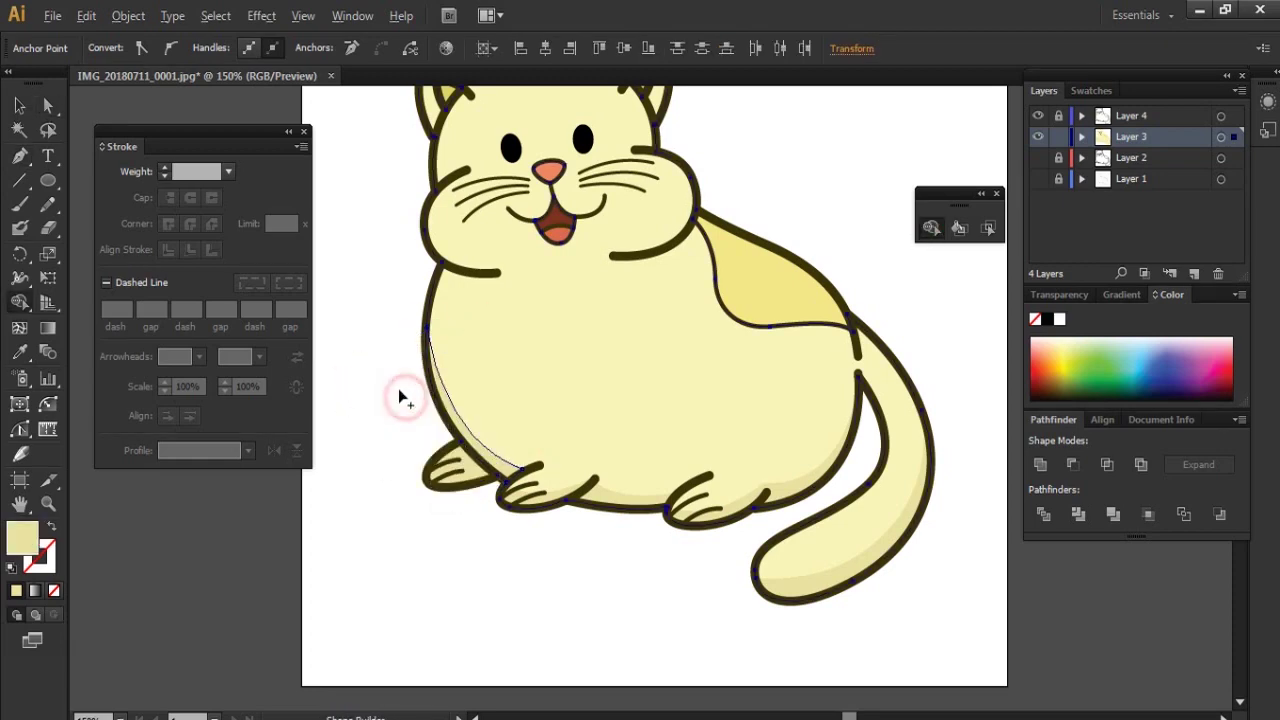
pyautogui.press('a')
# Step: Hide and reshow the outline layer to preview the shading, then frame the head
pyautogui.click(1038, 116)
pyautogui.hotkey('ctrl', '-')
pyautogui.hotkey('ctrl', '-')
pyautogui.click(1038, 116)
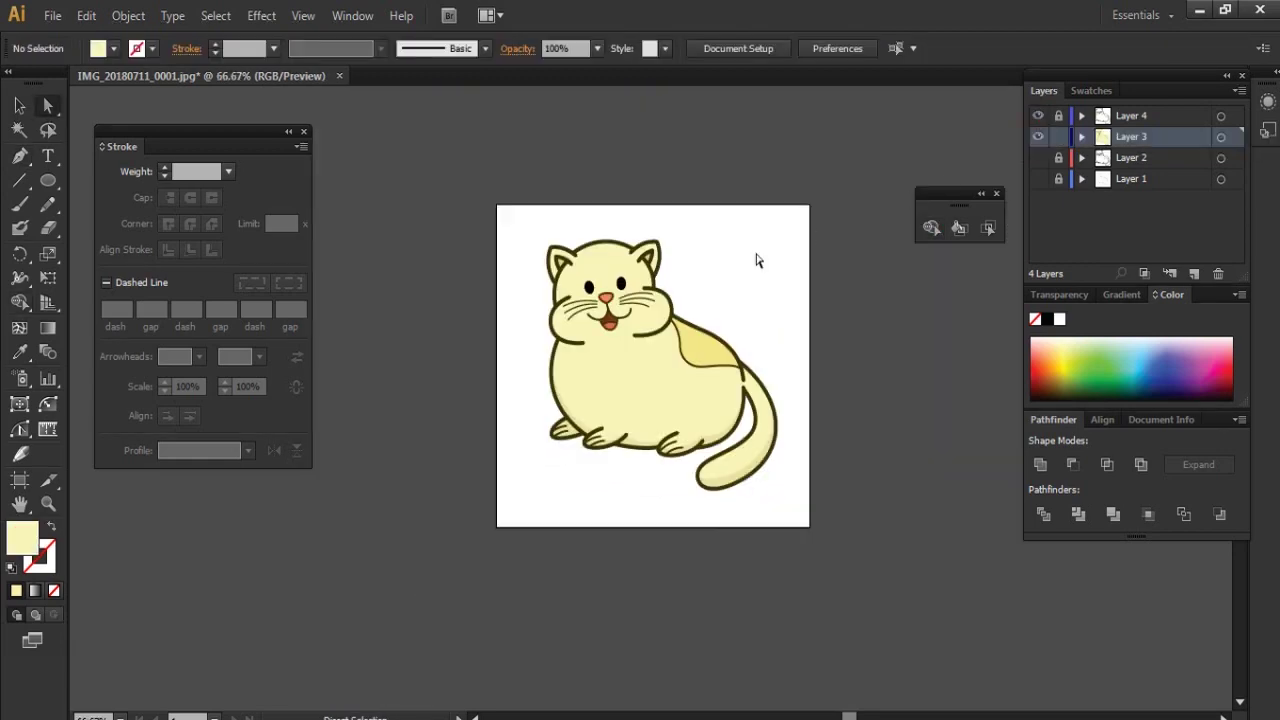
pyautogui.hotkey('ctrl', '+')
pyautogui.hotkey('ctrl', '+')
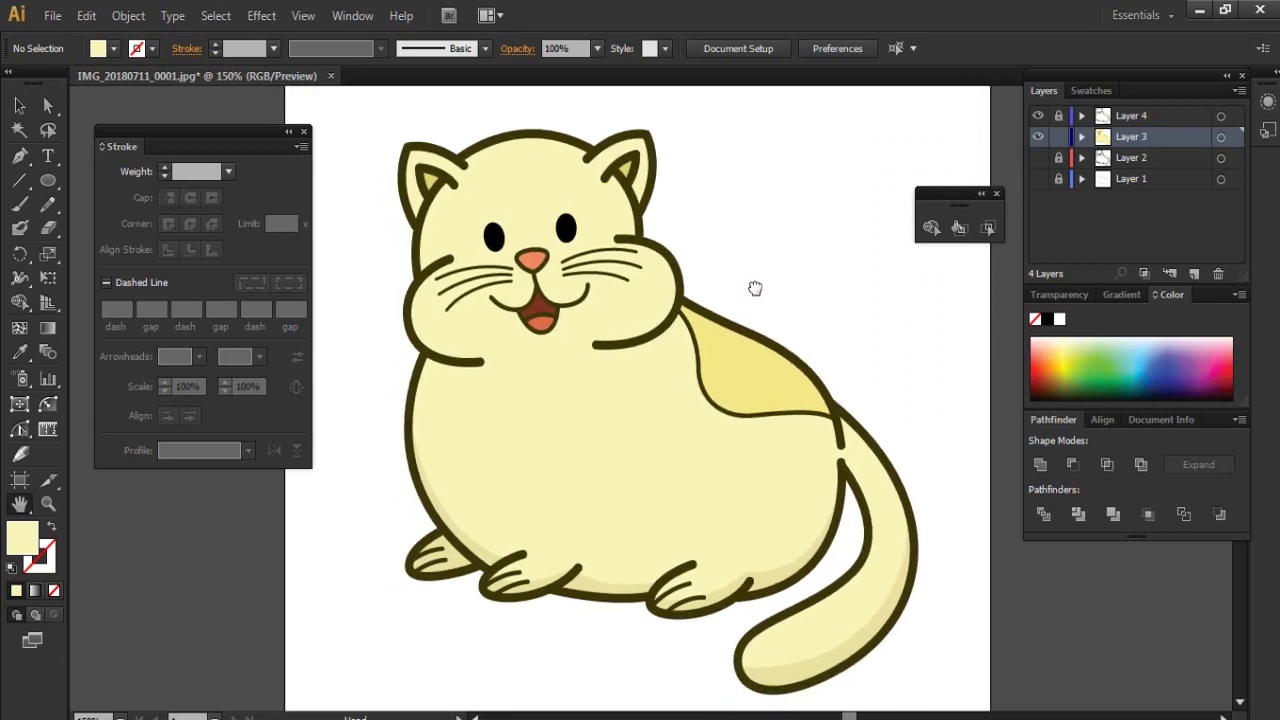
pyautogui.moveTo(716, 251); pyautogui.dragTo(748, 291)
# Step: Draw a shading shape beneath the right cheek
pyautogui.click(712, 320)
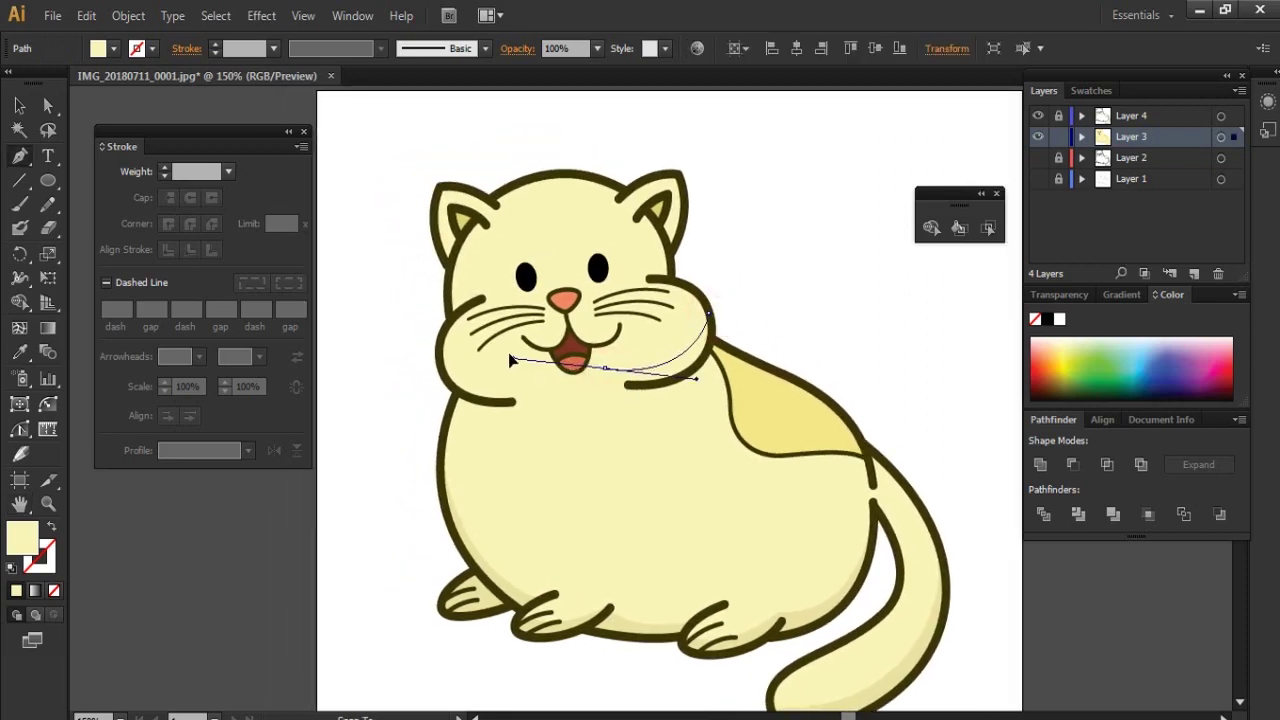
pyautogui.click(617, 375)
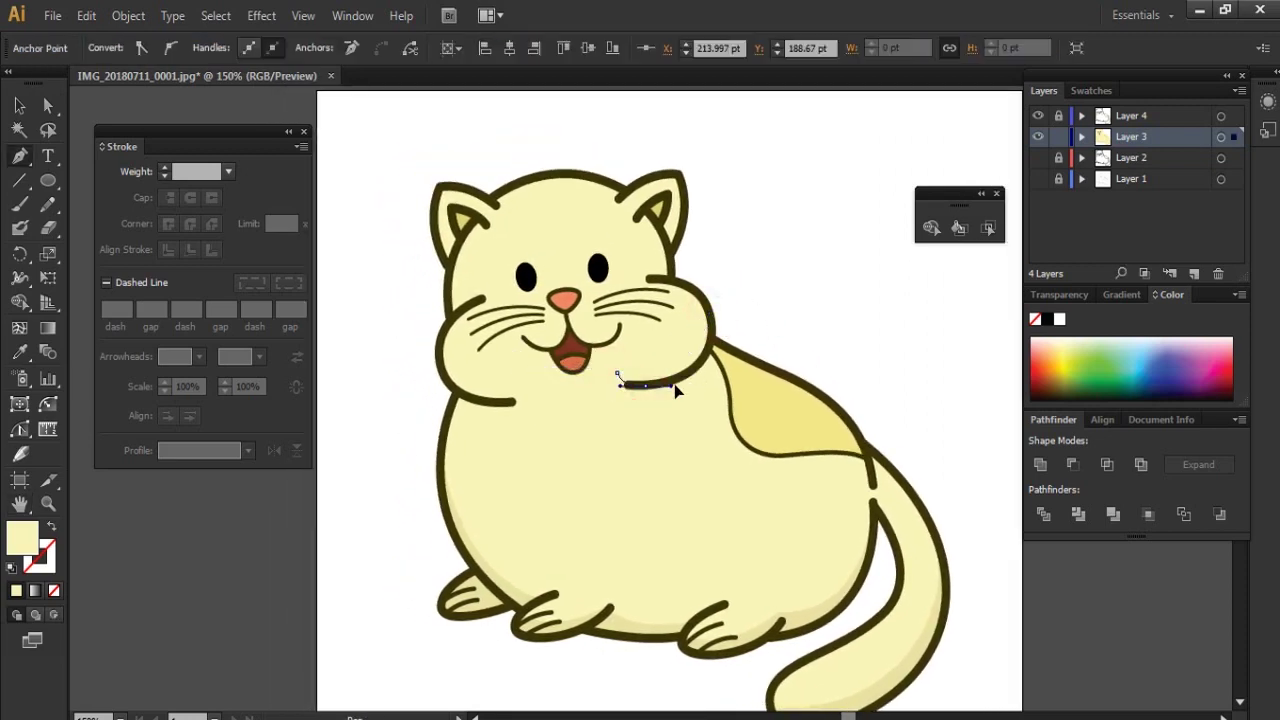
pyautogui.click(709, 314)
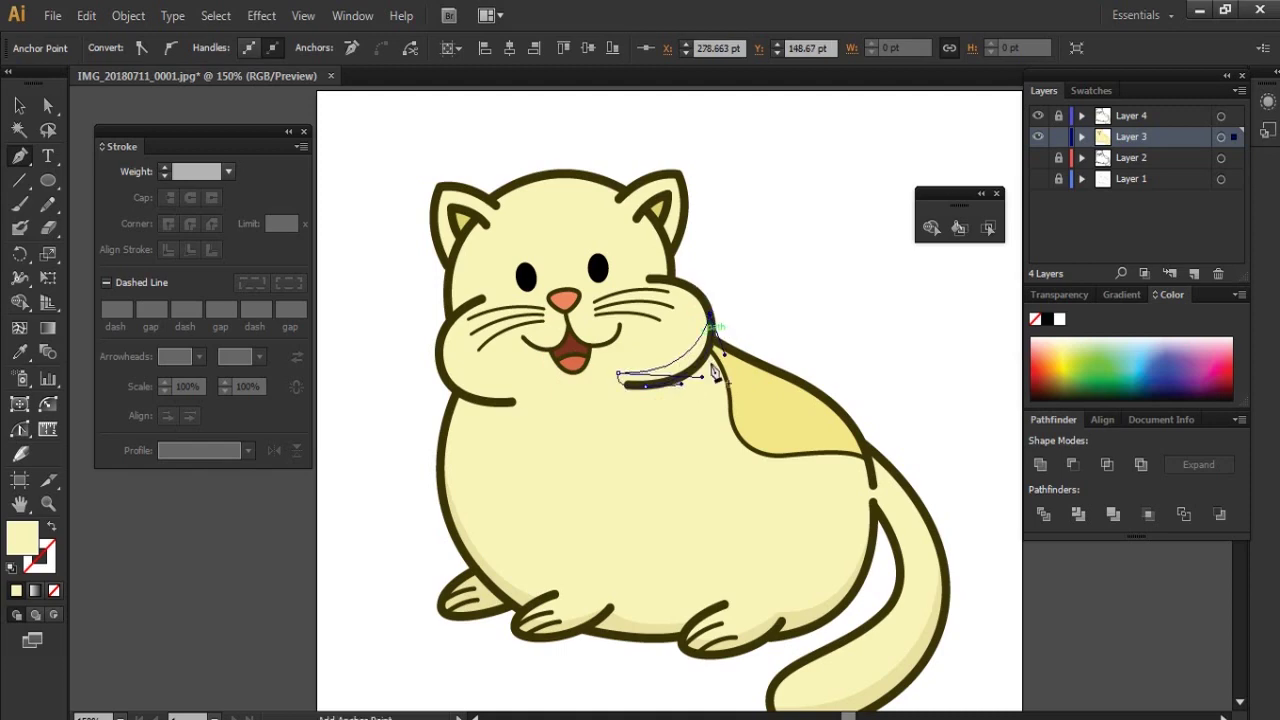
pyautogui.press('a')
pyautogui.click(778, 287)
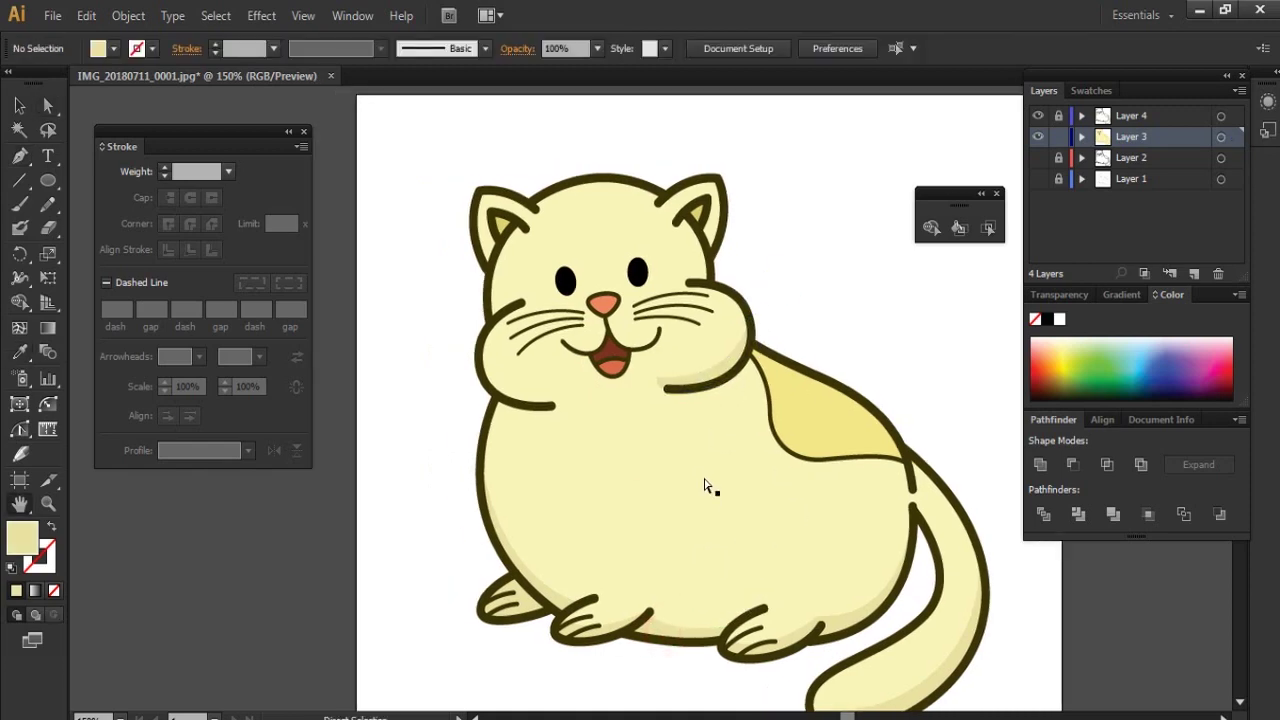
# Step: Draw a shading shape beneath the left cheek
pyautogui.scroll(2, 706, 486)
pyautogui.press('p')
pyautogui.click(364, 318)
pyautogui.moveTo(533, 421); pyautogui.dragTo(367, 430)
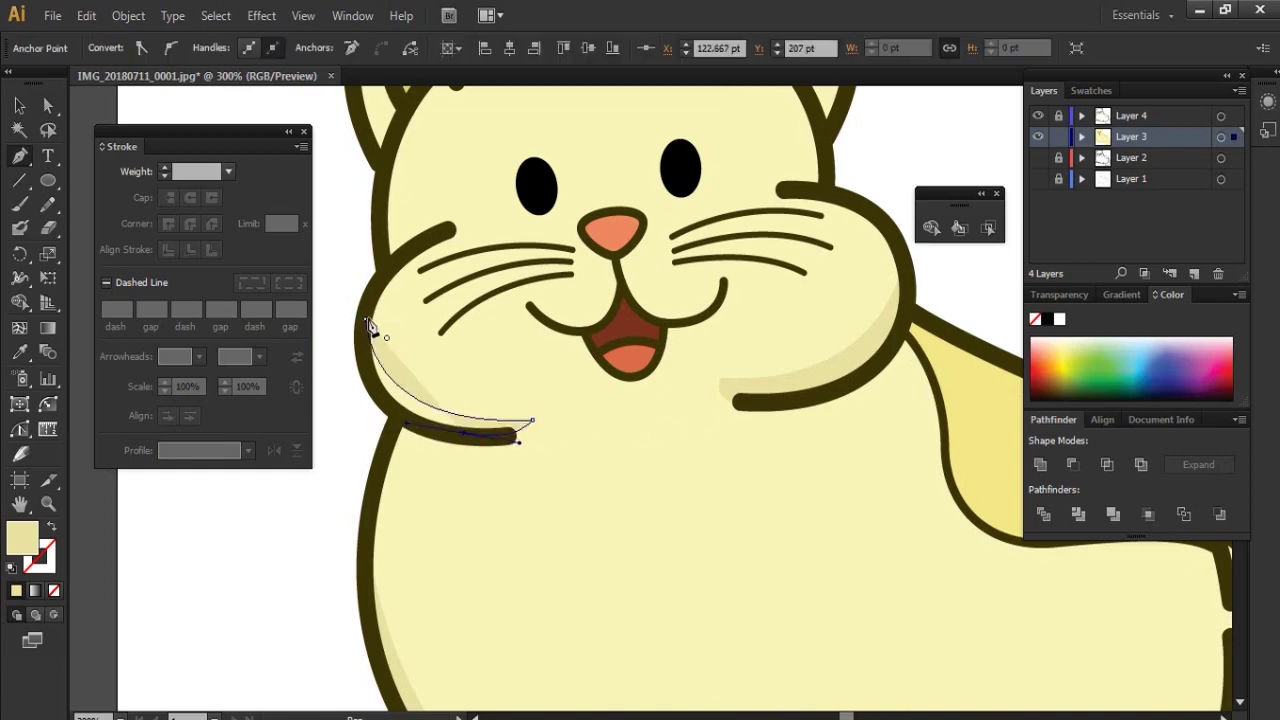
pyautogui.click(364, 318)
pyautogui.keyDown('ctrl'); pyautogui.click(352, 243); pyautogui.keyUp('ctrl')
pyautogui.hotkey('ctrl', '-')
pyautogui.hotkey('ctrl', '-')
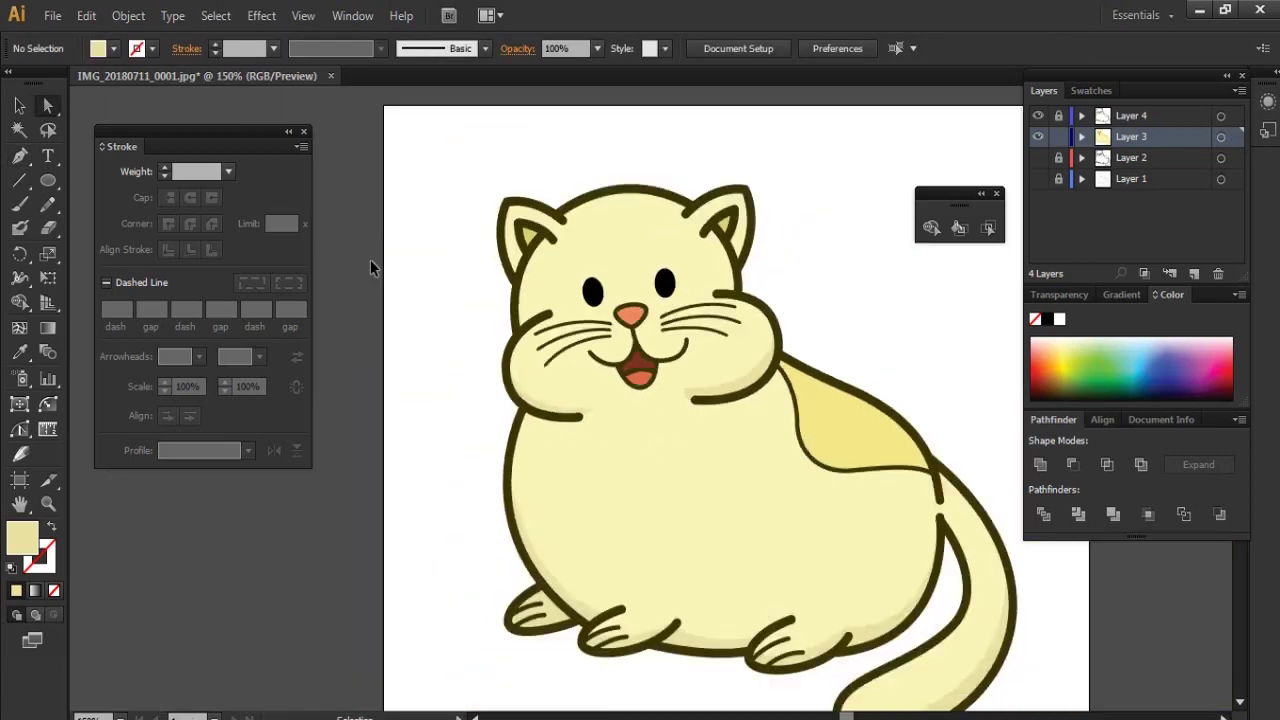
# Step: Draw a shadow shape under the right side of the mouth
pyautogui.hotkey('ctrl', '+')
pyautogui.hotkey('ctrl', '+')
pyautogui.hotkey('ctrl', '+')
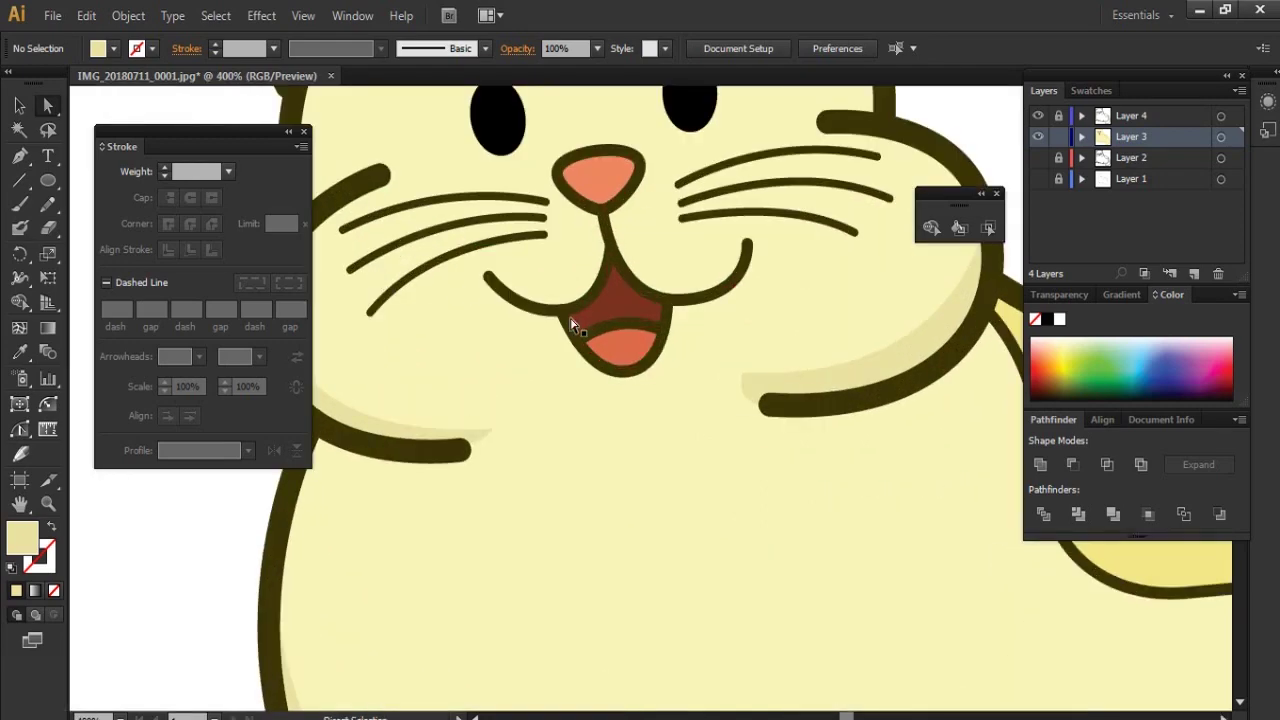
pyautogui.scroll(2, 572, 388)
pyautogui.press('p')
pyautogui.moveTo(665, 410); pyautogui.dragTo(668, 414)
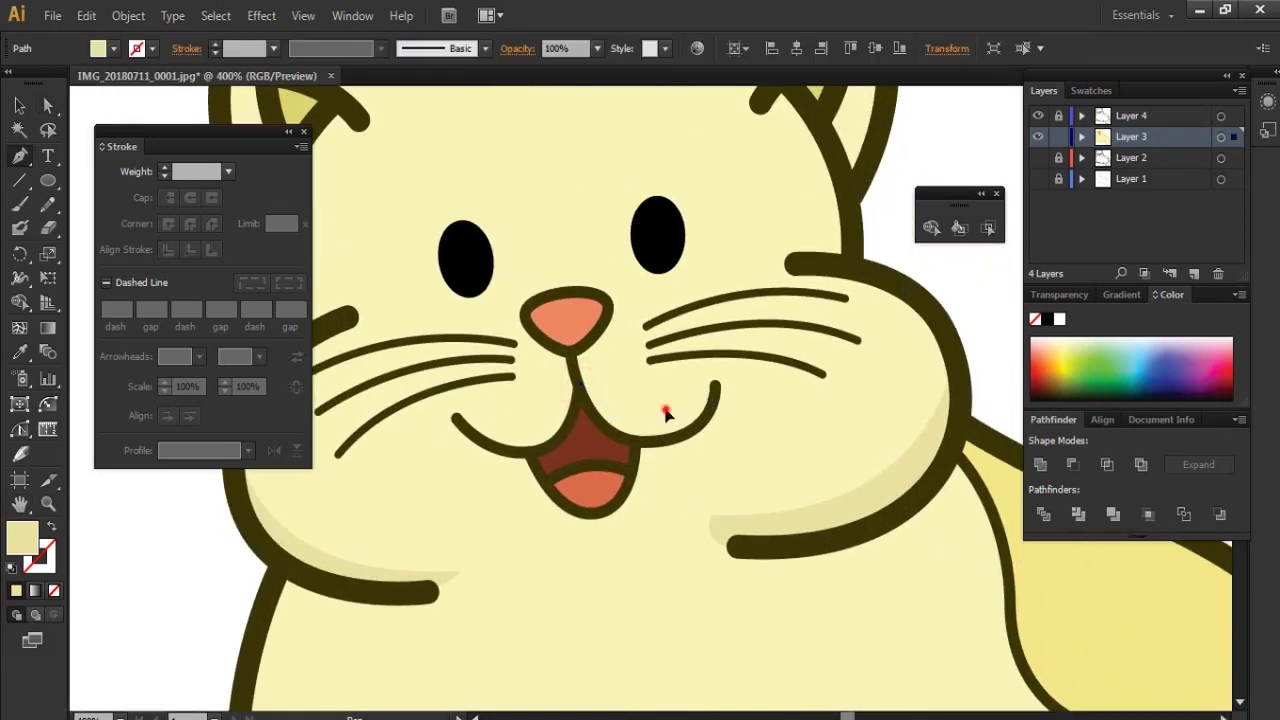
pyautogui.click(720, 377)
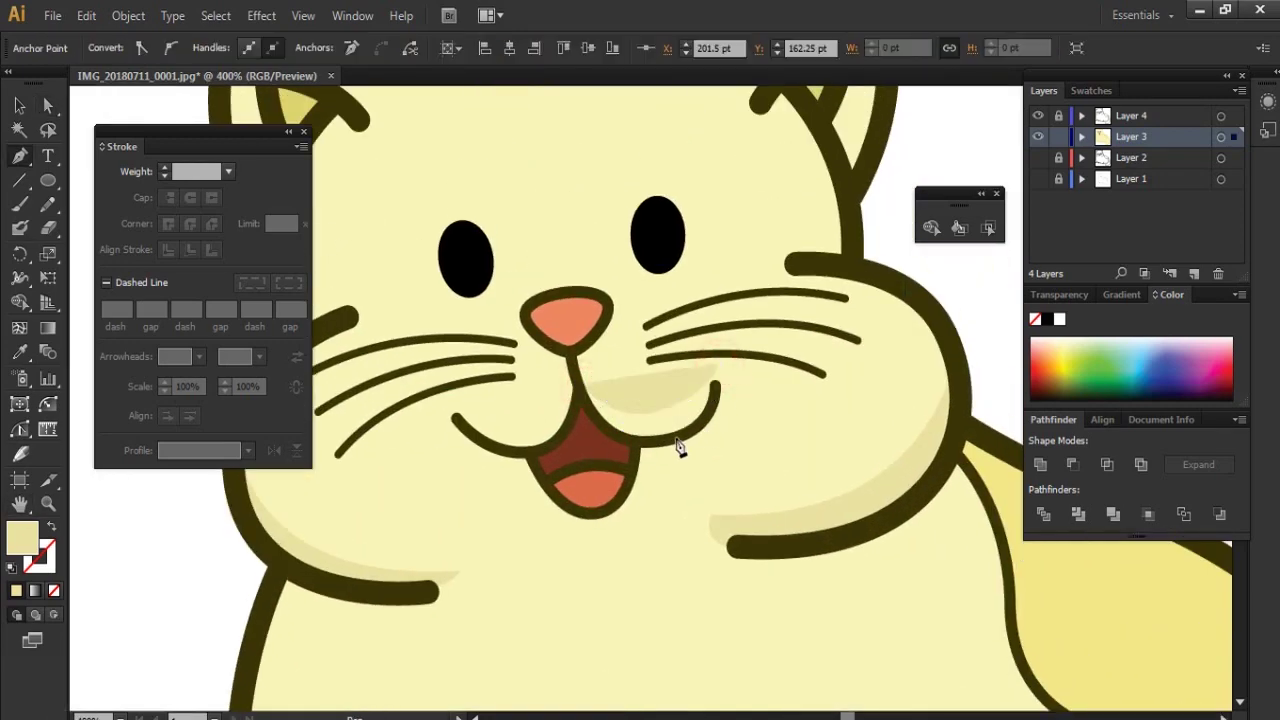
pyautogui.click(580, 385)
pyautogui.press('a')
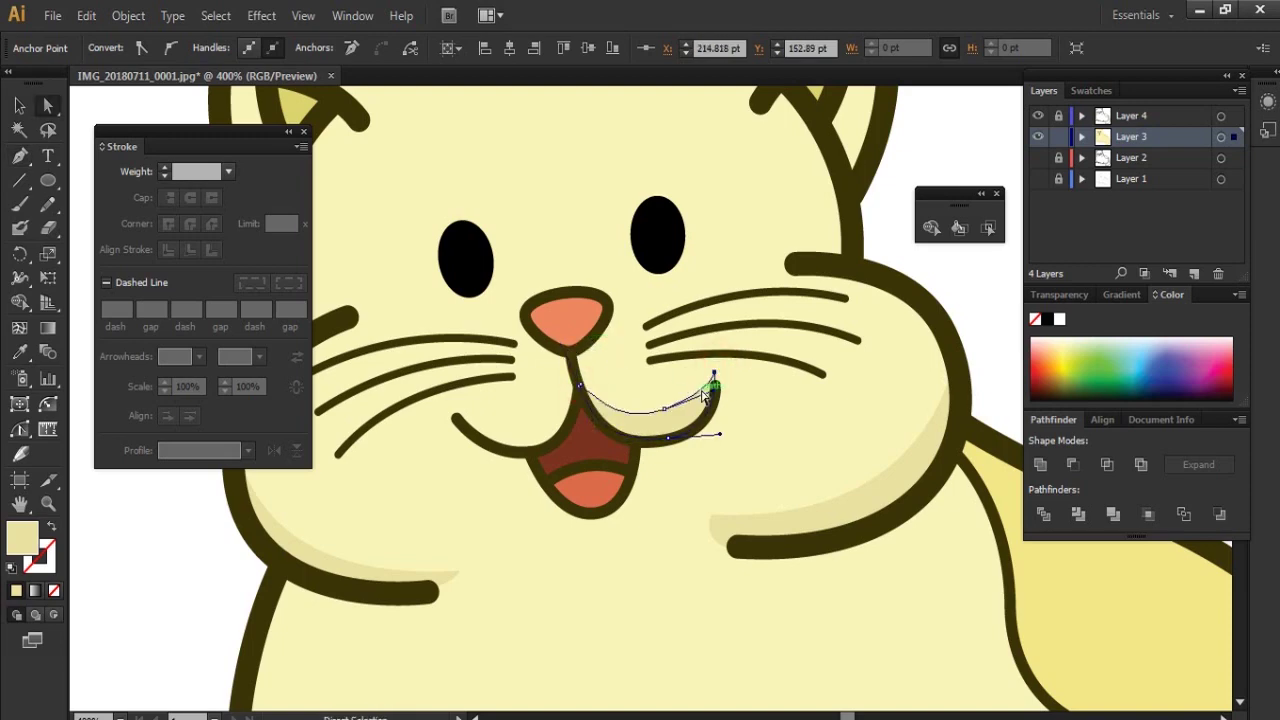
pyautogui.click(882, 254)
# Step: Draw a curved shading path across the muzzle above the mouth
pyautogui.click(448, 399)
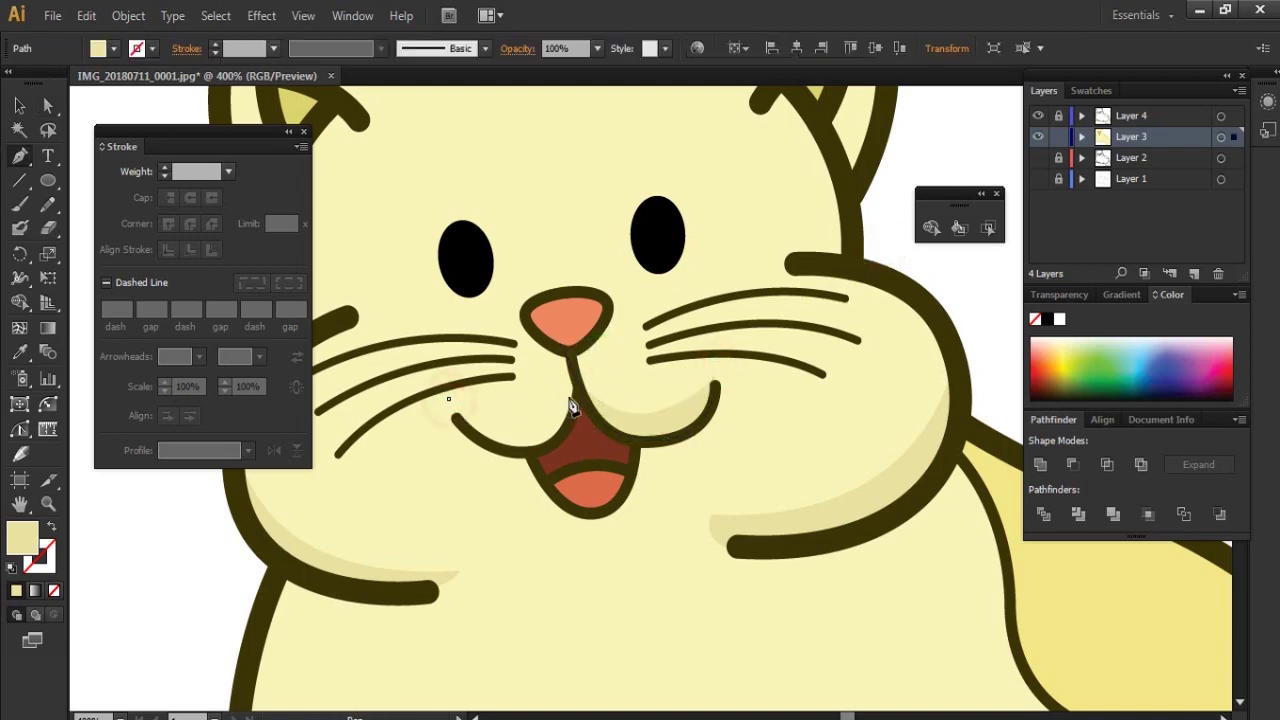
pyautogui.moveTo(578, 392)
pyautogui.mouseDown()
pyautogui.moveTo(527, 463)
pyautogui.moveTo(481, 453)
pyautogui.mouseUp()
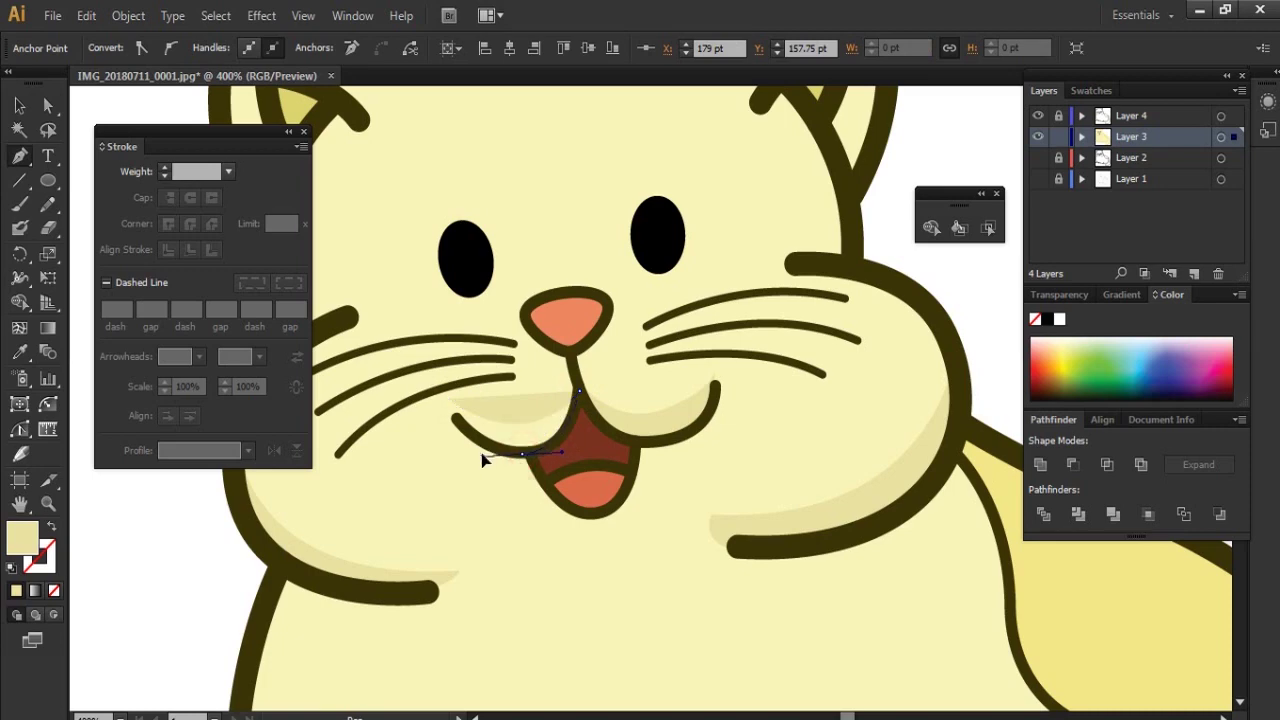
pyautogui.keyDown('ctrl'); pyautogui.click(955, 294); pyautogui.keyUp('ctrl')
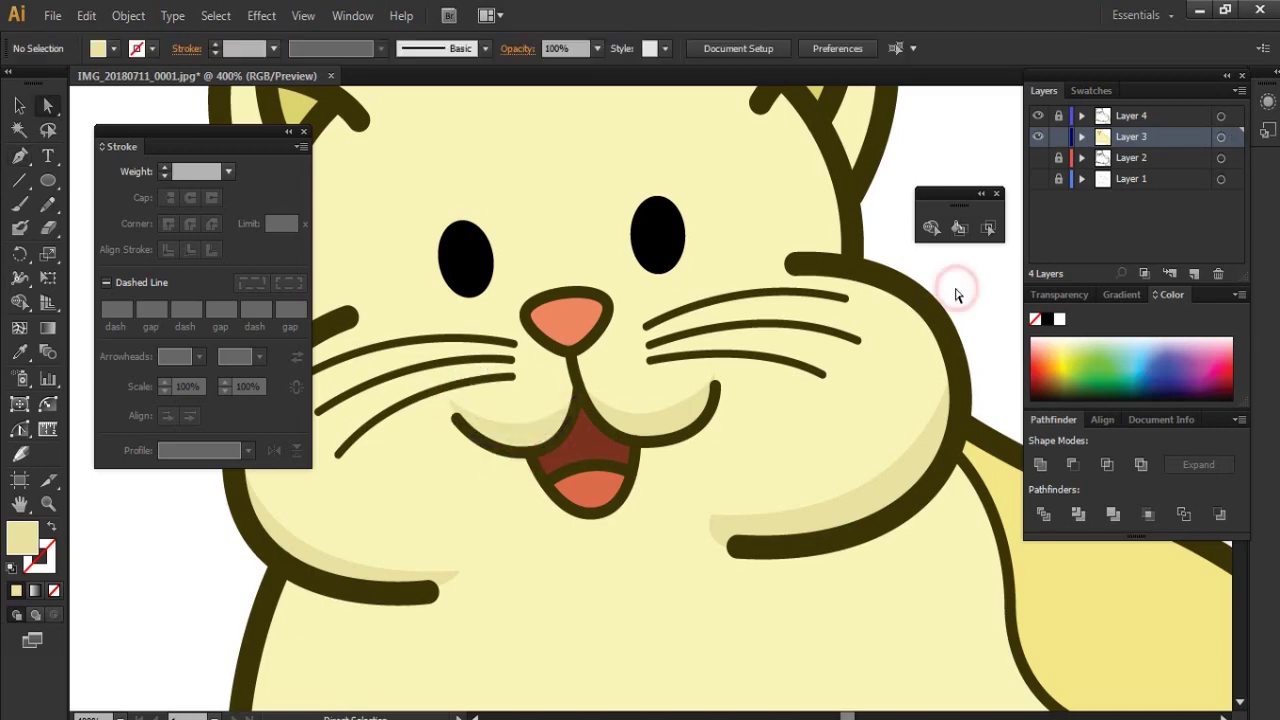
pyautogui.click(449, 403)
pyautogui.click(469, 449)
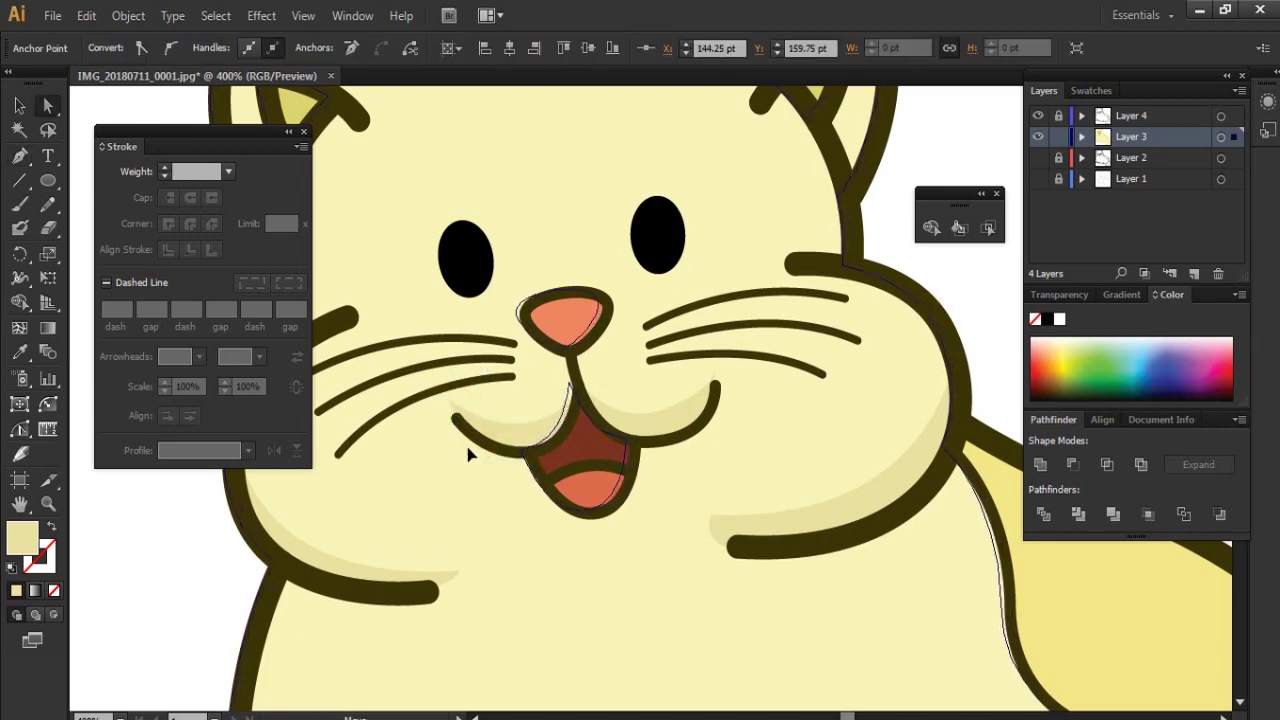
pyautogui.click(488, 430)
pyautogui.click(966, 293)
# Step: Zoom out and back in to check the muzzle shading
pyautogui.press('p')
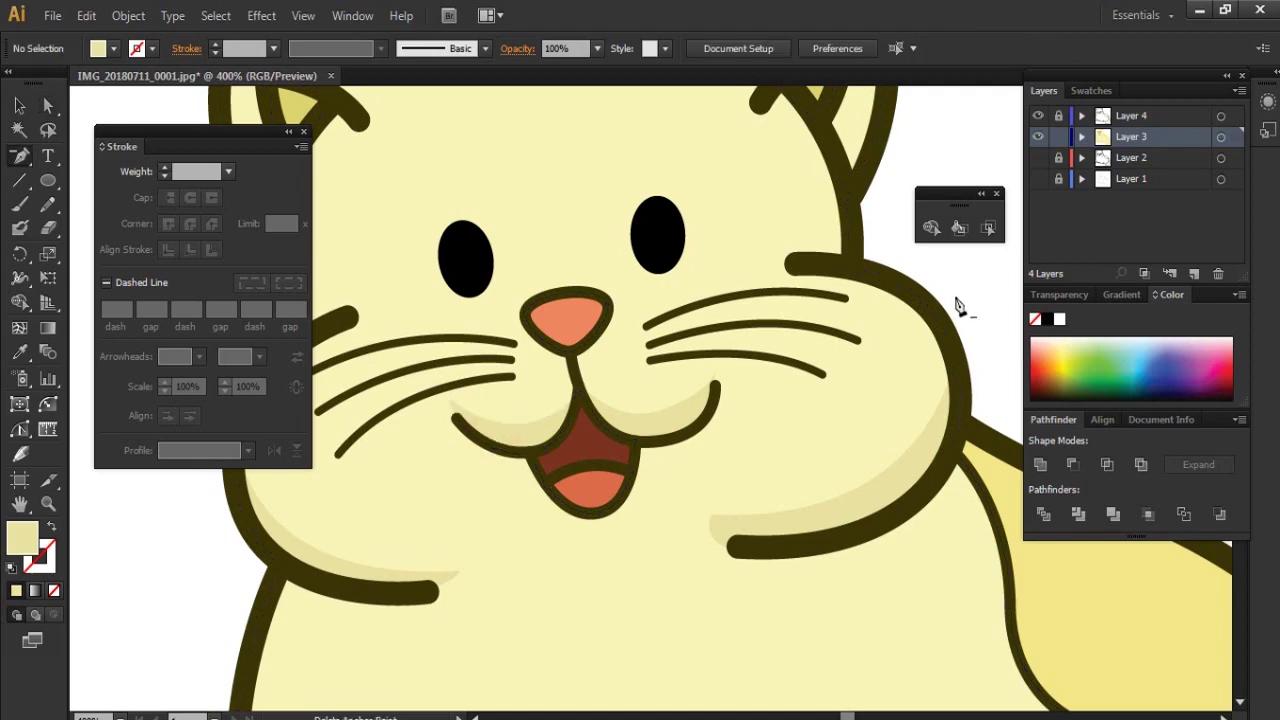
pyautogui.hotkey('ctrl', '-')
pyautogui.hotkey('ctrl', '-')
pyautogui.hotkey('ctrl', '-')
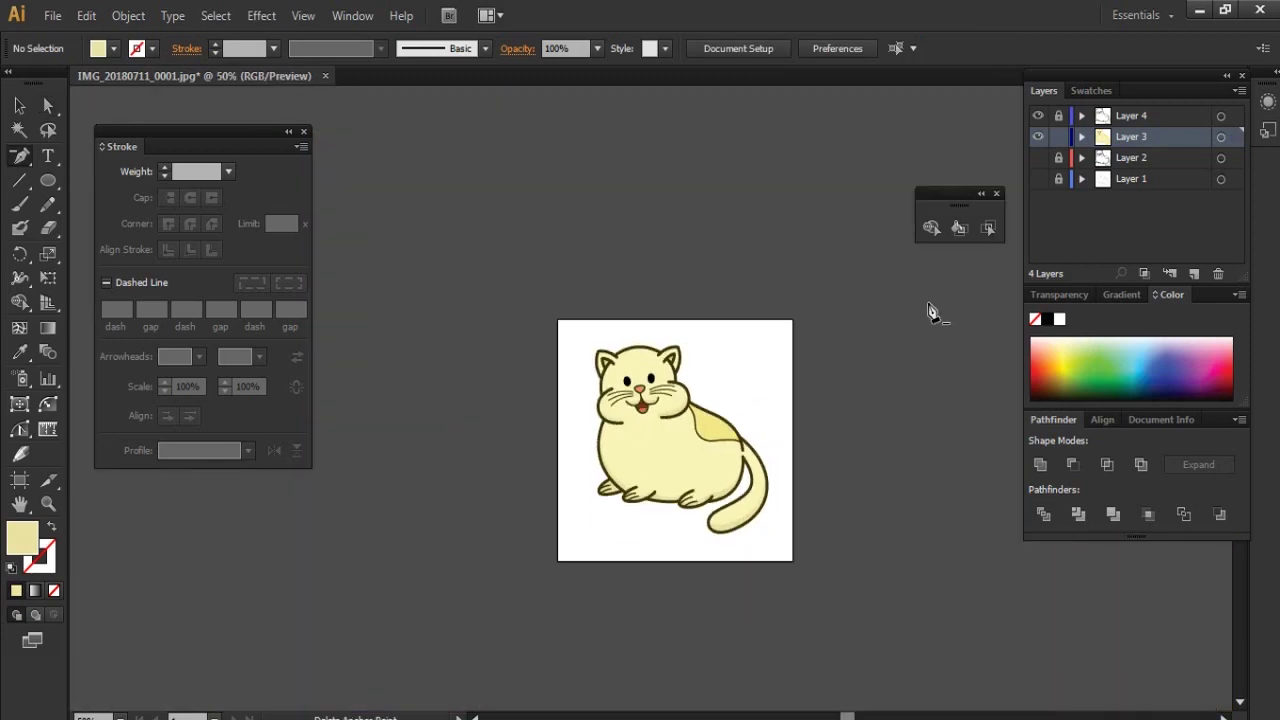
pyautogui.press('a')
pyautogui.hotkey('ctrl', '+')
pyautogui.hotkey('ctrl', '+')
pyautogui.hotkey('ctrl', '+')
pyautogui.hotkey('ctrl', '+')
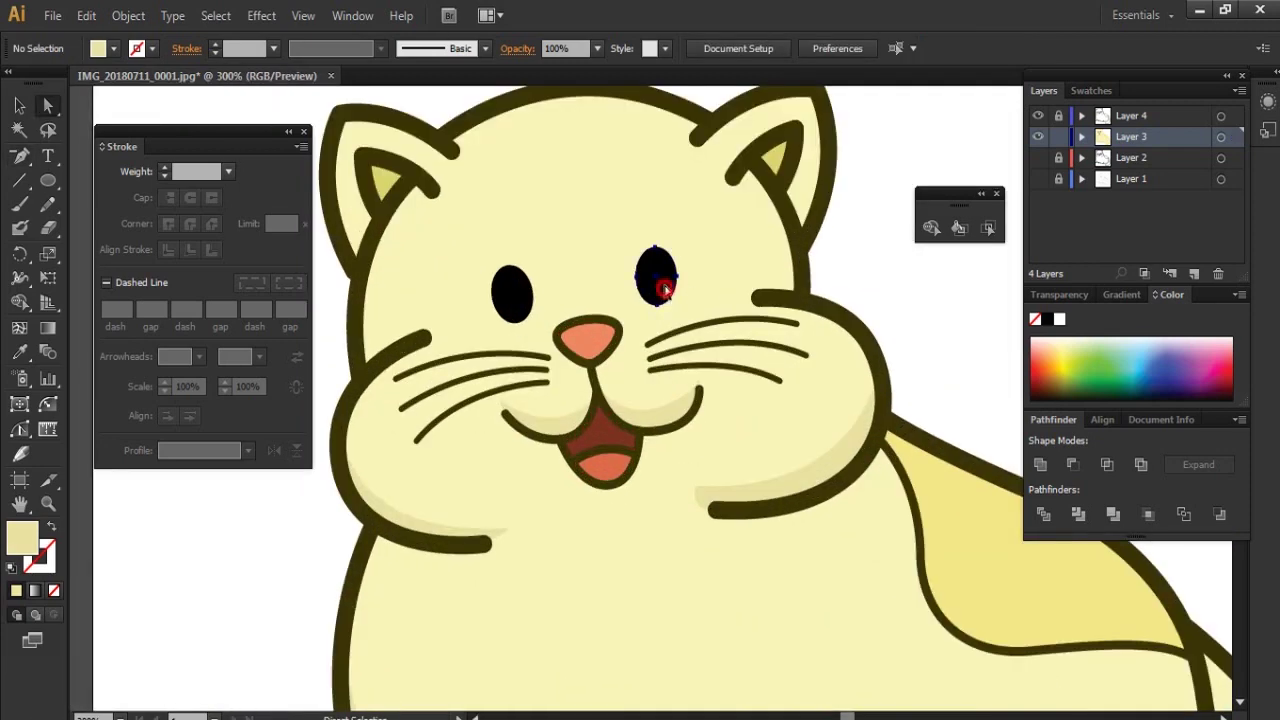
# Step: Give both eyes the dark olive outline colour with the Eyedropper
pyautogui.click(517, 298)
pyautogui.press('i')
pyautogui.click(800, 257)
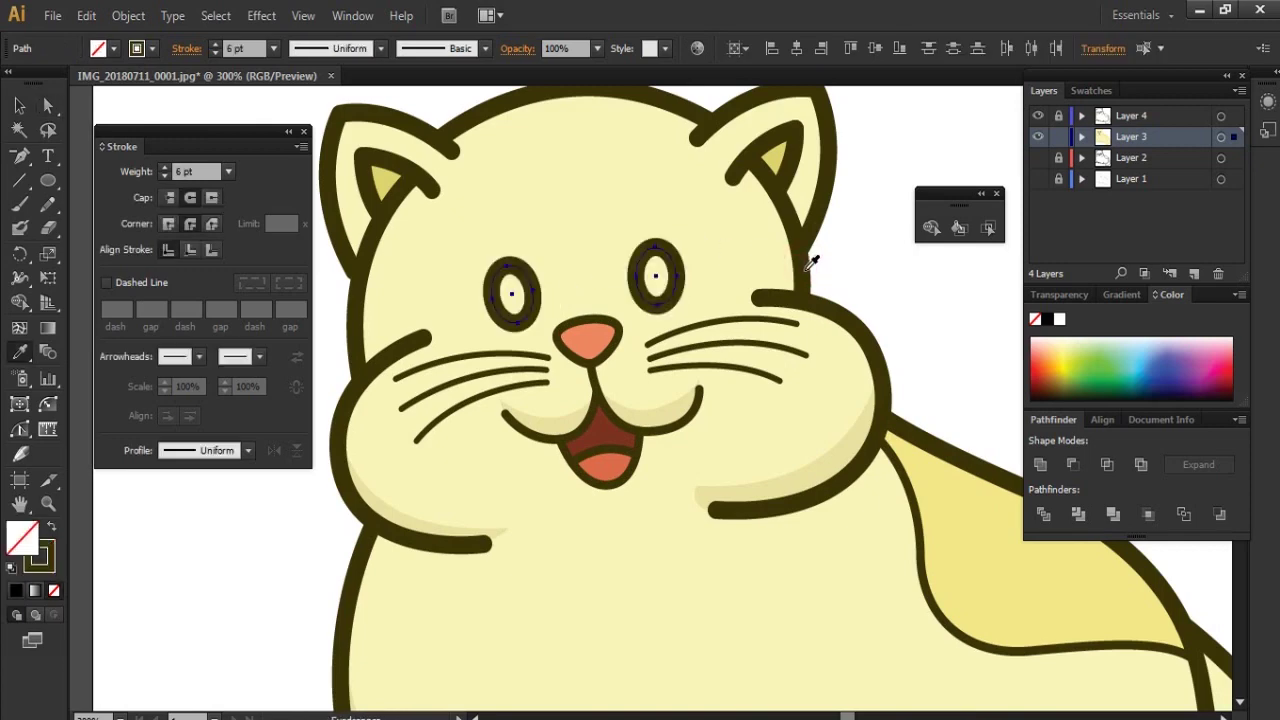
pyautogui.keyDown('ctrl'); pyautogui.click(840, 272); pyautogui.keyUp('ctrl')
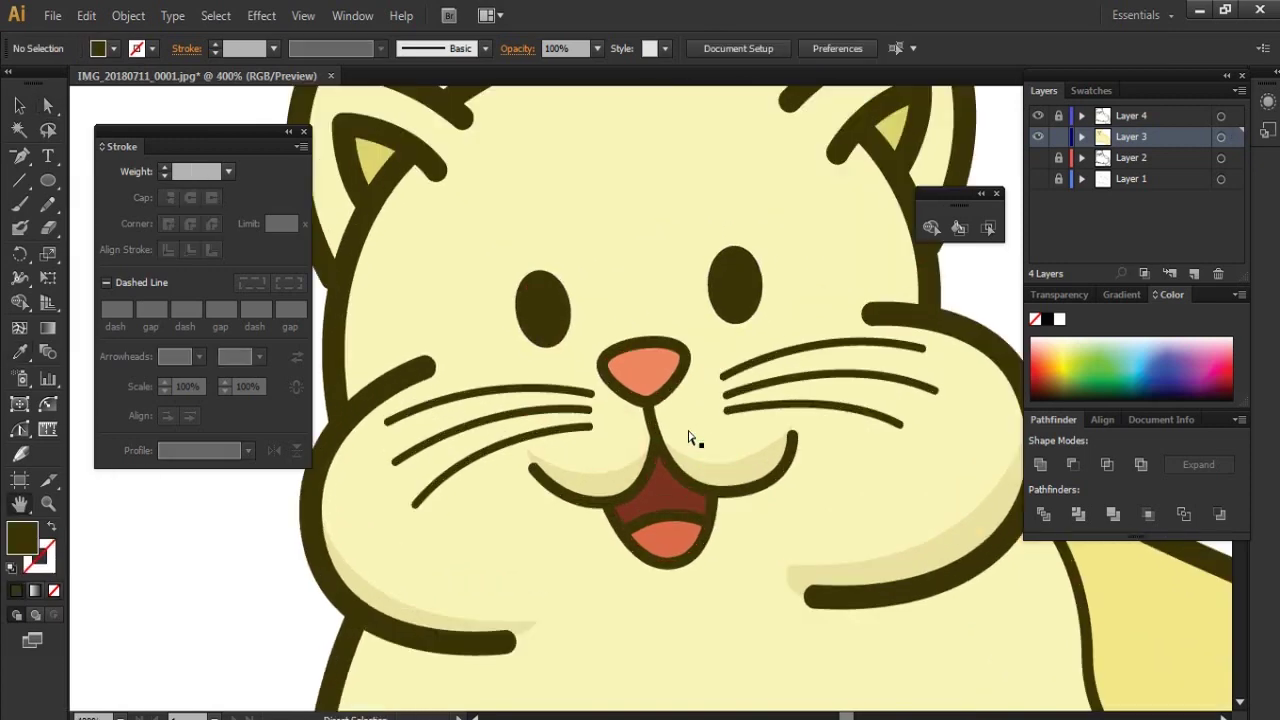
# Step: Set the fill to a slightly darker orange, E07553, in the Color Picker
pyautogui.hotkey('ctrl', '+')
pyautogui.hotkey('ctrl', '+')
pyautogui.click(677, 337)
pyautogui.doubleClick(22, 538)
pyautogui.click(551, 279)
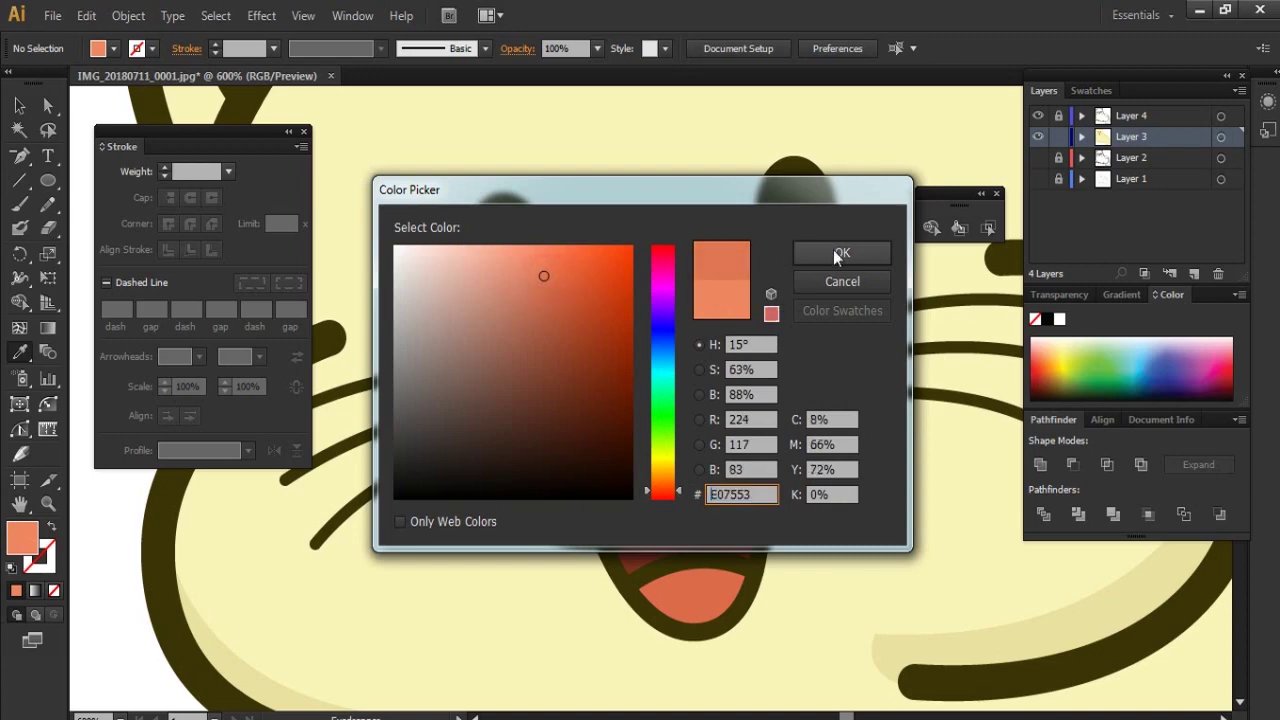
pyautogui.click(833, 249)
# Step: Pen-draw a curved E07553 shading shape over the cat's nose
pyautogui.press('p')
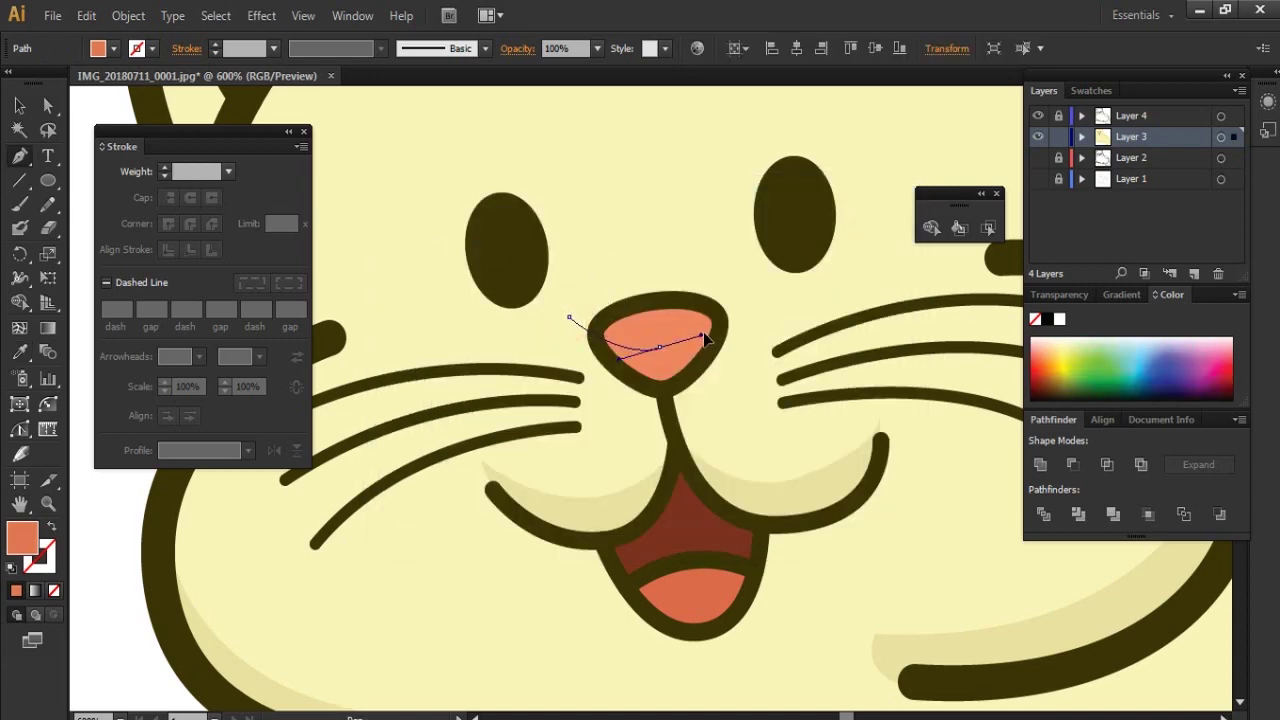
pyautogui.moveTo(634, 356); pyautogui.dragTo(680, 335)
pyautogui.click(620, 431)
pyautogui.moveTo(569, 317); pyautogui.dragTo(605, 300)
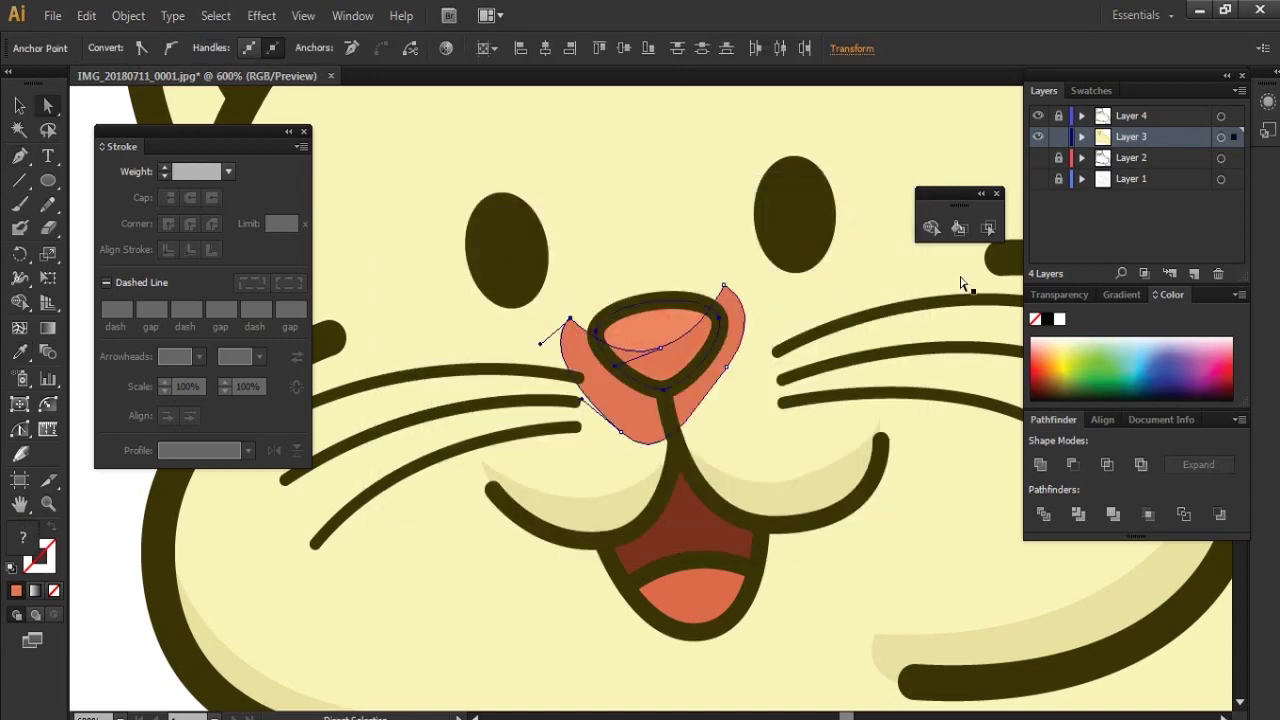
pyautogui.keyDown('ctrl'); pyautogui.click(112, 598); pyautogui.keyUp('ctrl')
pyautogui.hotkey('ctrl', '-')
pyautogui.hotkey('ctrl', '-')
pyautogui.hotkey('ctrl', '-')
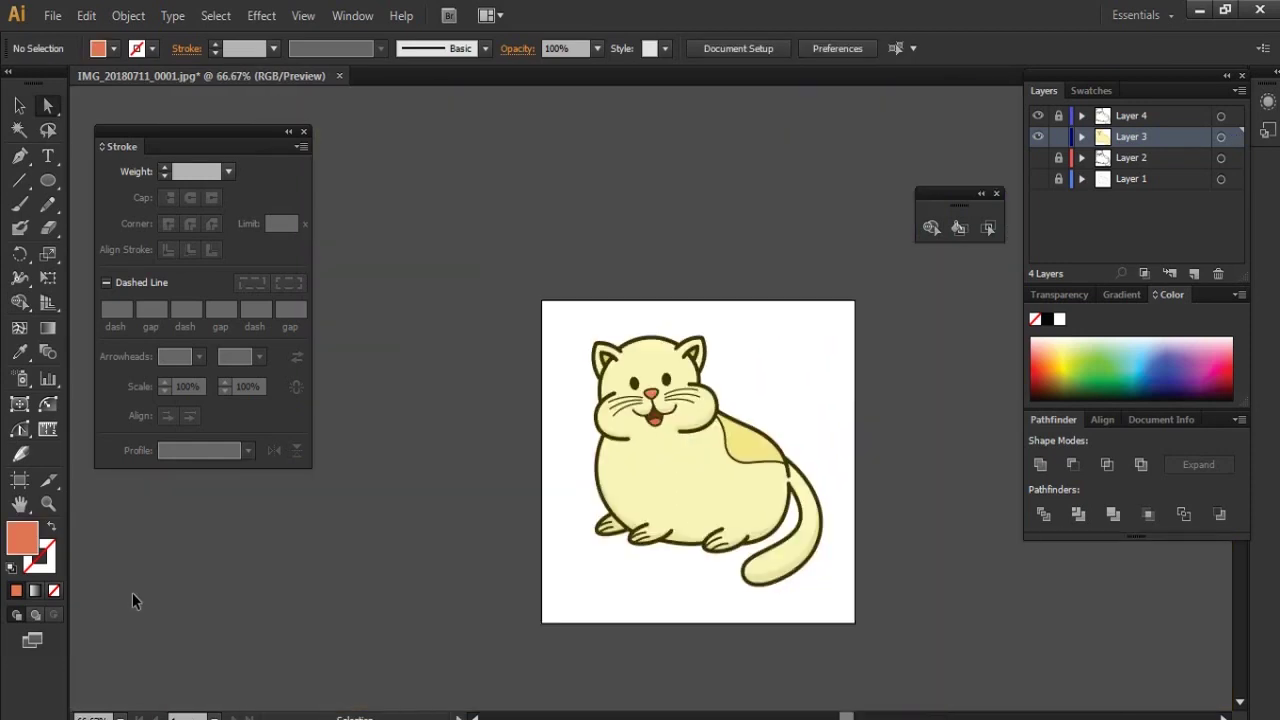
pyautogui.hotkey('ctrl', '-')
pyautogui.hotkey('ctrl', '-')
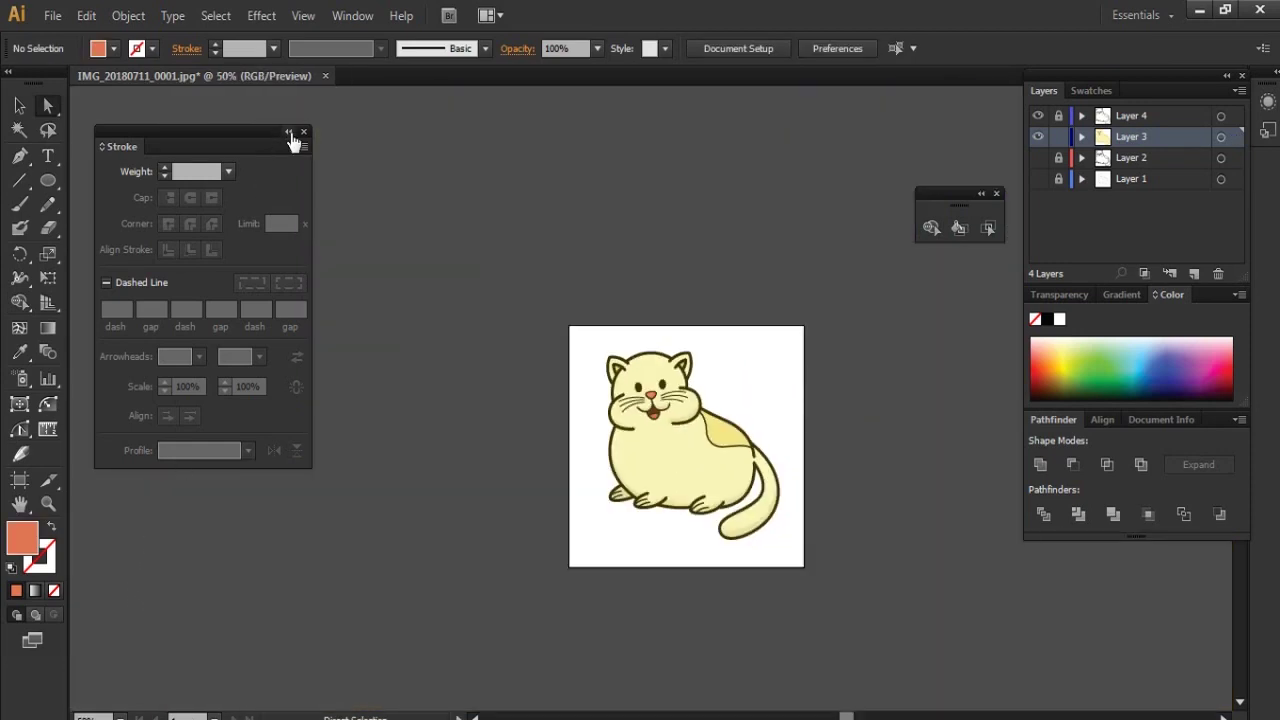
# Step: Unlock Layer 4, select all the cat artwork and scale it up around its centre
pyautogui.click(291, 140)
pyautogui.press('h')
pyautogui.hotkey('ctrl', '+')
pyautogui.hotkey('ctrl', '+')
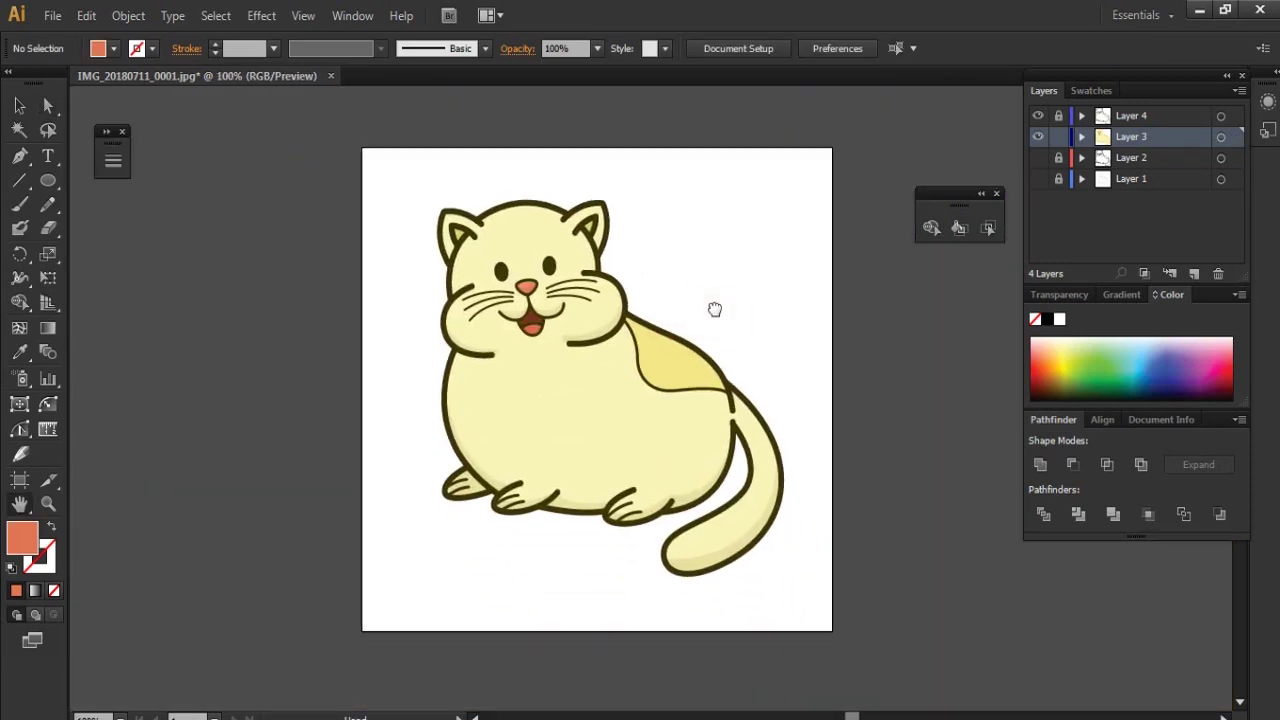
pyautogui.moveTo(723, 311); pyautogui.dragTo(717, 303)
pyautogui.press('v')
pyautogui.click(1058, 115)
pyautogui.hotkey('ctrl', 'a')
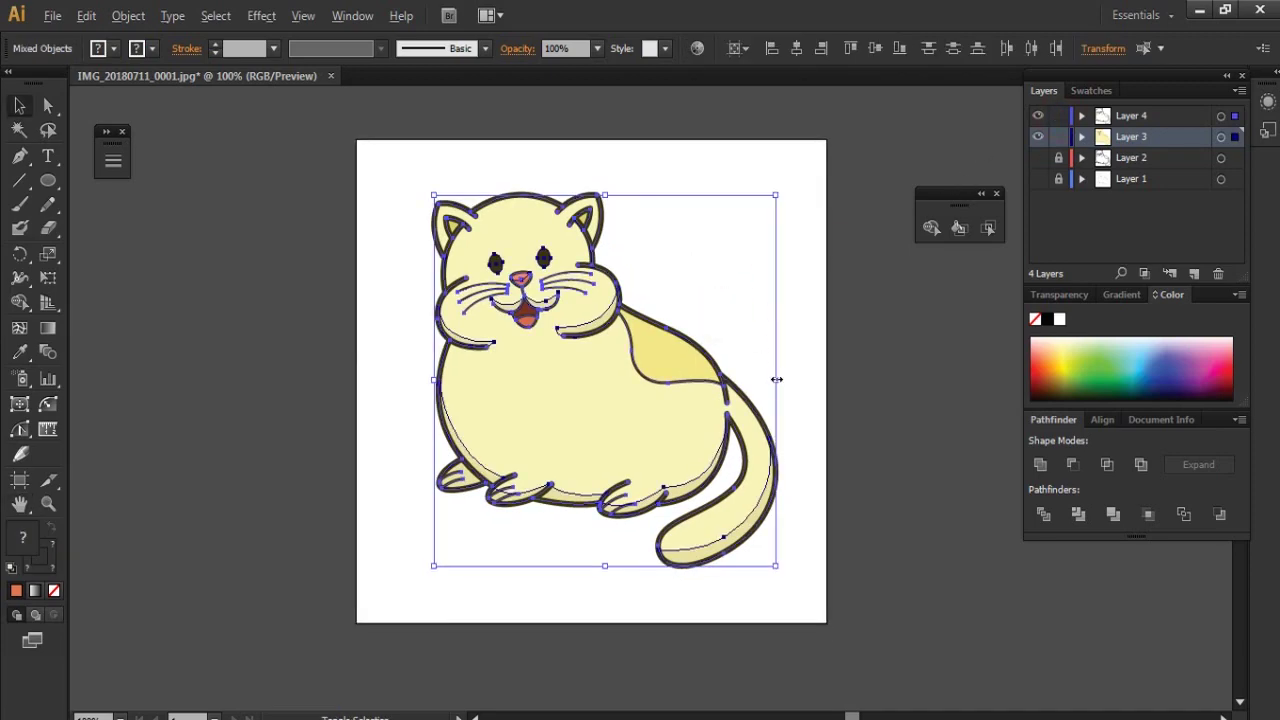
pyautogui.moveTo(777, 379); pyautogui.dragTo(800, 376)
pyautogui.click(863, 283)
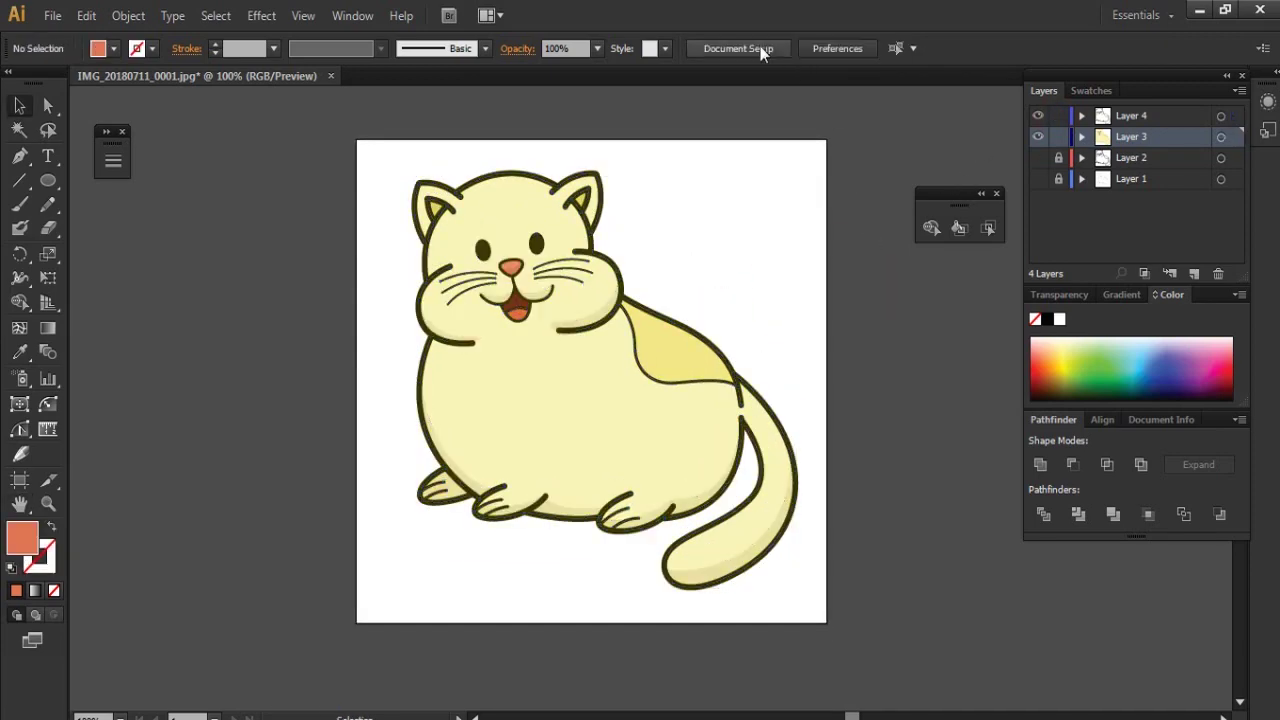
# Step: Trim the artboard to 499.92 × 464 pt by pulling its top and bottom edges in
pyautogui.click(760, 48)
pyautogui.click(775, 78)
pyautogui.moveTo(592, 623); pyautogui.dragTo(592, 612)
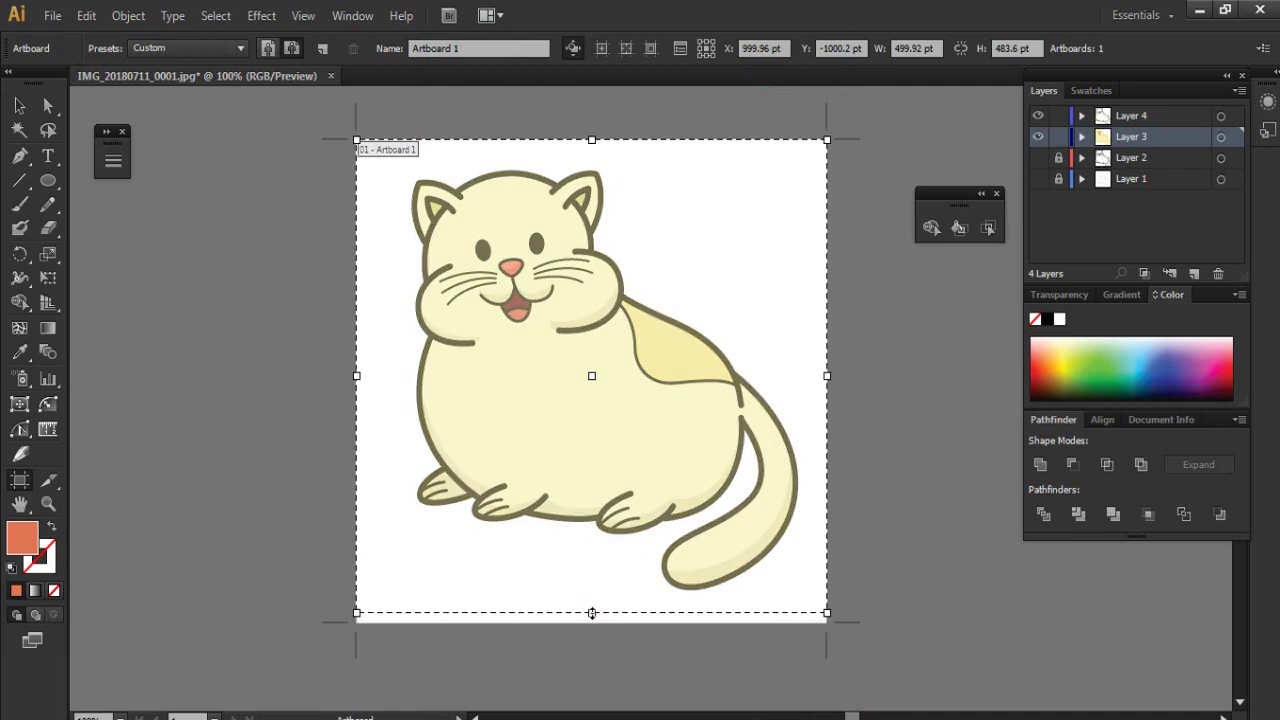
pyautogui.moveTo(592, 139); pyautogui.dragTo(592, 148)
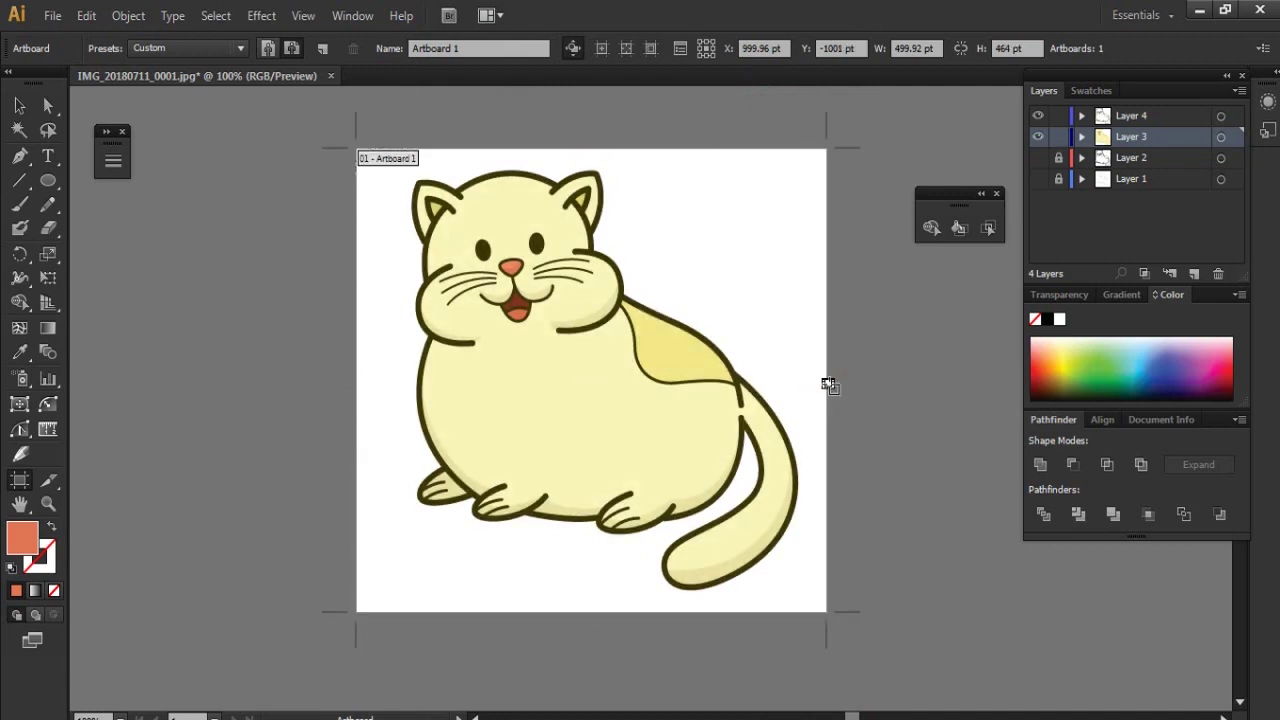
pyautogui.moveTo(829, 381); pyautogui.dragTo(831, 384)
pyautogui.press('Escape')
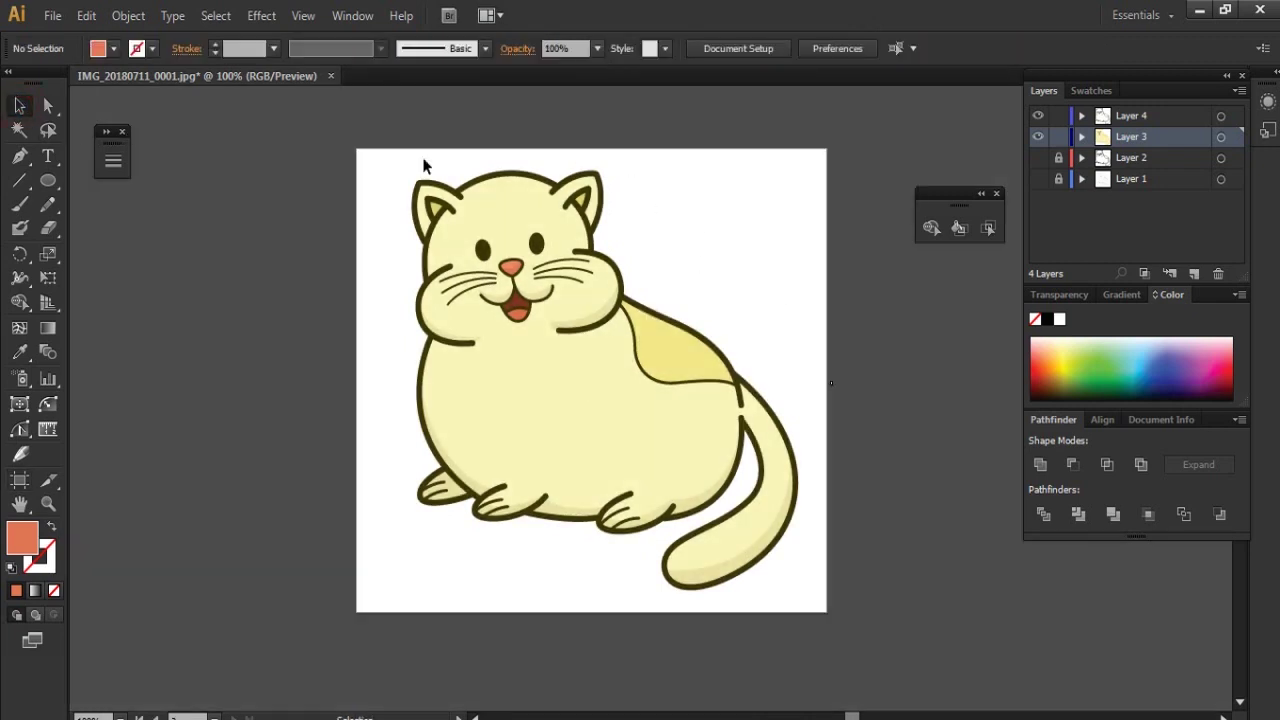
# Step: Check the cat's fit on the trimmed artboard and recentre the view
pyautogui.hotkey('ctrl', 'a')
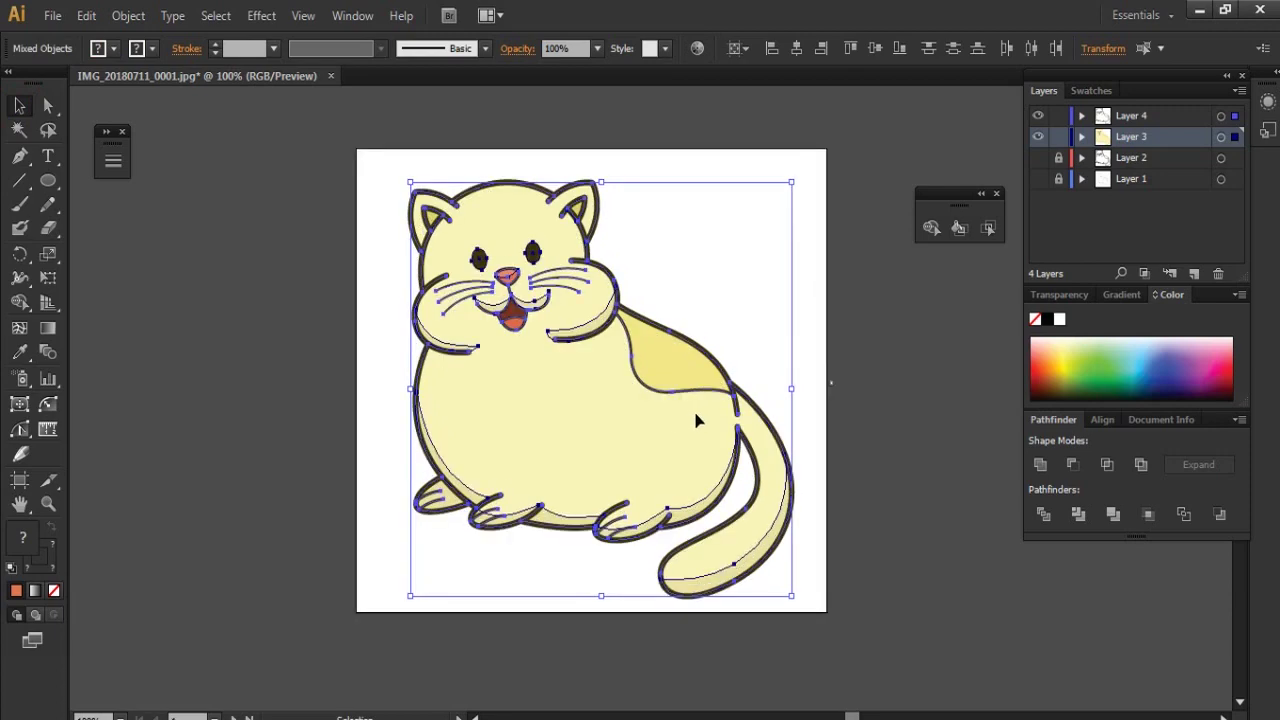
pyautogui.hotkey('ctrl', 'shift', 'a')
pyautogui.hotkey('ctrl', '-')
pyautogui.hotkey('ctrl', '-')
pyautogui.hotkey('ctrl', '-')
pyautogui.hotkey('ctrl', '+')
pyautogui.hotkey('ctrl', '+')
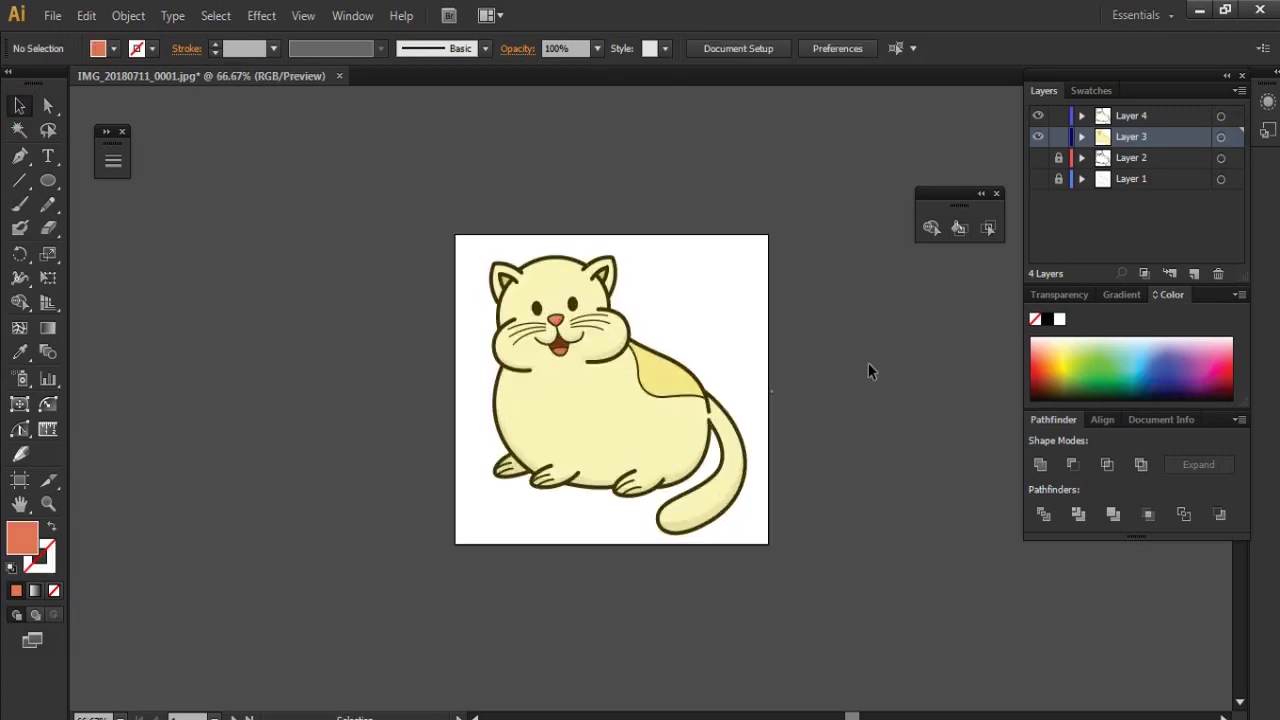
pyautogui.moveTo(845, 392); pyautogui.dragTo(833, 364)
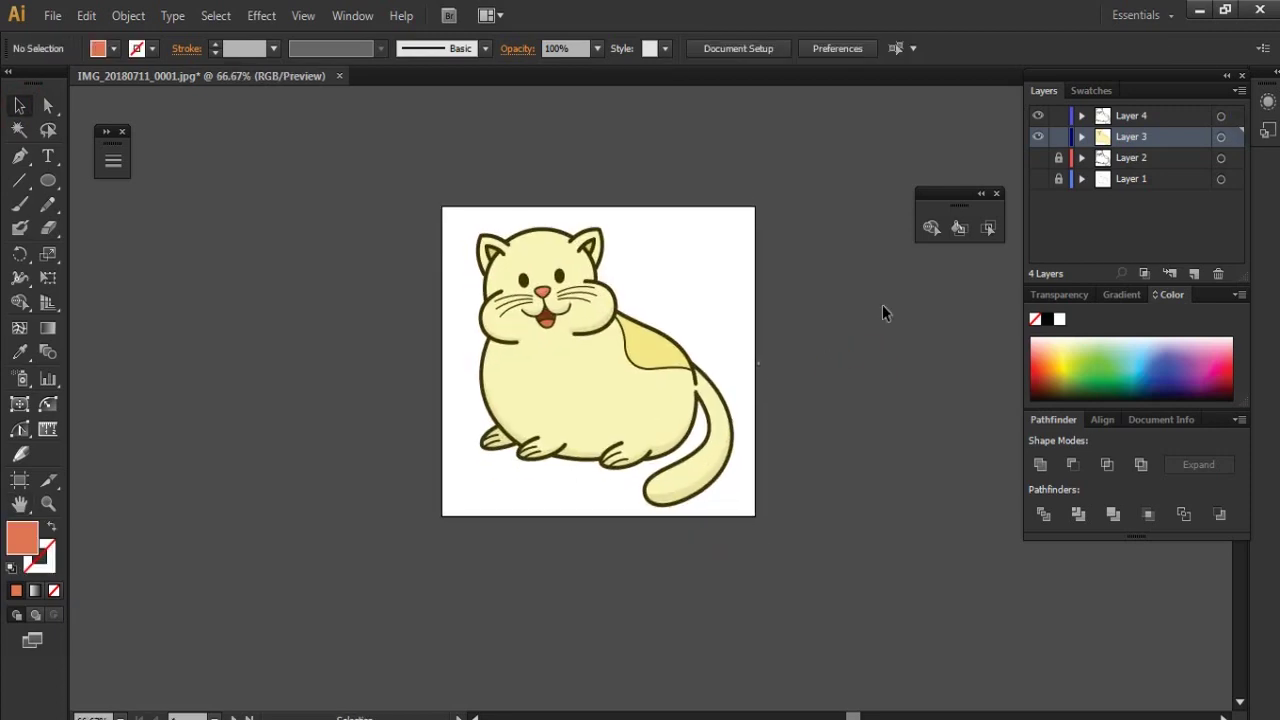